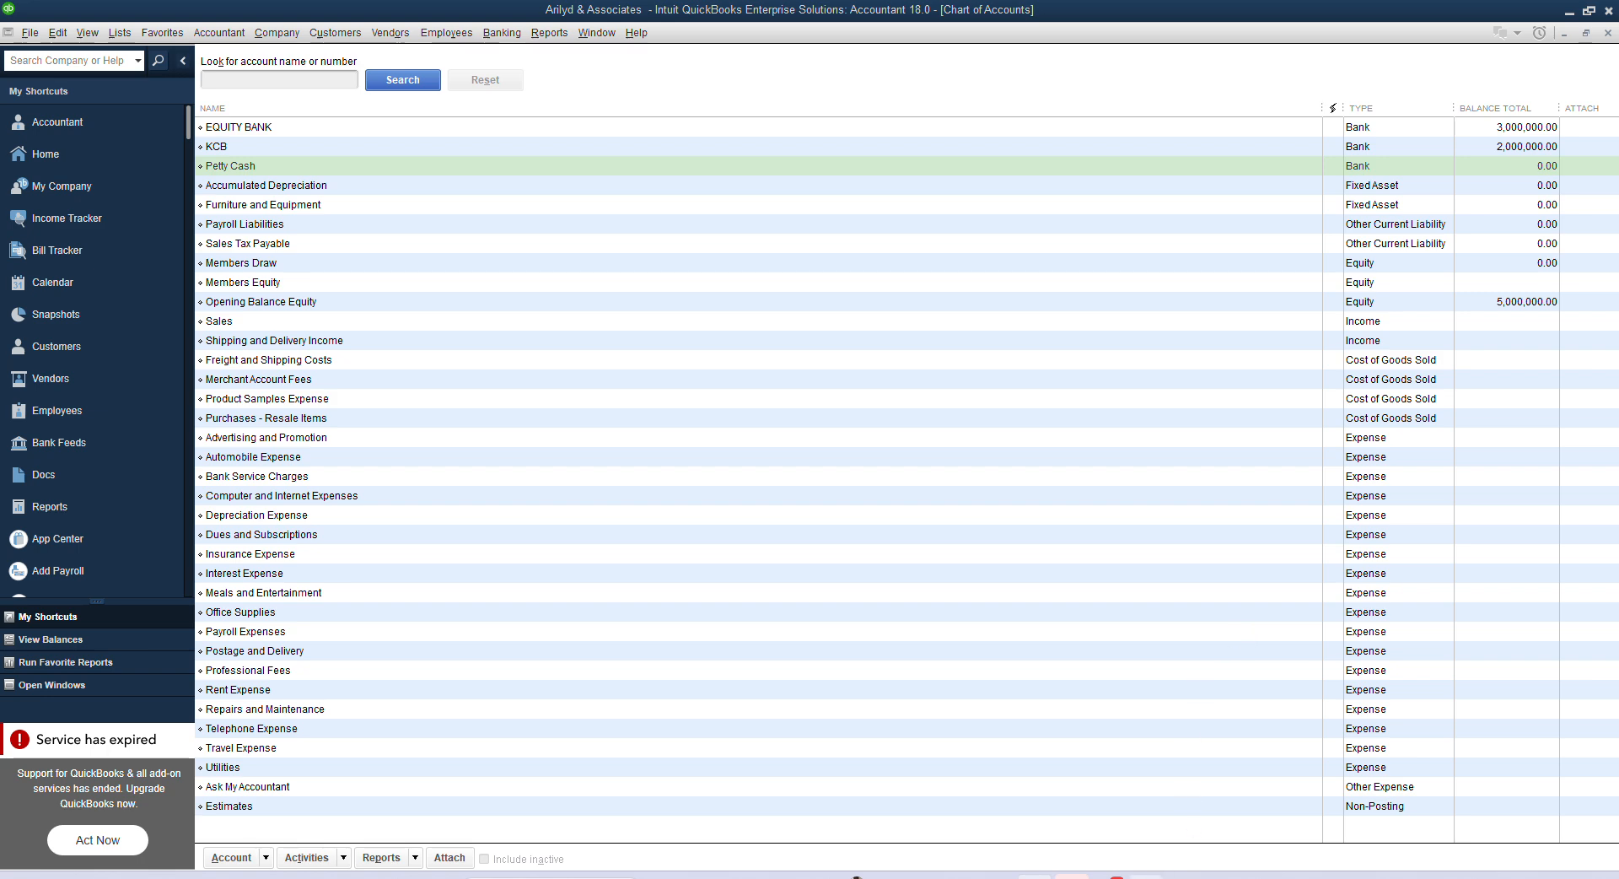
- Switch to the assignment PDF in Acrobat and review the 15th January asset purchases, their costs and modes of payment
left_click(1035, 876)
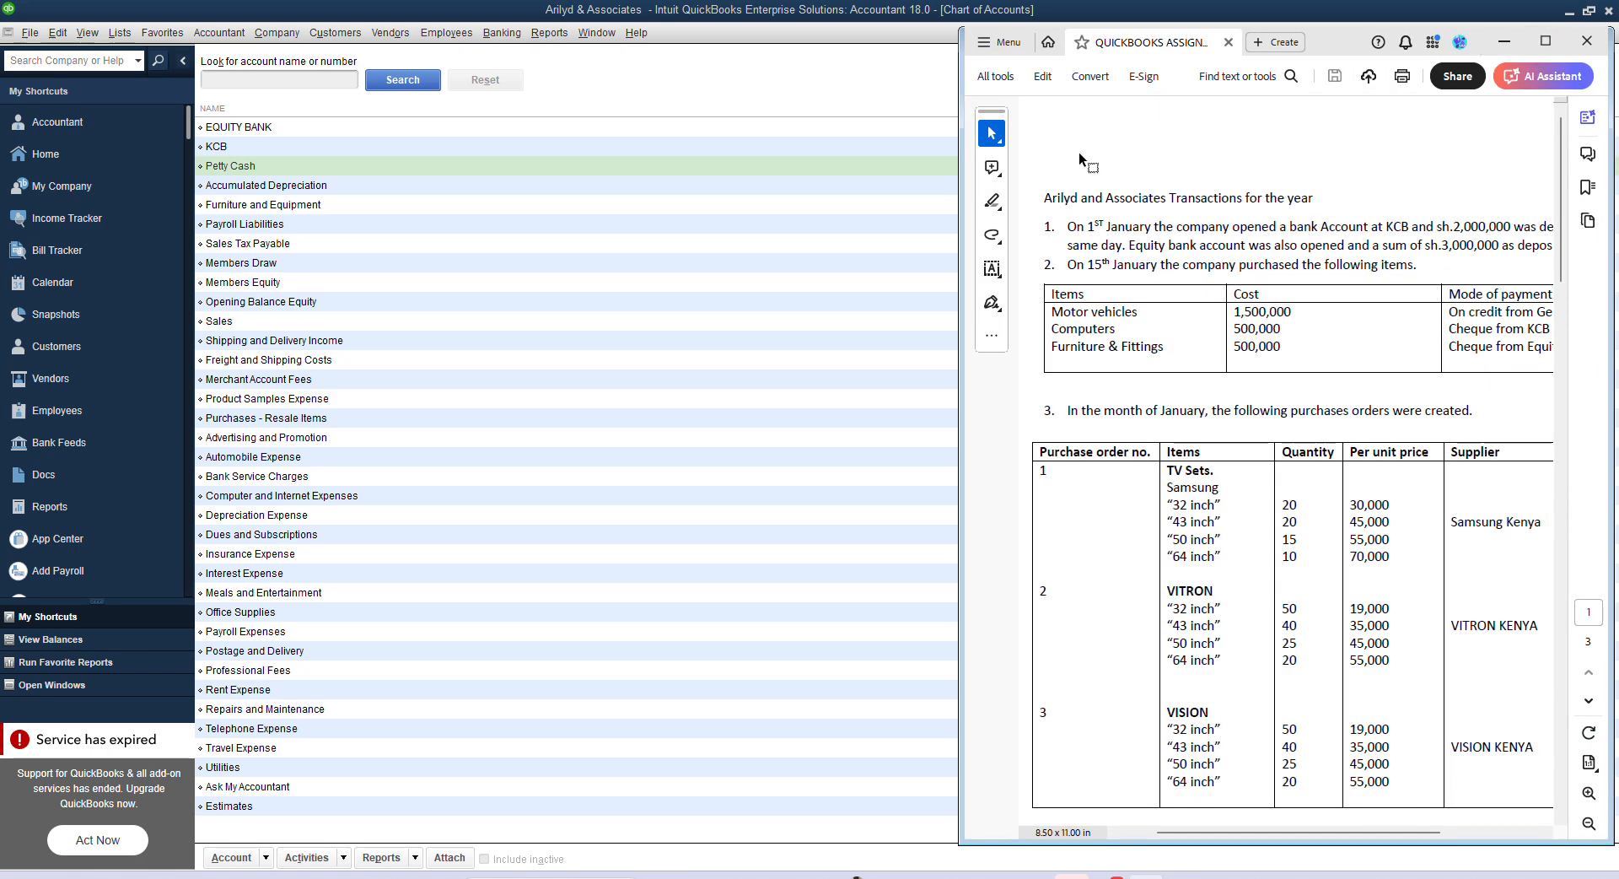
left_click_drag(1203, 828, 1203, 827)
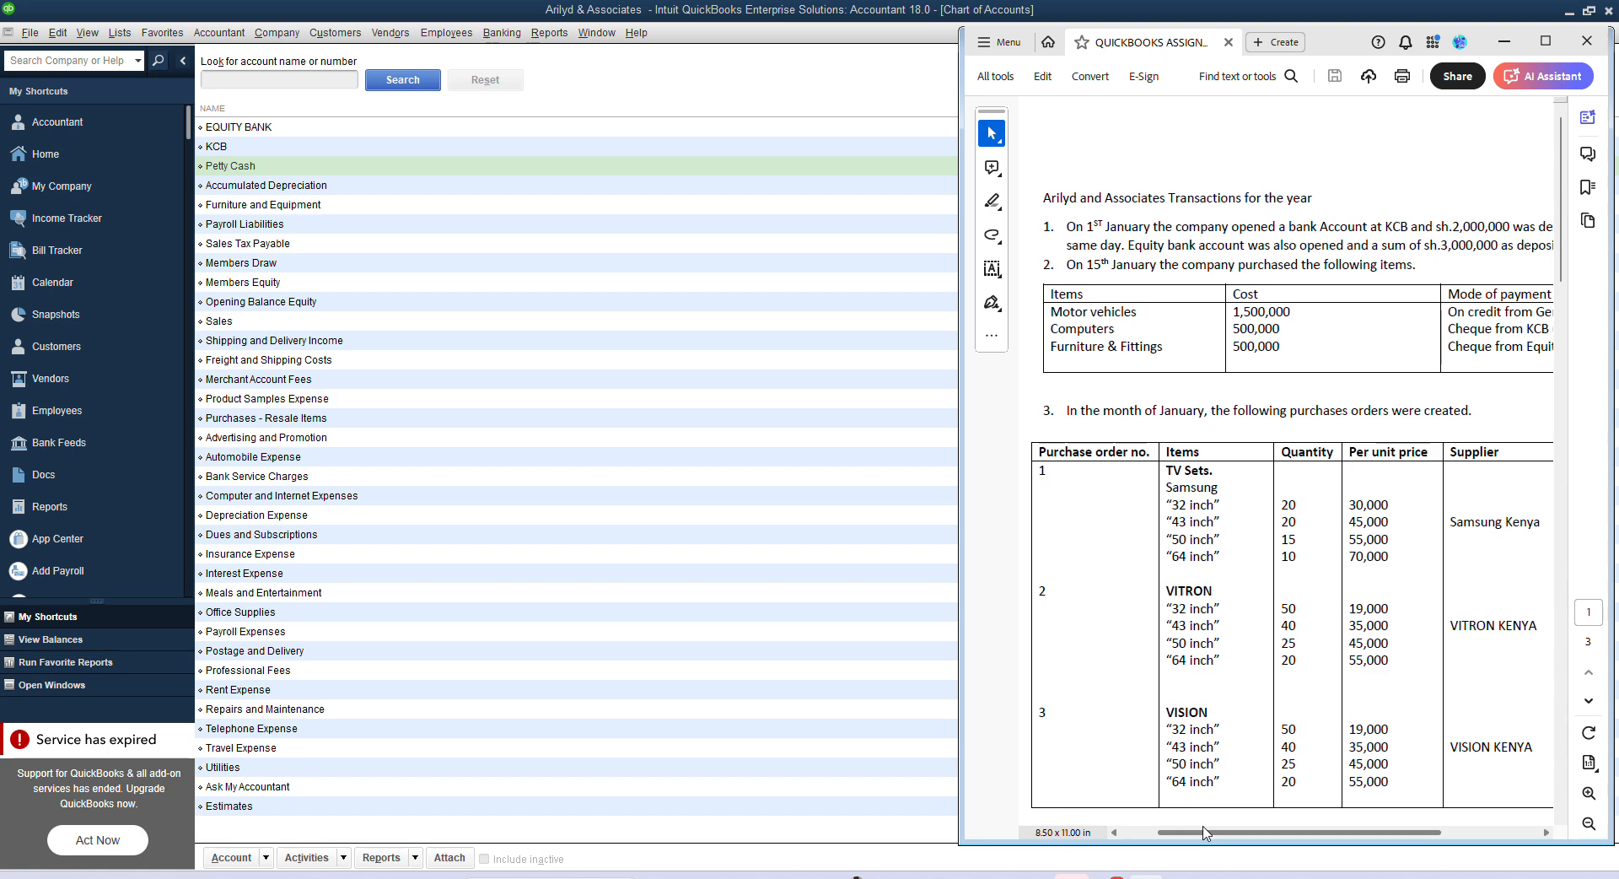
left_click_drag(1204, 833, 1220, 834)
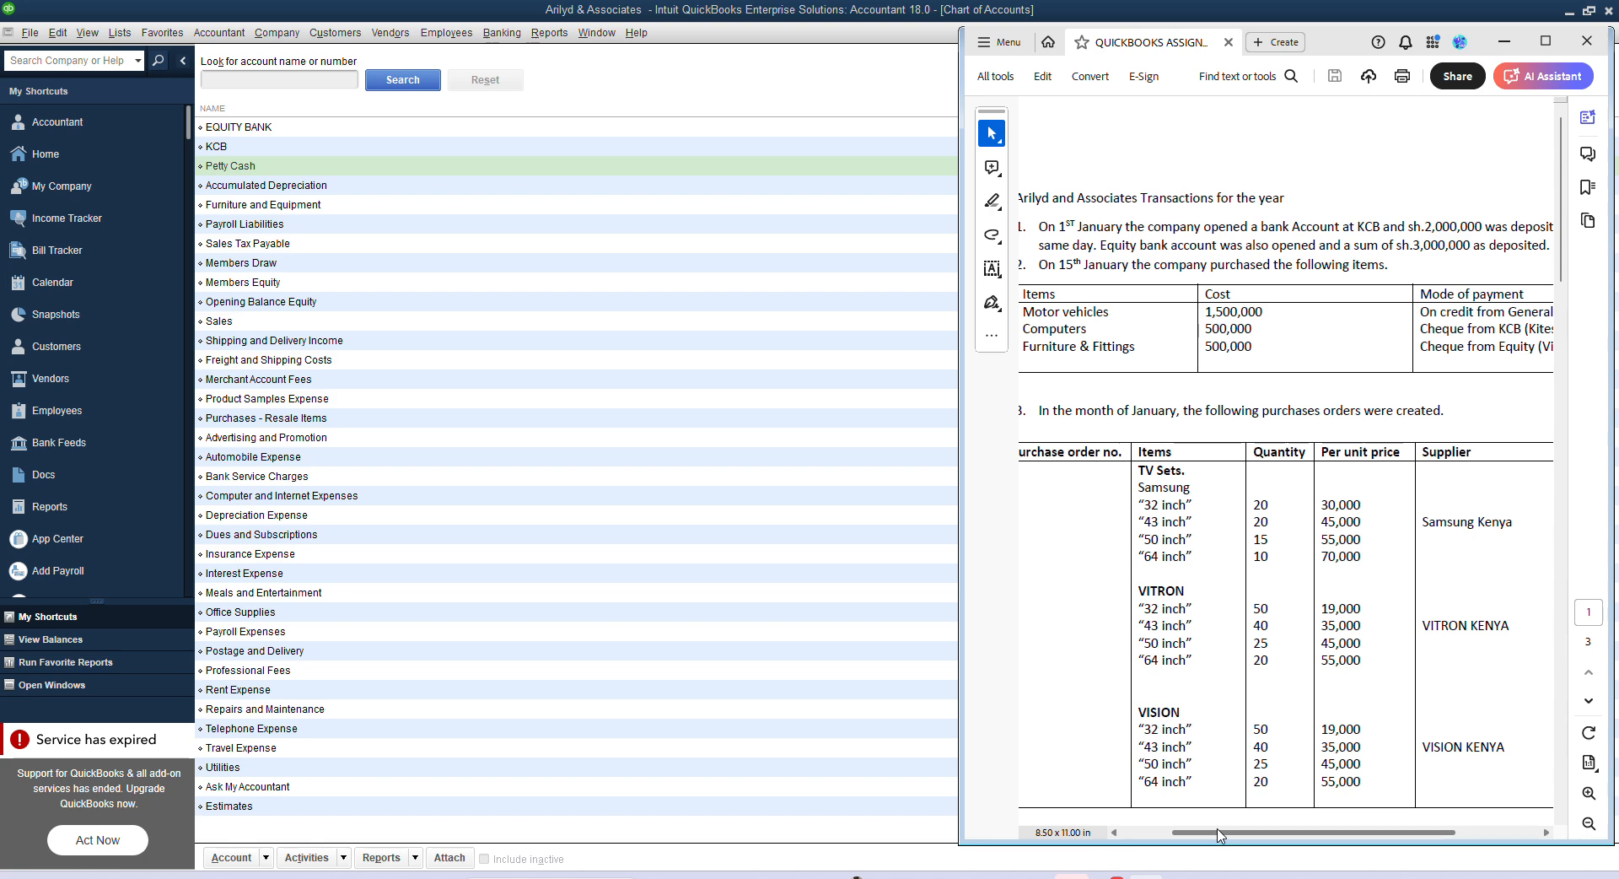
left_click_drag(1219, 835, 1270, 835)
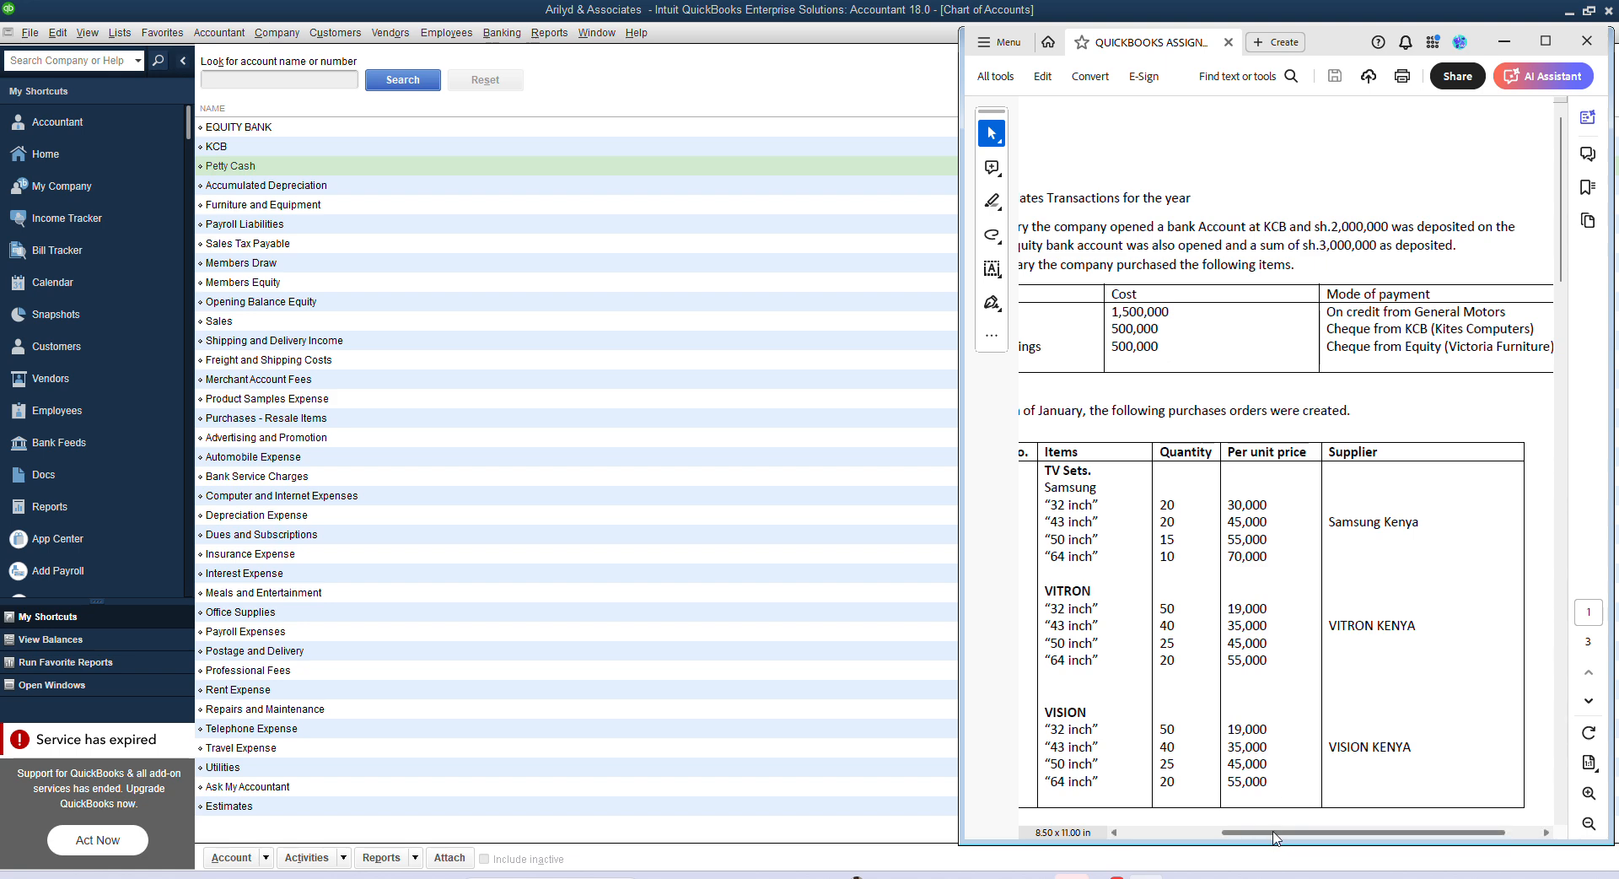
left_click_drag(1275, 833, 1219, 835)
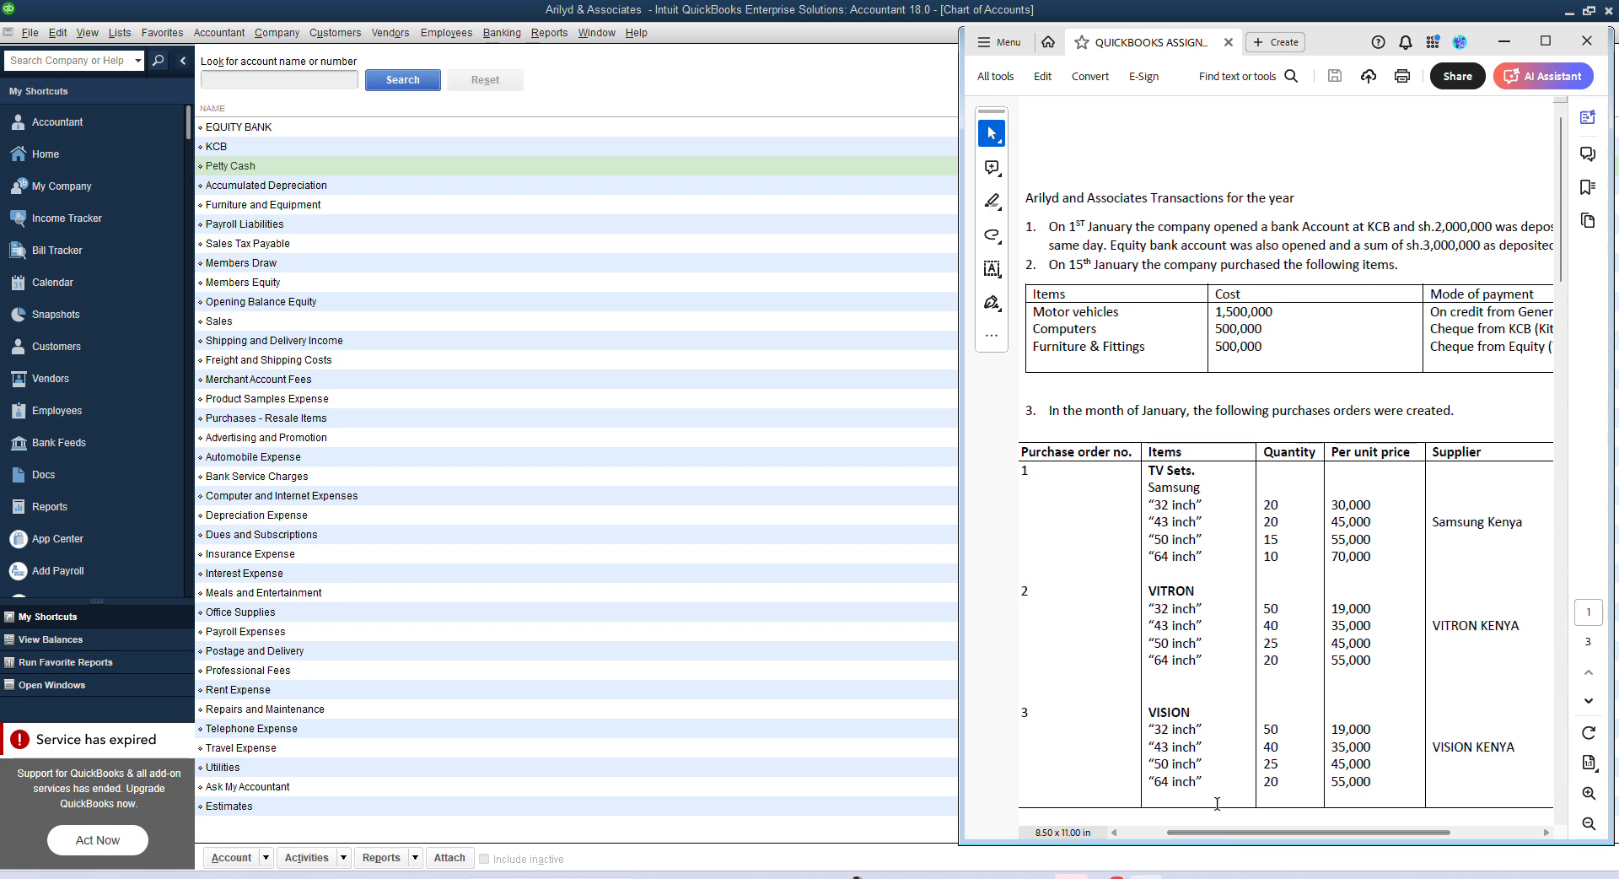
left_click(1496, 36)
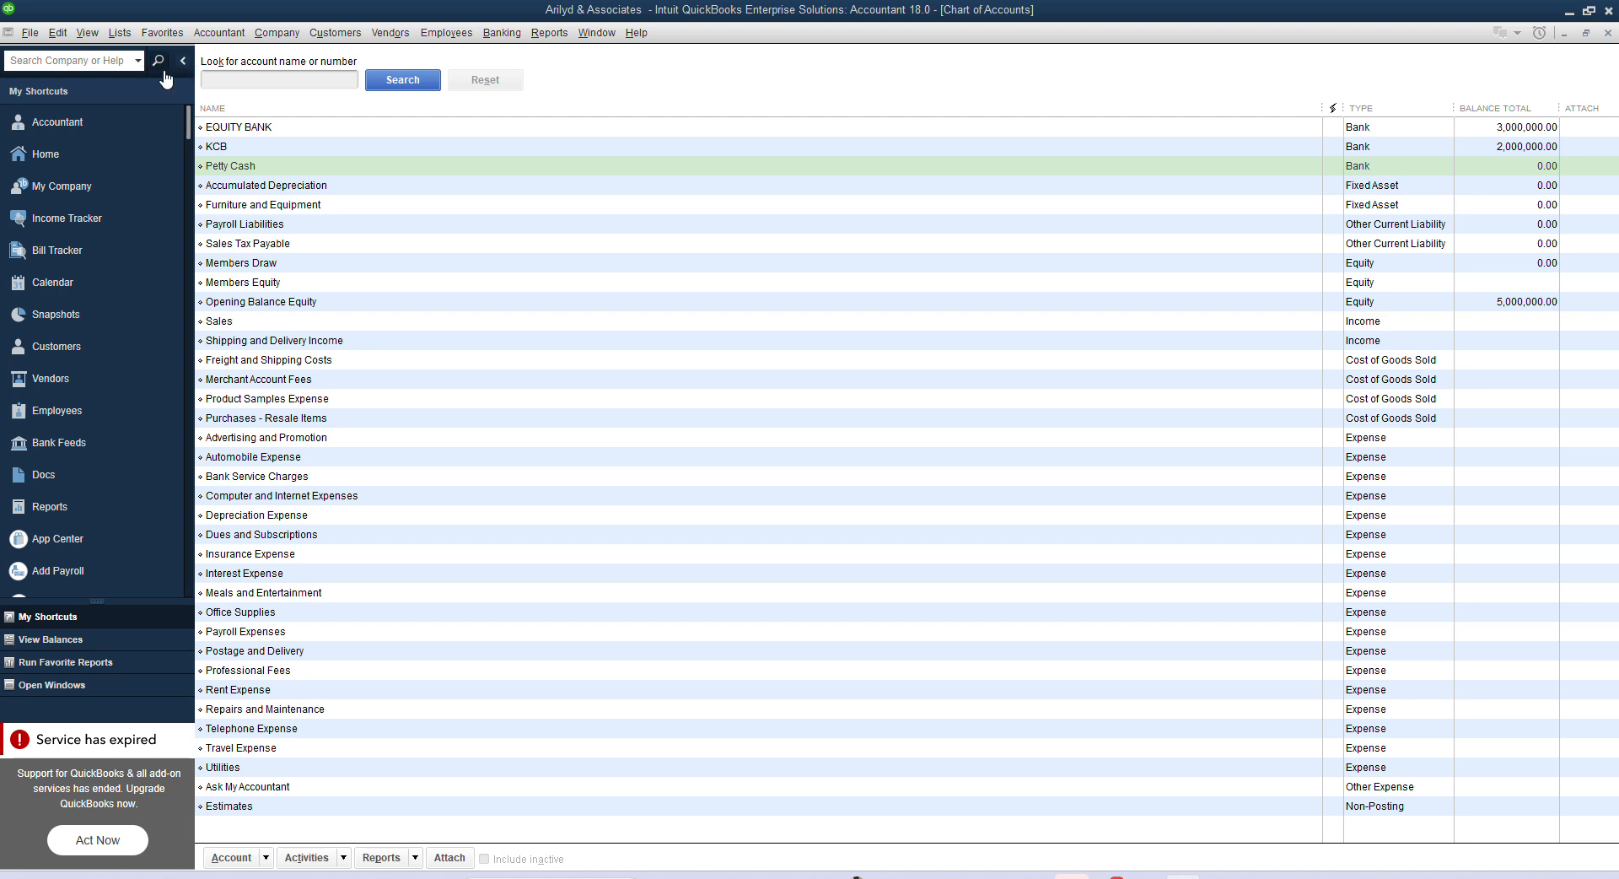
- From the Chart of Accounts, start a new account of type Fixed Asset
left_click(195, 33)
mouse_move(263, 34)
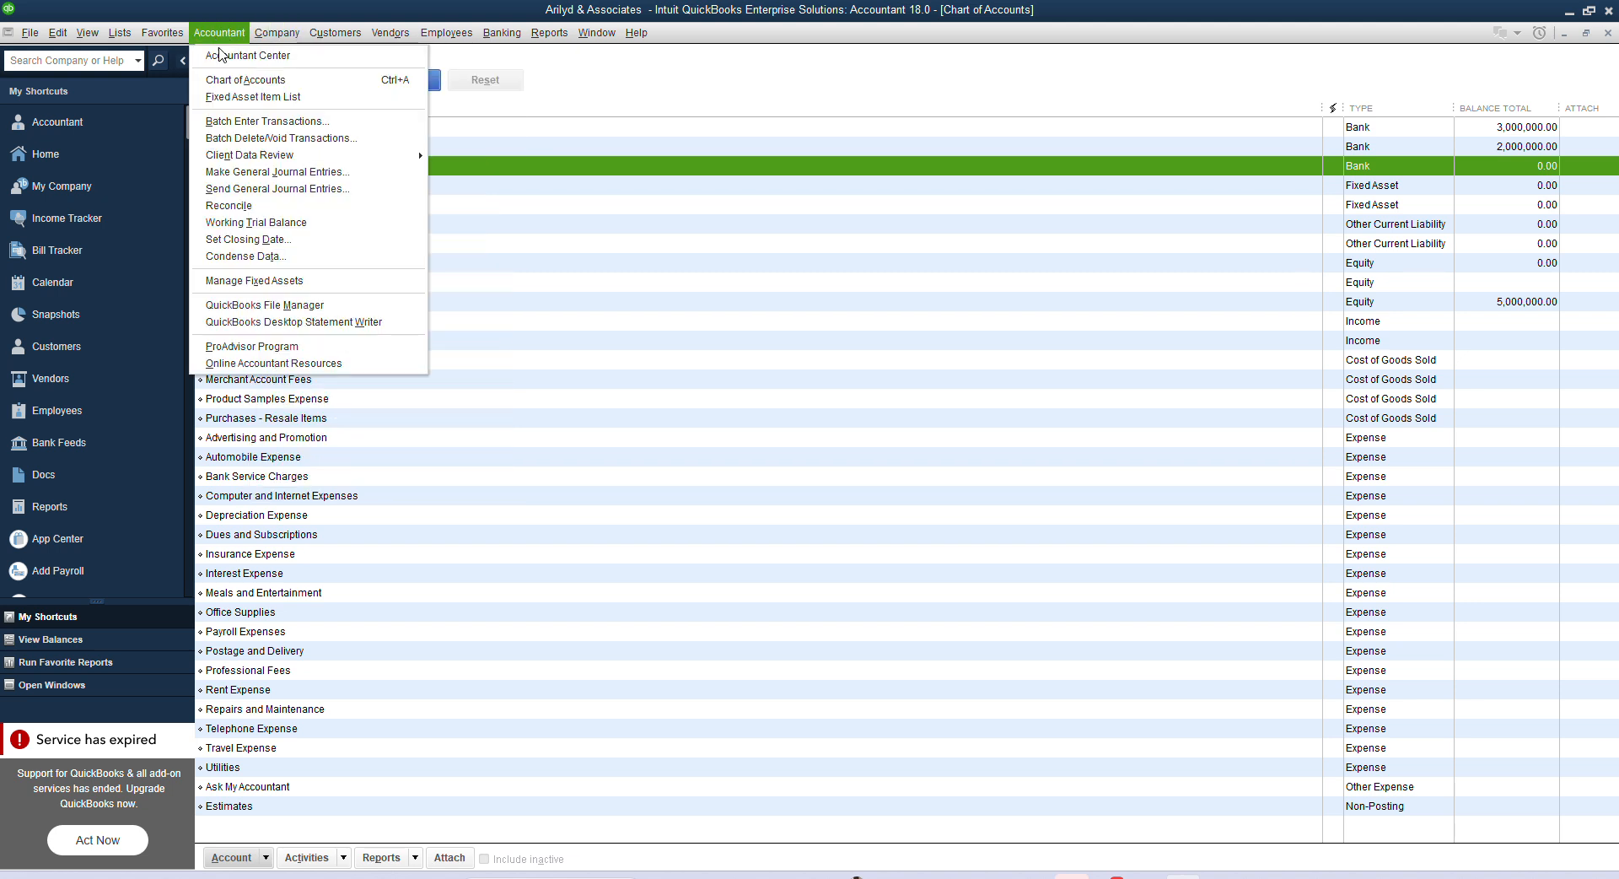
left_click(232, 78)
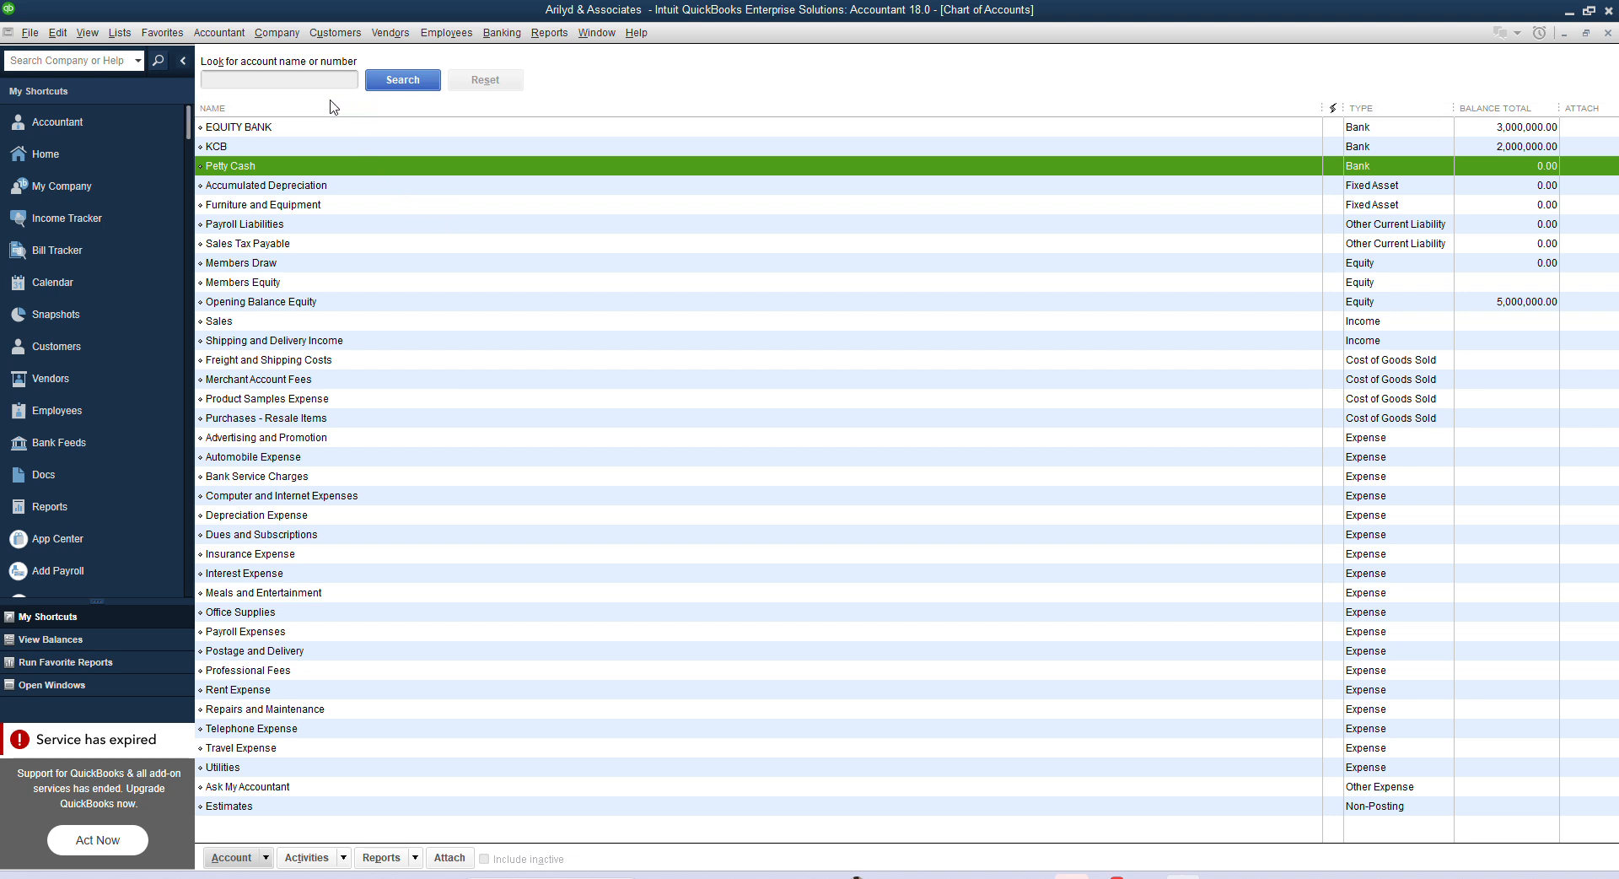
left_click(237, 33)
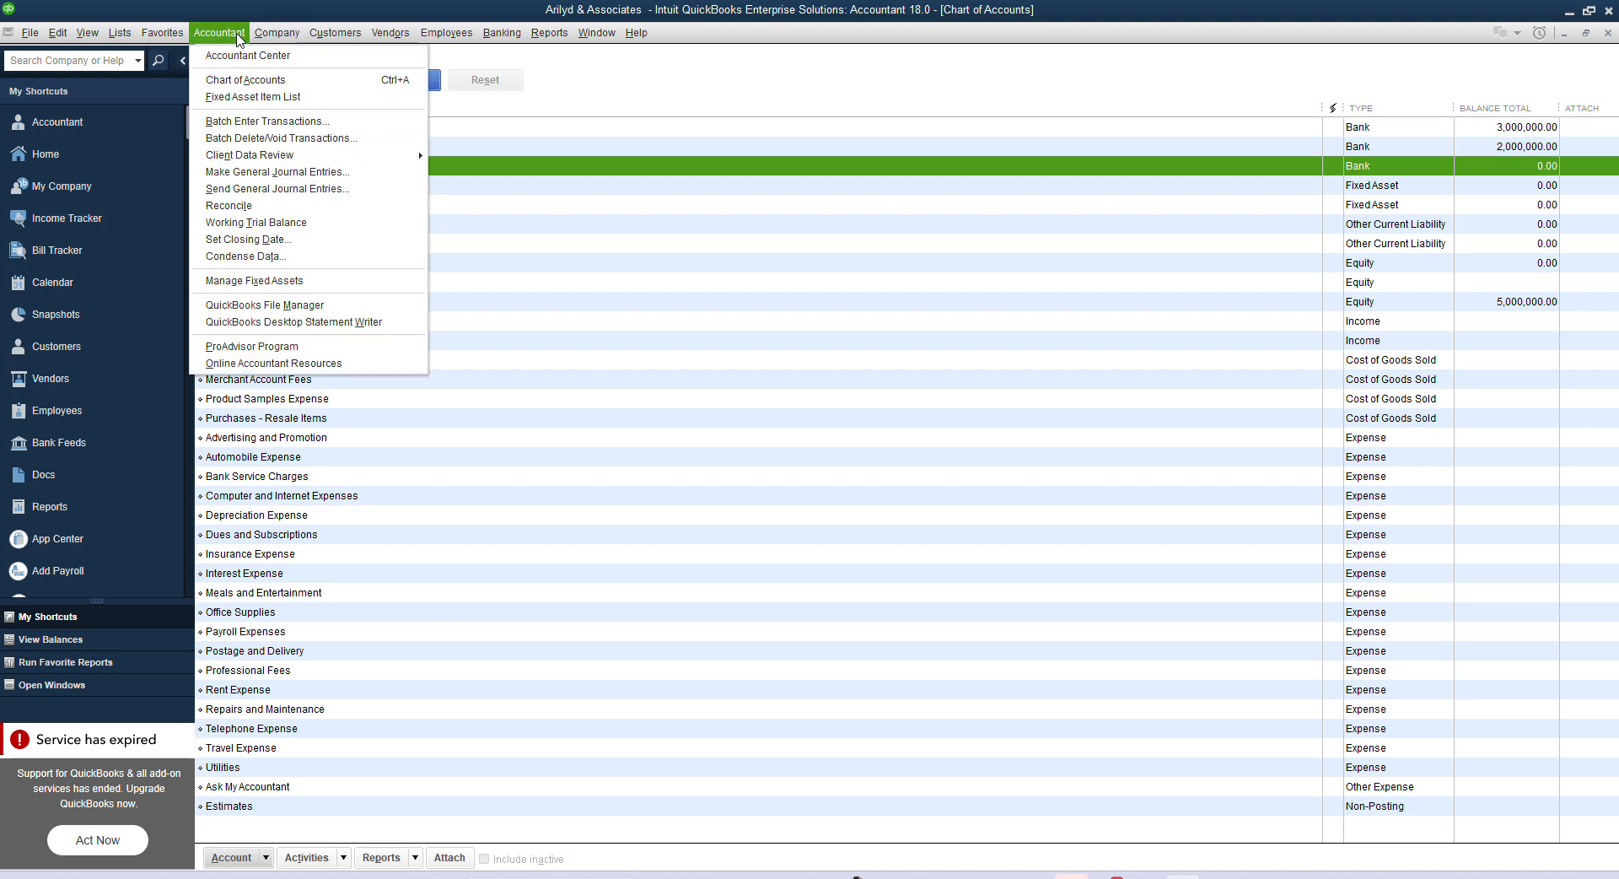
left_click(249, 74)
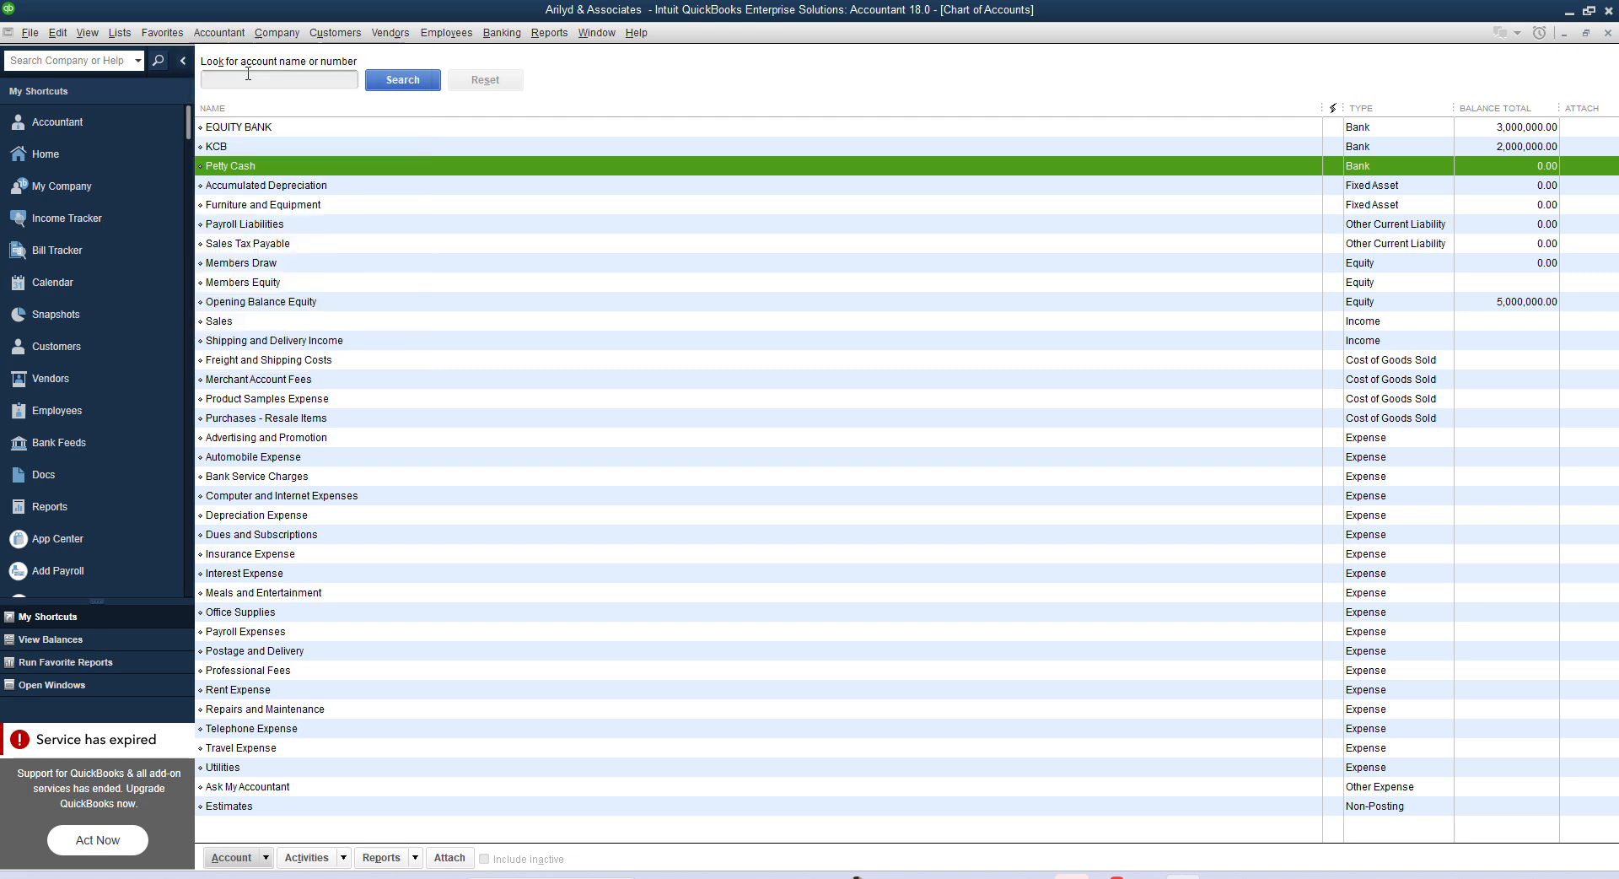
left_click(264, 857)
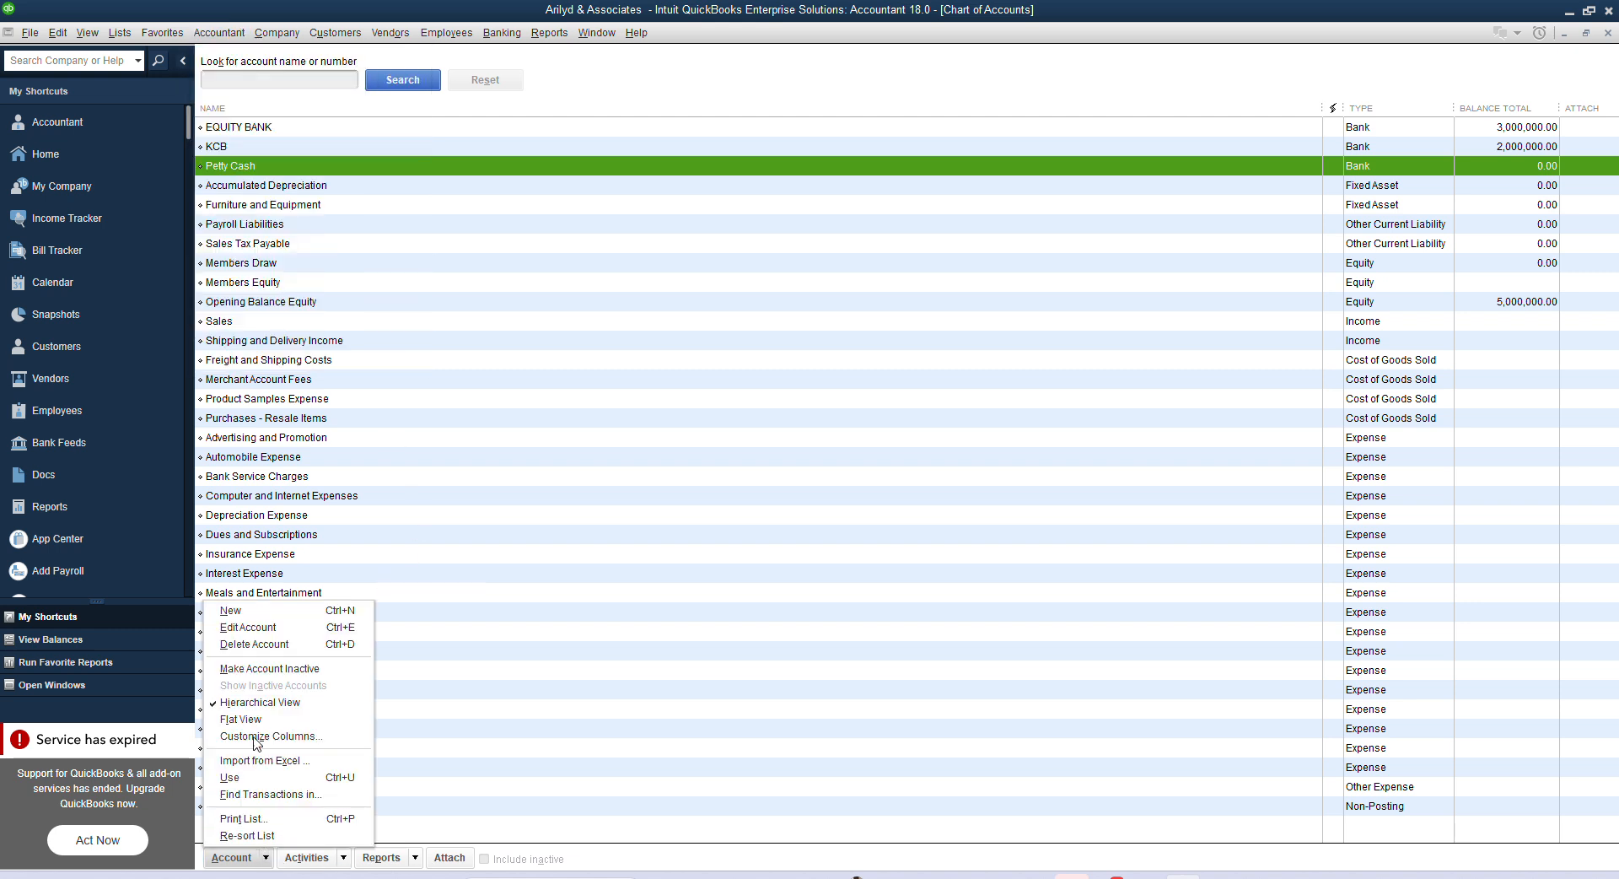
left_click(268, 614)
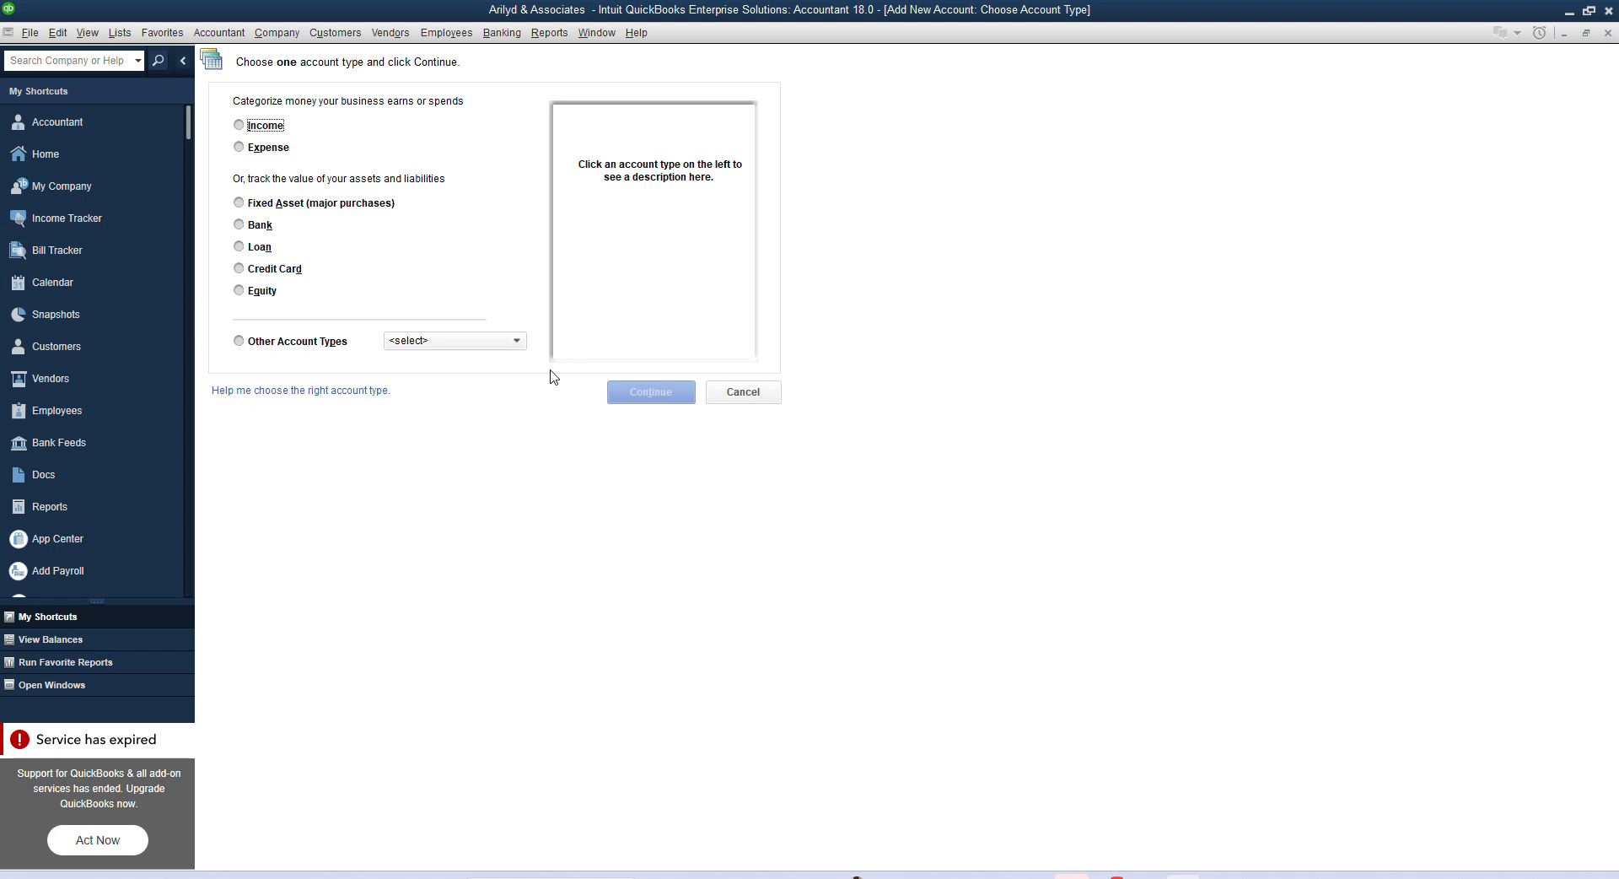
left_click(241, 207)
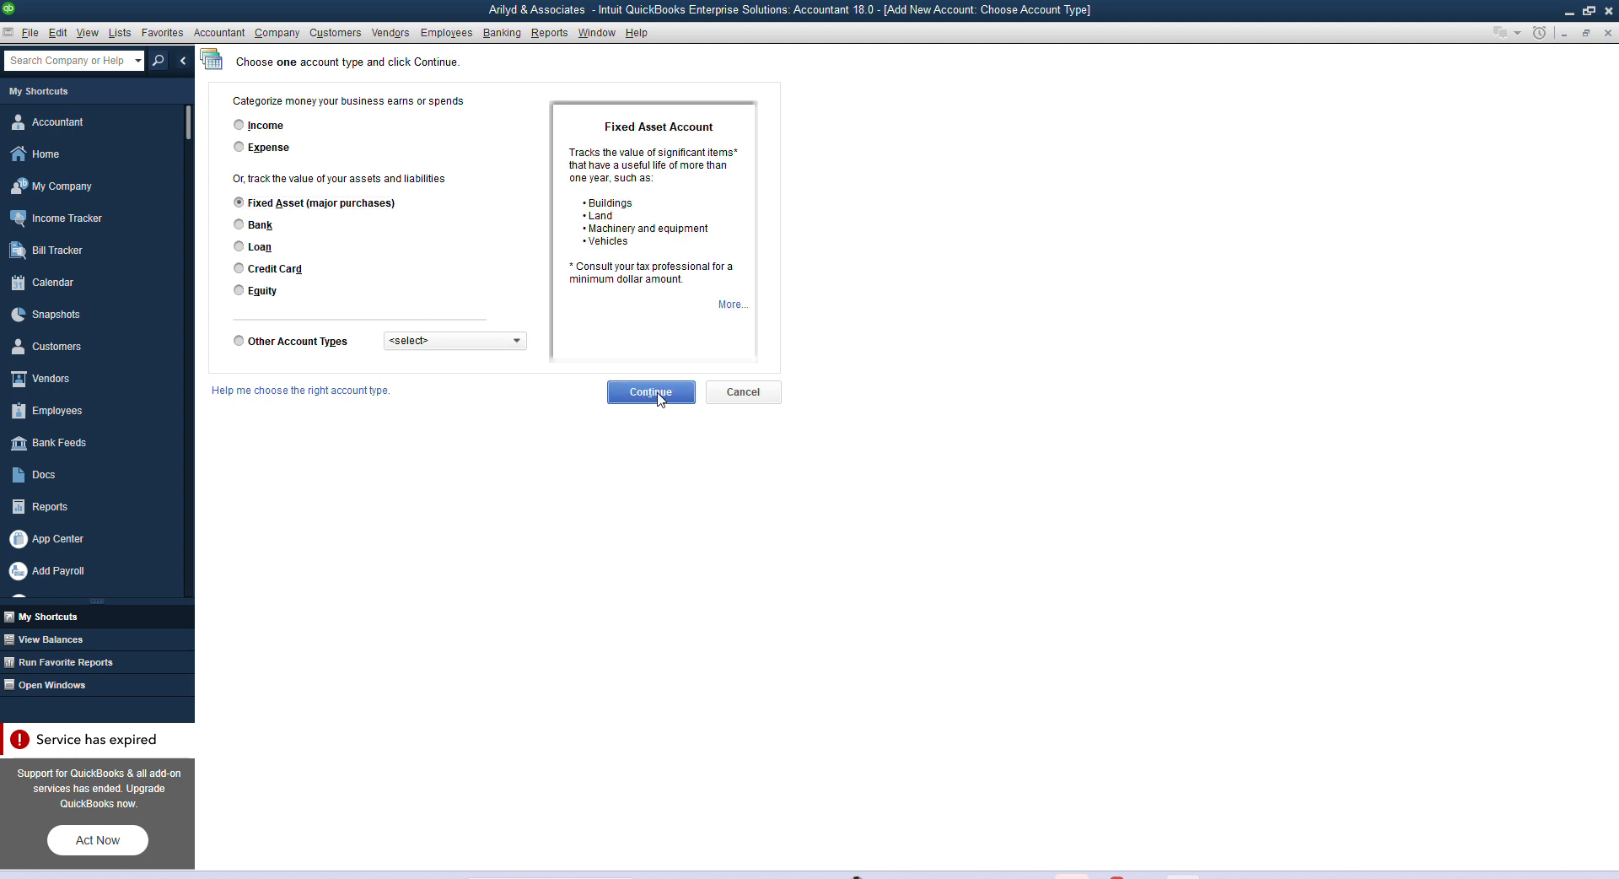
left_click(658, 393)
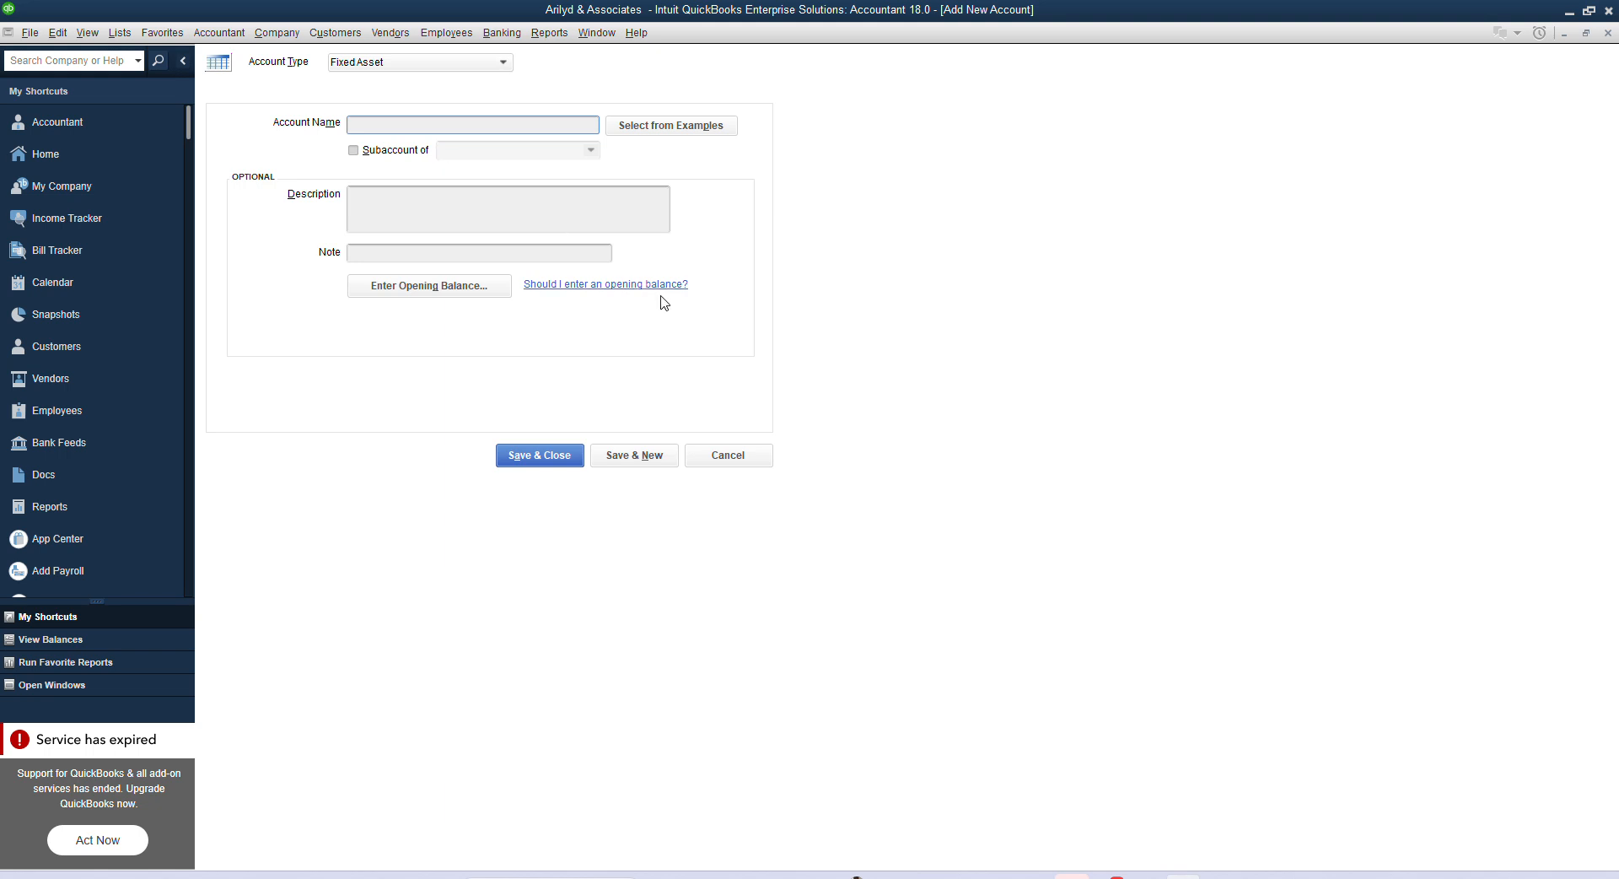
- Name the fixed asset account Motor vehicles as in the assignment, describe it as Business Asset, and save it to begin another
left_click(1146, 876)
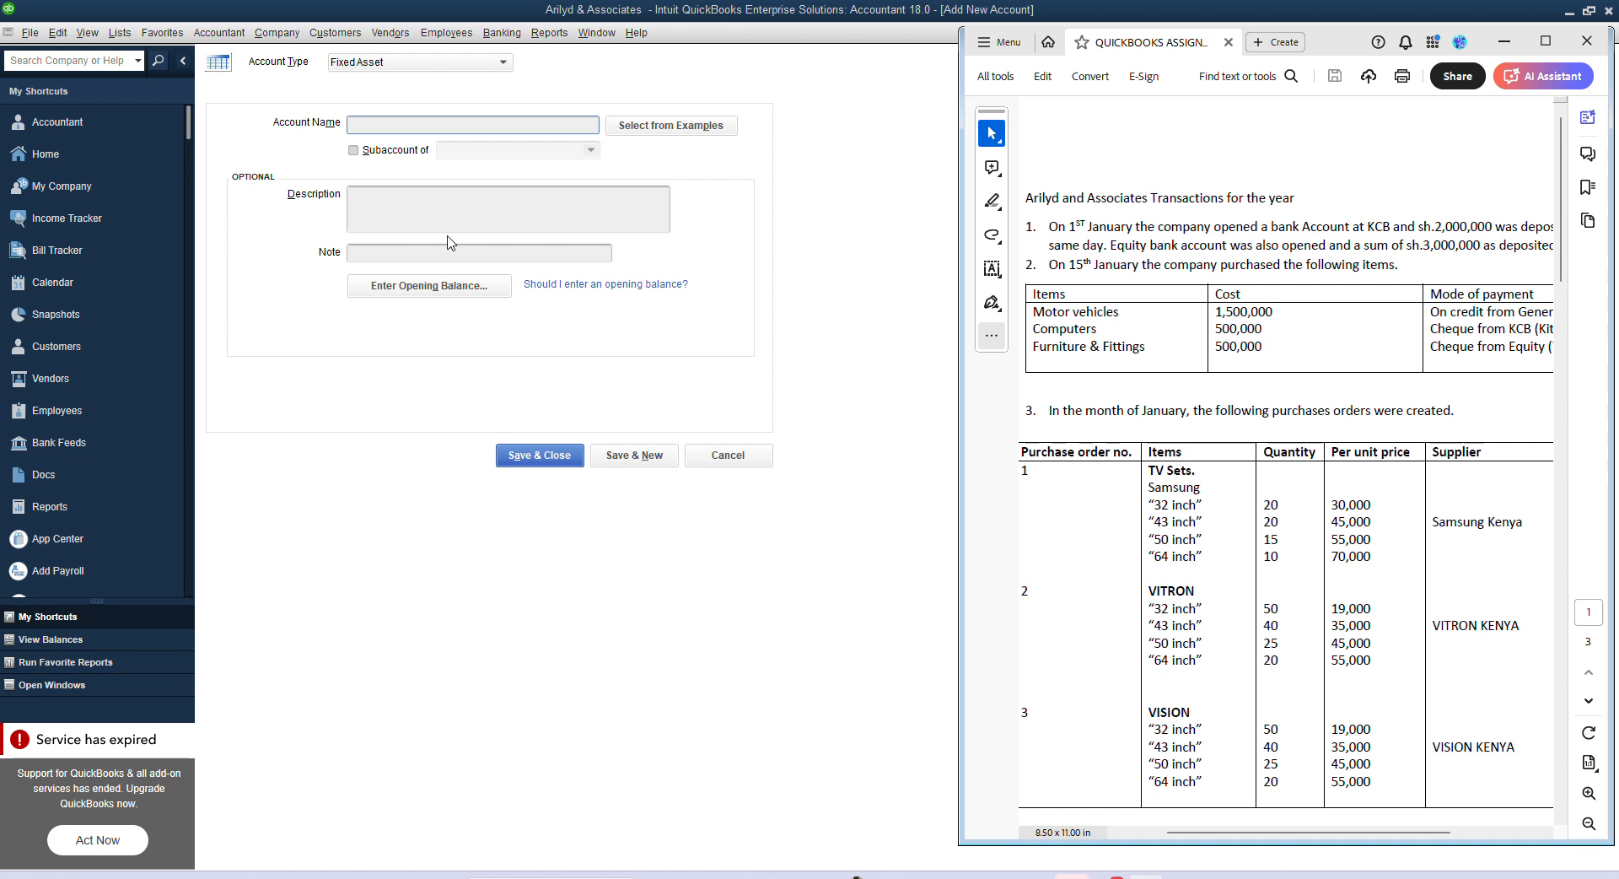
left_click(515, 129)
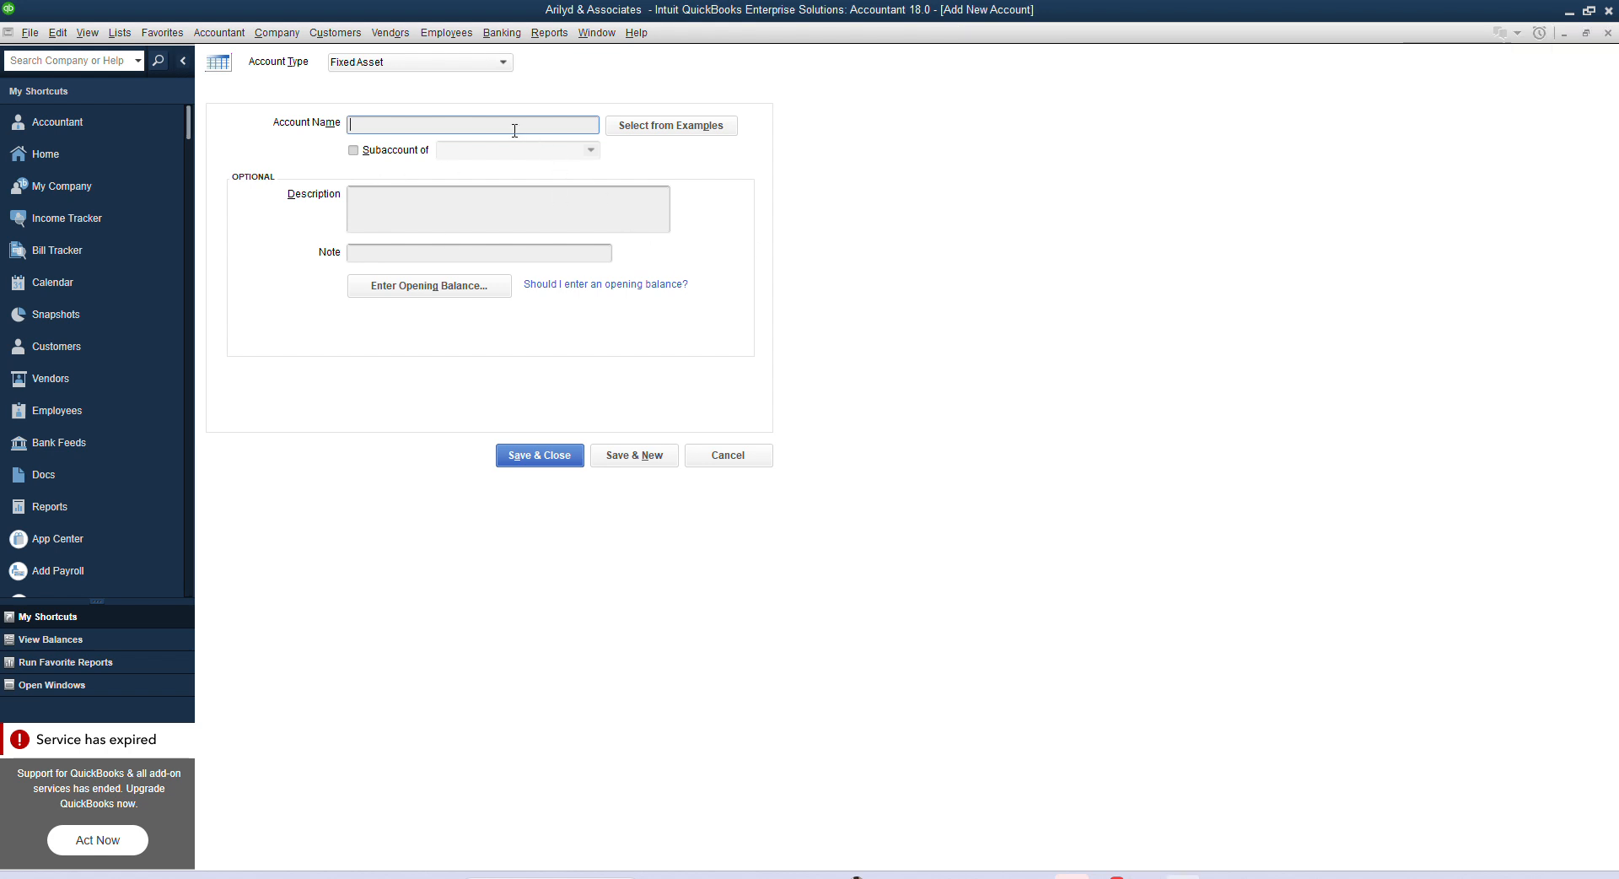
type("Motor vehicles")
left_click(497, 213)
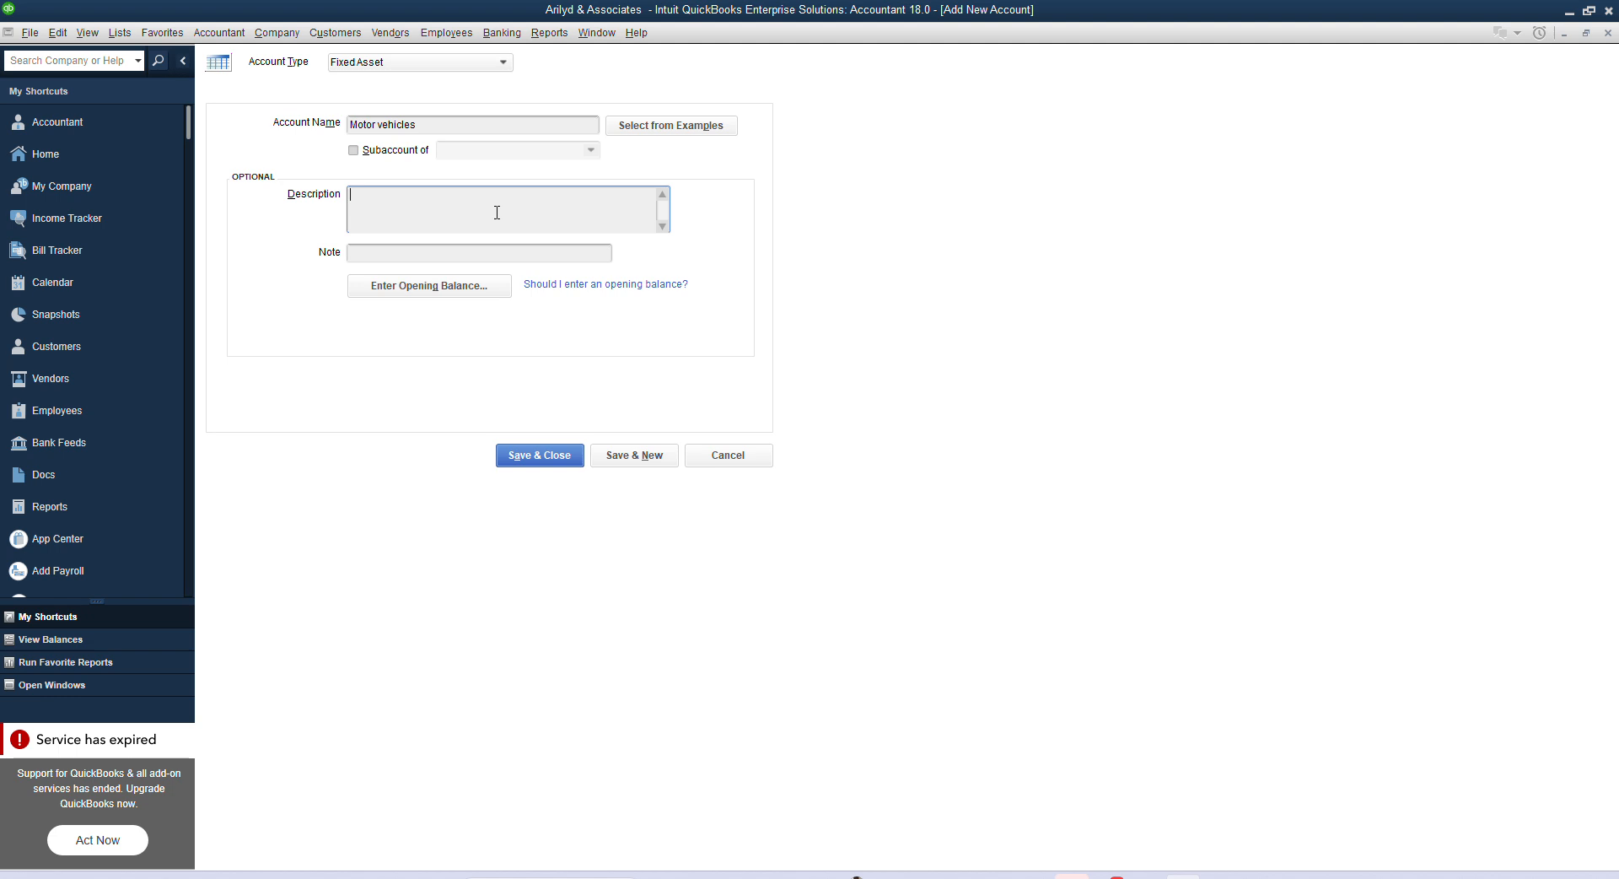
type("Busiiness Asset")
left_click(603, 464)
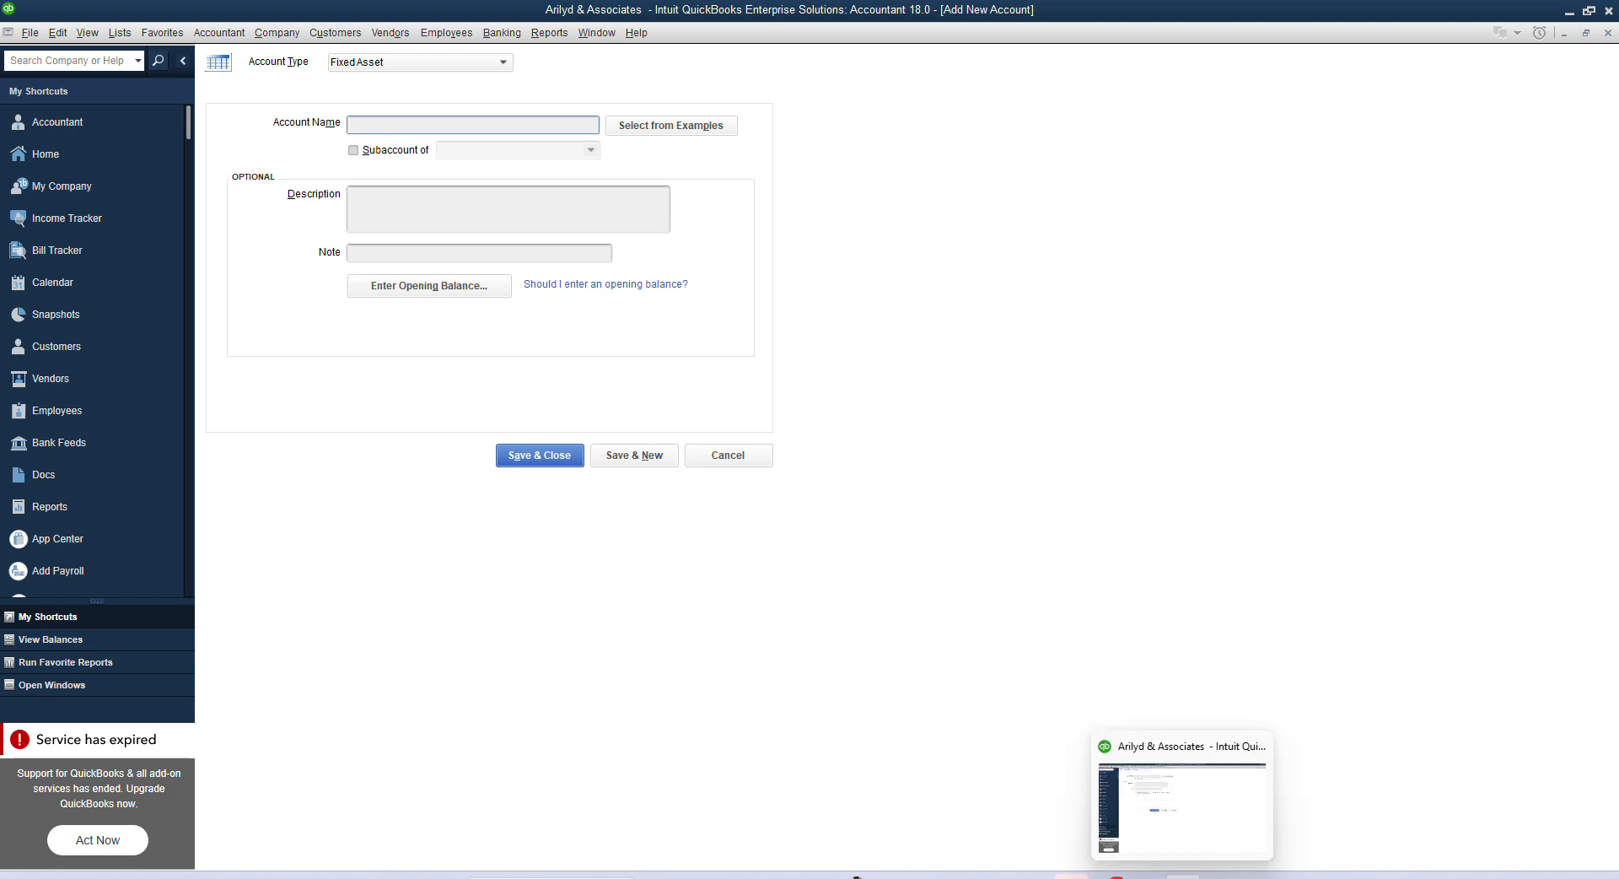
- Add a fixed asset account named Computers with the description Business Assets, and save it to begin another
left_click(1118, 875)
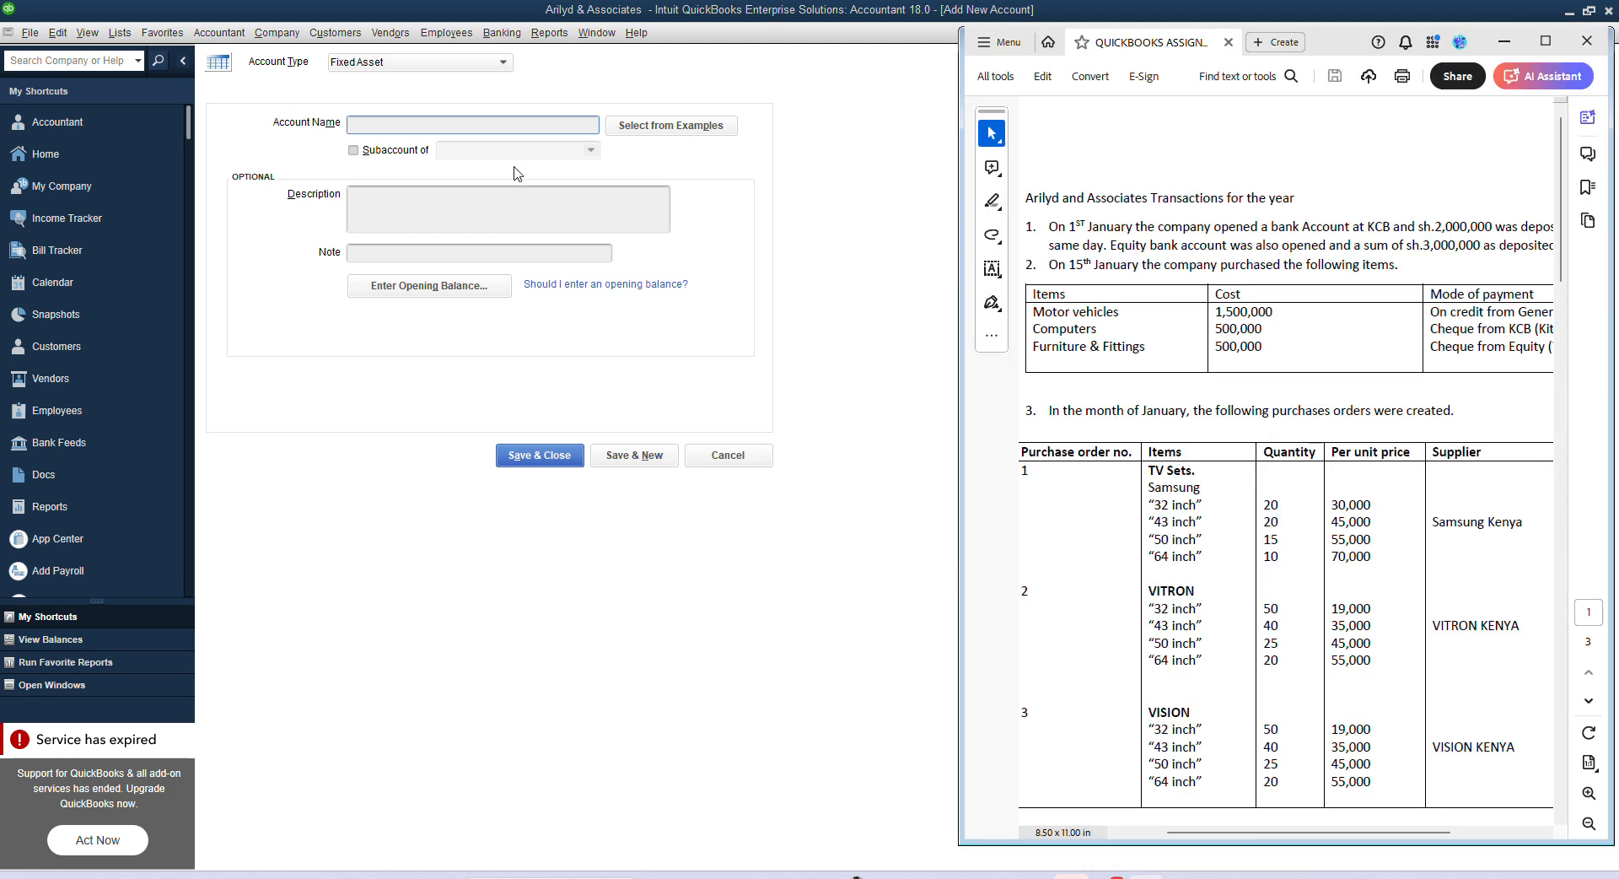
left_click(466, 123)
type("C")
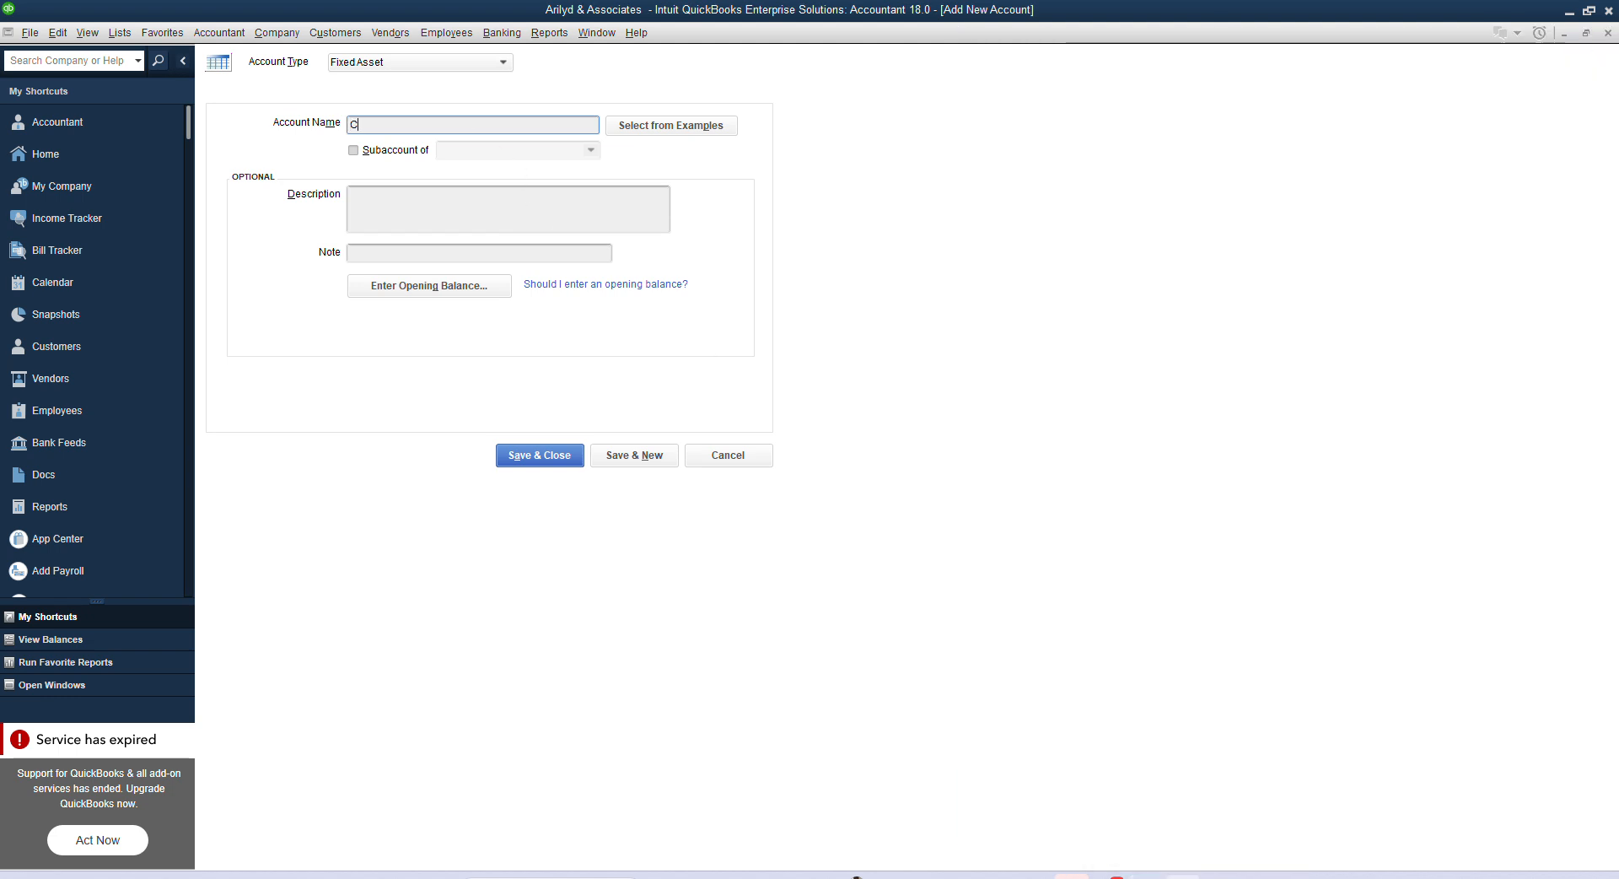
type("omputers")
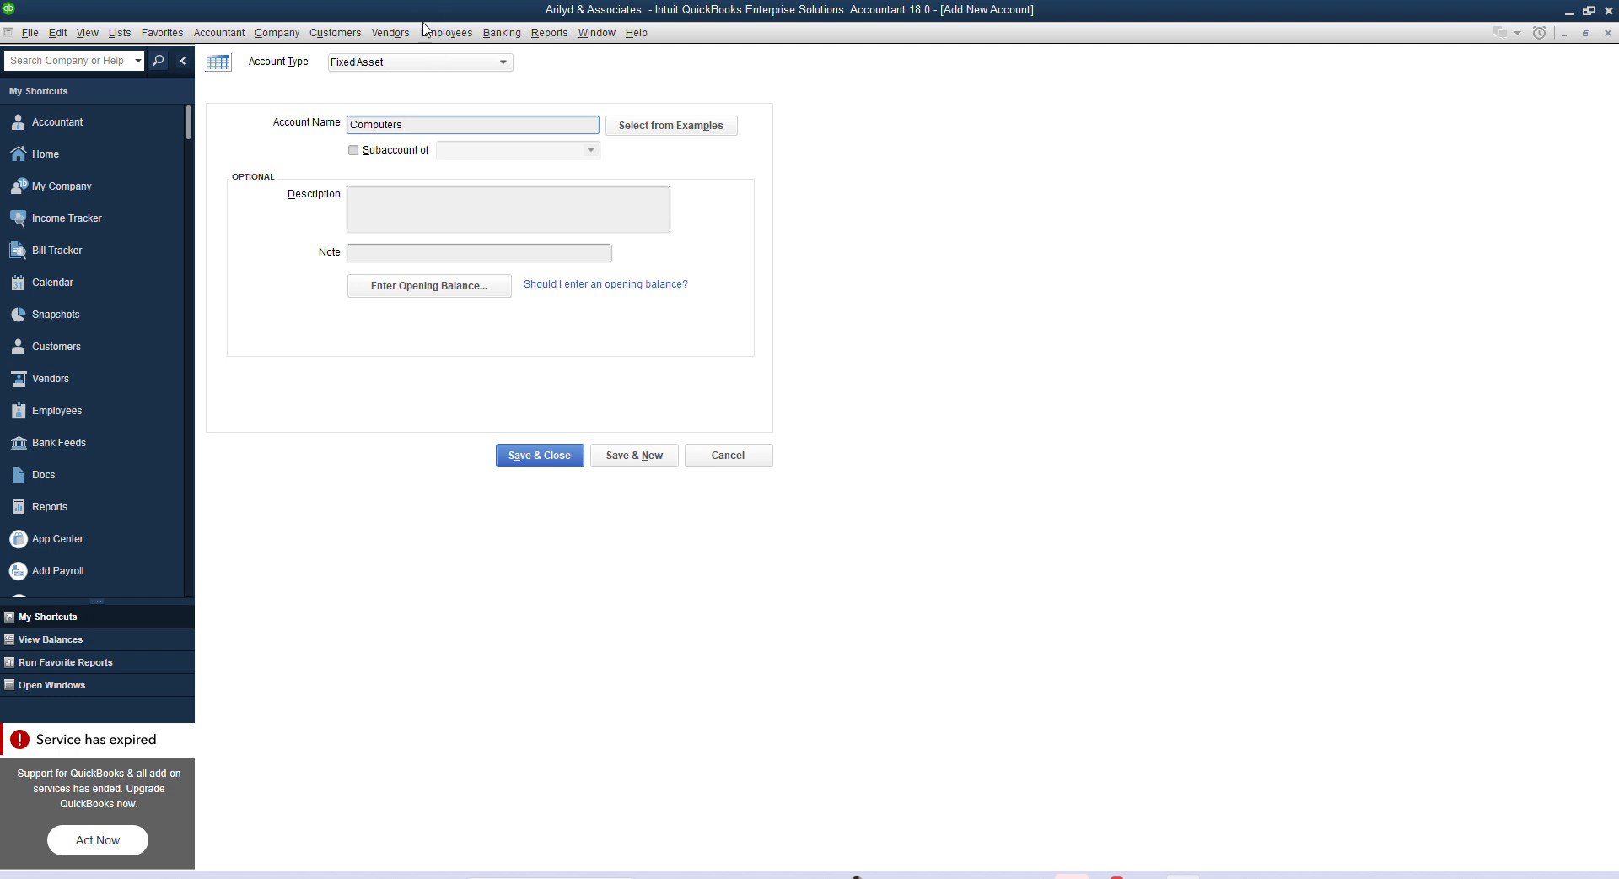
left_click(417, 219)
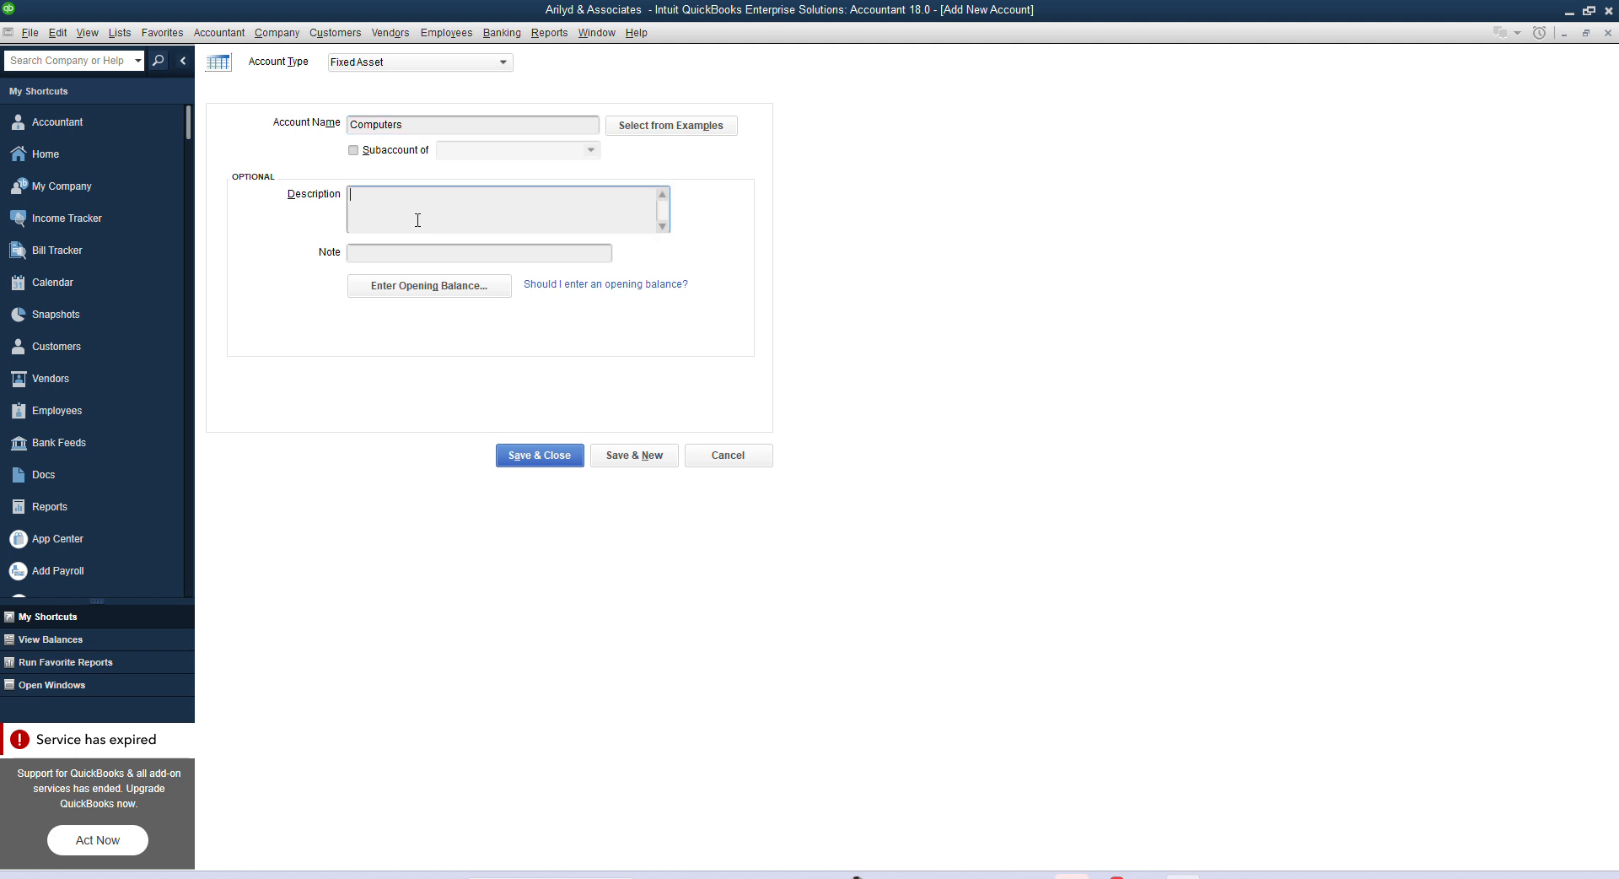
type("Business Assets")
left_click(640, 469)
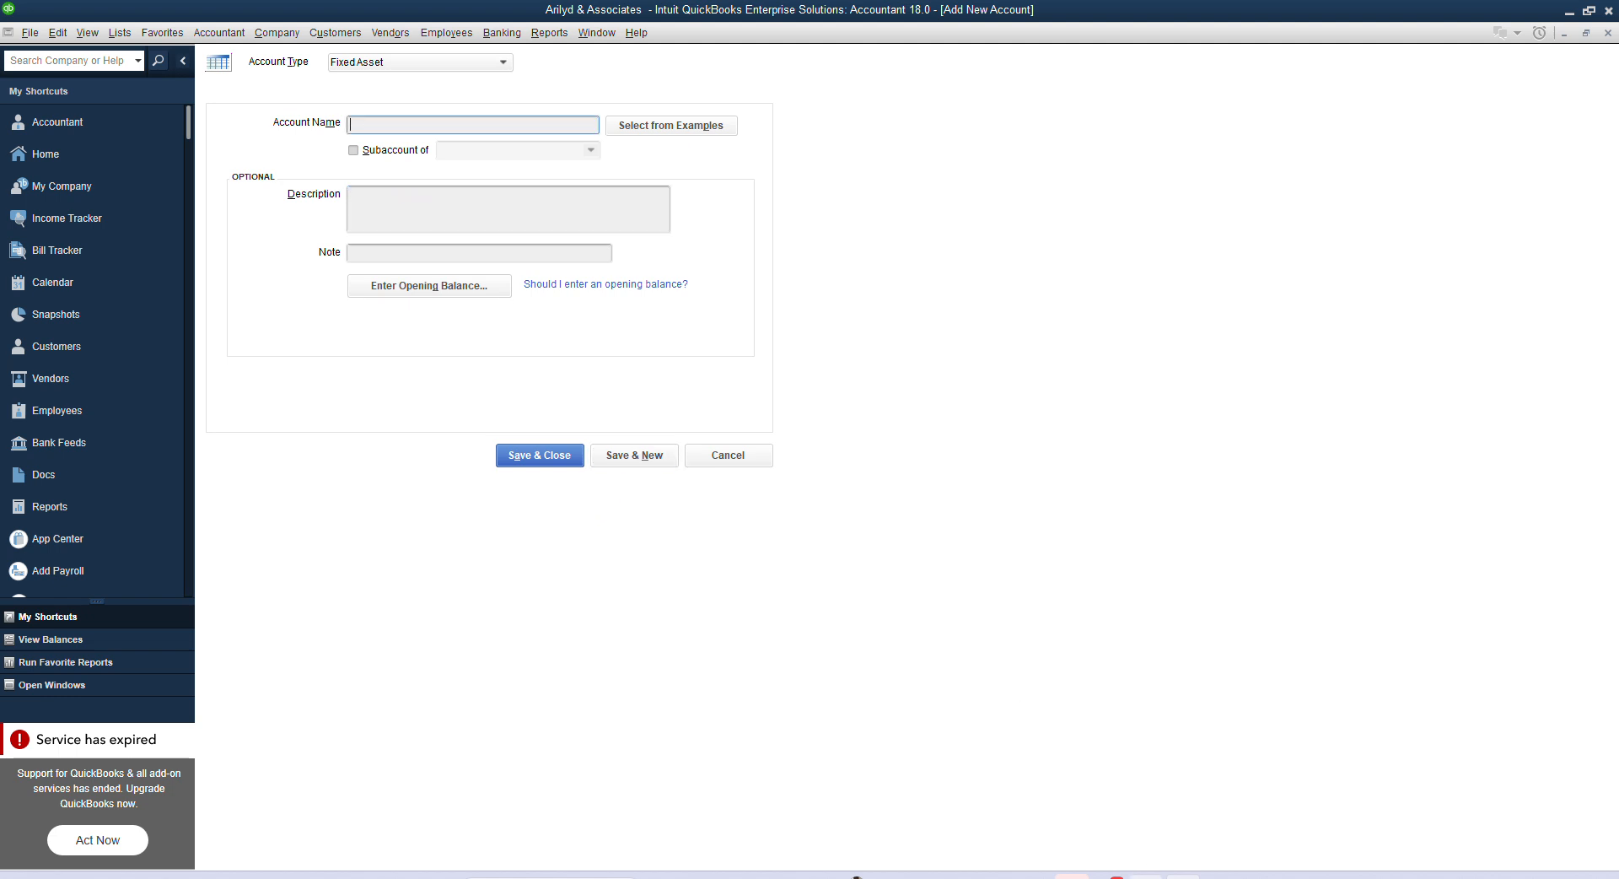
- Add a fixed asset account named Furniture and Fittings with the description Business Assets, and save it to begin another
left_click(1146, 878)
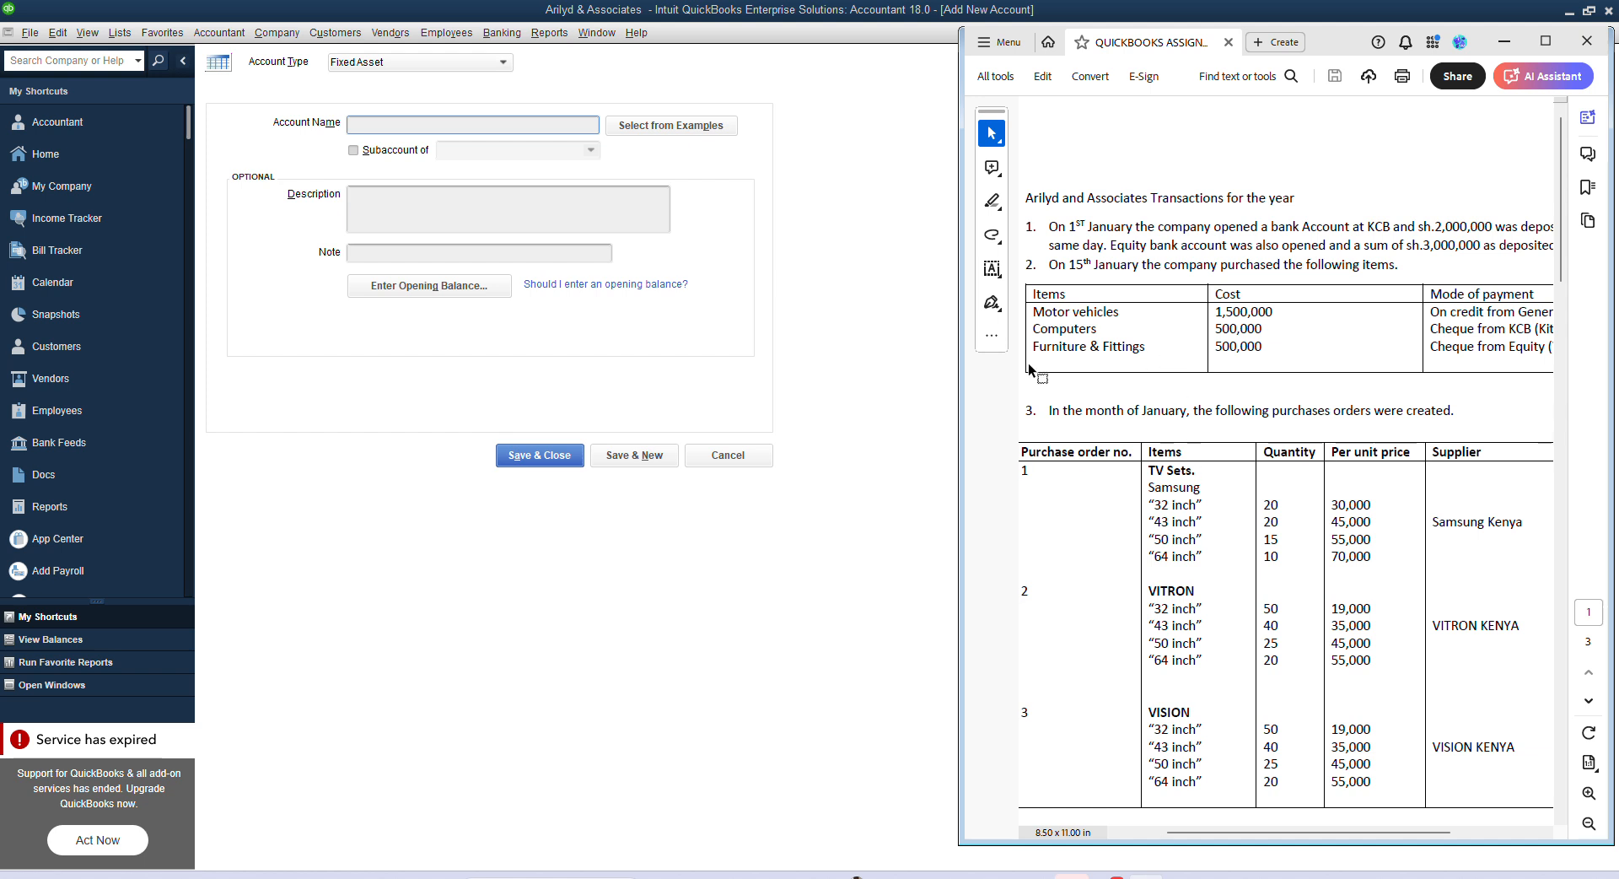
left_click(387, 129)
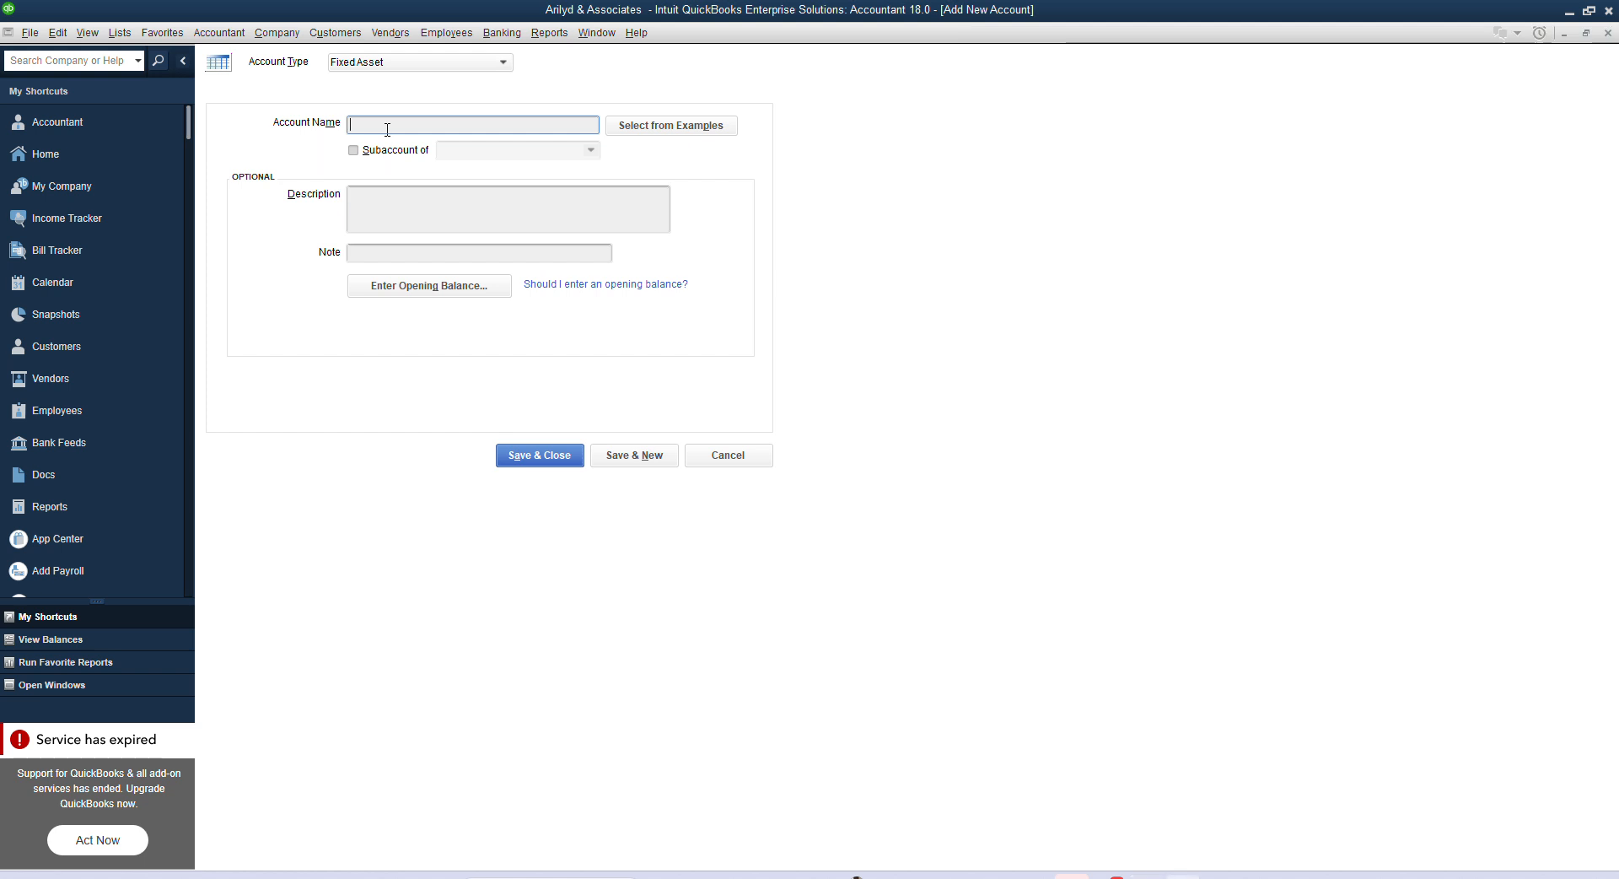
type("Furniture and Fittings")
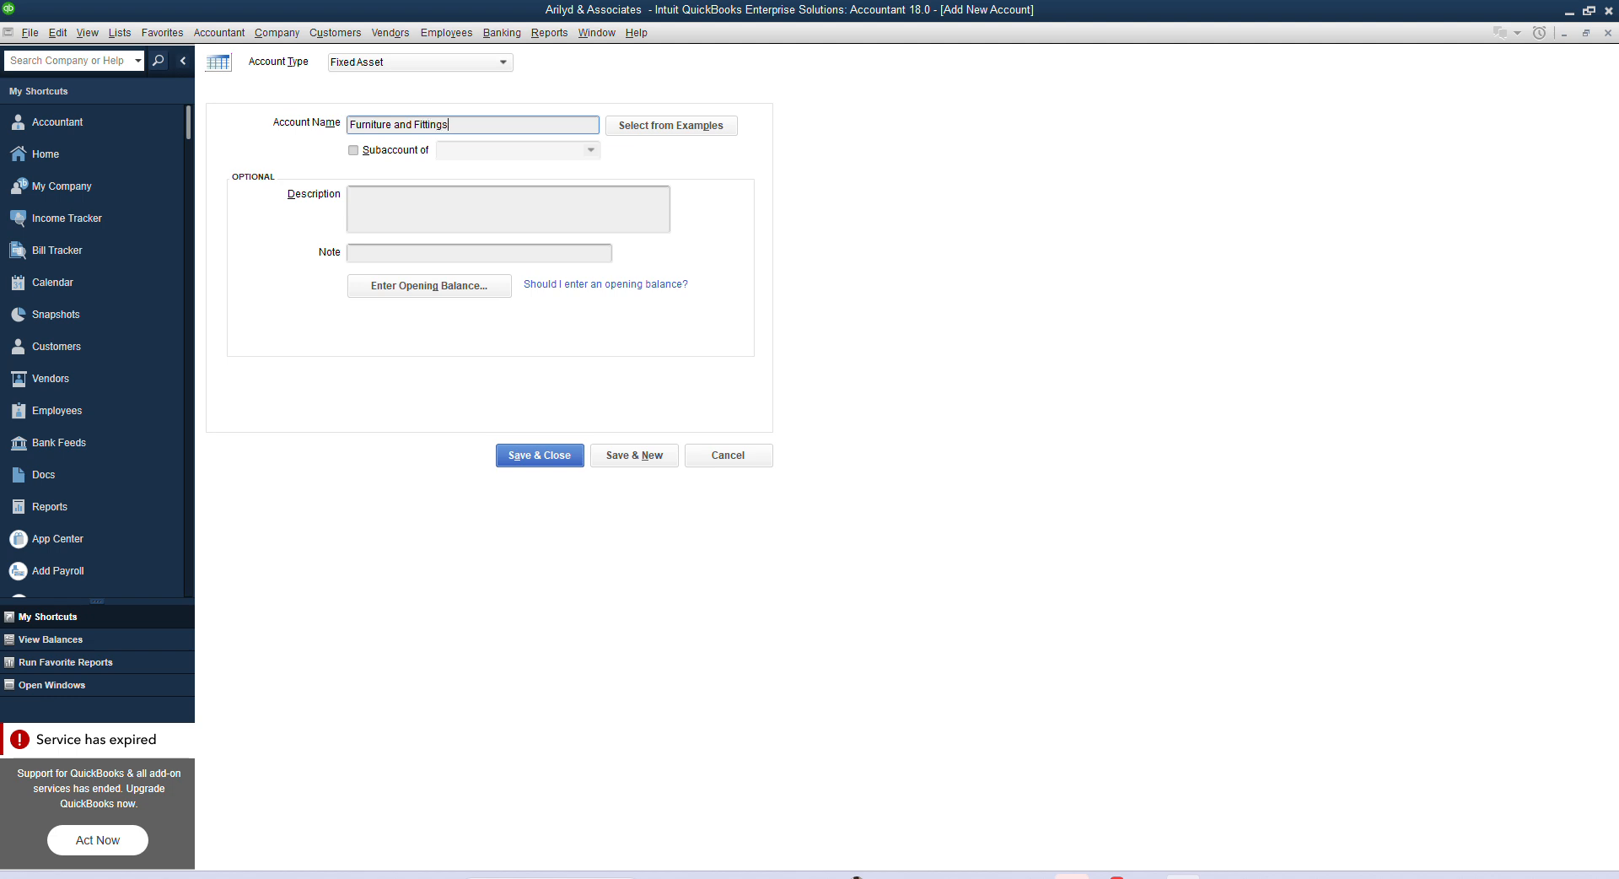
left_click(386, 194)
type("Business ")
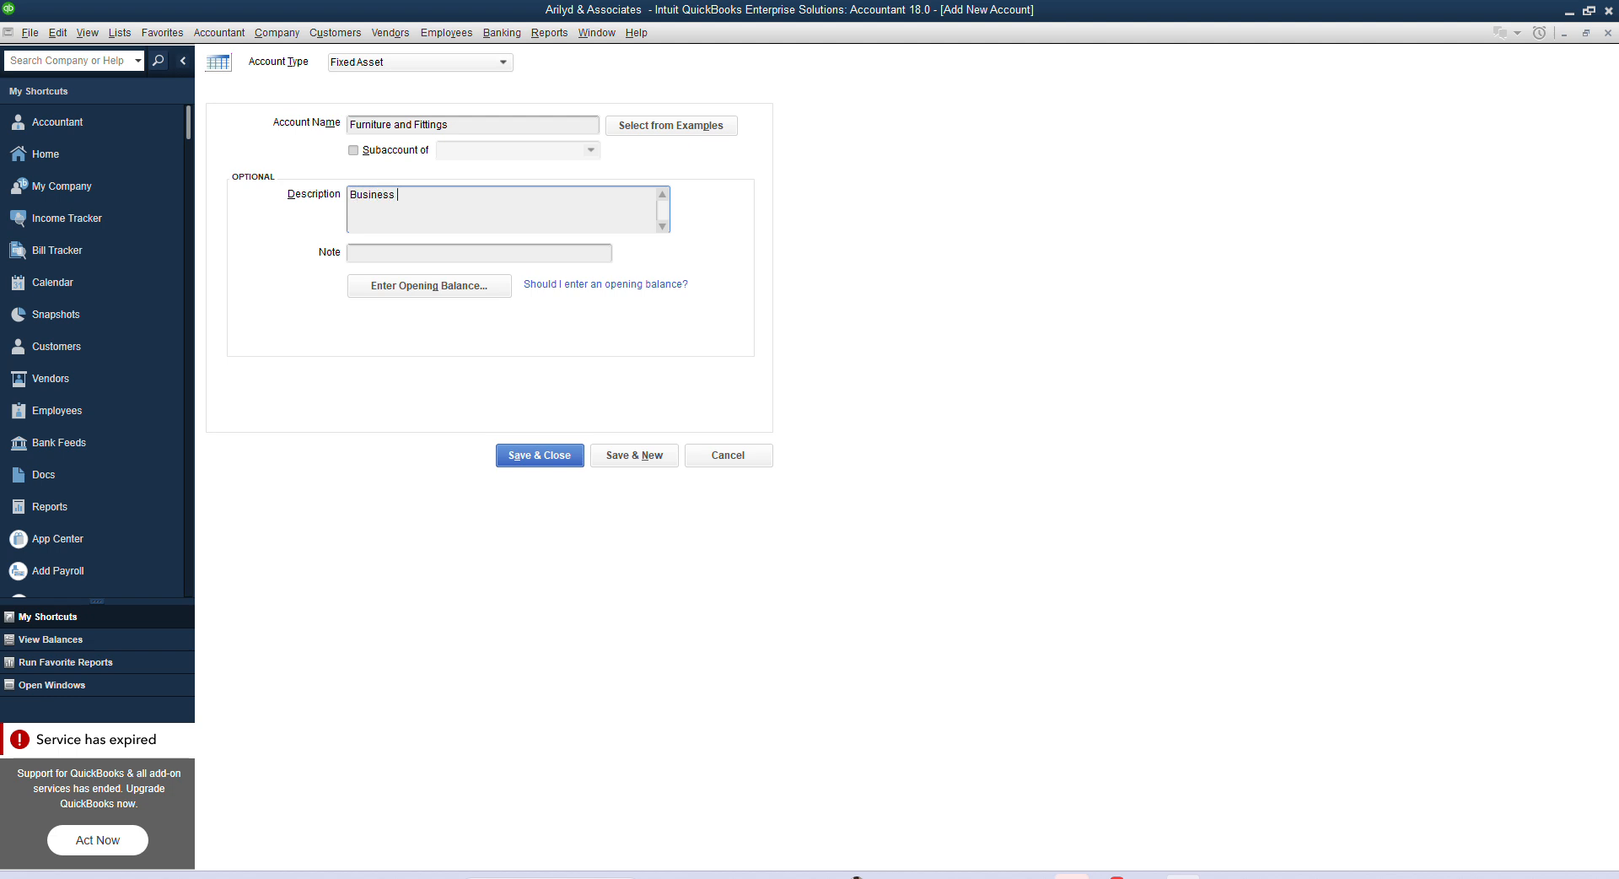
type("ASSETS")
key("BackSpace")
key("BackSpace")
key("BackSpace")
key("BackSpace")
key("BackSpace")
type("ssets")
left_click(627, 470)
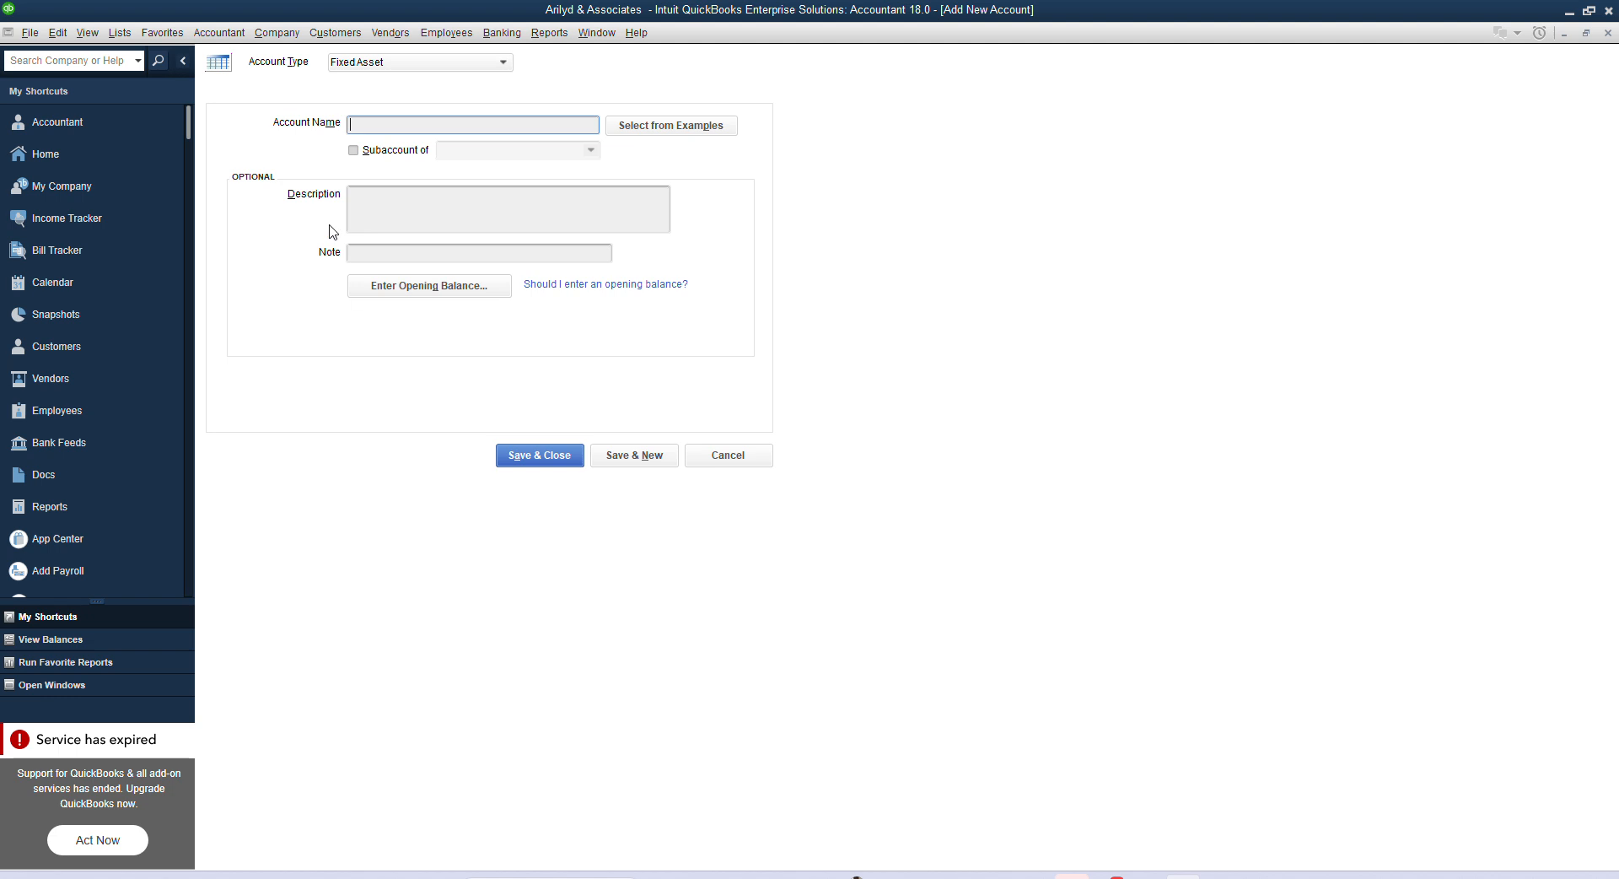
- Add an Accumulated depreciation account as a subaccount of Motor vehicles, copy its name for reuse, and save it to begin another
type("Accumulated depreciation")
left_click(355, 150)
left_click(448, 148)
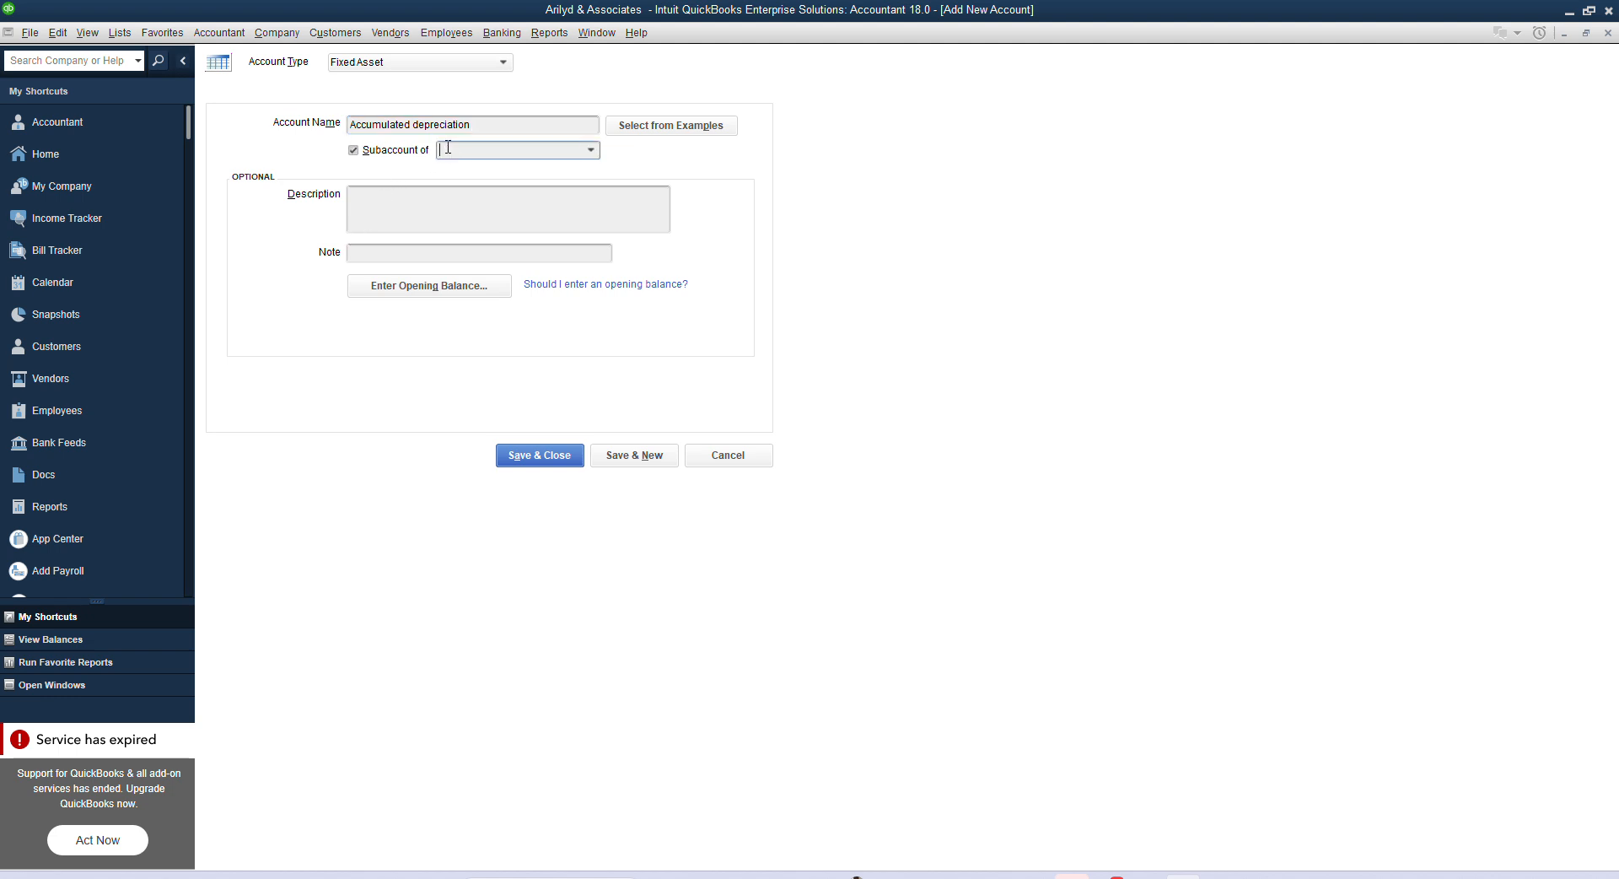
type("Motor vehicles")
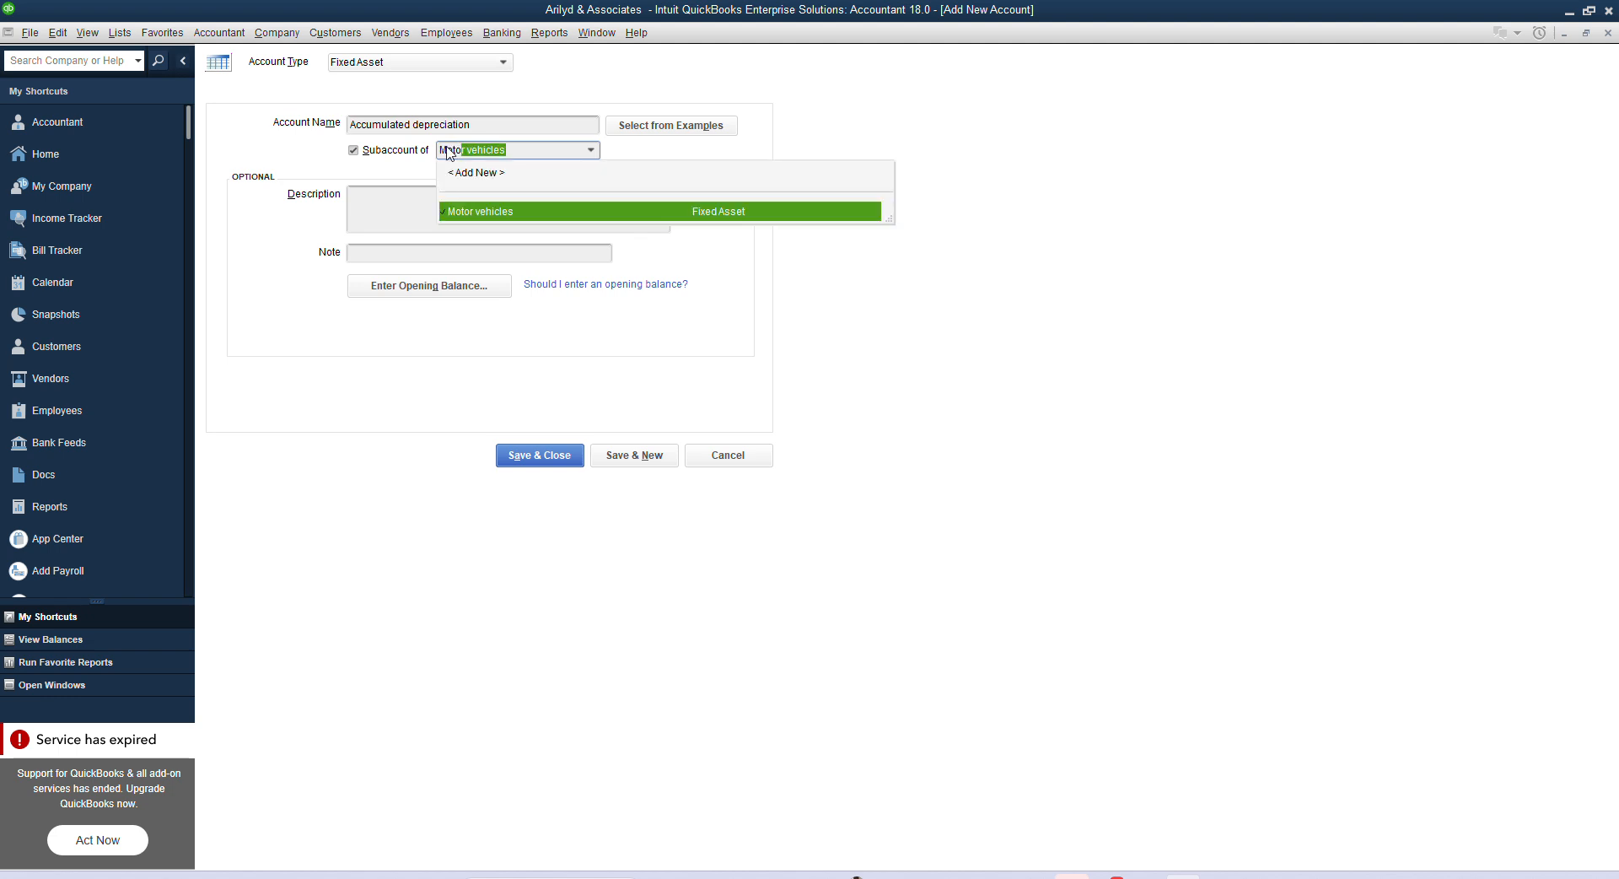
left_click(520, 213)
left_click_drag(472, 124, 350, 141)
key("ctrl+c")
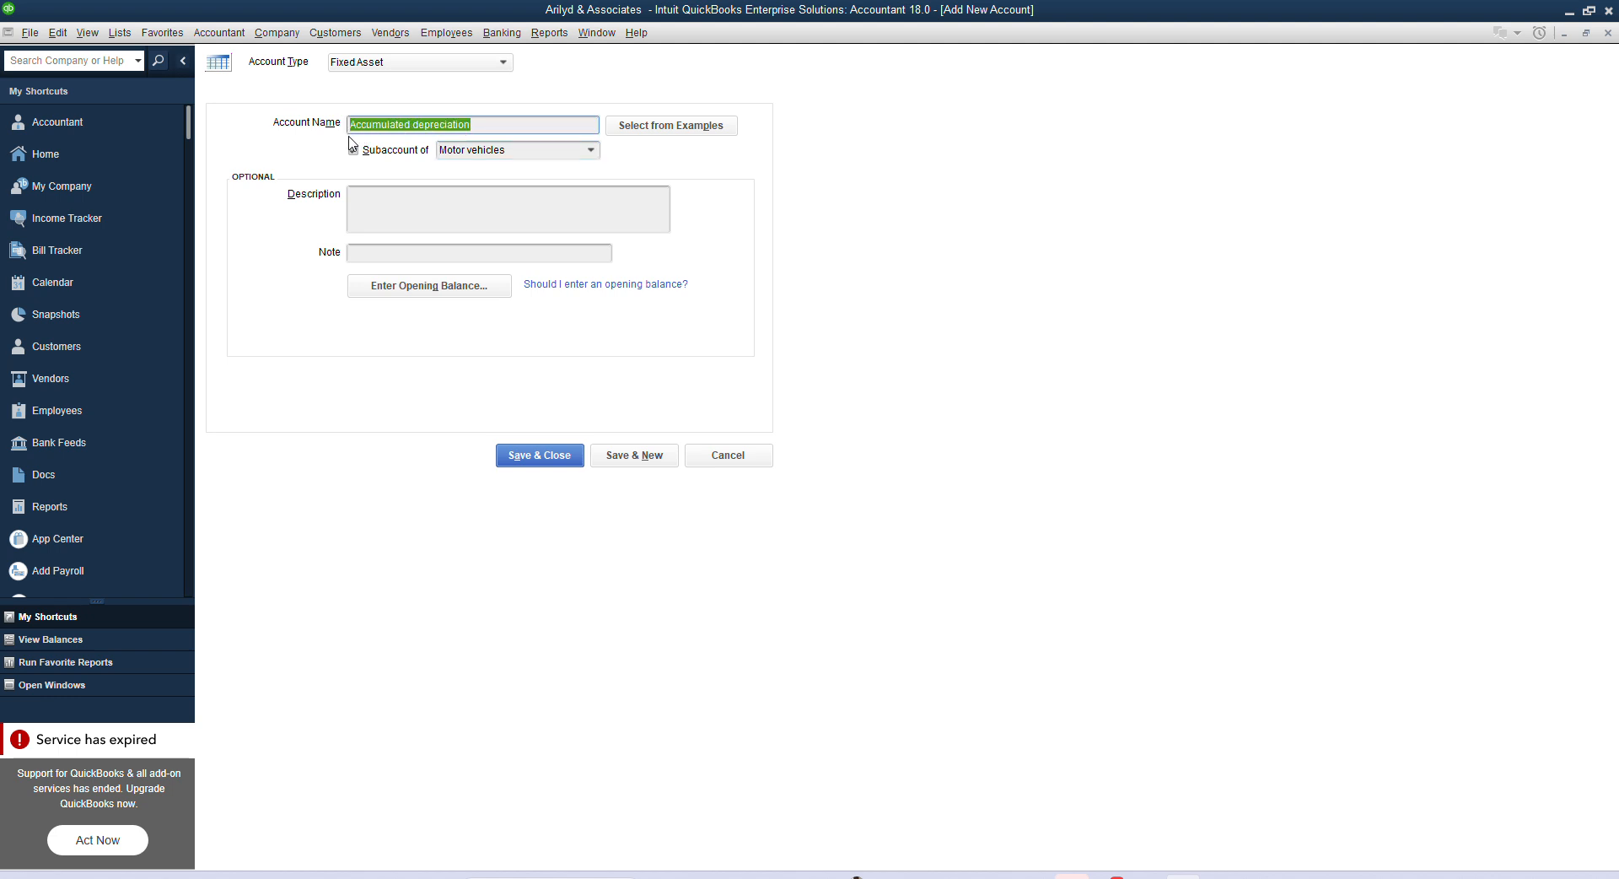
left_click(635, 455)
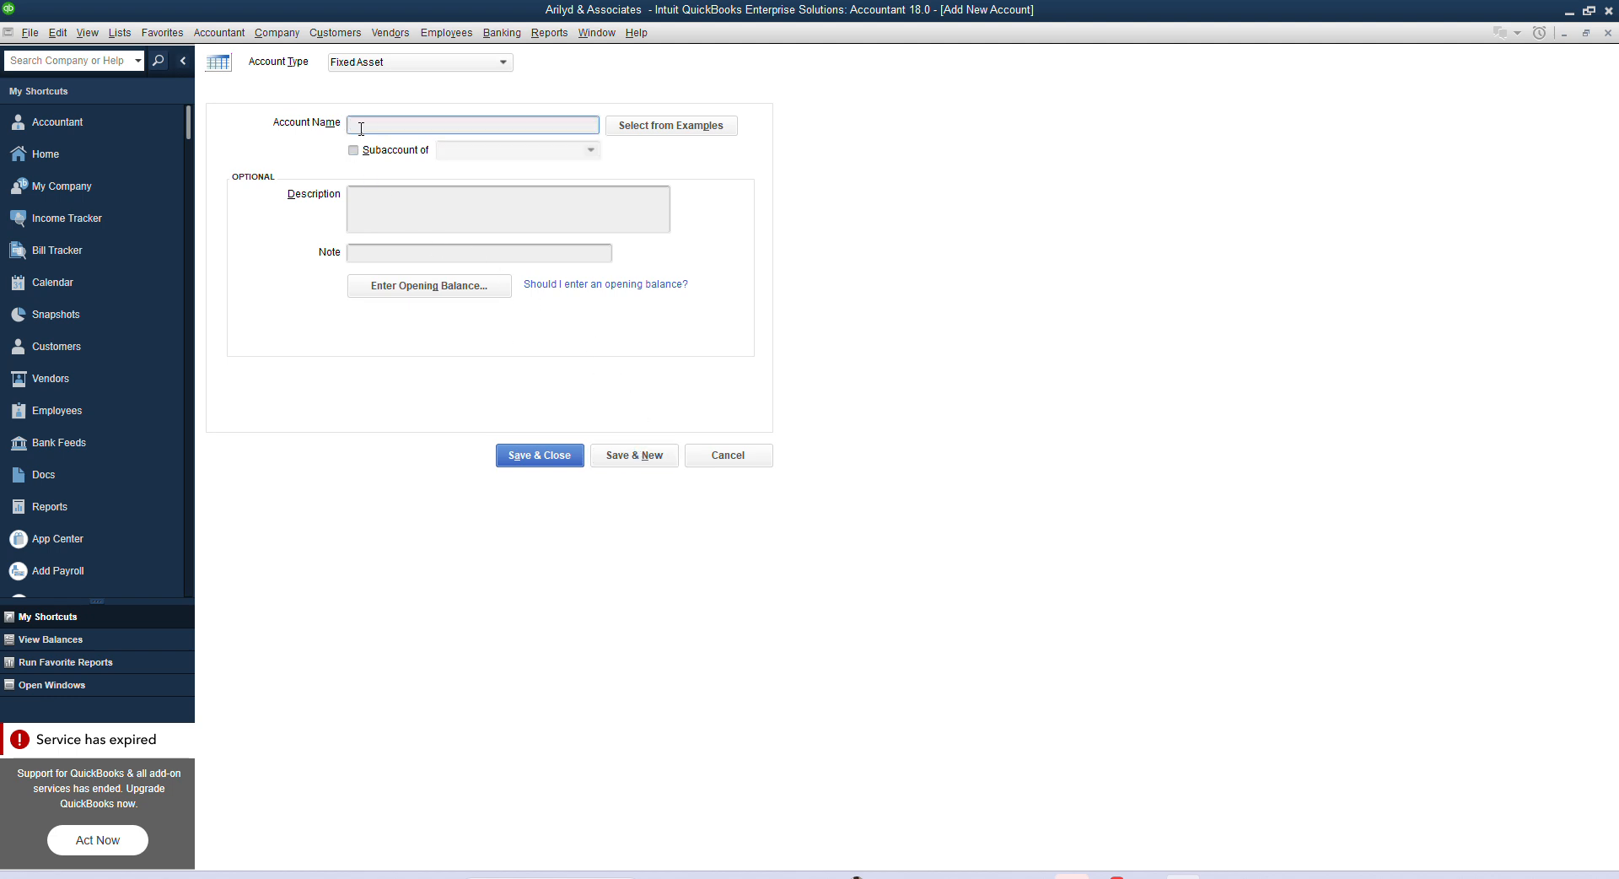
- Add an Accumulated depreciation account as a subaccount of Computers, and save it to begin another
key("ctrl+v")
left_click(354, 153)
left_click(574, 150)
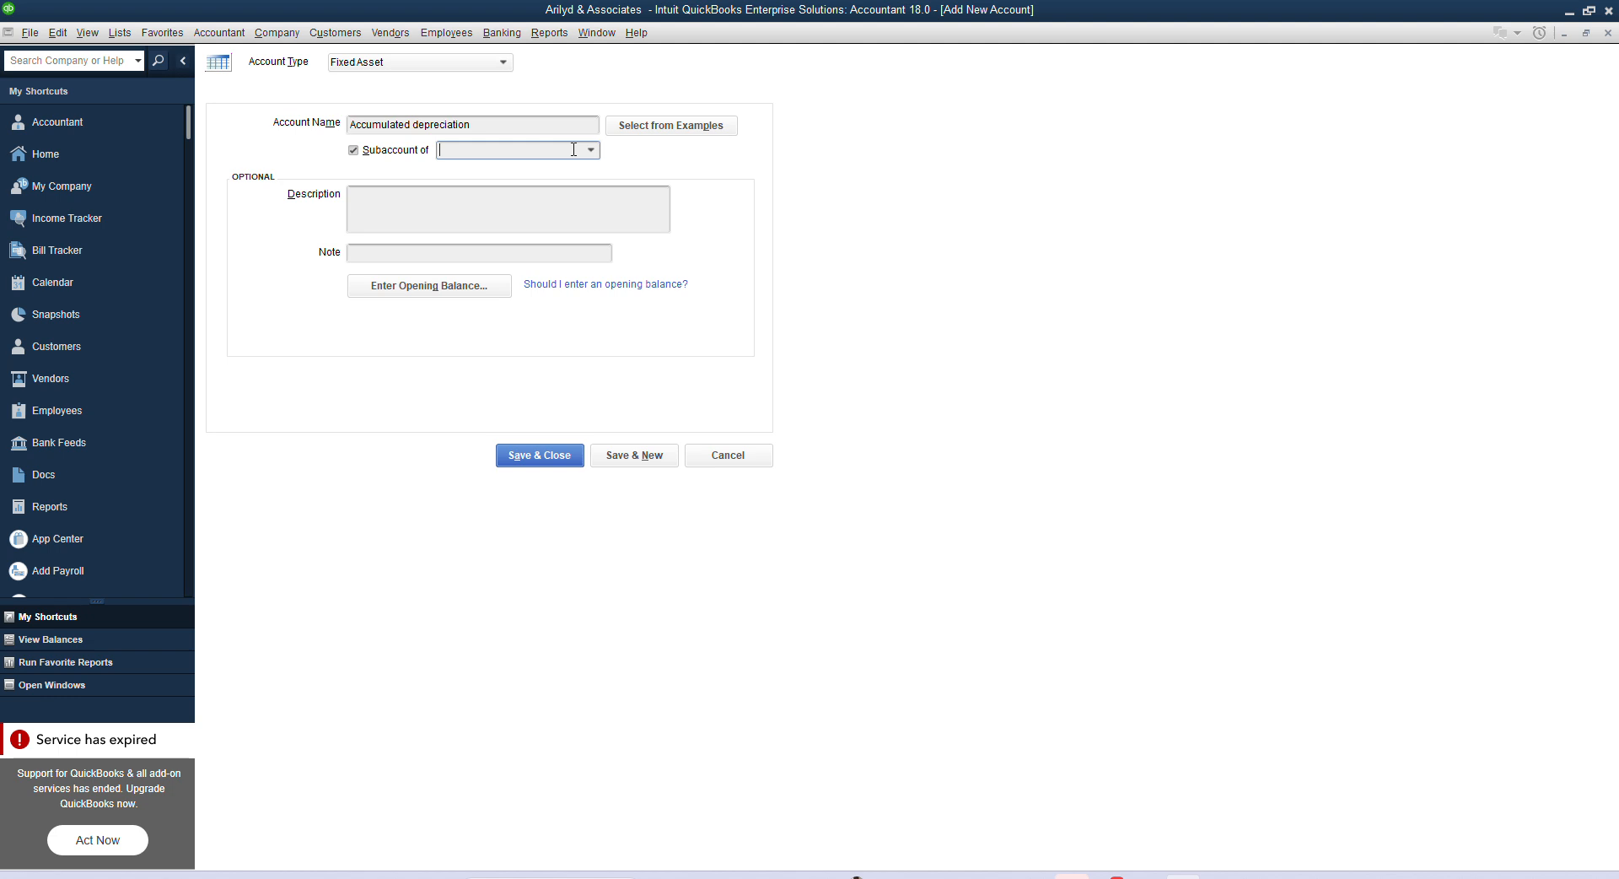
type("Computers")
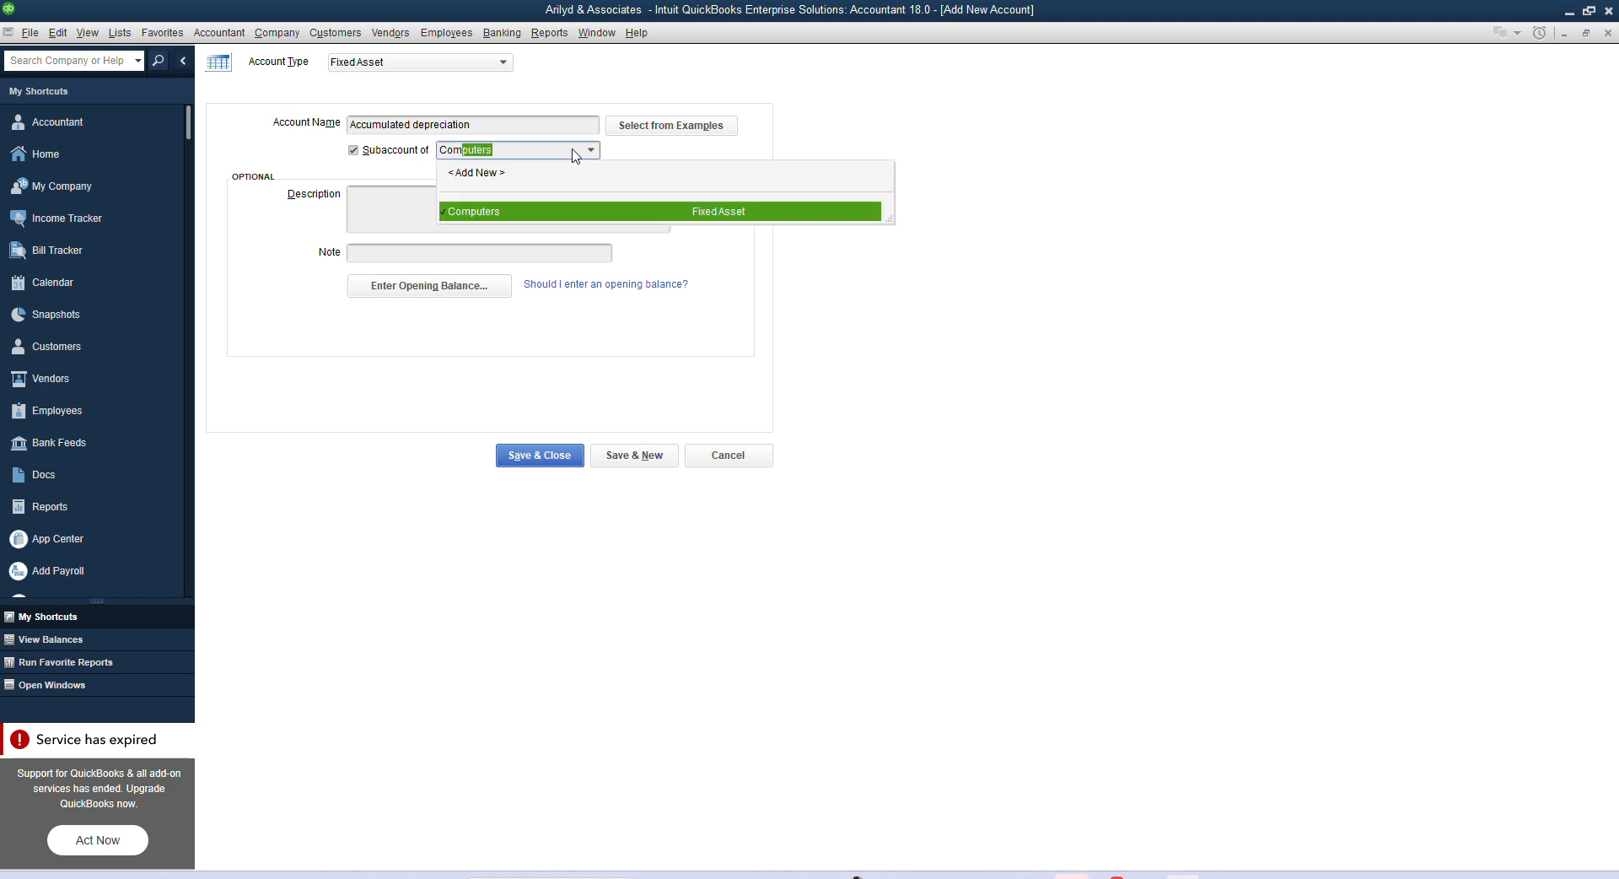
left_click(531, 212)
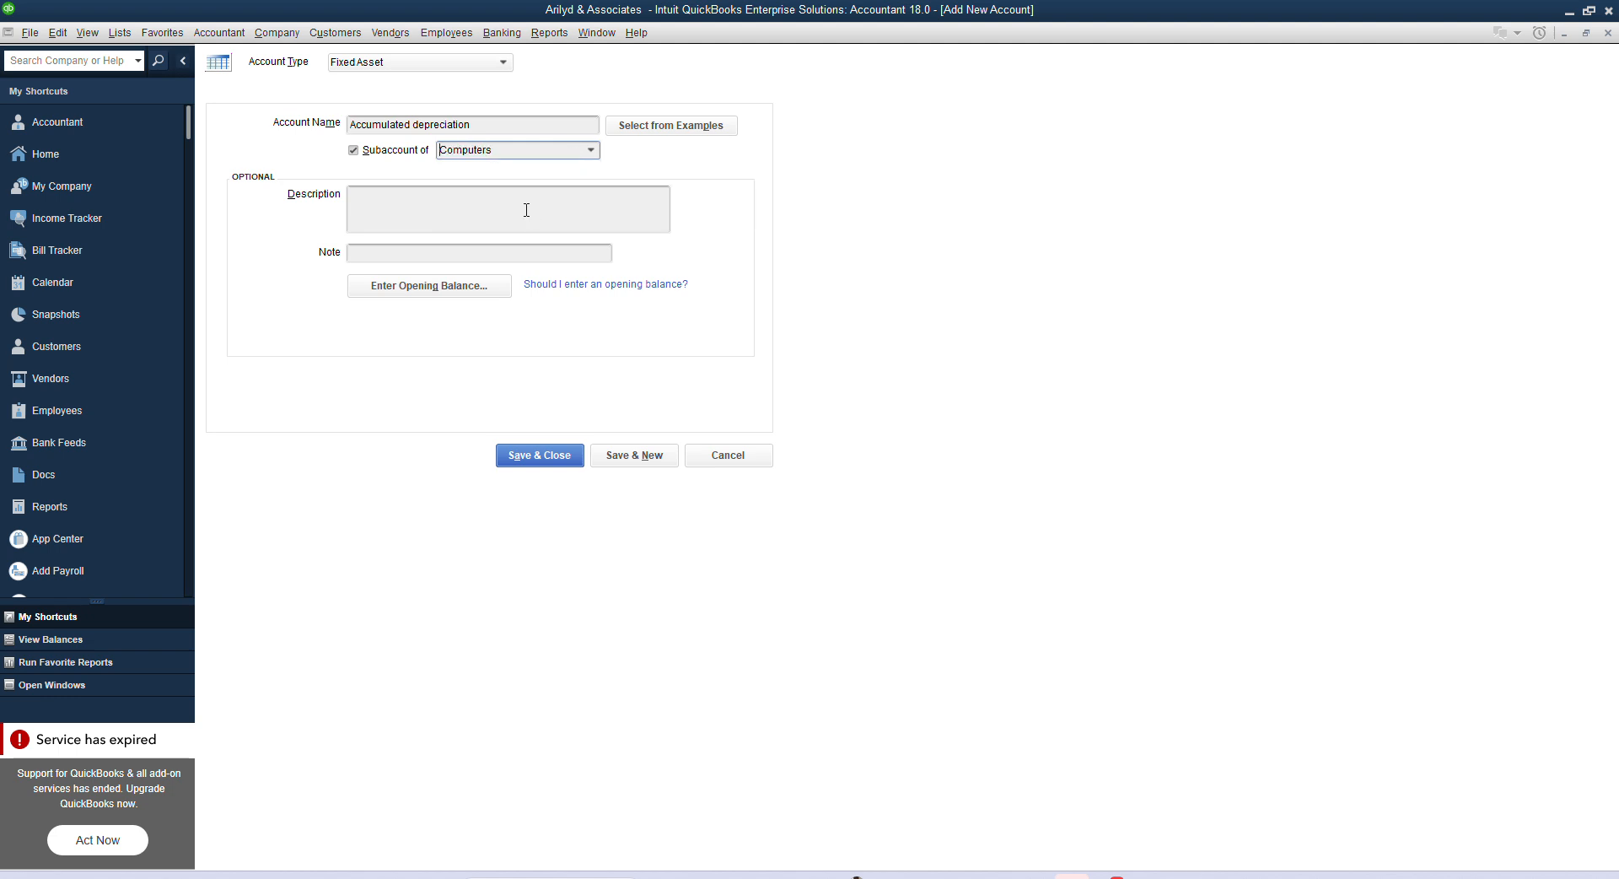
left_click(639, 455)
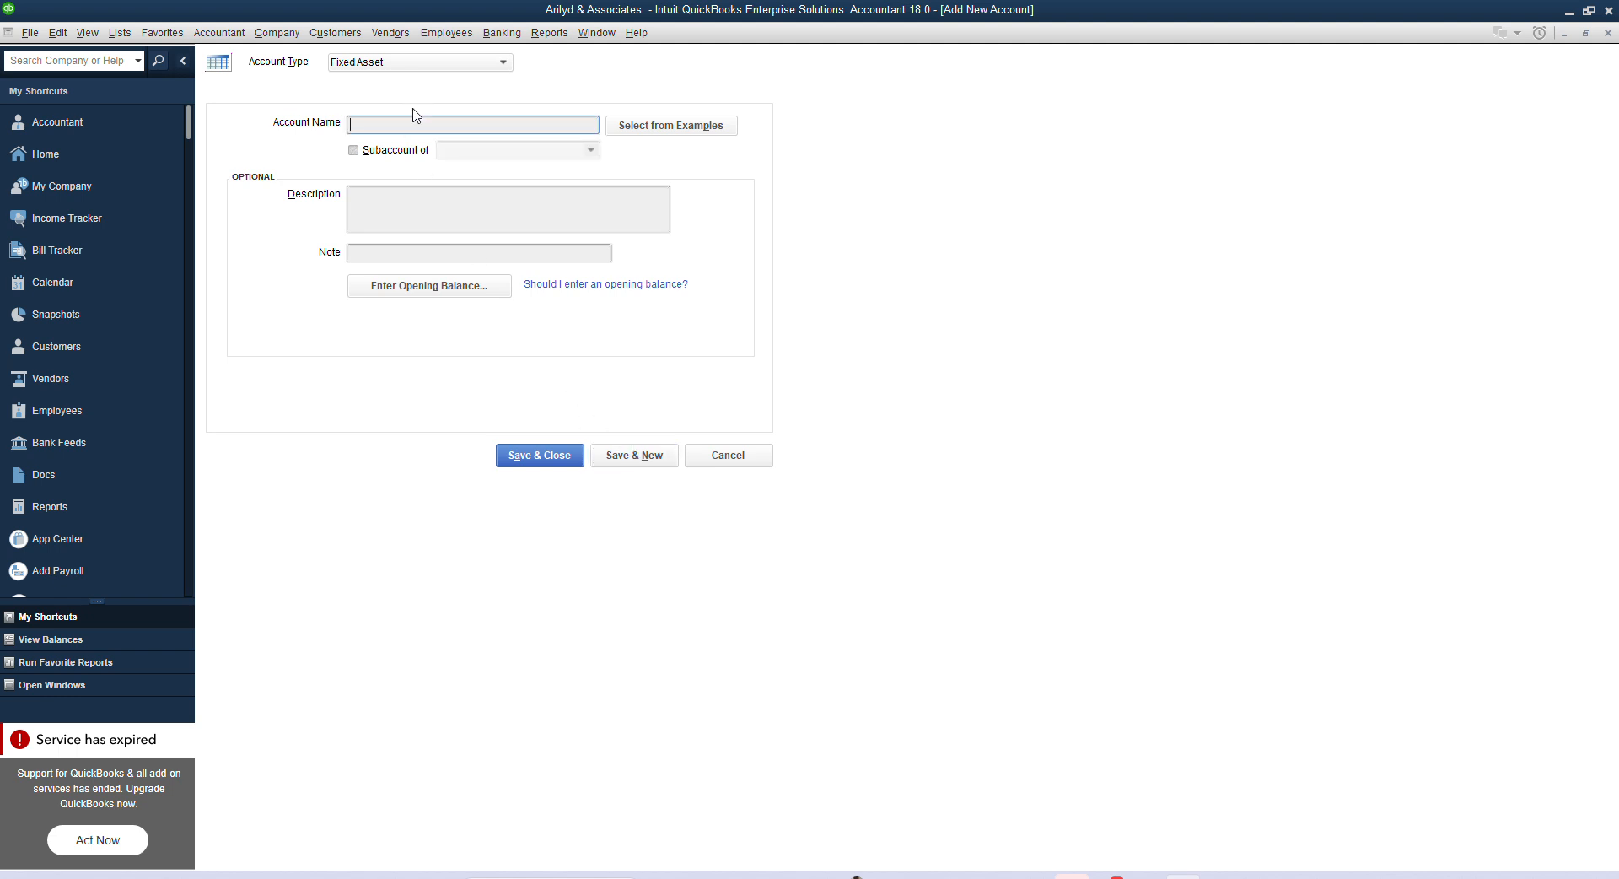
- Add an Accumulated depreciation account as a subaccount of Furniture and Fittings, save it and close the account form
type("Accumulated depreciation")
left_click(353, 150)
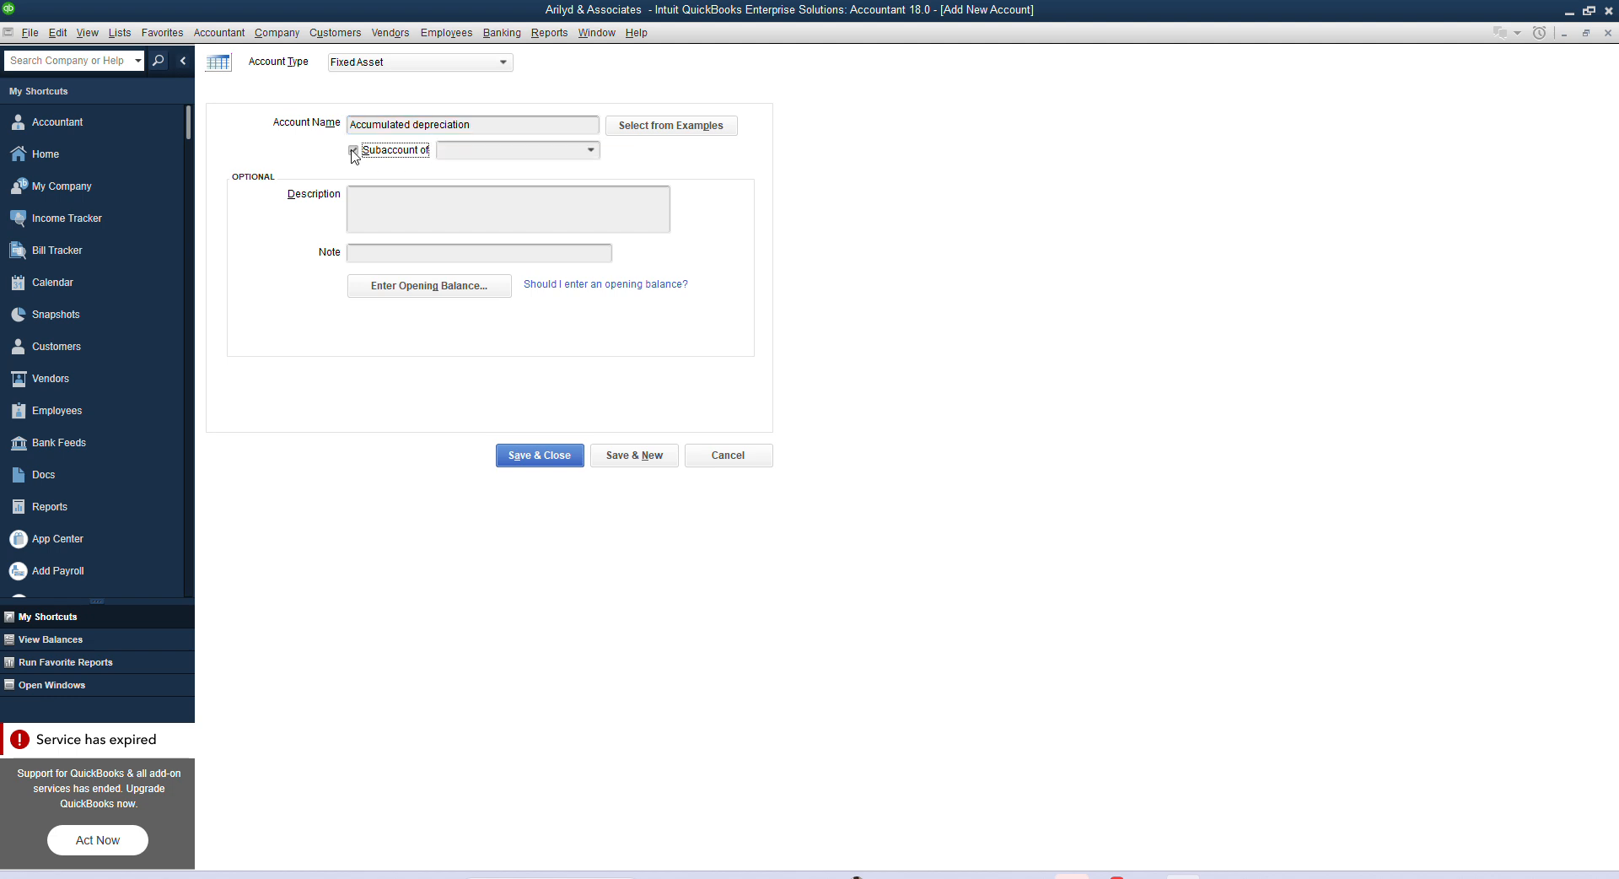
left_click(465, 153)
type("Furniture and Equipment")
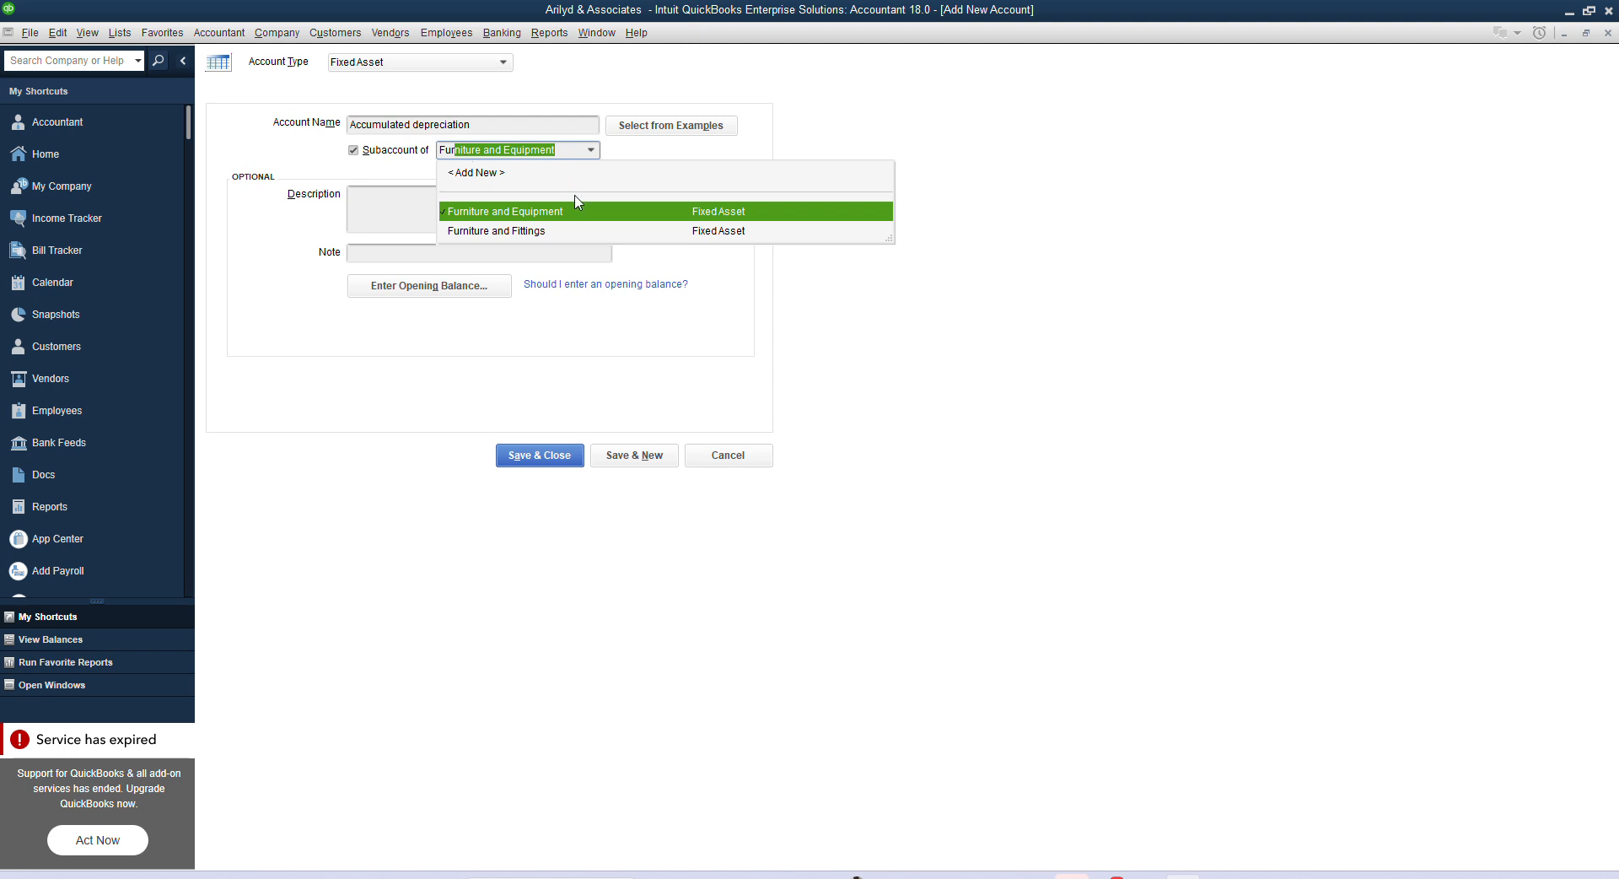
left_click(583, 233)
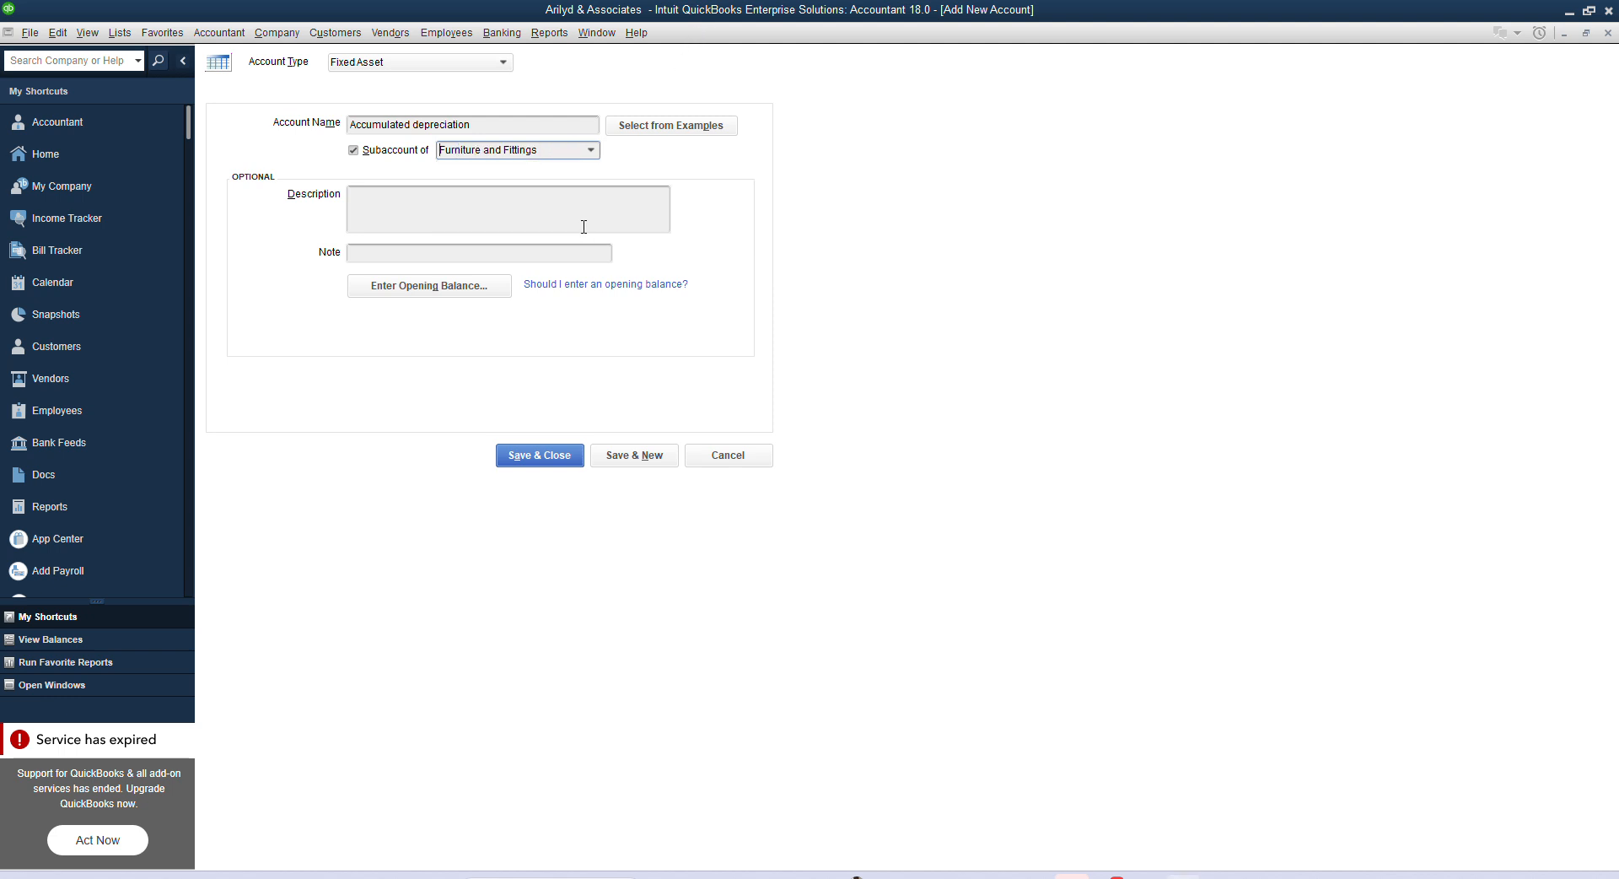
left_click(628, 458)
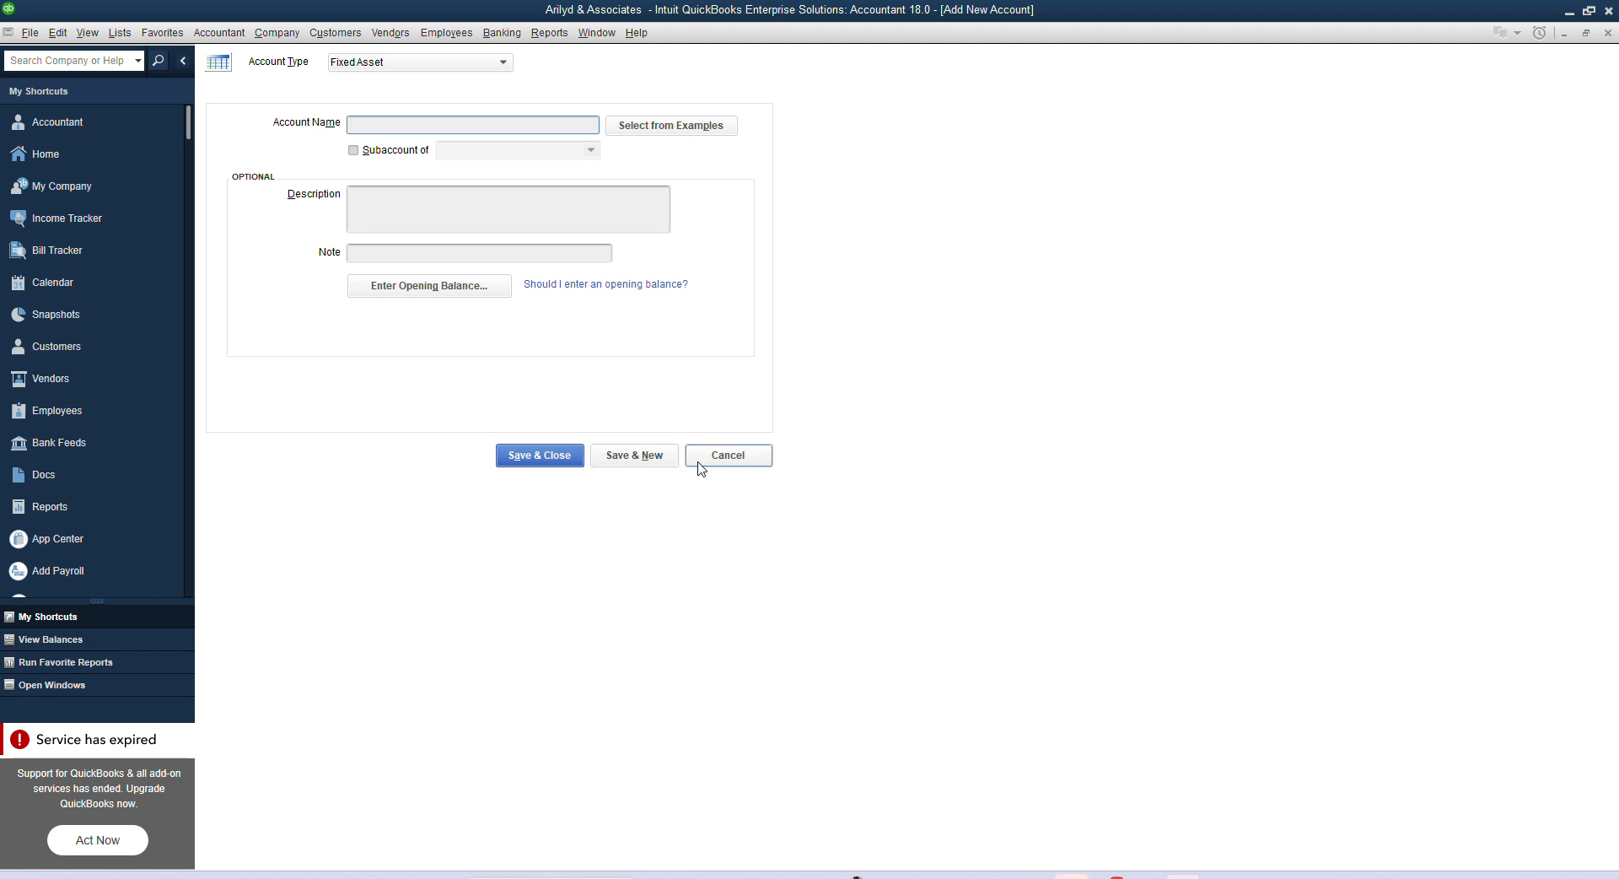
left_click(571, 464)
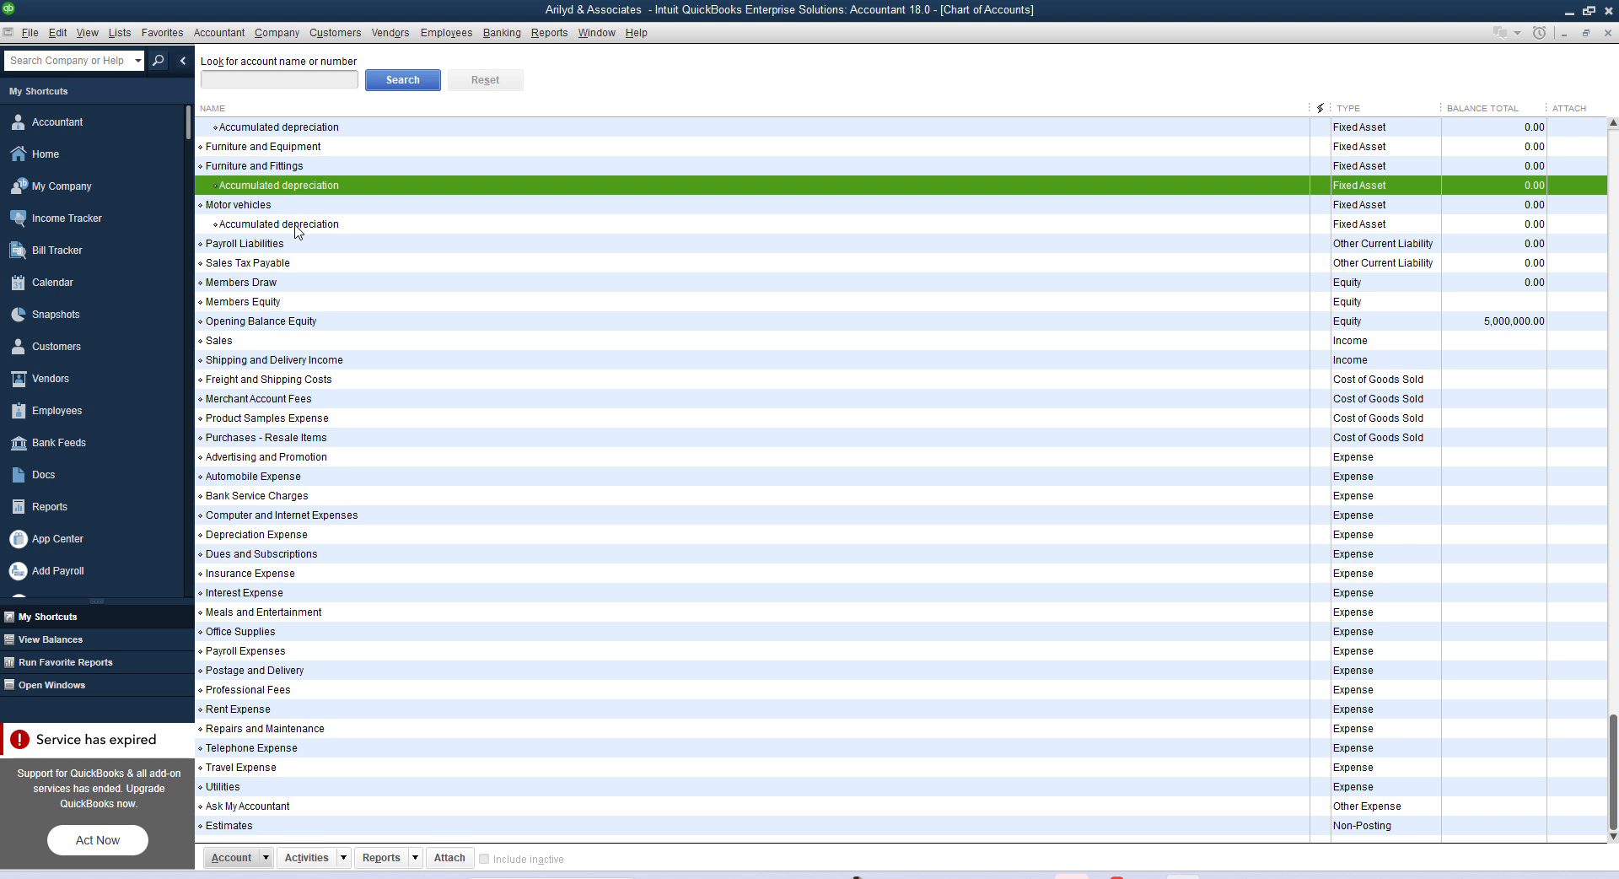
- Review the fixed asset accounts in the chart of accounts, and check the assignment PDF for each asset's mode of payment
scroll(438, 187, "up", 1)
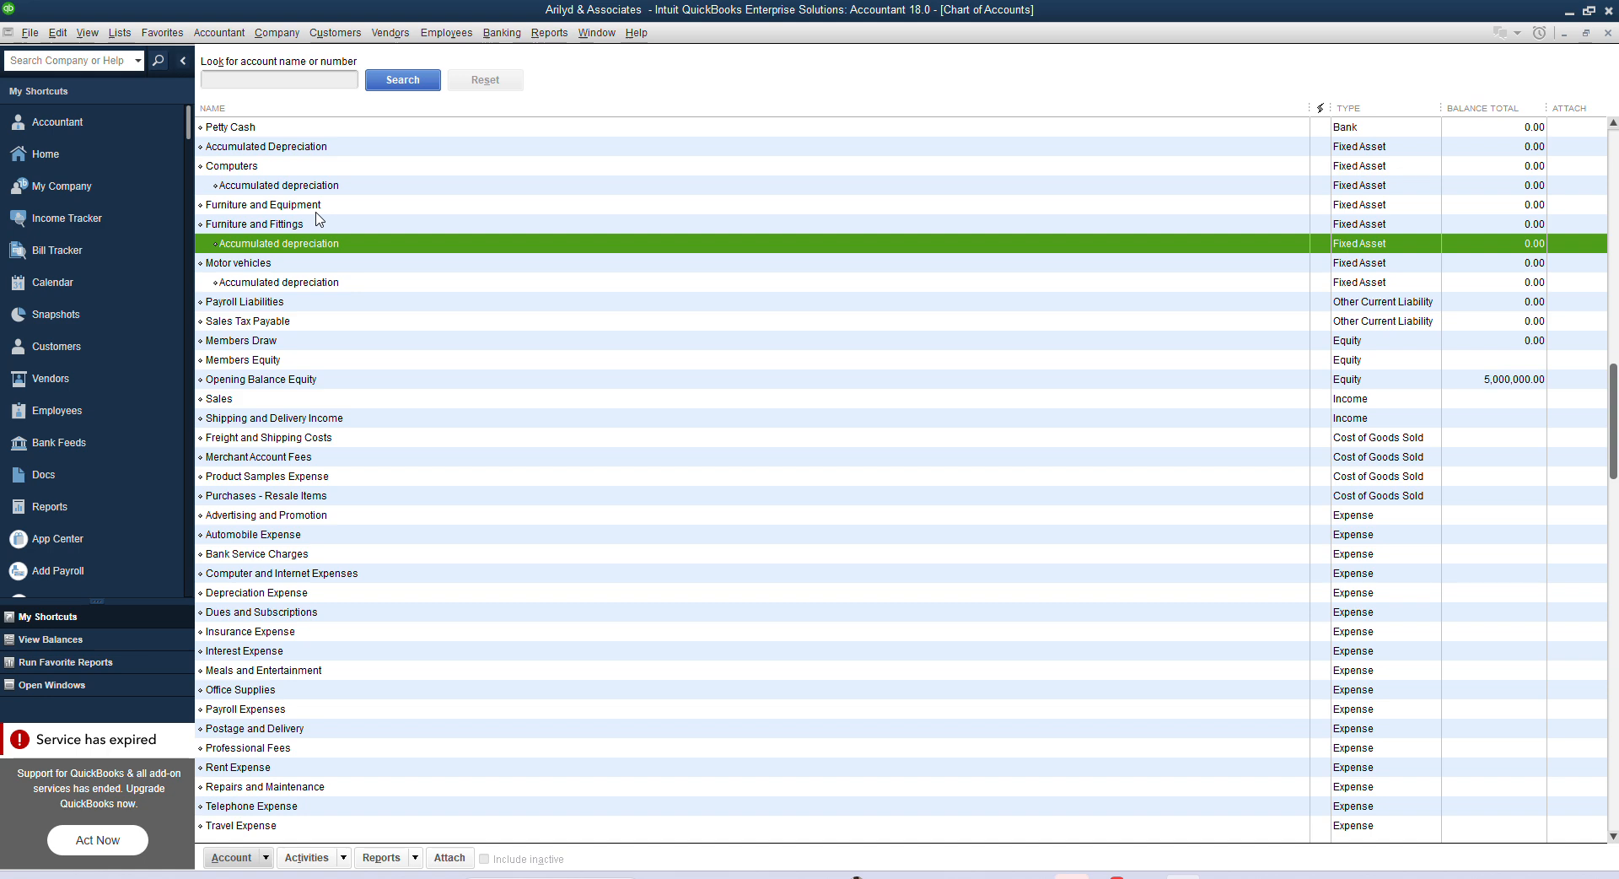
mouse_move(1145, 875)
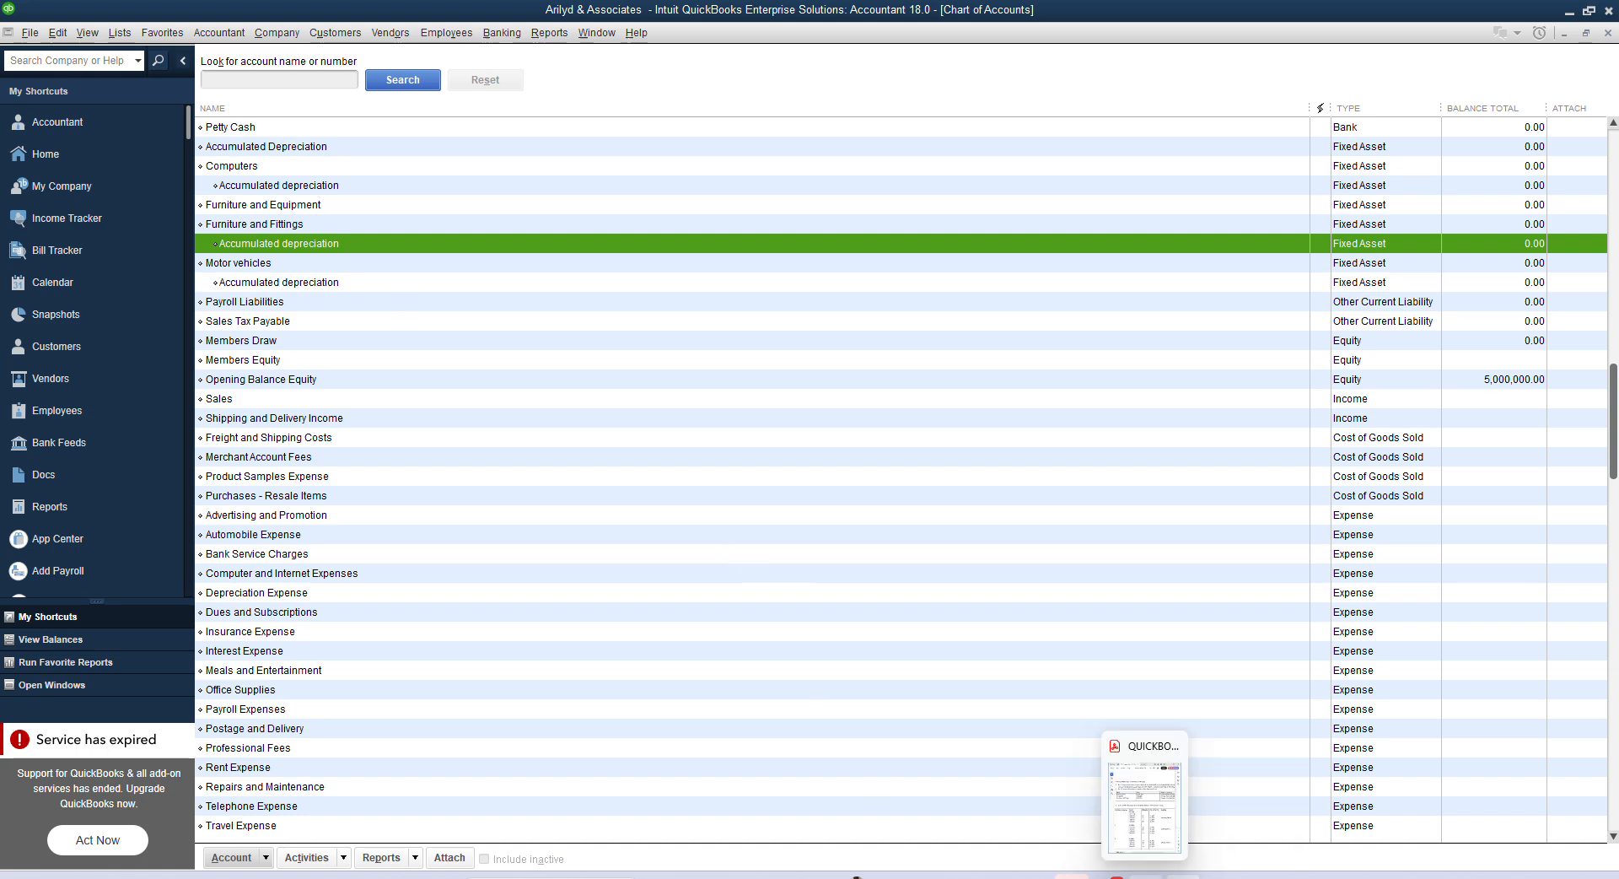
left_click(1154, 834)
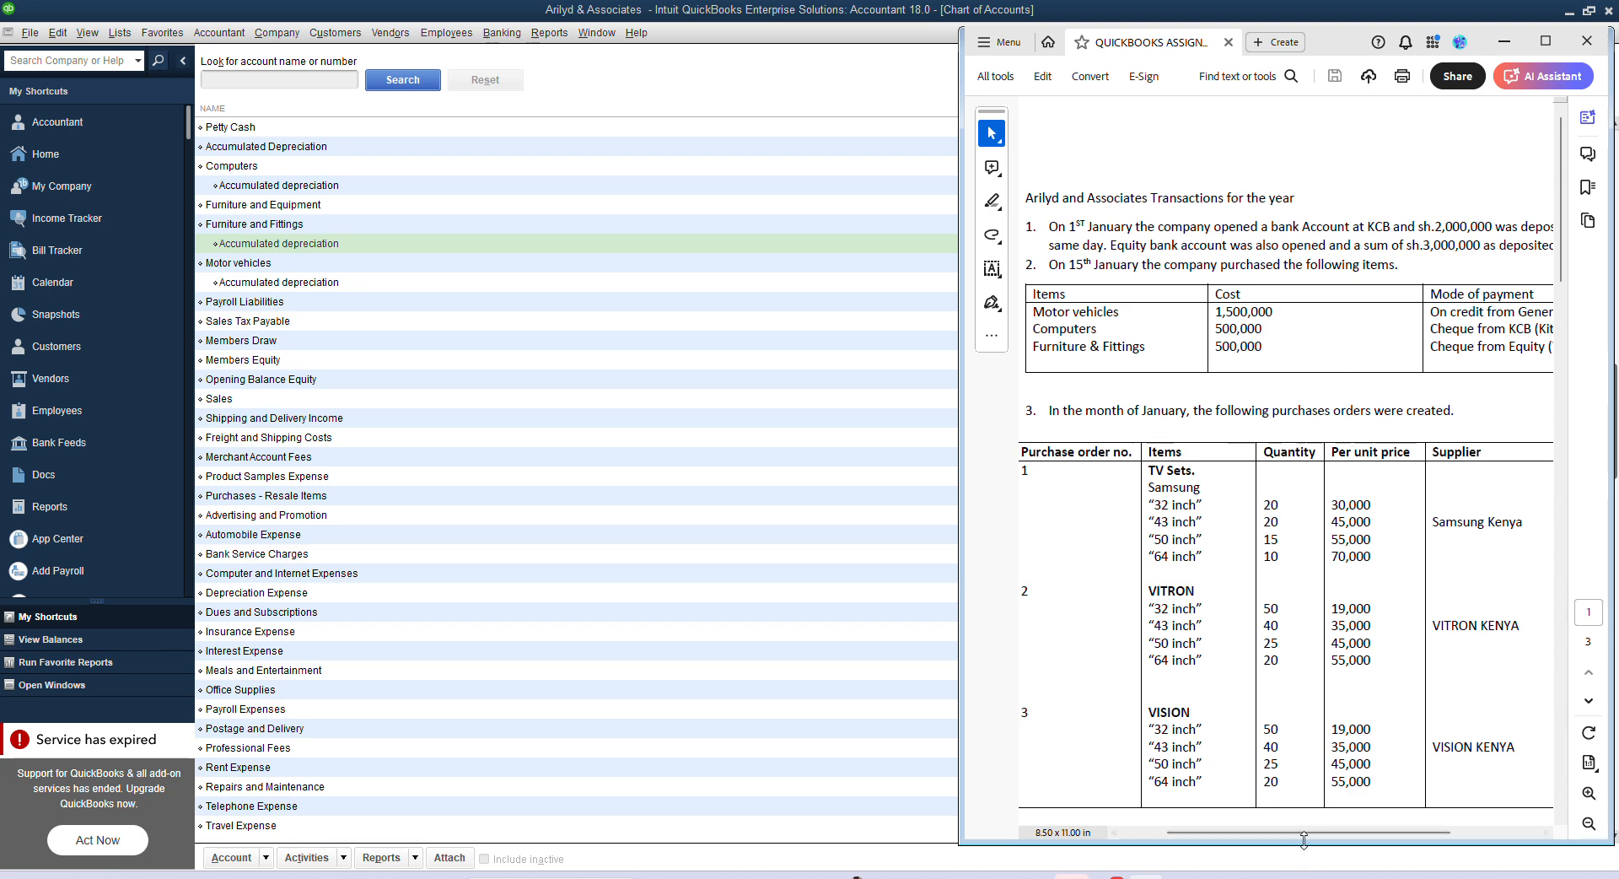
left_click_drag(1303, 840, 1342, 829)
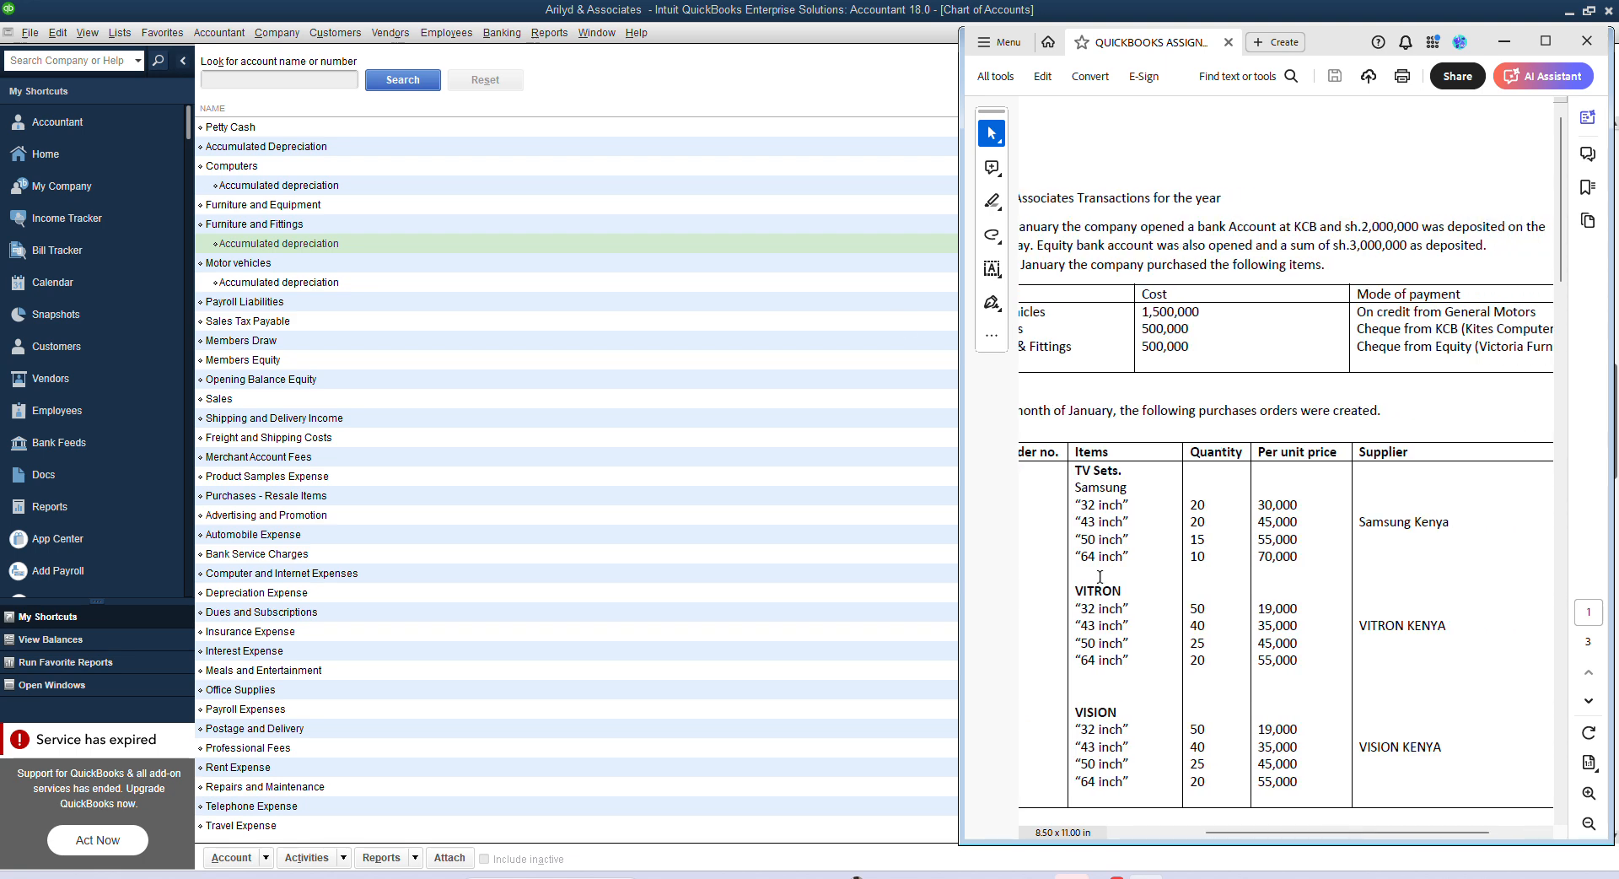
left_click(814, 80)
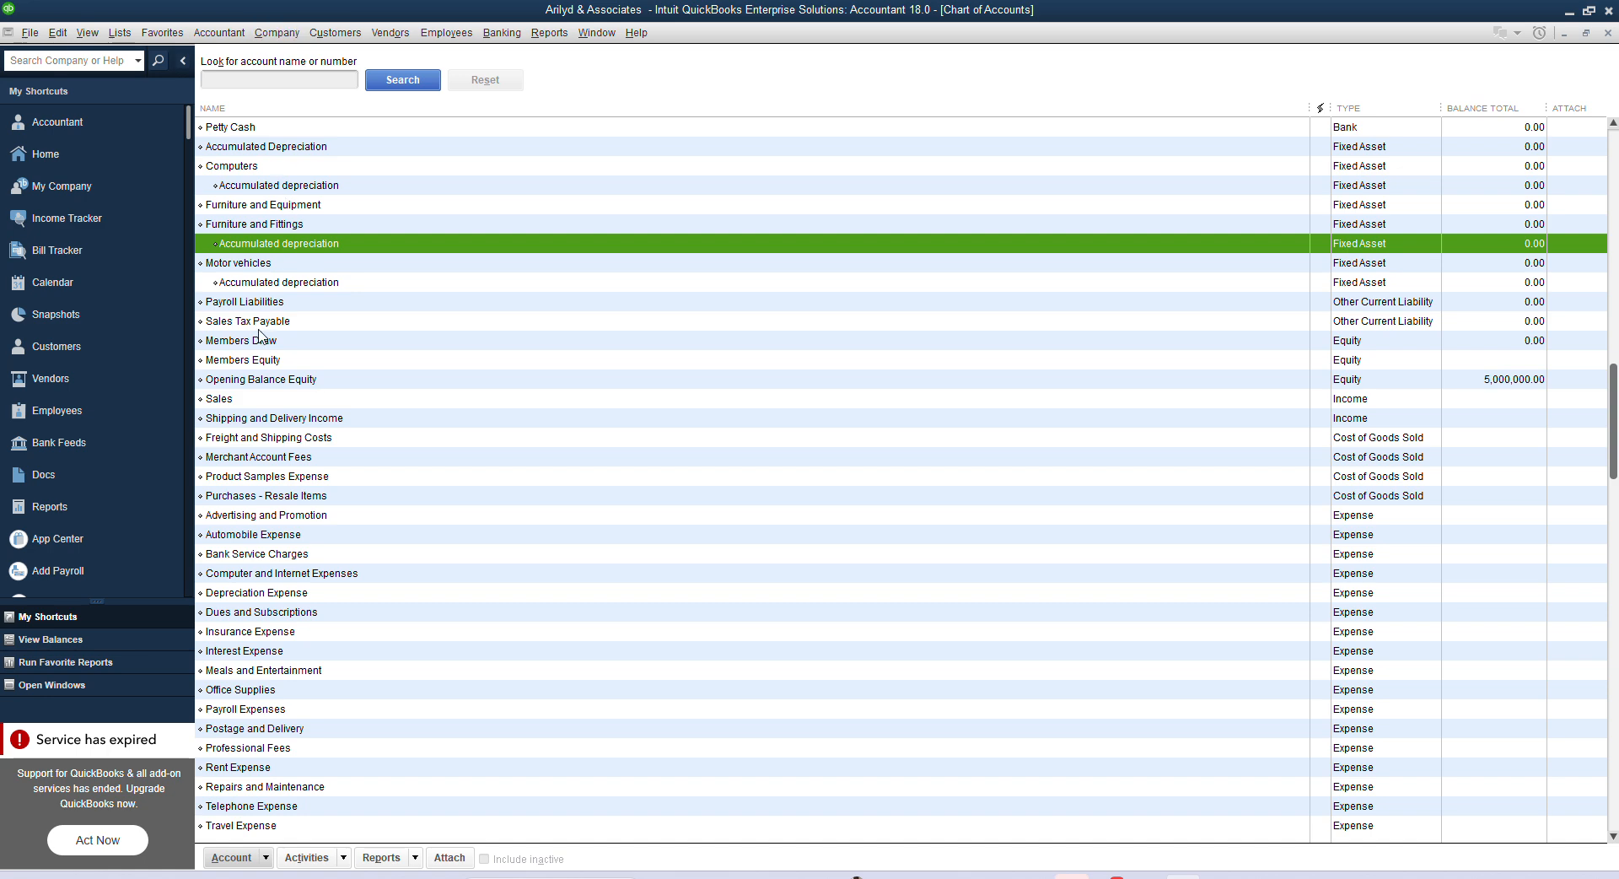
- Open the Vendor Center and start a new vendor record
left_click(45, 156)
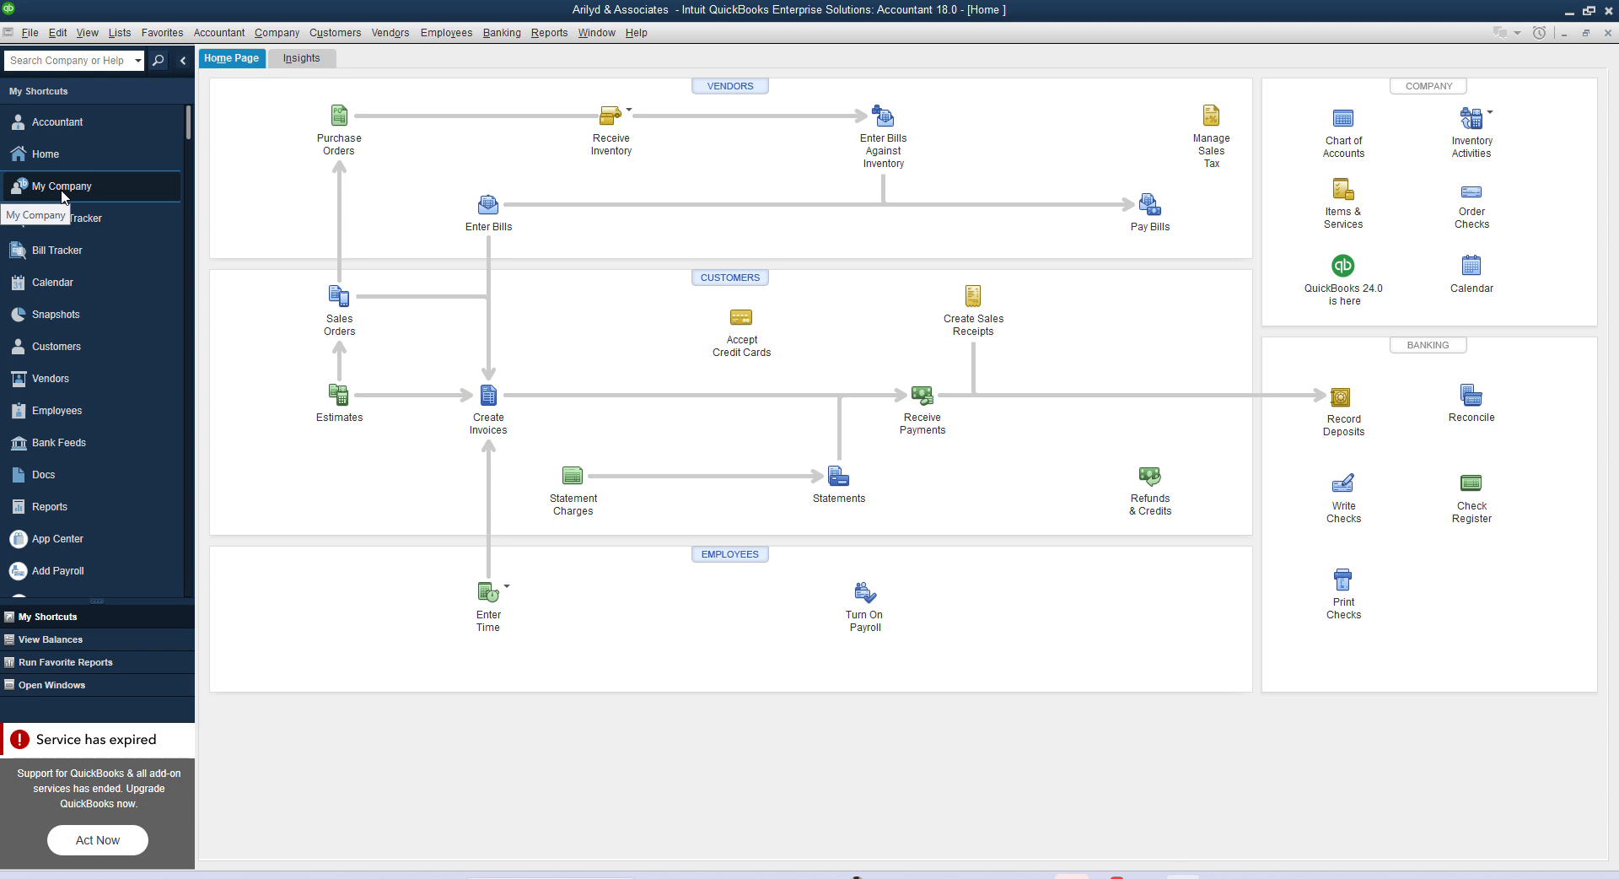
left_click(736, 90)
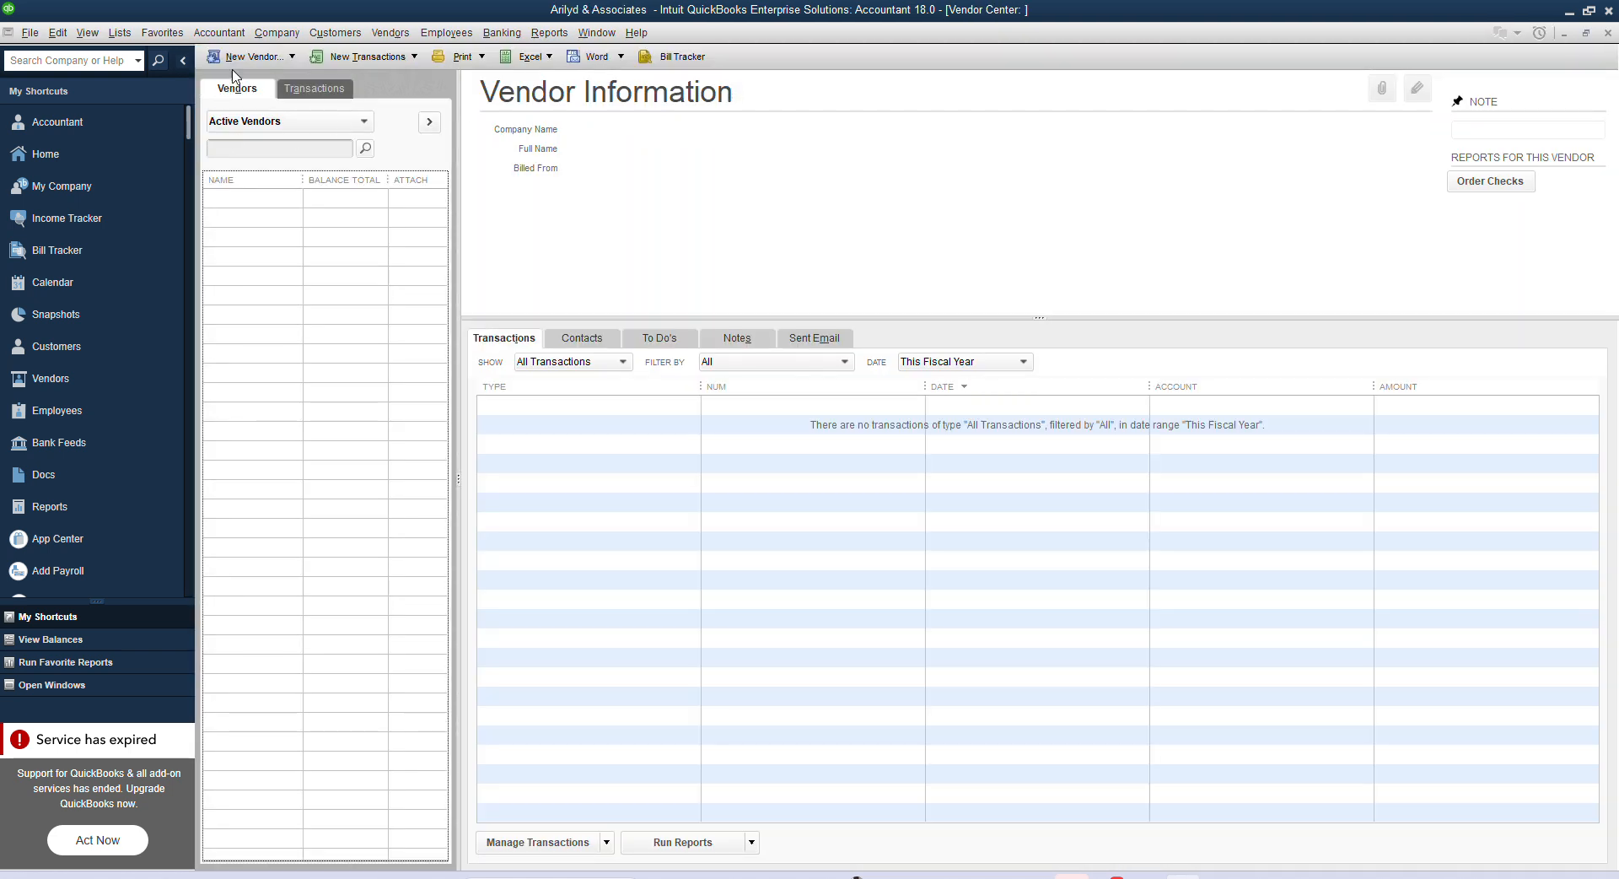
left_click(380, 41)
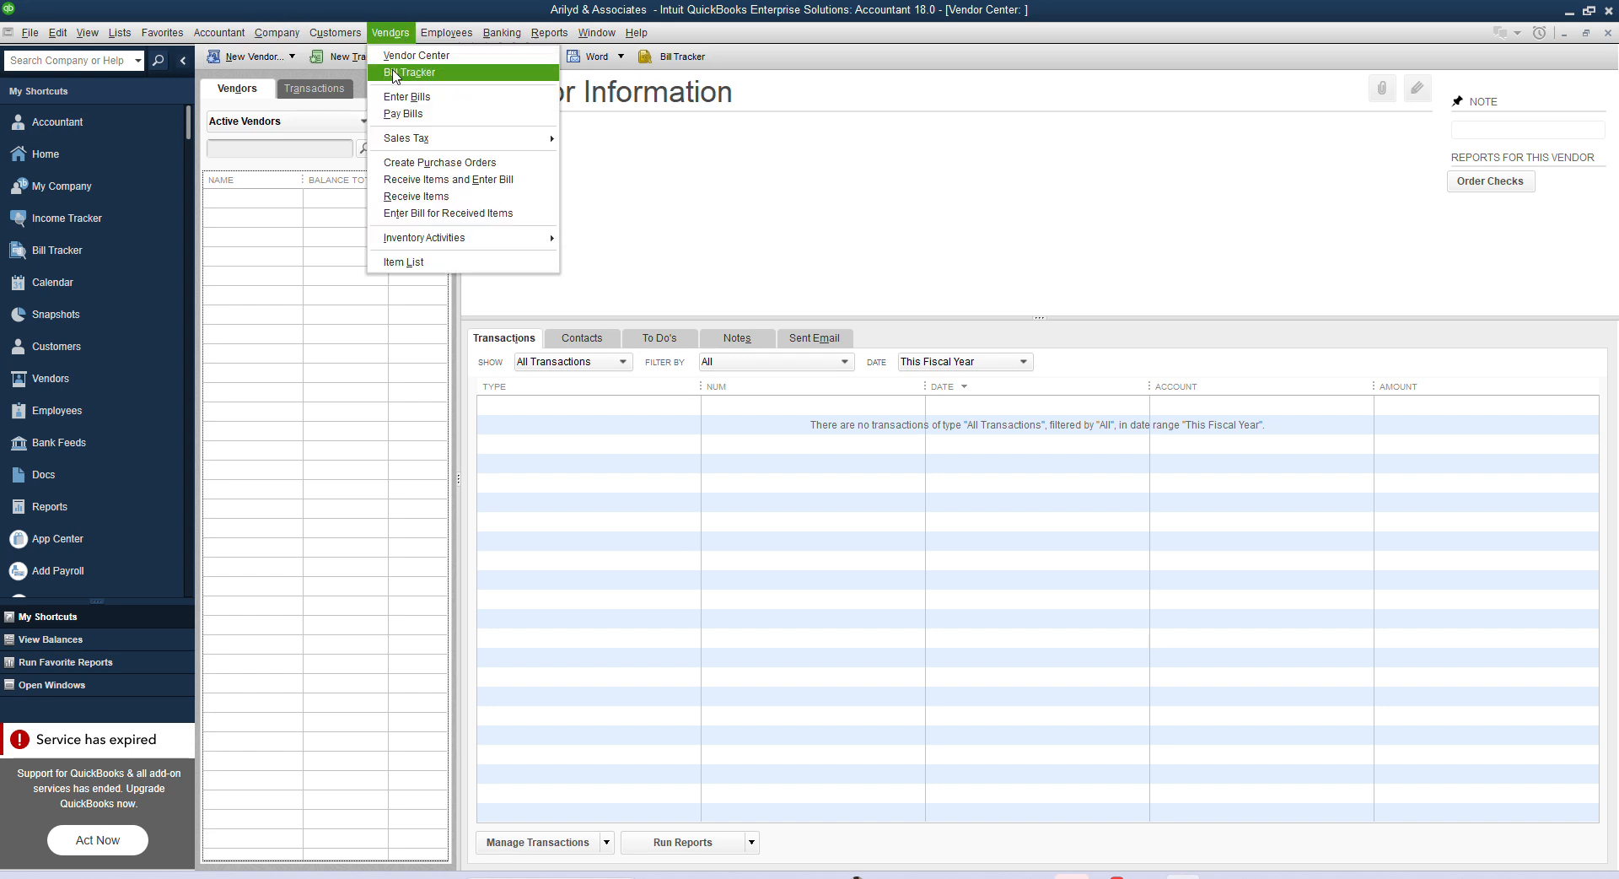
left_click(390, 56)
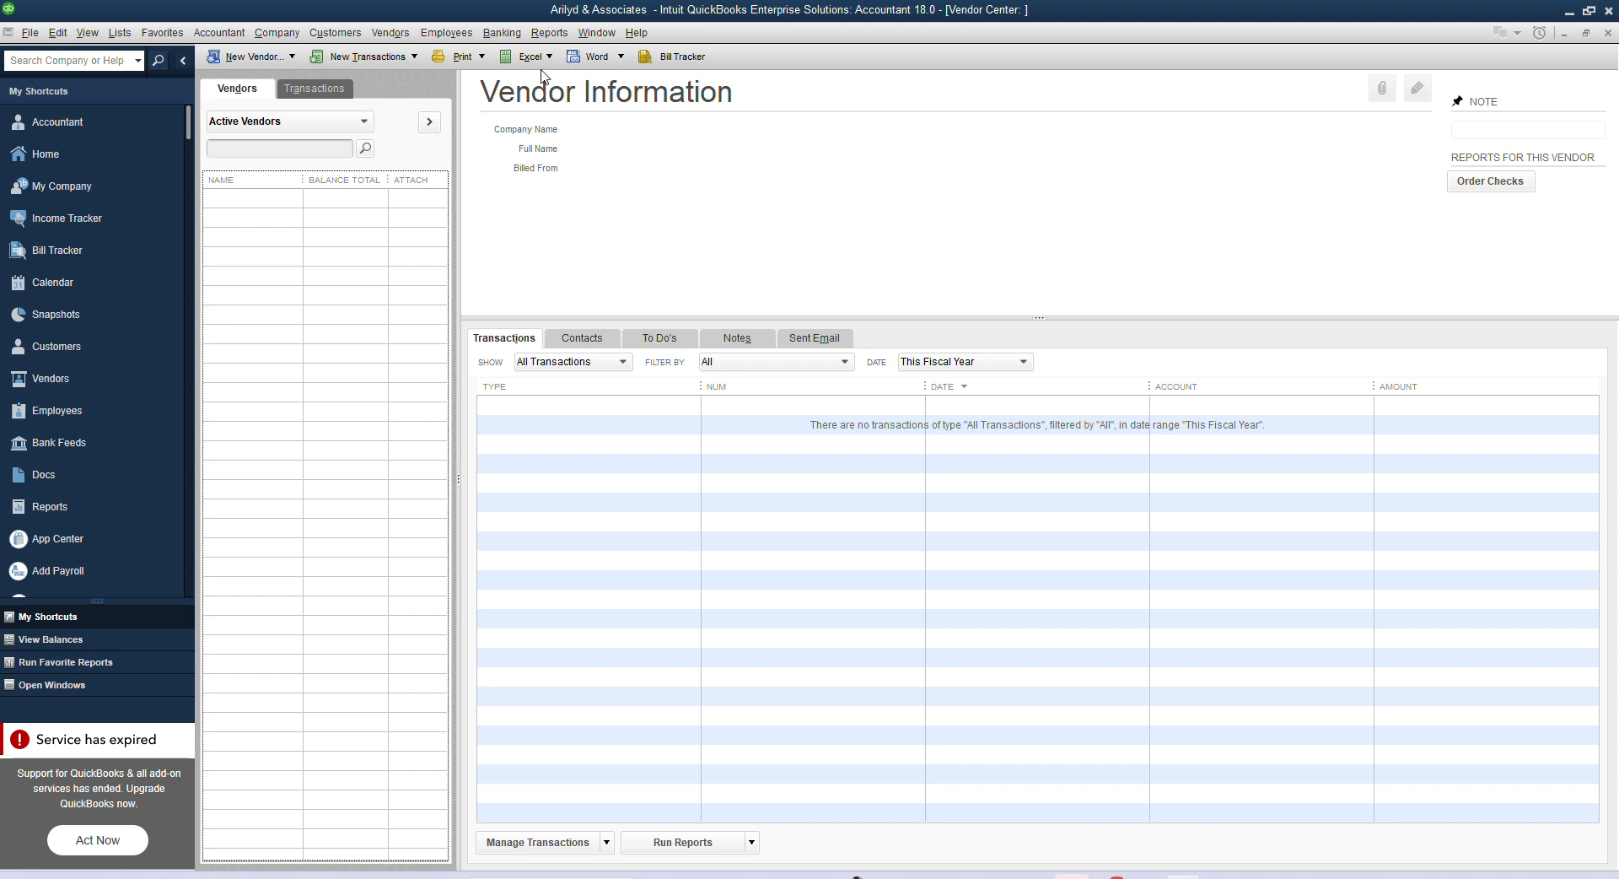
left_click(291, 57)
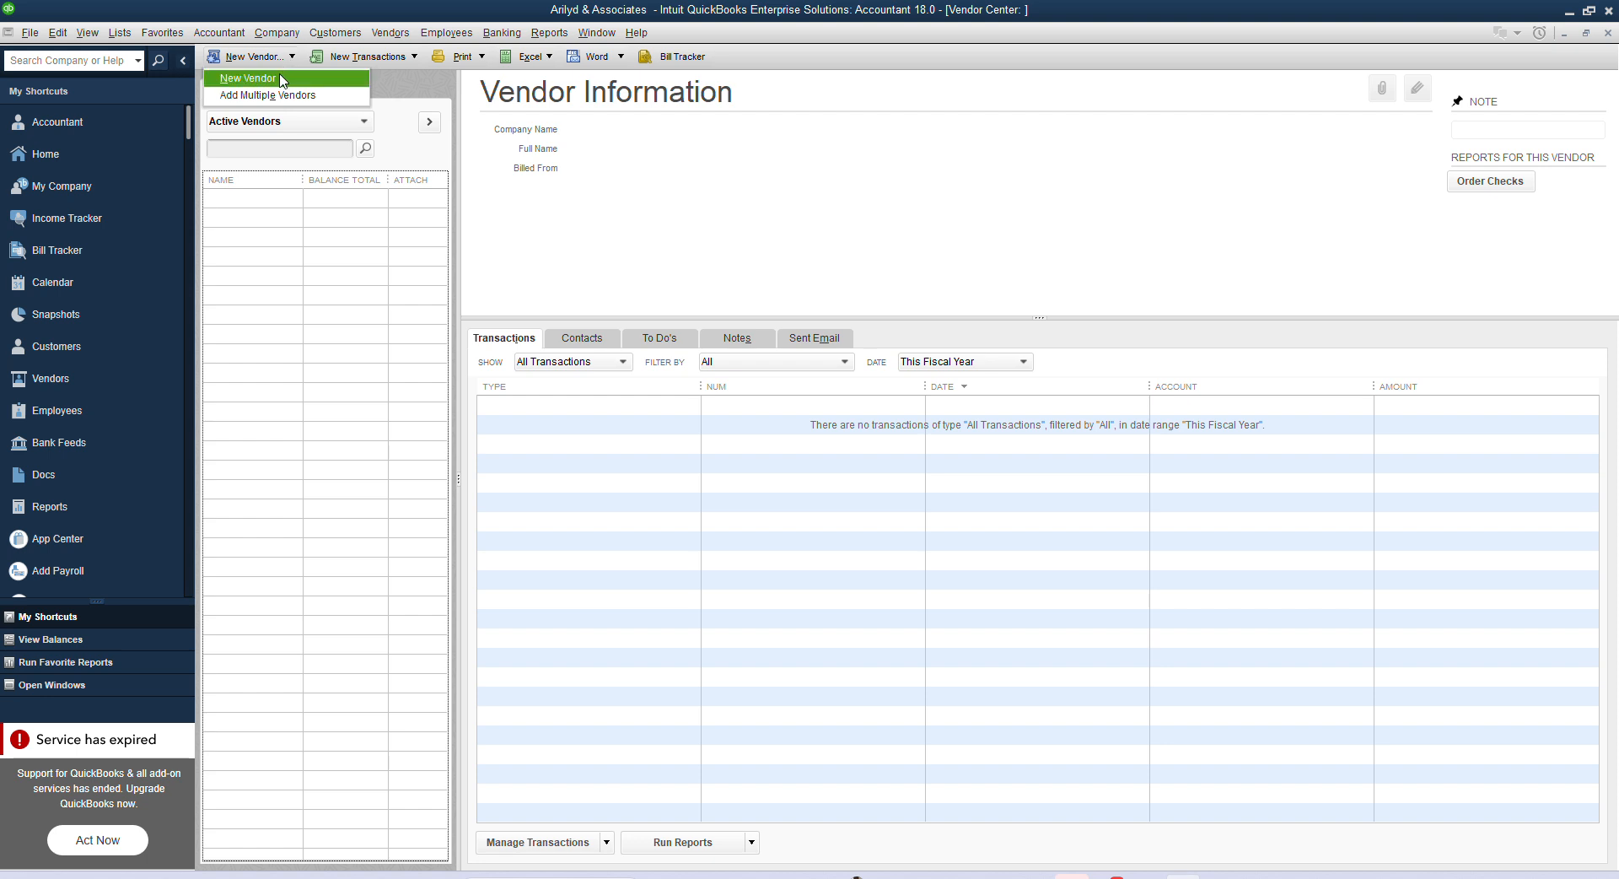
left_click(248, 77)
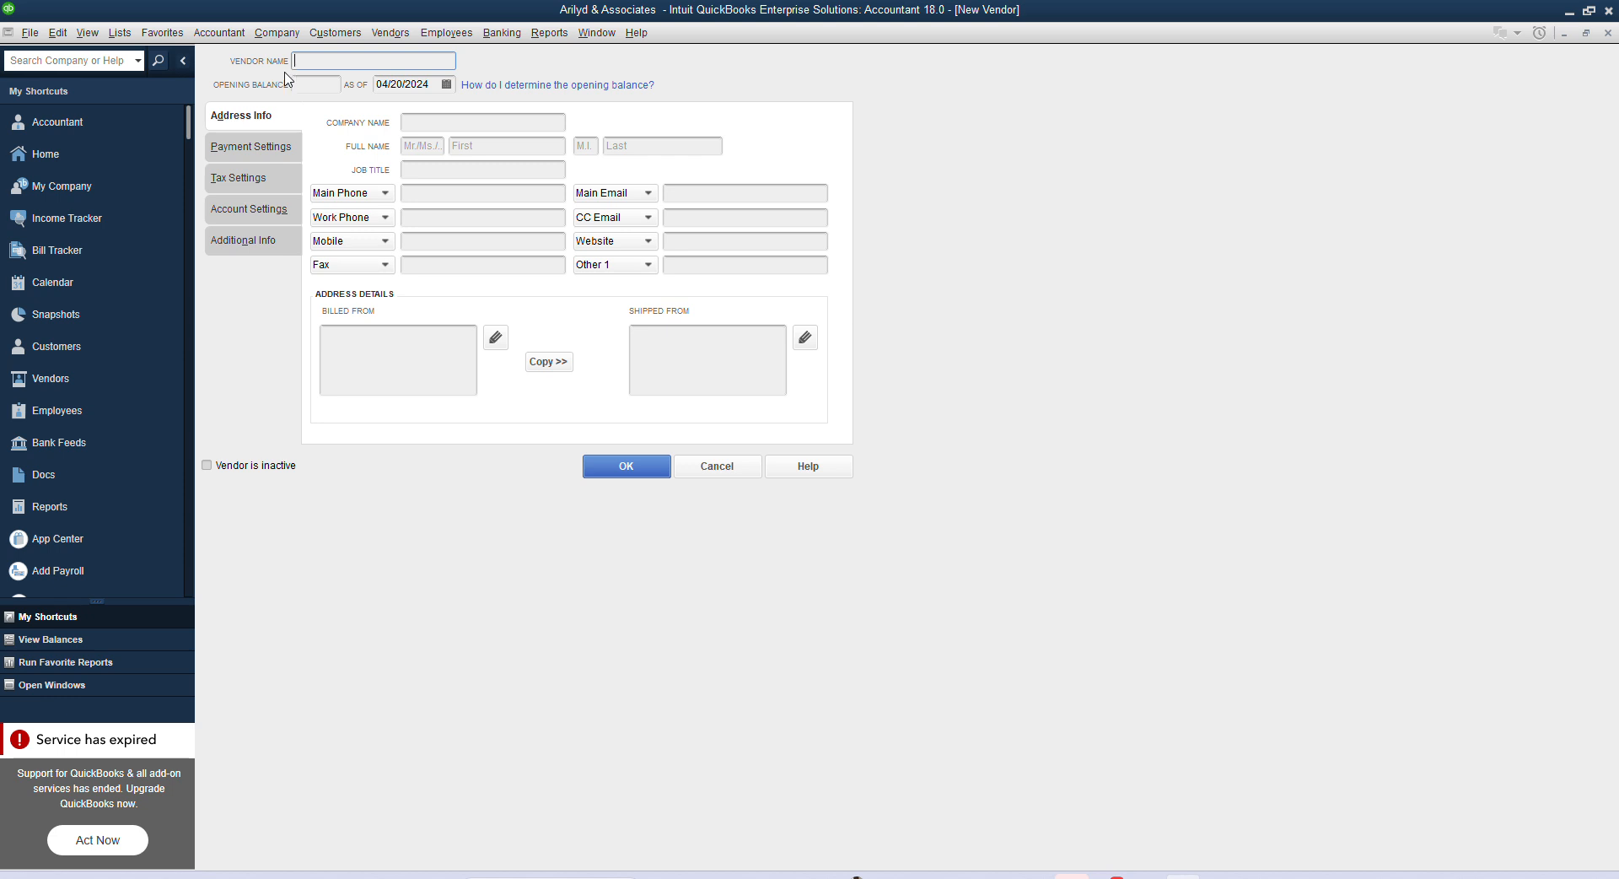
- Name the vendor General Motors and set the opening balance date to 01/01/2024
type("General Motors")
left_click(319, 87)
left_click(446, 84)
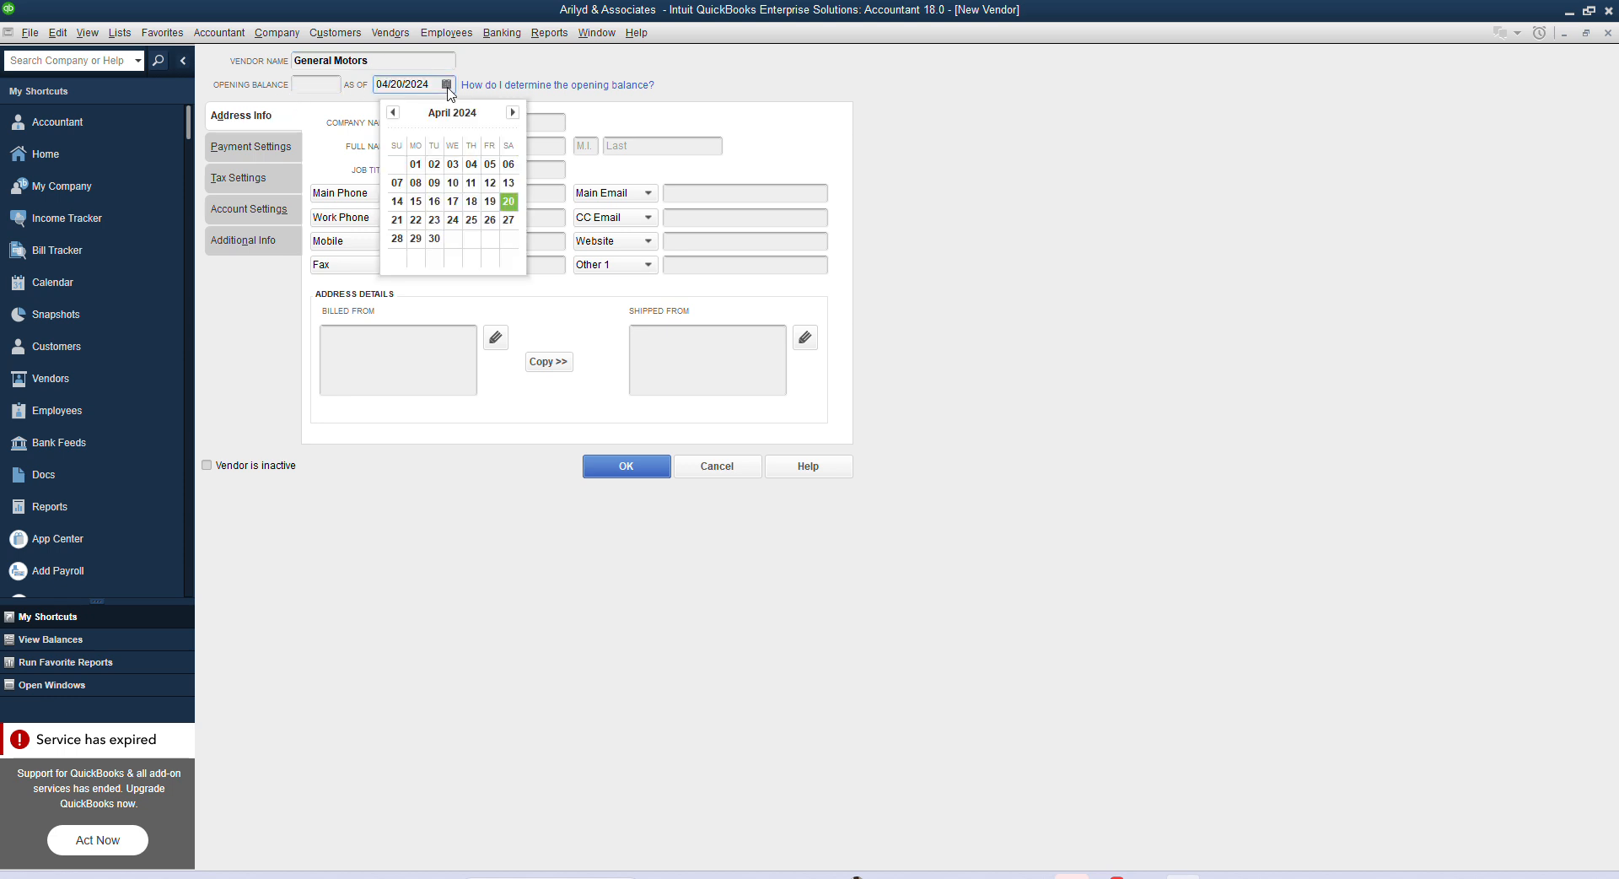
left_click(393, 112)
left_click(393, 113)
left_click(393, 112)
left_click(415, 164)
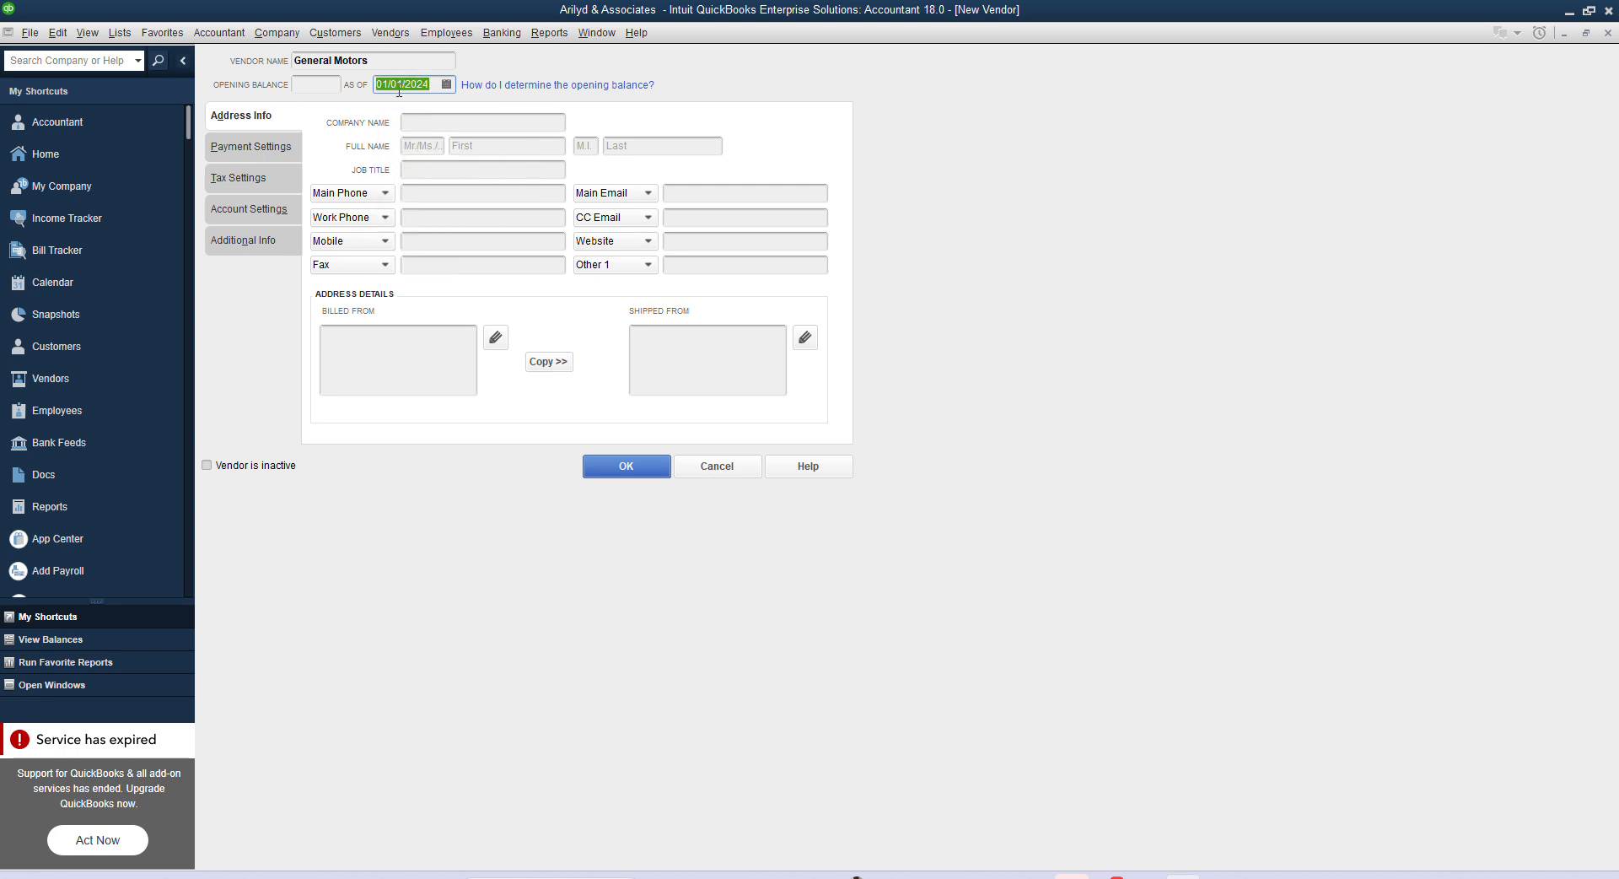
- Set the company name to General Motors Limited and extend the vendor name to General Motors Limited
left_click(413, 120)
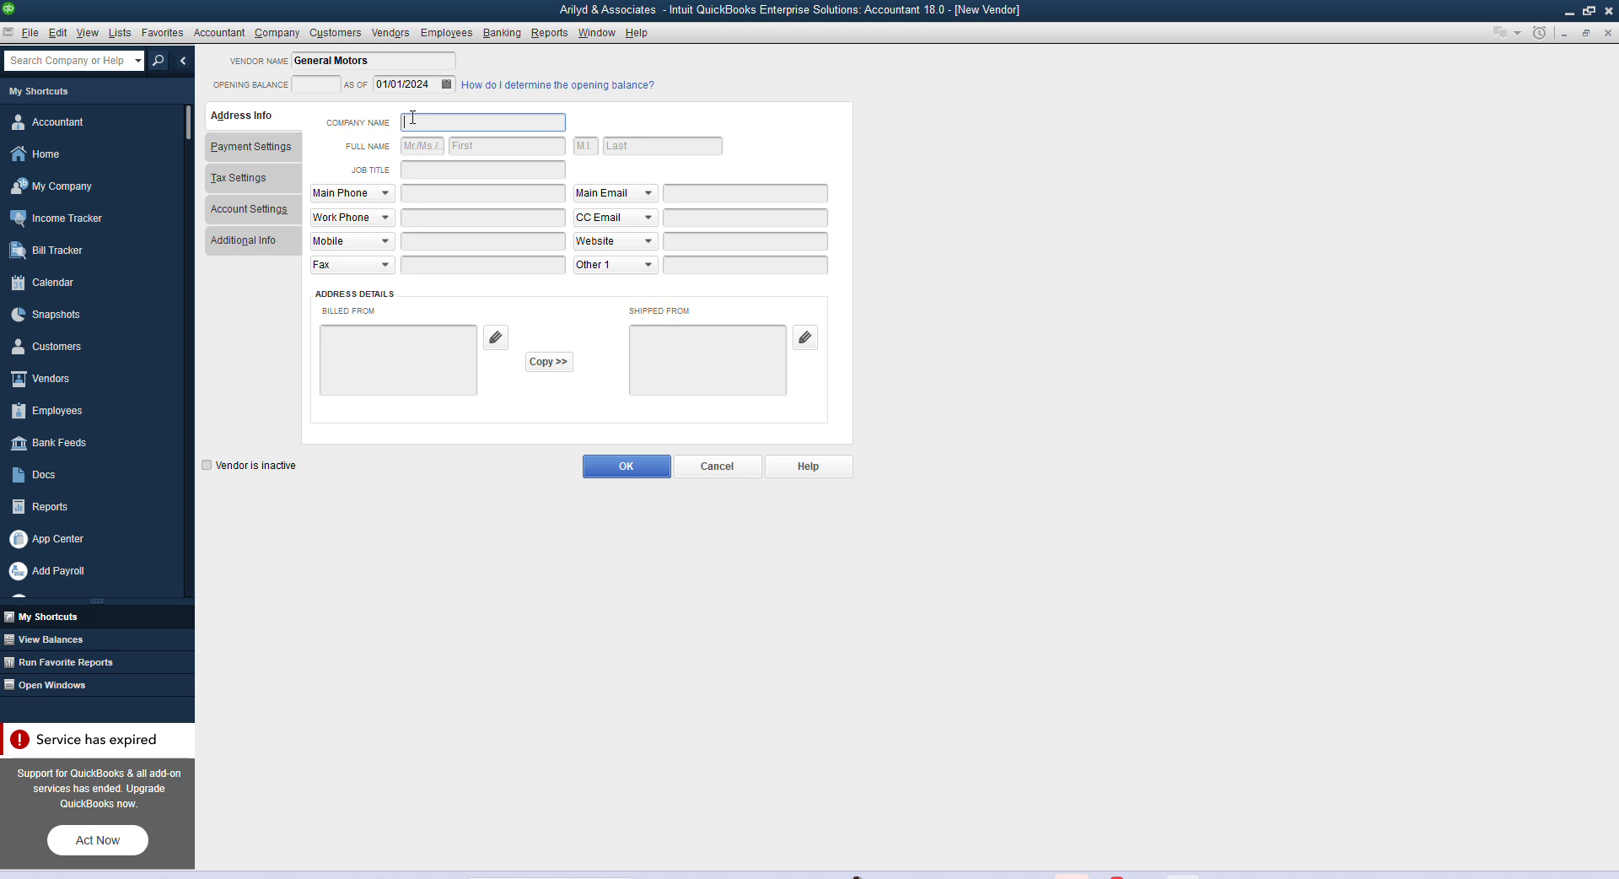
type("General Motors Limited")
left_click(387, 66)
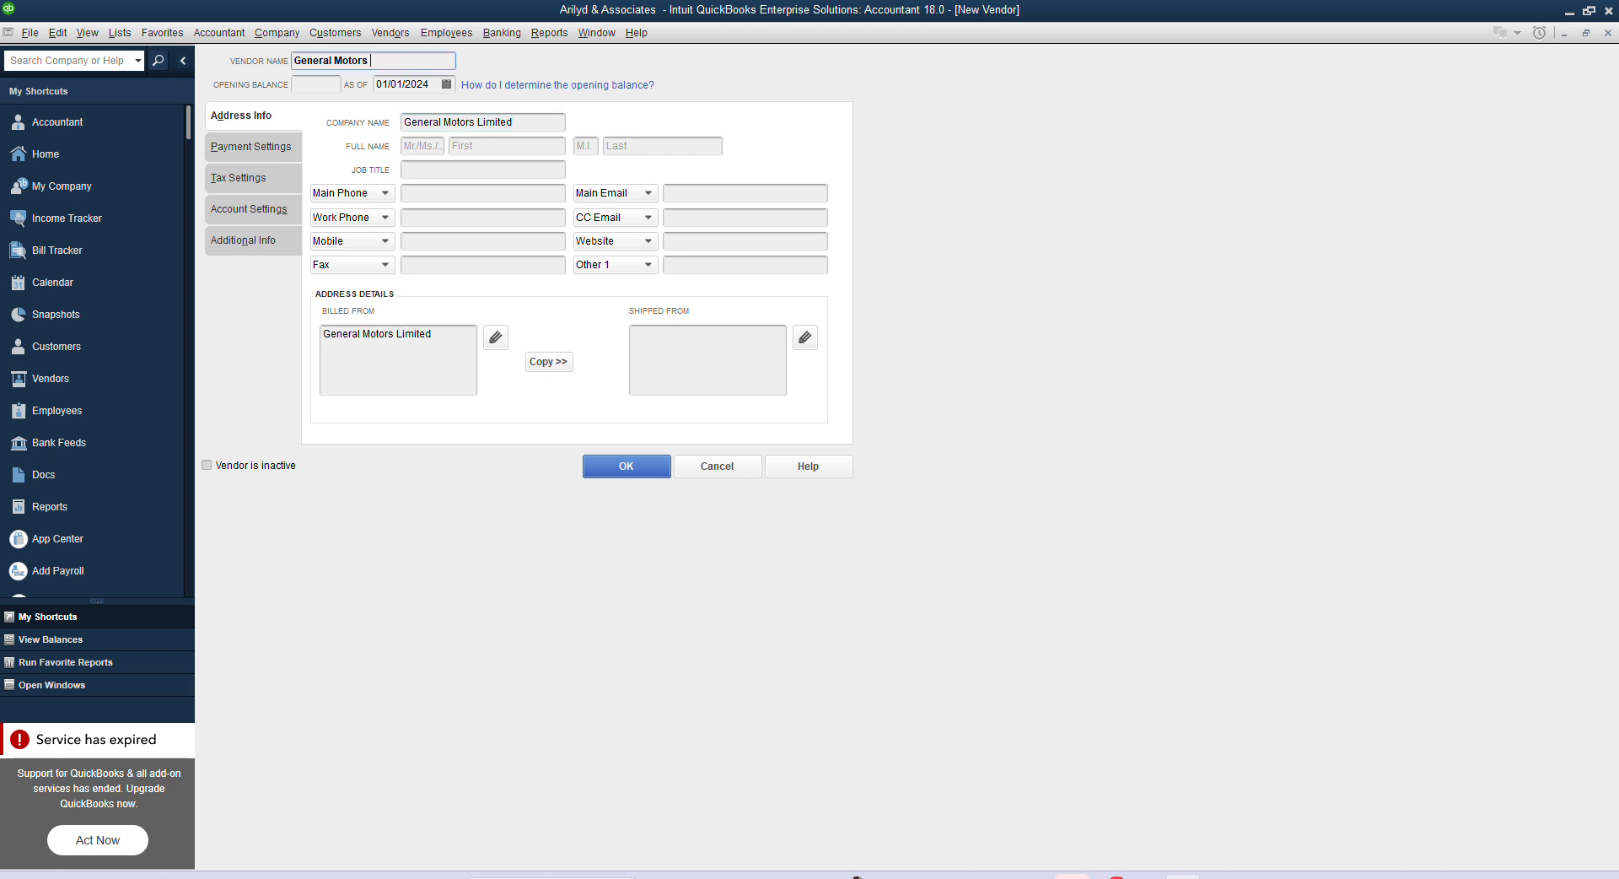
type("Limited")
- Enter the vendor's main phone number, copy it as the work phone, and save the vendor
left_click(443, 197)
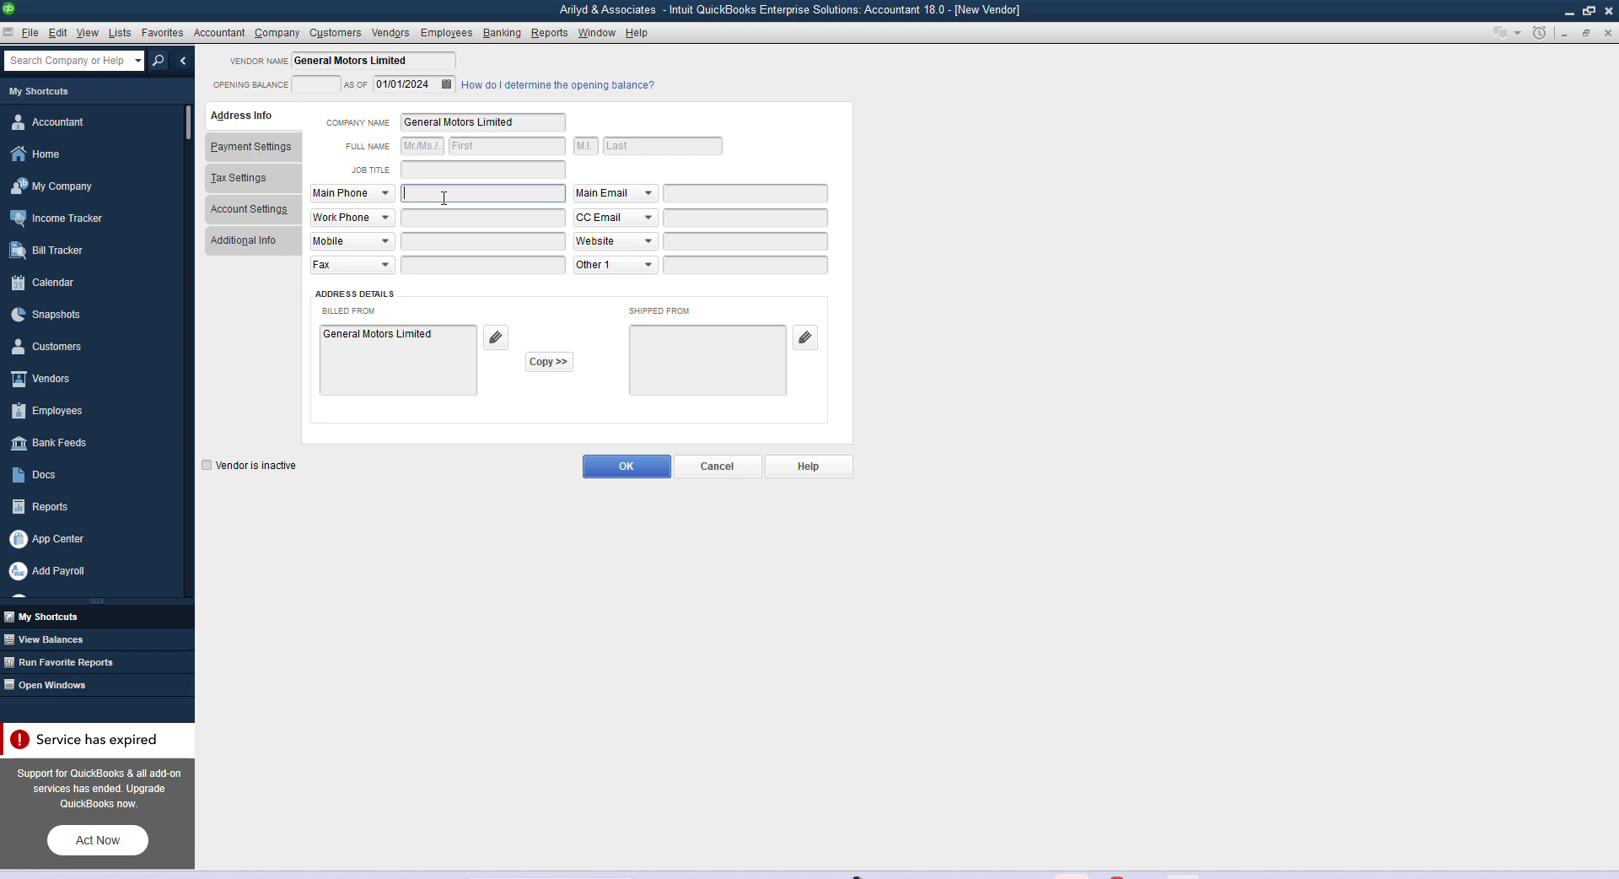
type("000000025")
left_click_drag(475, 192, 405, 191)
key("ctrl+c")
left_click(446, 218)
key("ctrl+v")
left_click(633, 471)
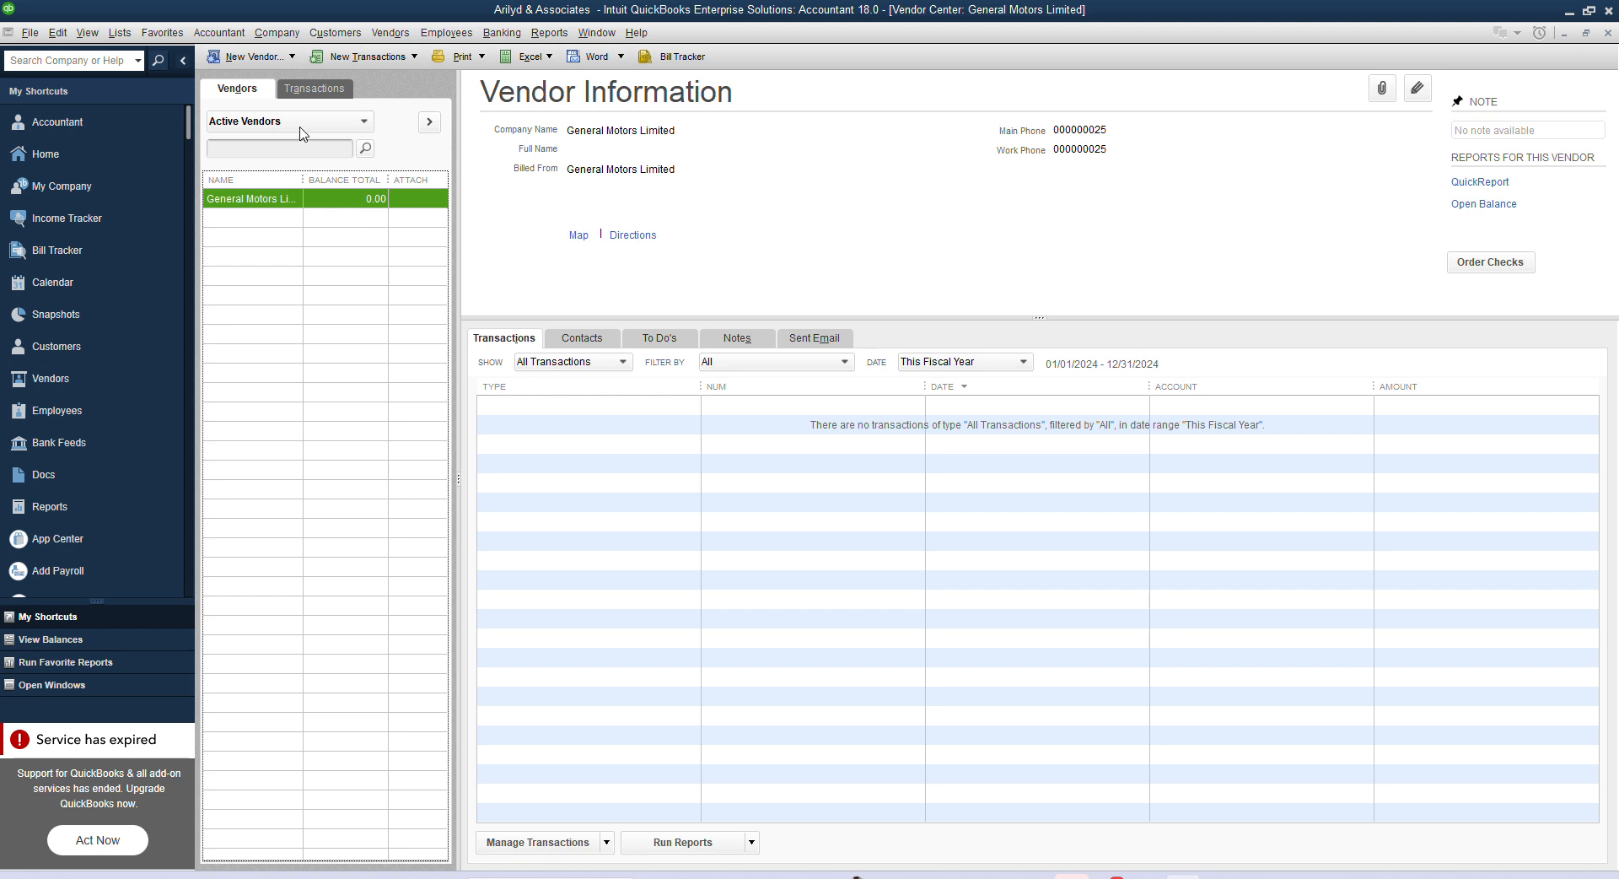
- Open a new general journal entry and dismiss the notice about automatic entry numbering
left_click(292, 36)
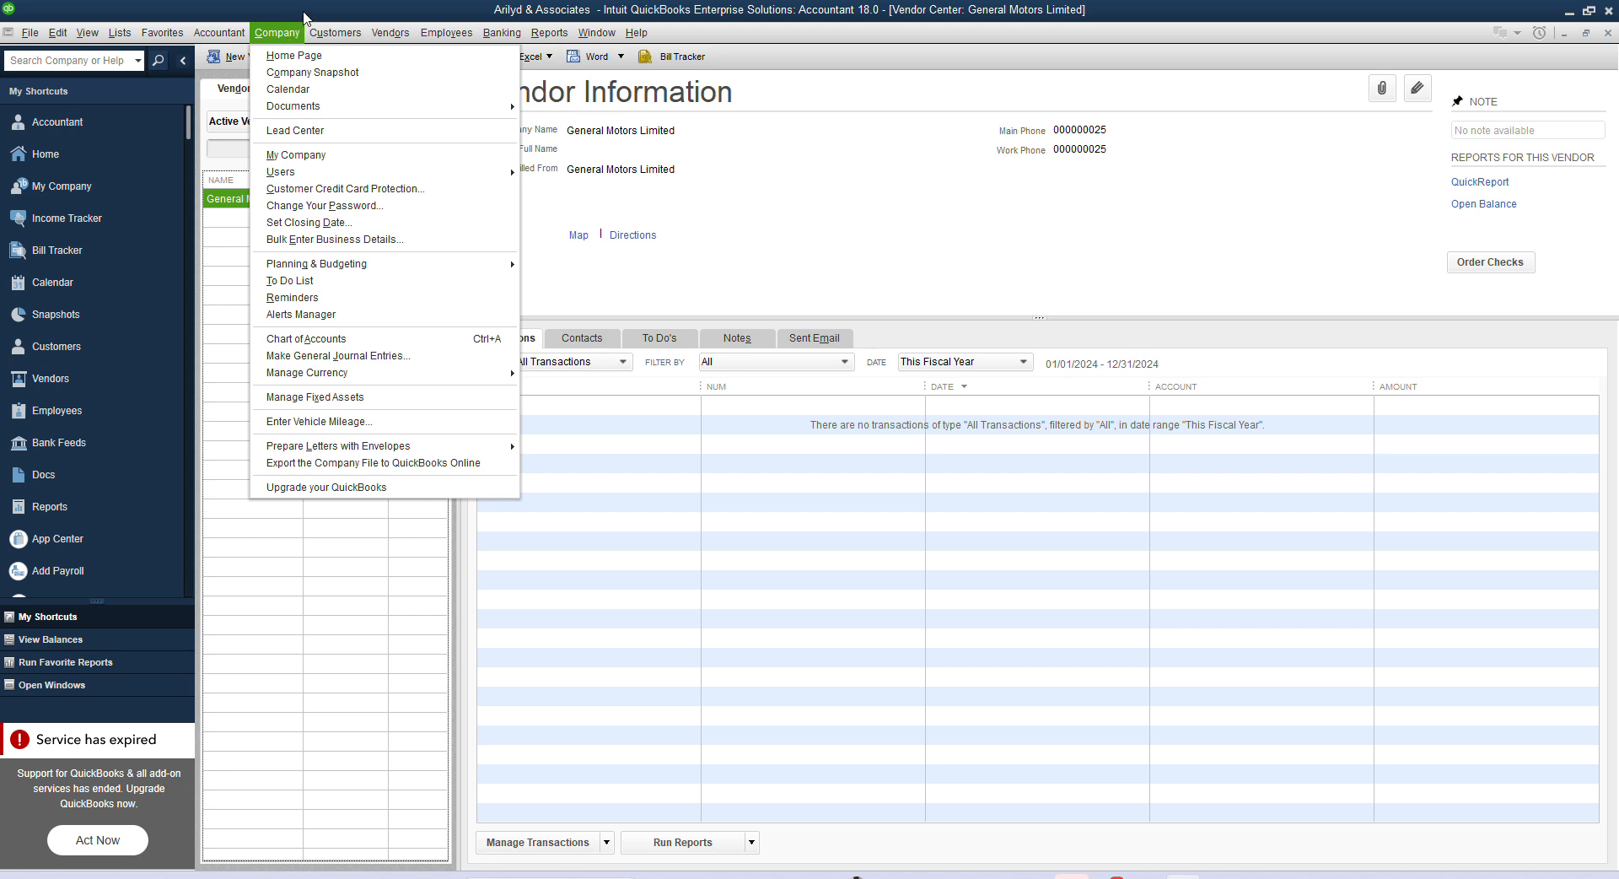
left_click(304, 17)
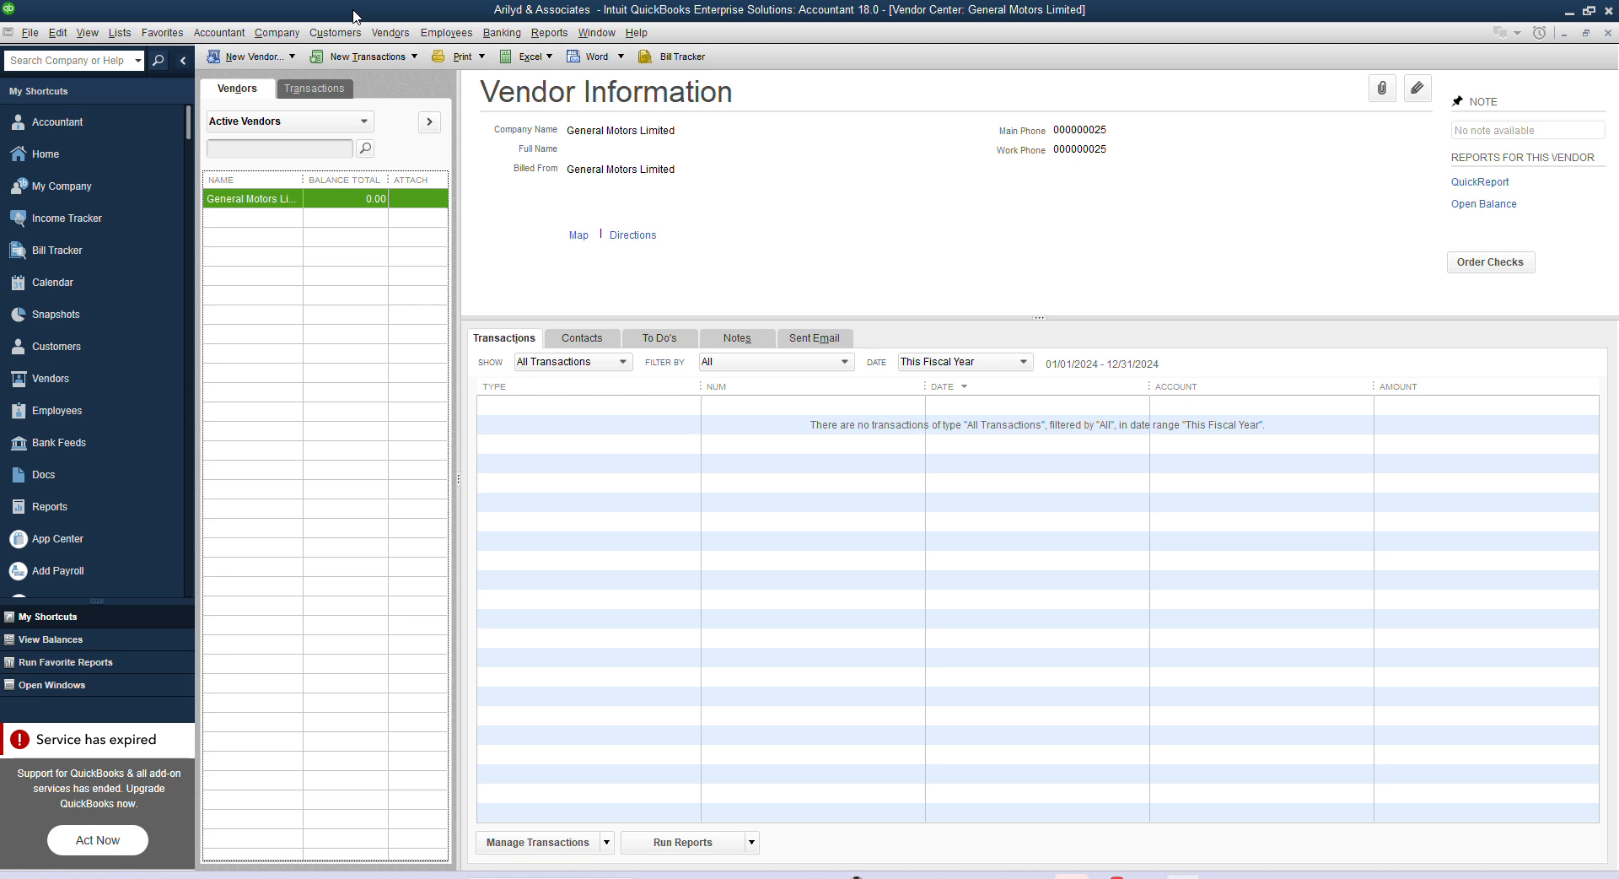
left_click(73, 165)
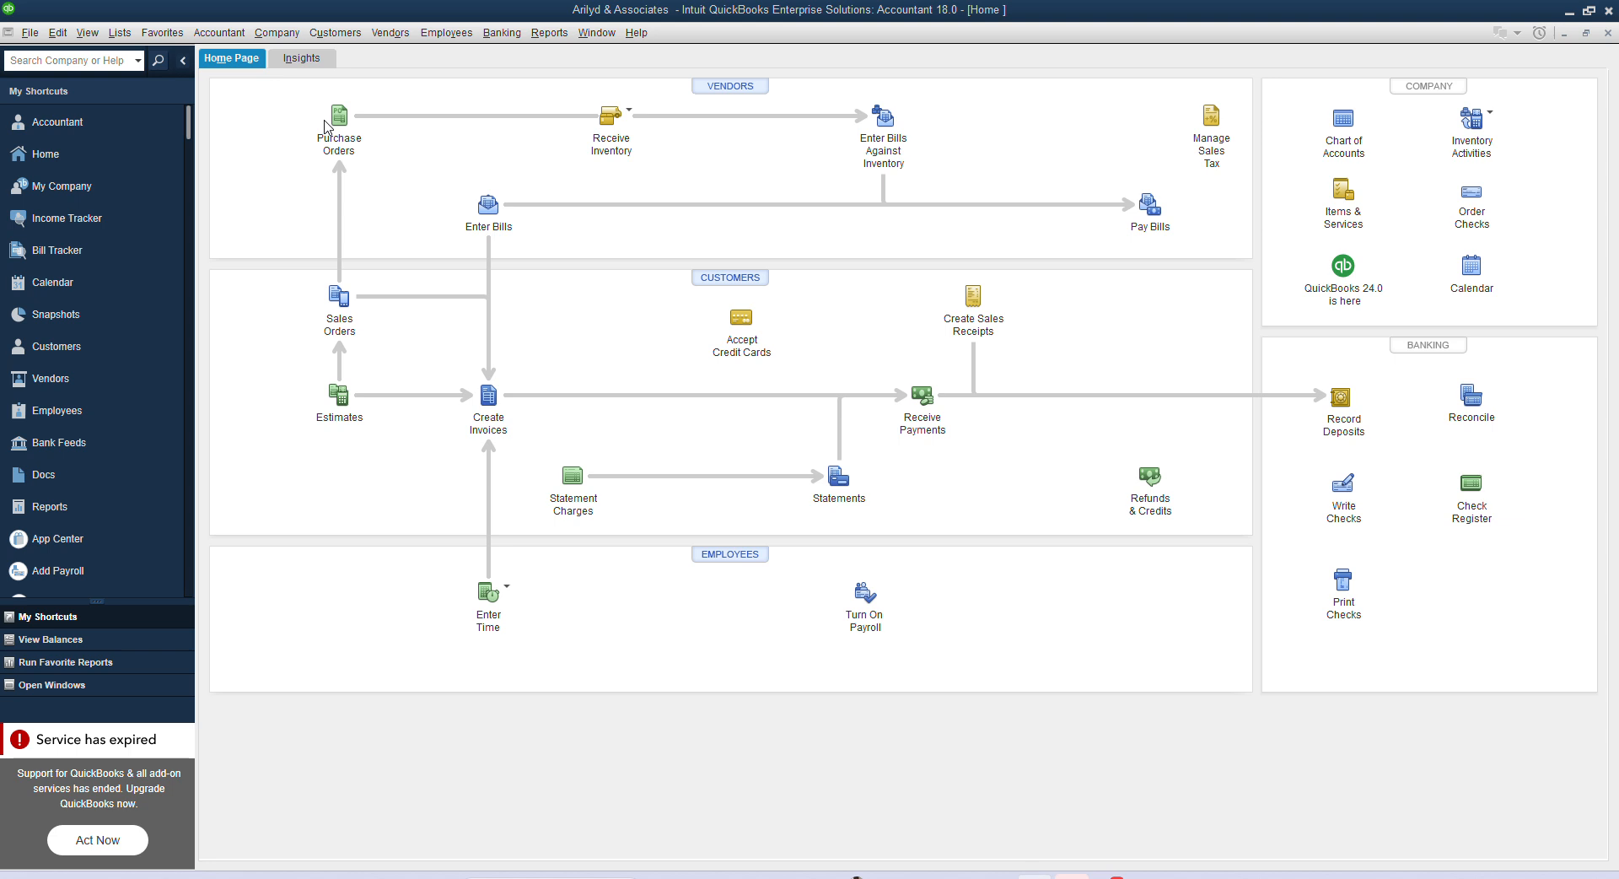
left_click(276, 34)
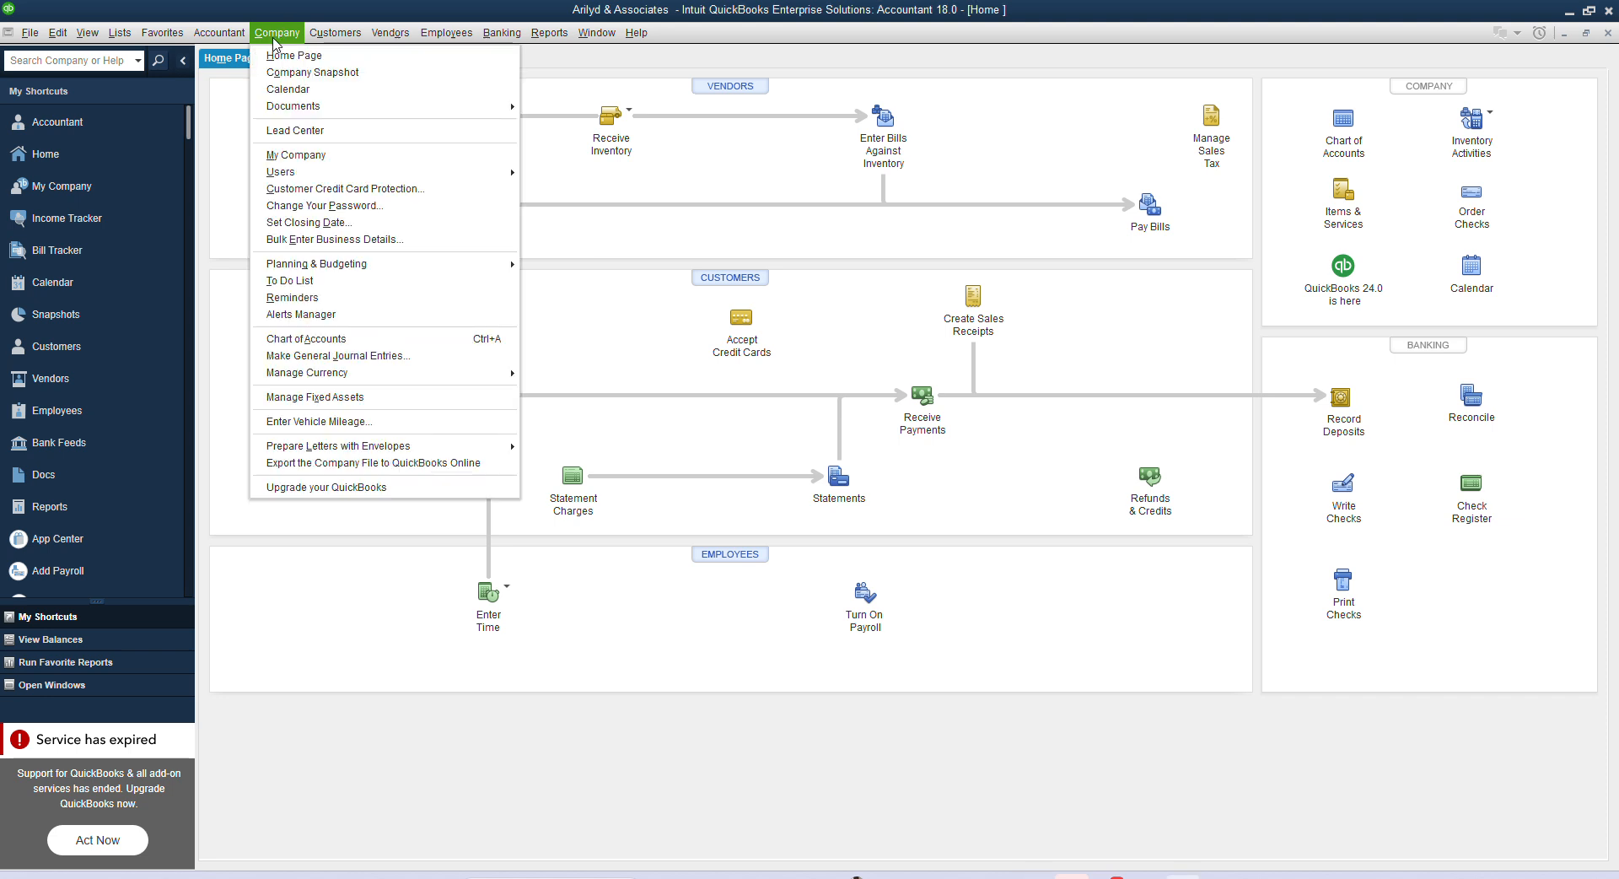
left_click(379, 355)
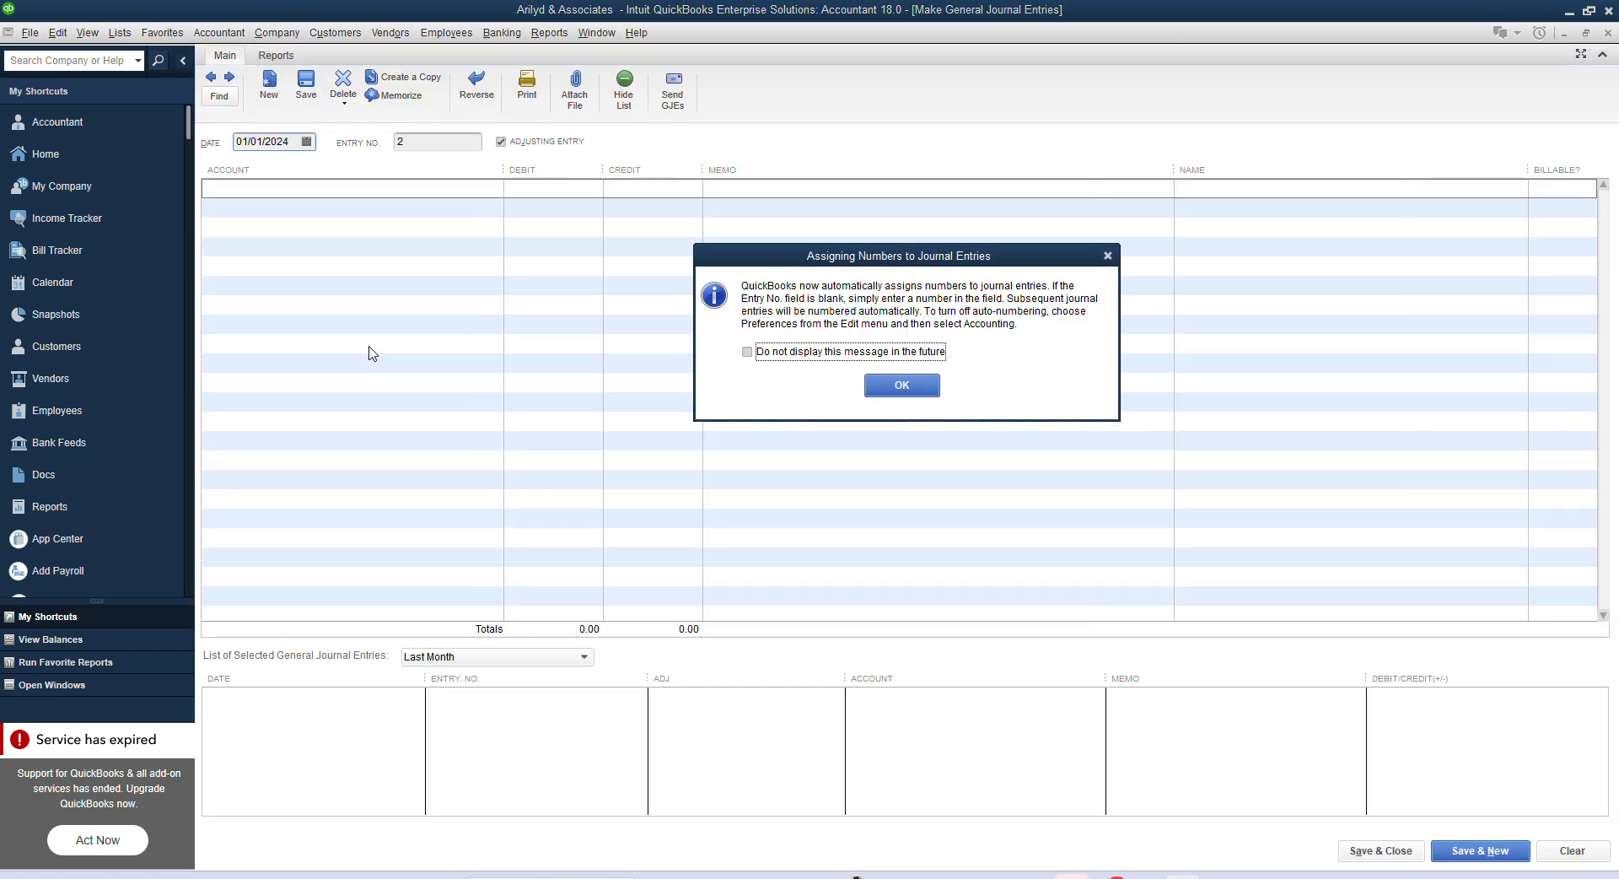
left_click(882, 377)
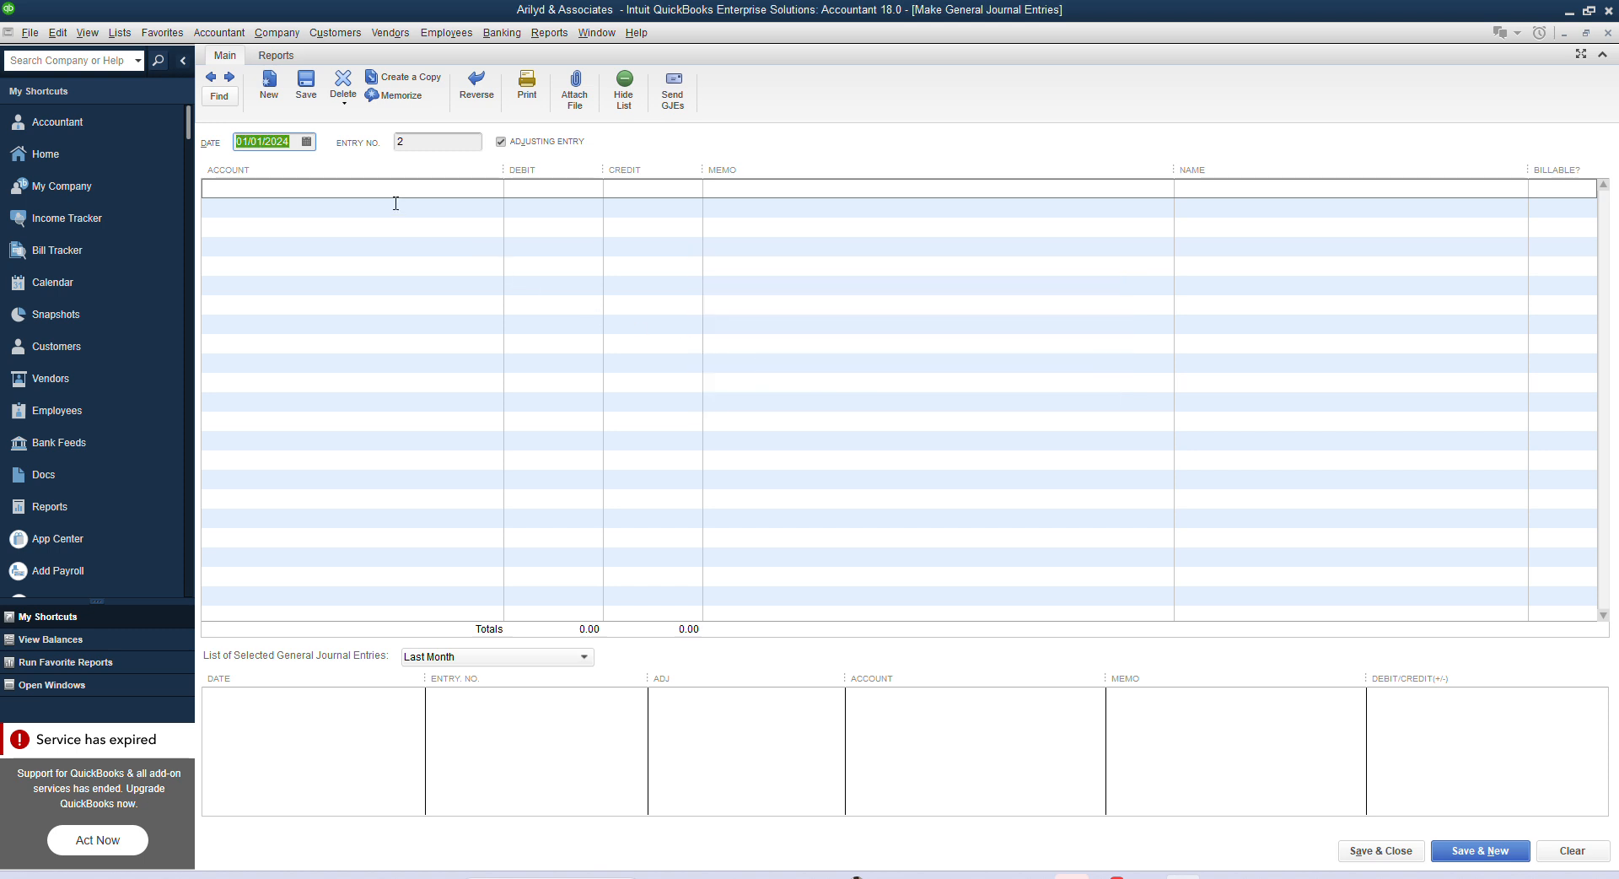
- Check the purchased assets and their costs in the assignment PDF, and return to the journal entry's first account line
left_click(1146, 876)
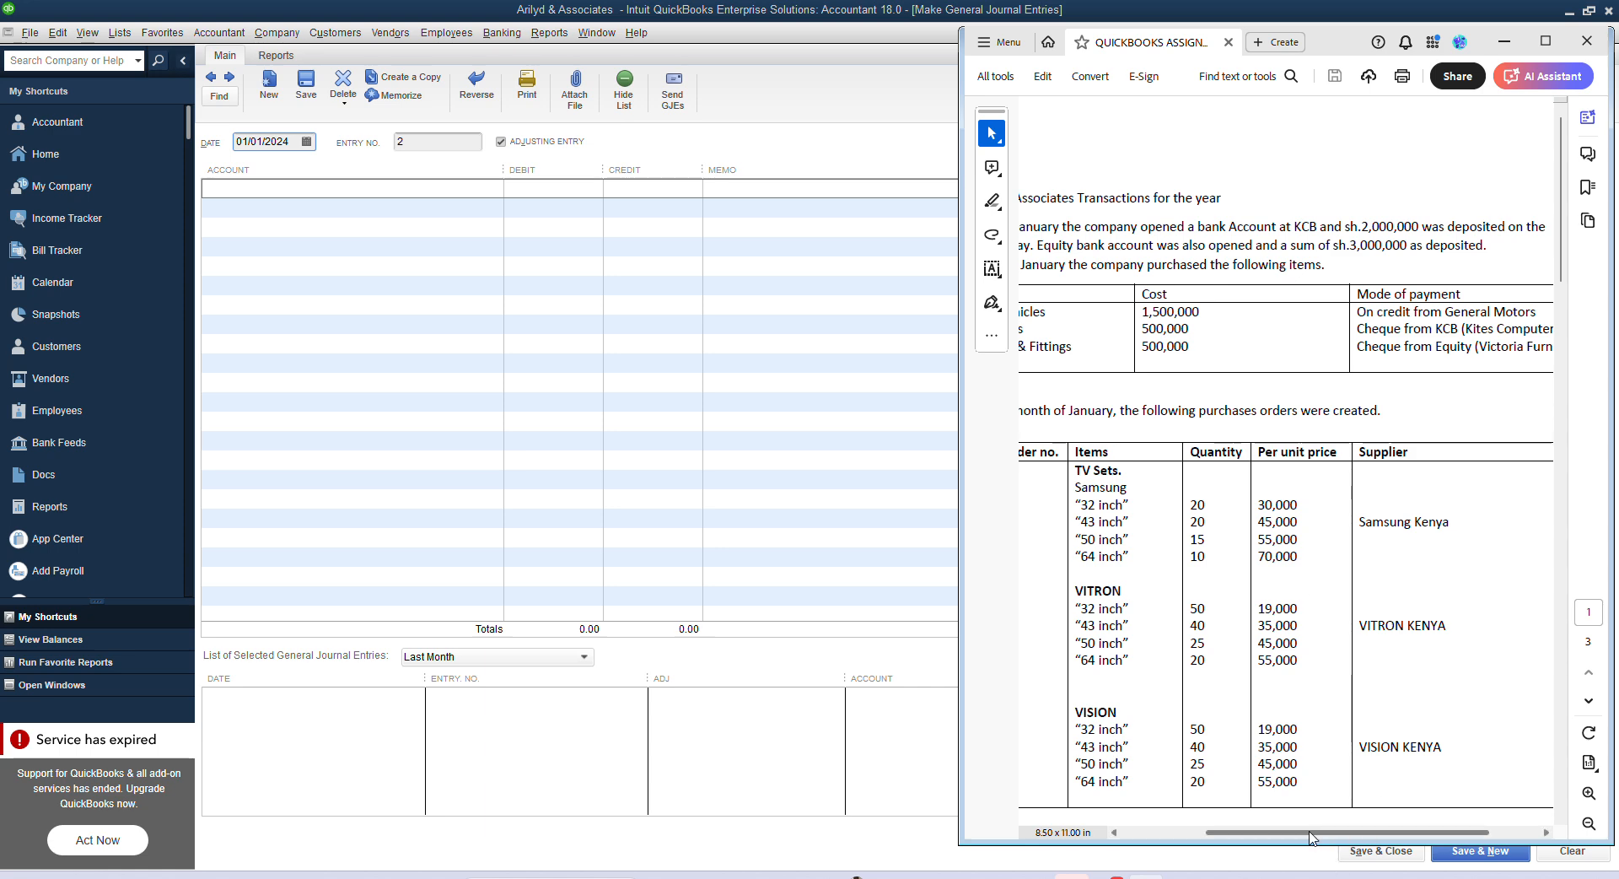
left_click_drag(1312, 837, 1202, 831)
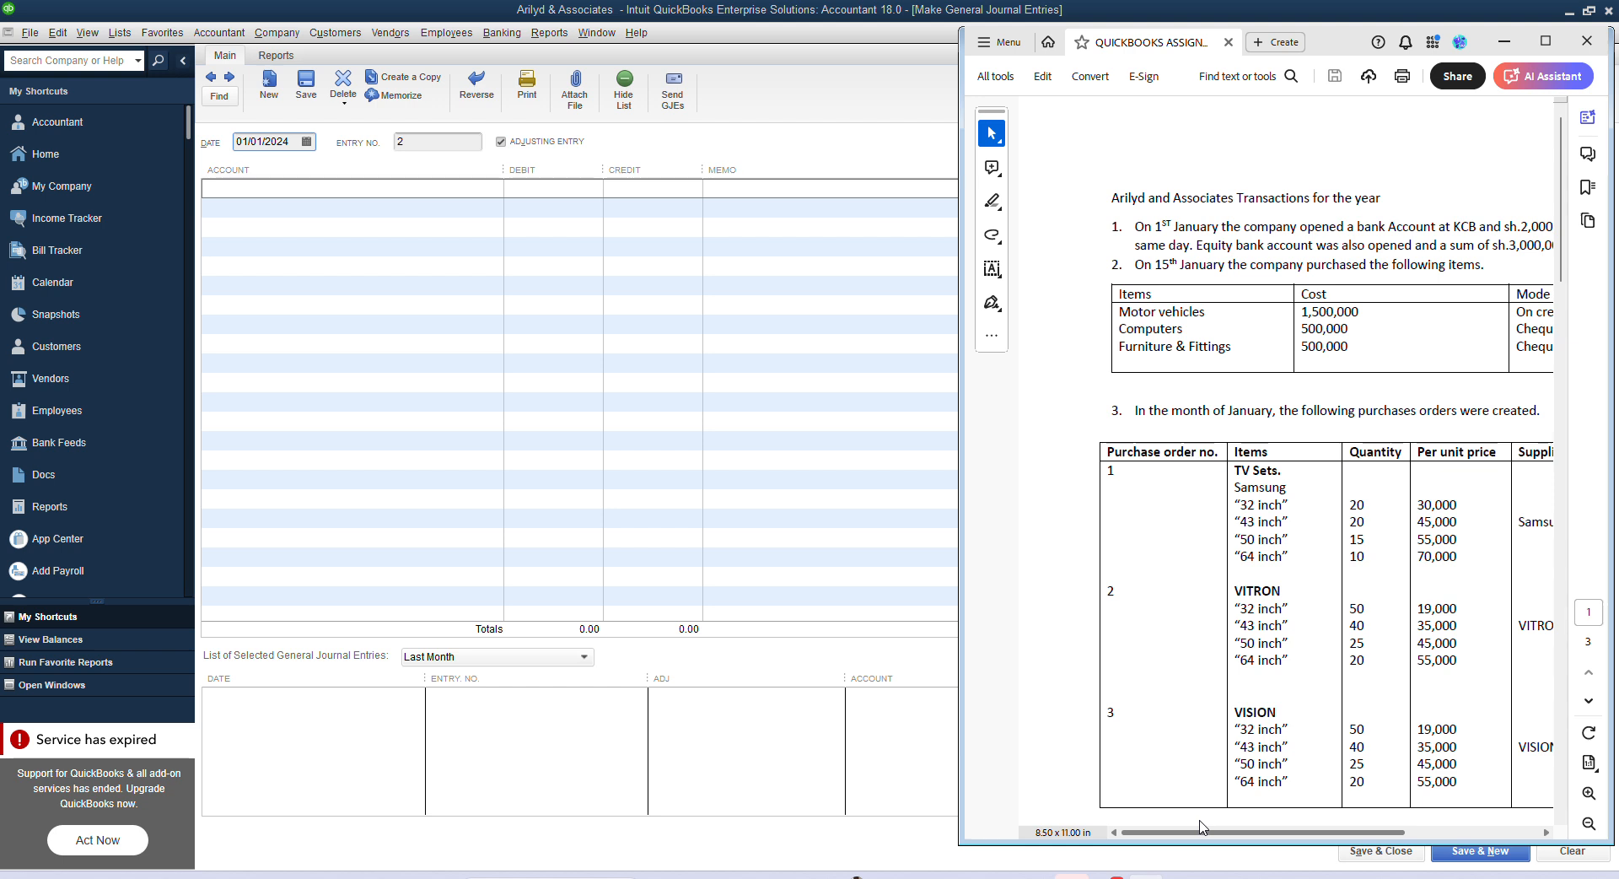
left_click(296, 186)
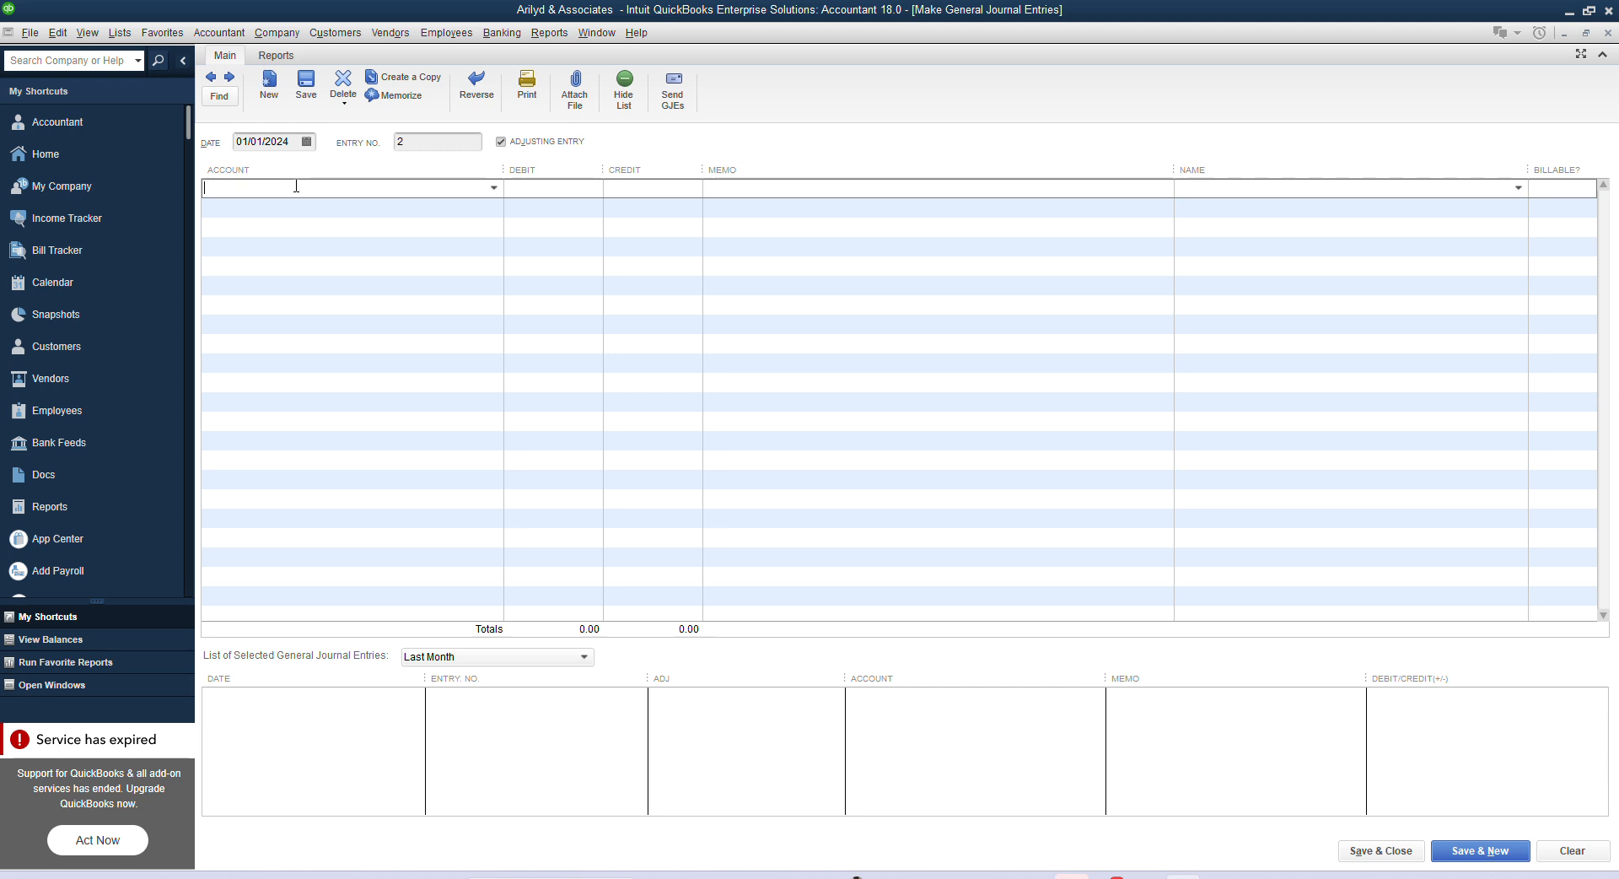
- Debit the Motor vehicles account 1,500,000 on the journal entry's first line and move to the second line
type("Motor vehicles")
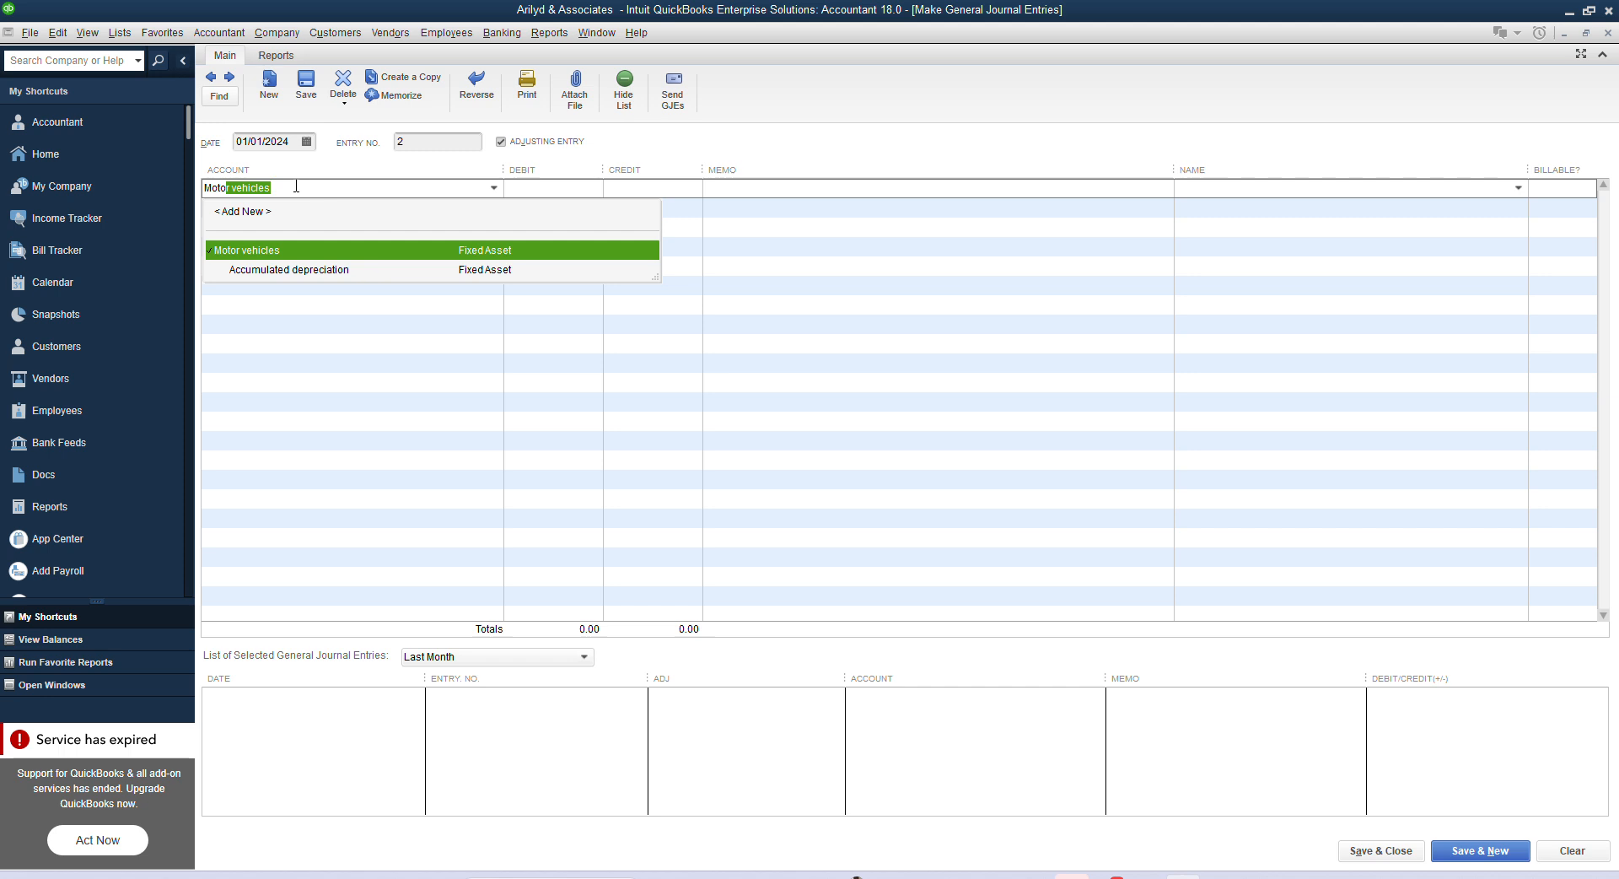
left_click(263, 250)
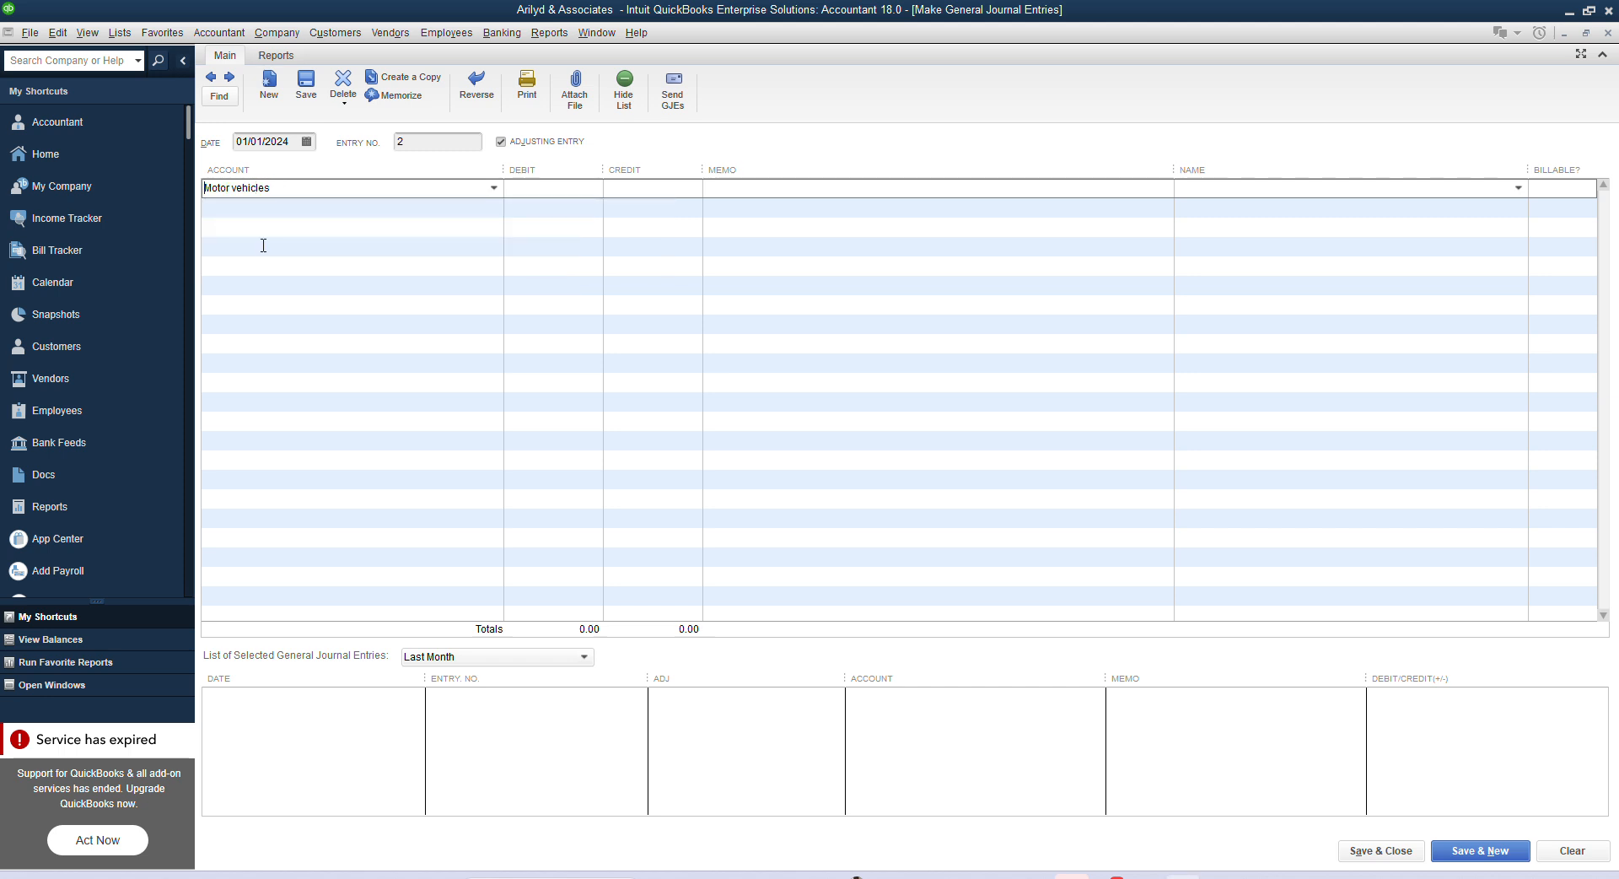
left_click(531, 194)
type("1500000")
left_click(474, 210)
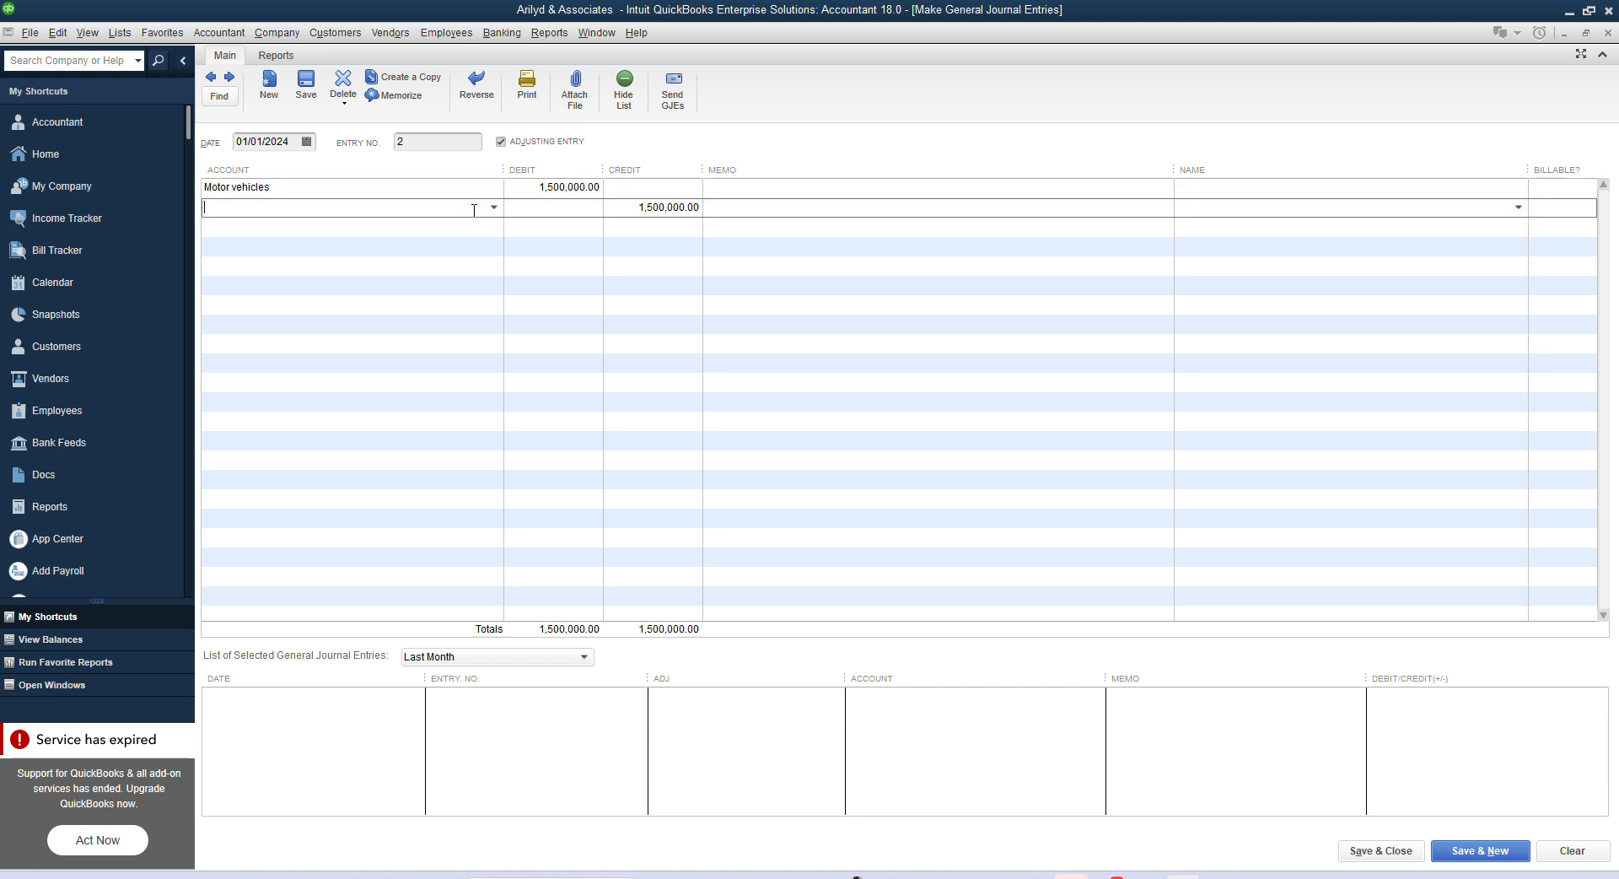
type("GE")
key("BackSpace")
key("BackSpace")
left_click(494, 206)
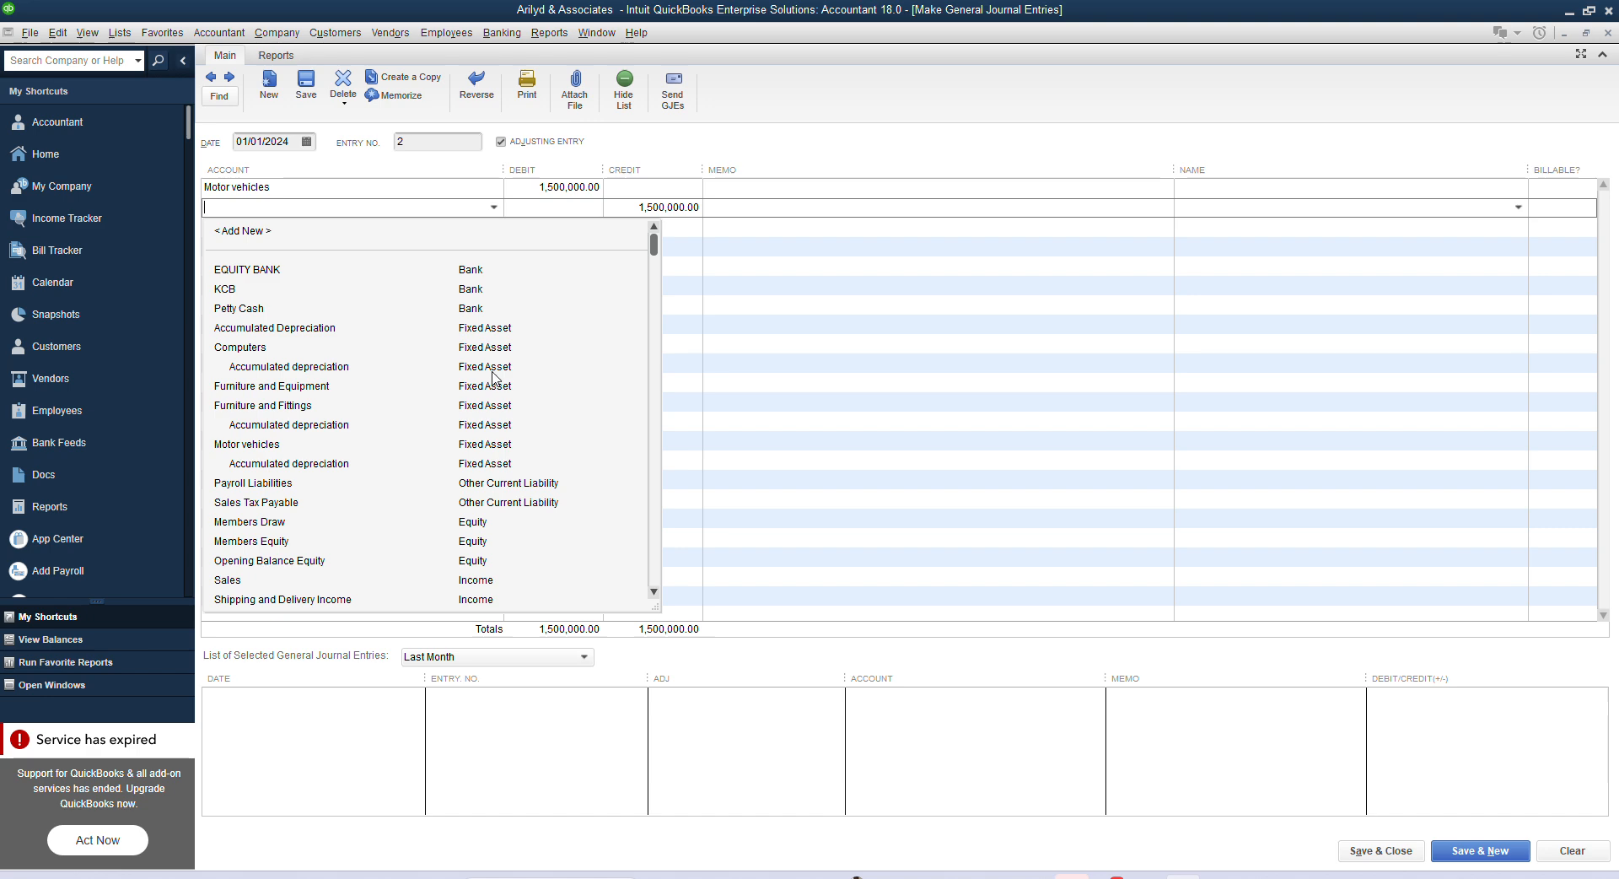
scroll(496, 377, "down", 3)
scroll(496, 378, "down", 5)
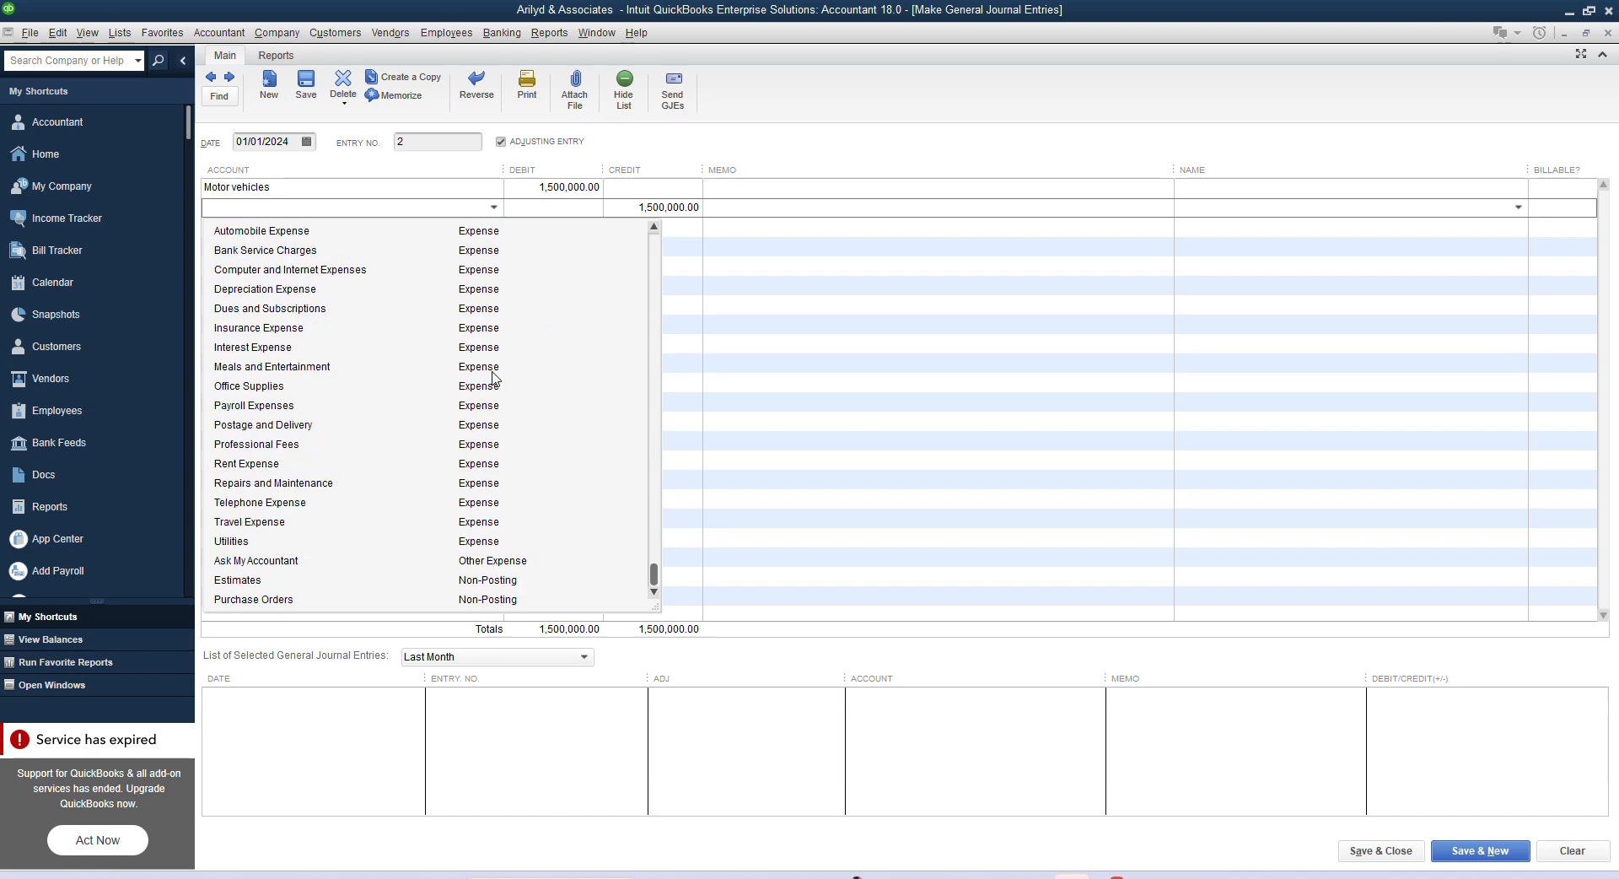
scroll(494, 378, "up", 4)
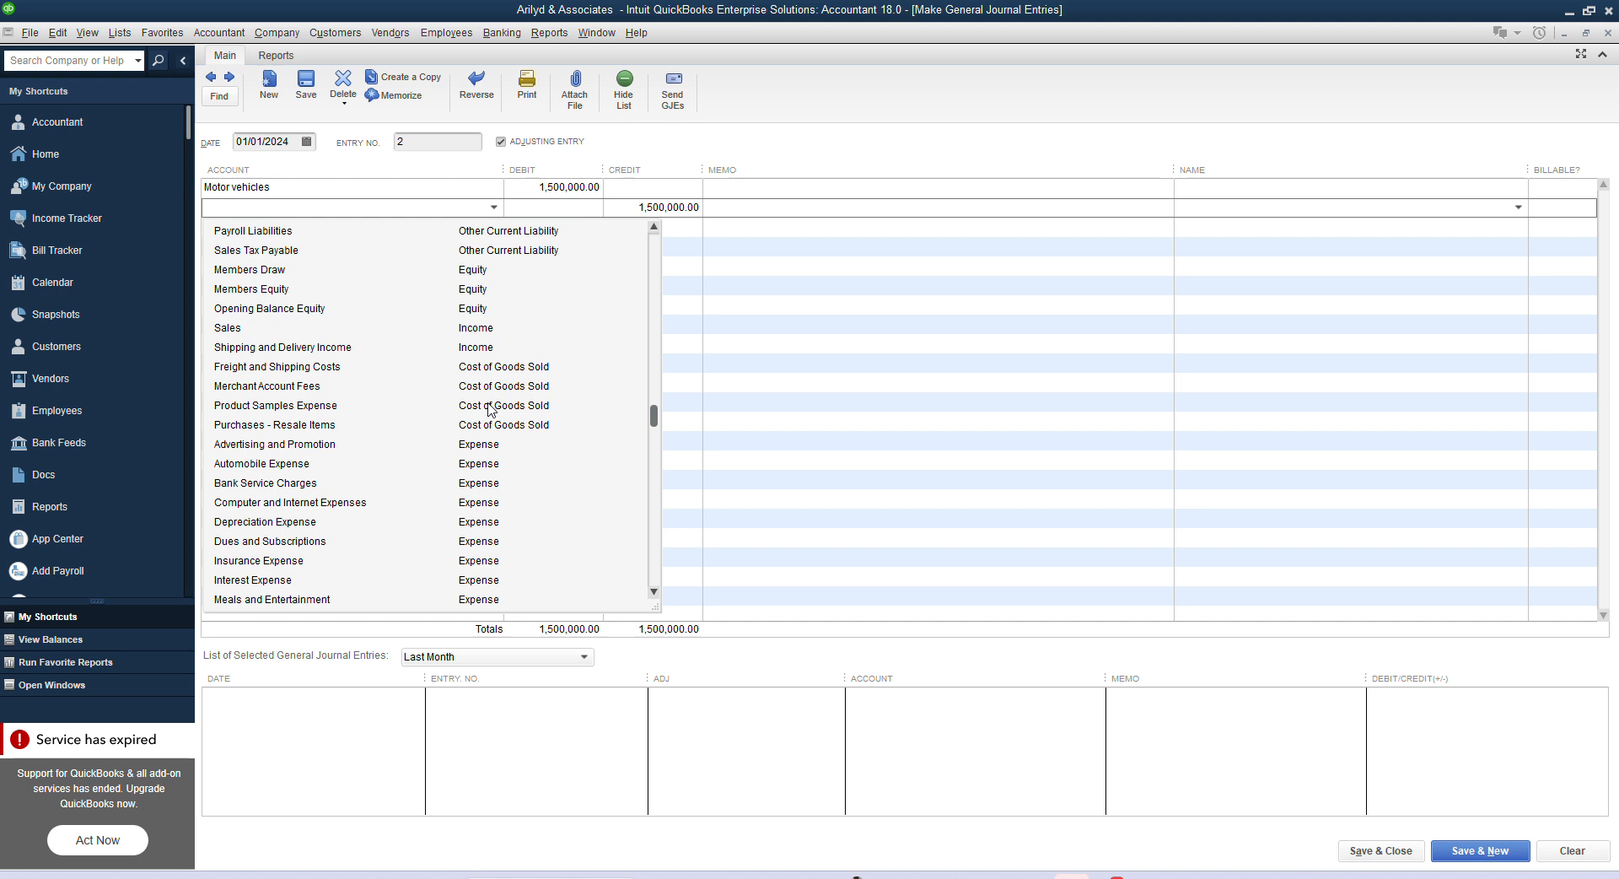
scroll(491, 409, "up", 2)
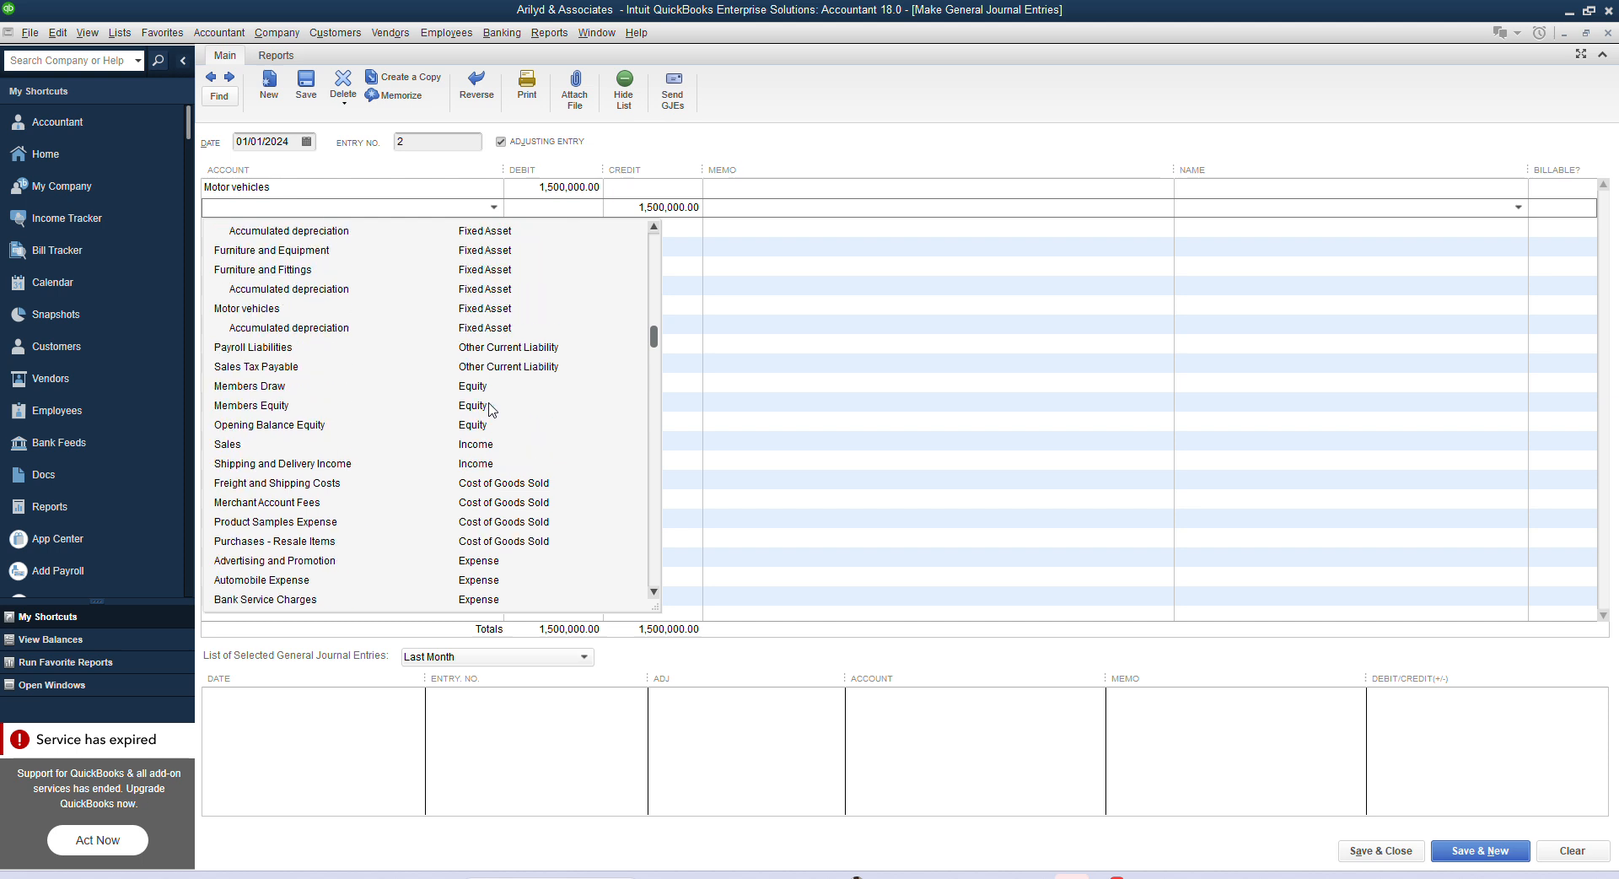
scroll(492, 409, "up", 3)
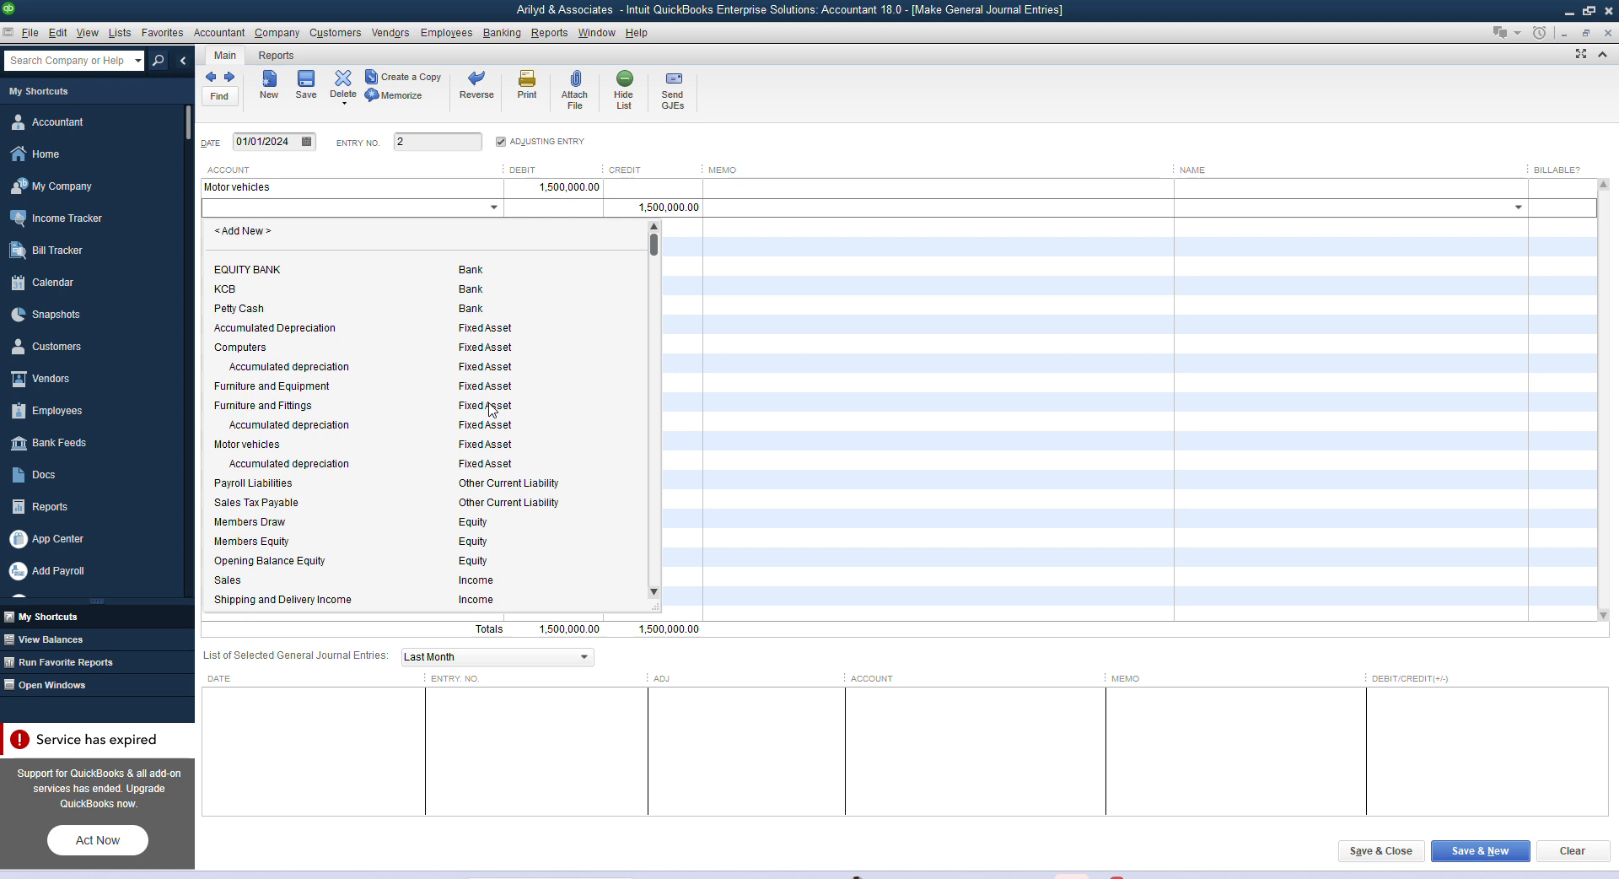
left_click(723, 31)
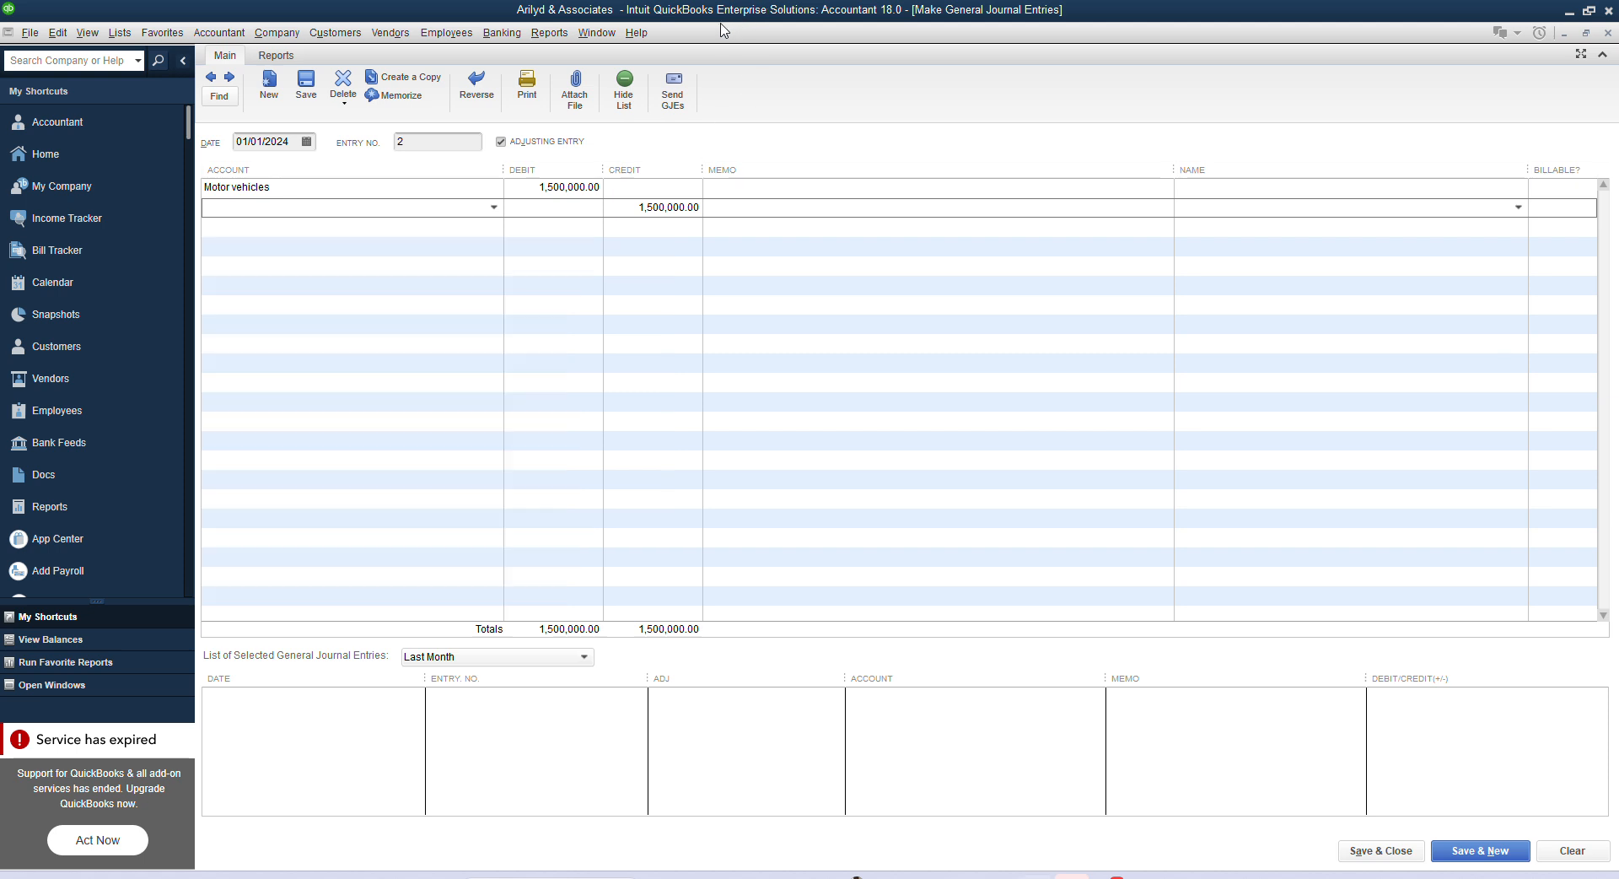
left_click(481, 204)
type("ge")
key("BackSpace")
key("BackSpace")
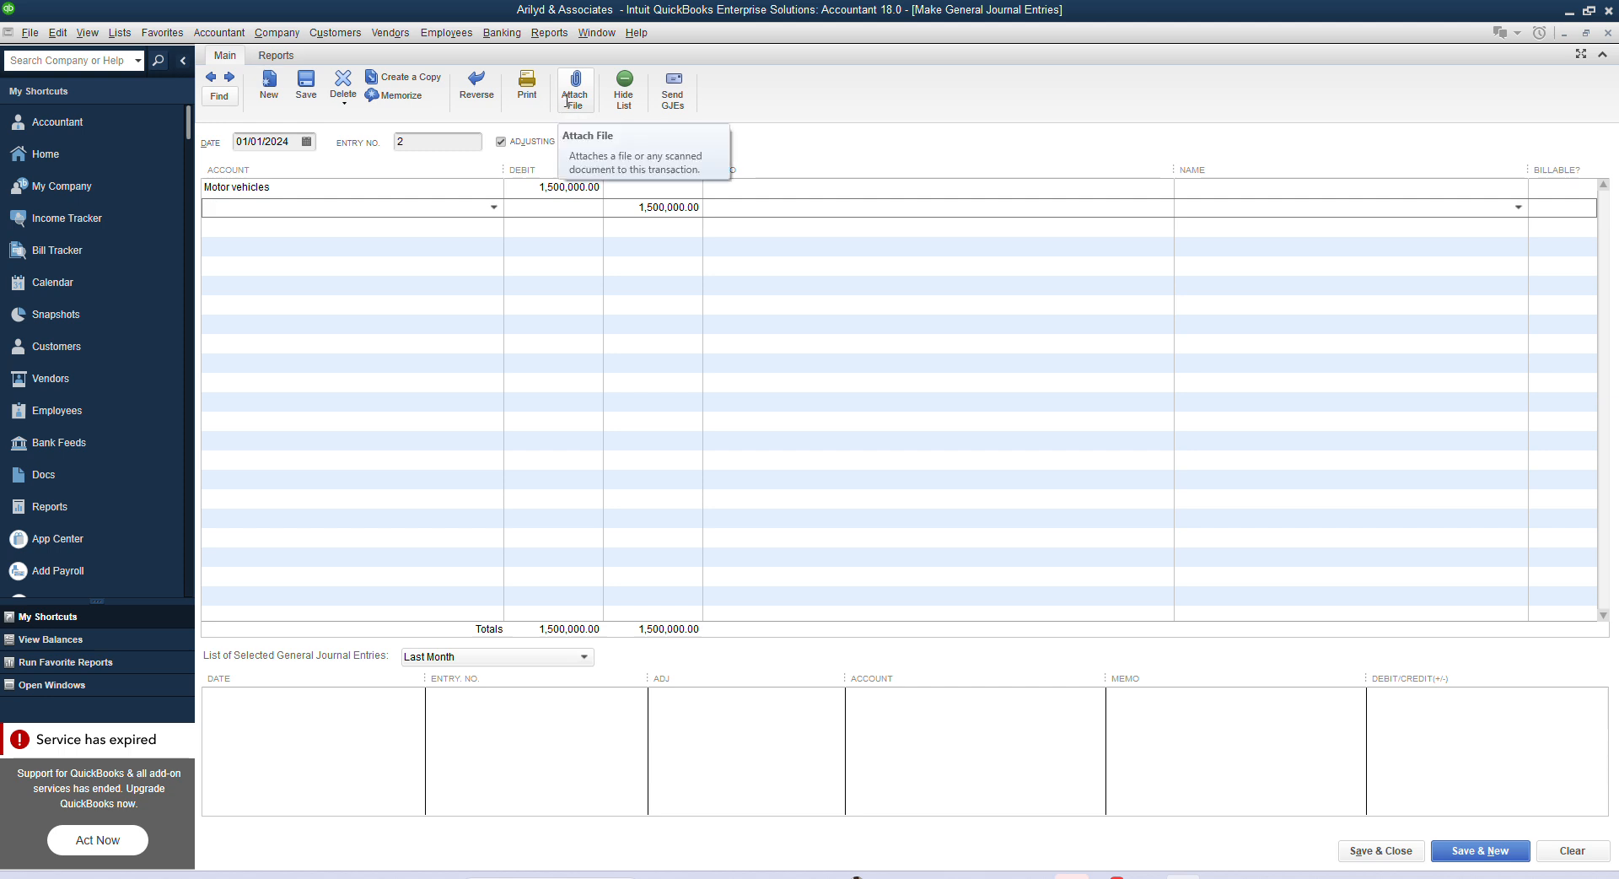
- Assign the 1,500,000 credit line to Accounts Payable with General Motors Limited as the name
type("Accounts Payable")
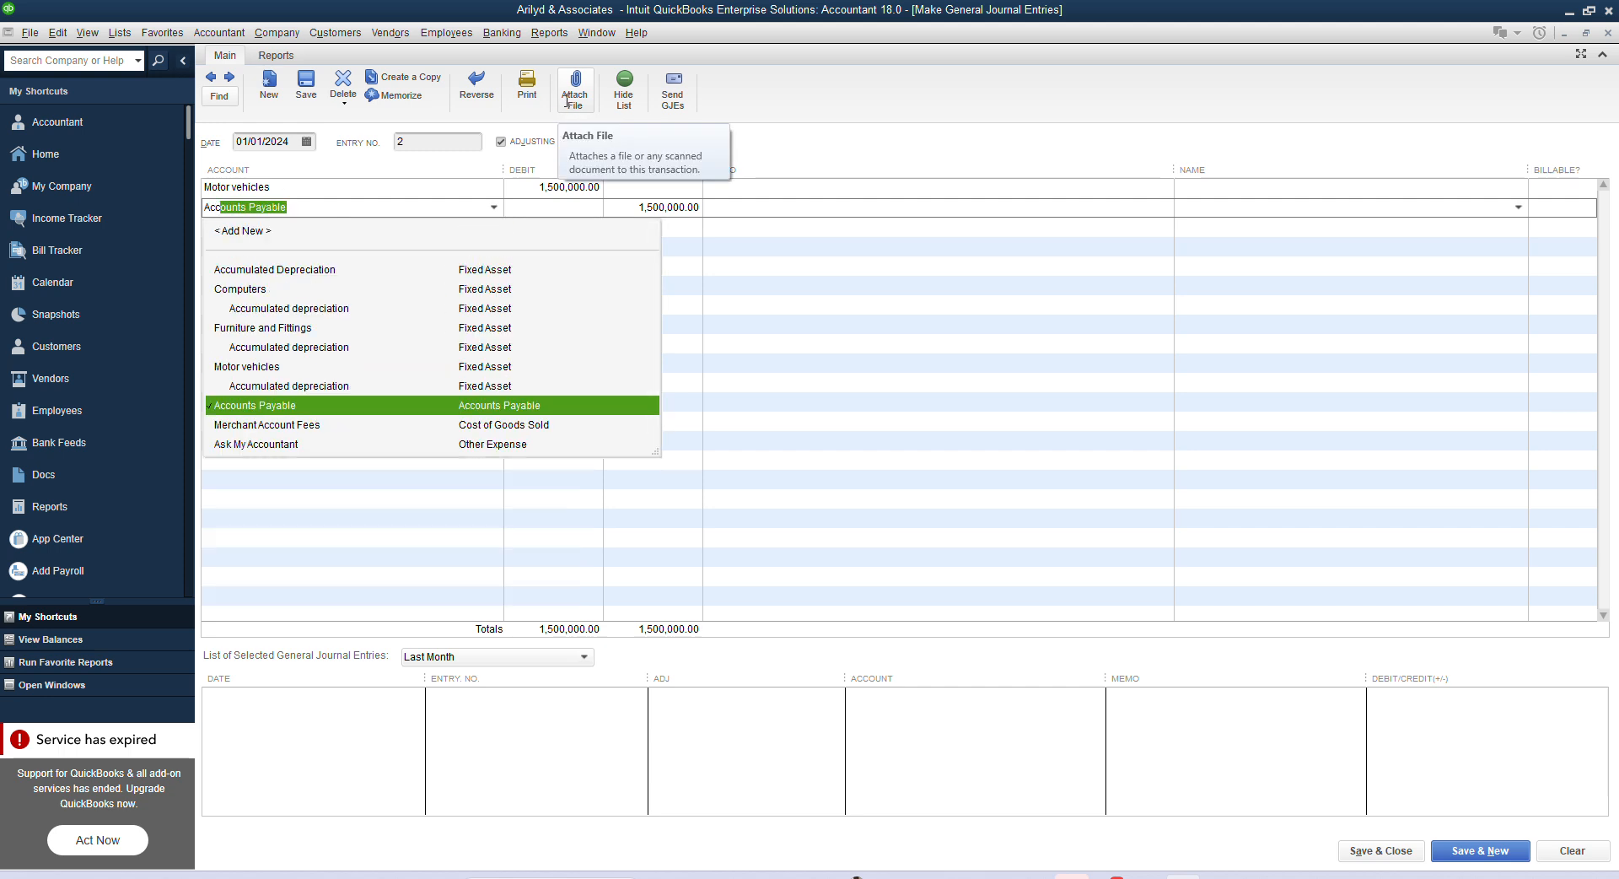
left_click(308, 409)
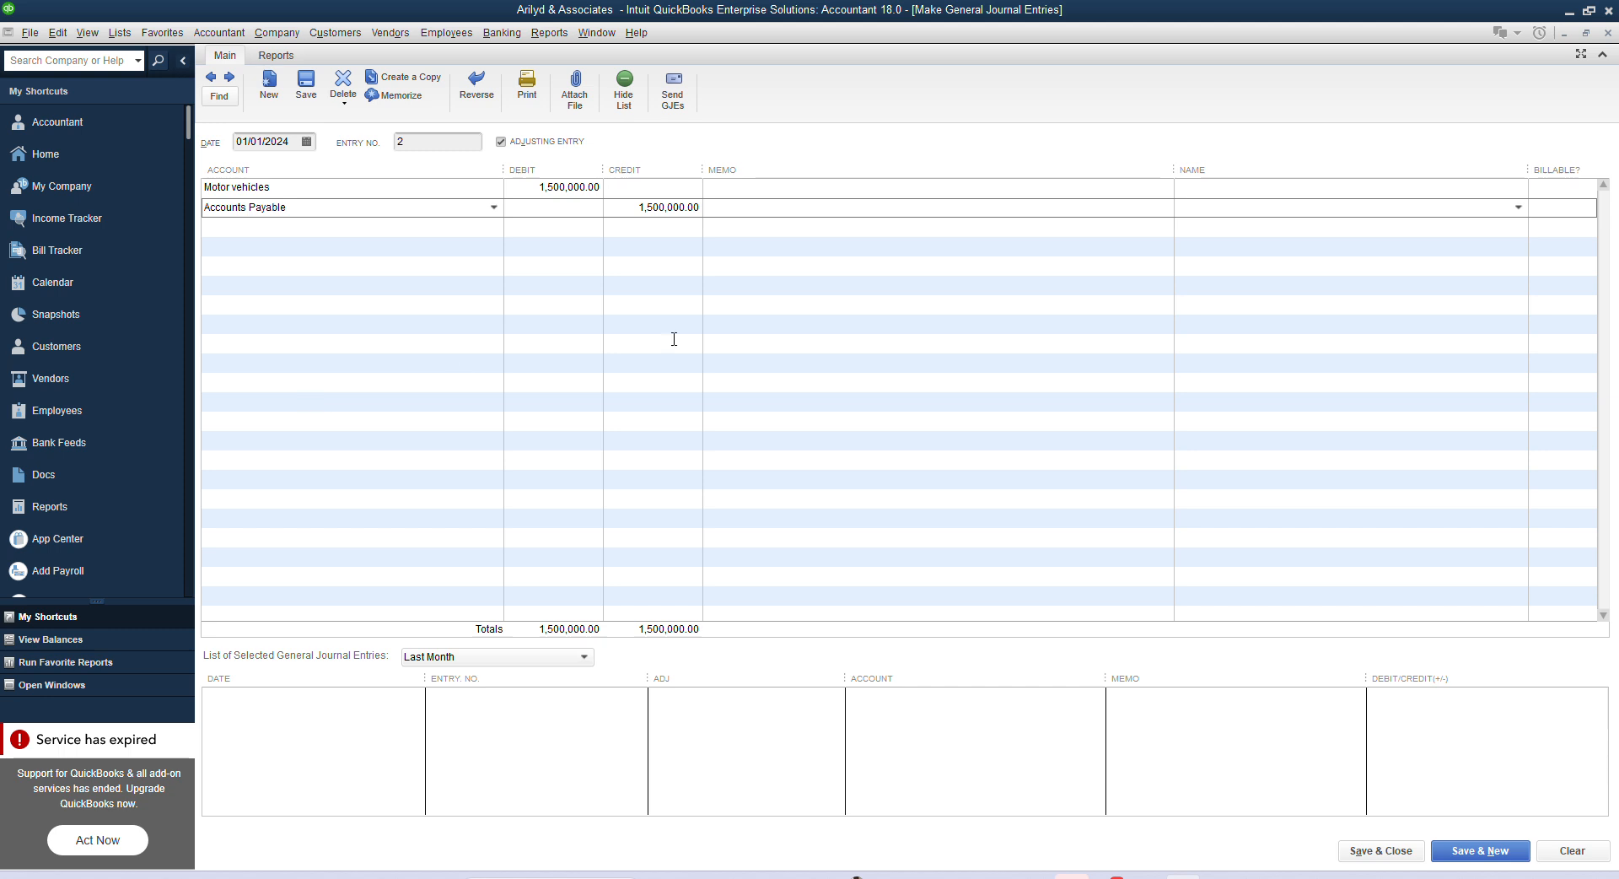
left_click(1518, 207)
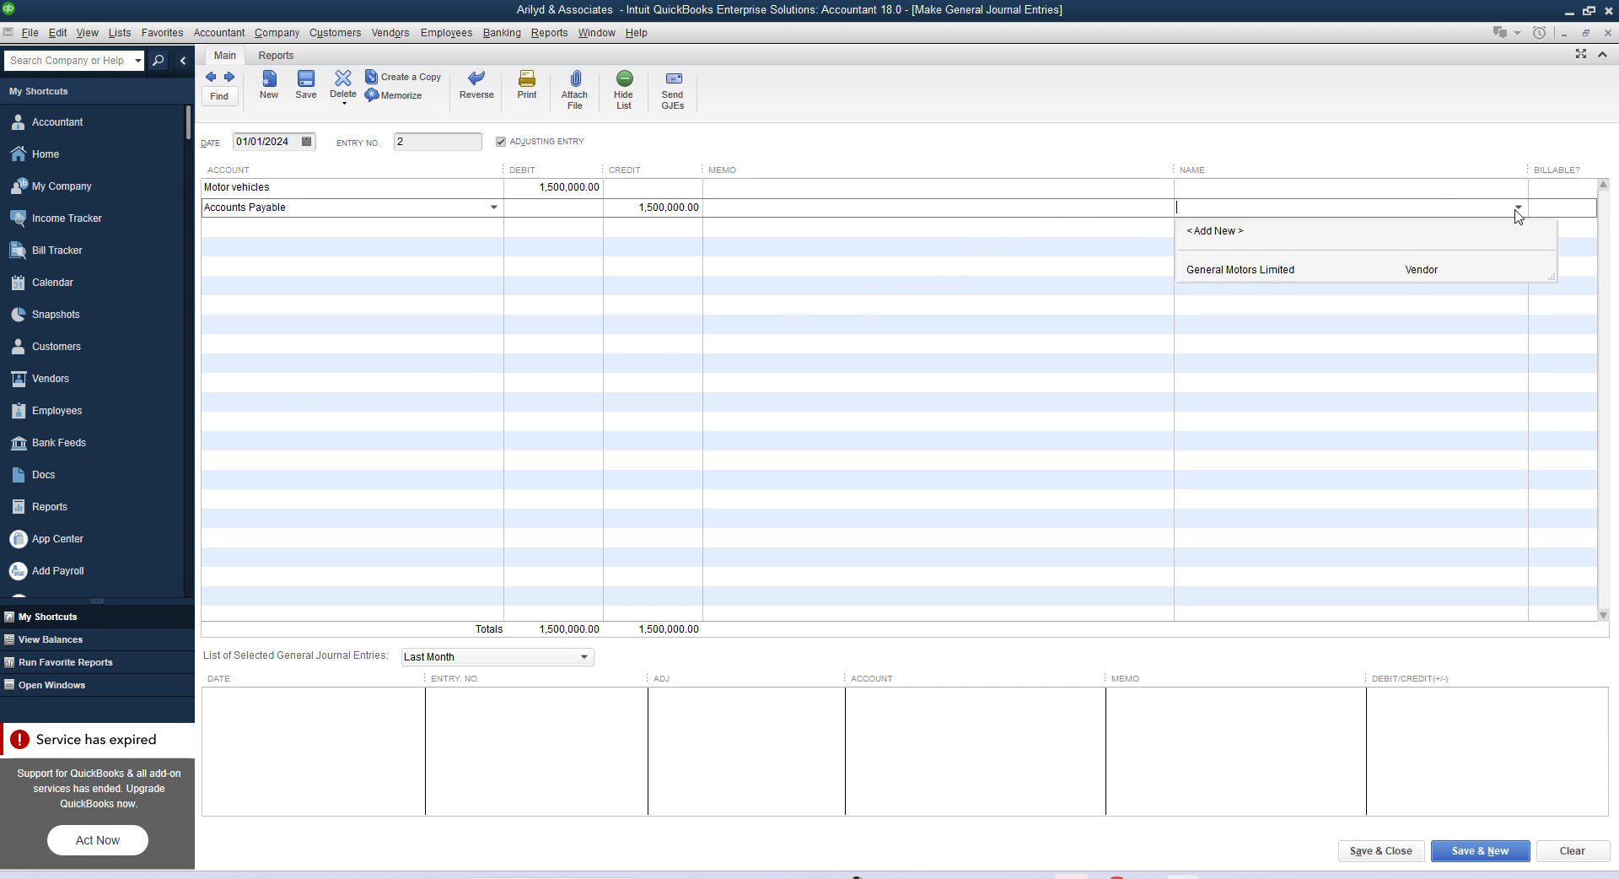
left_click(1238, 271)
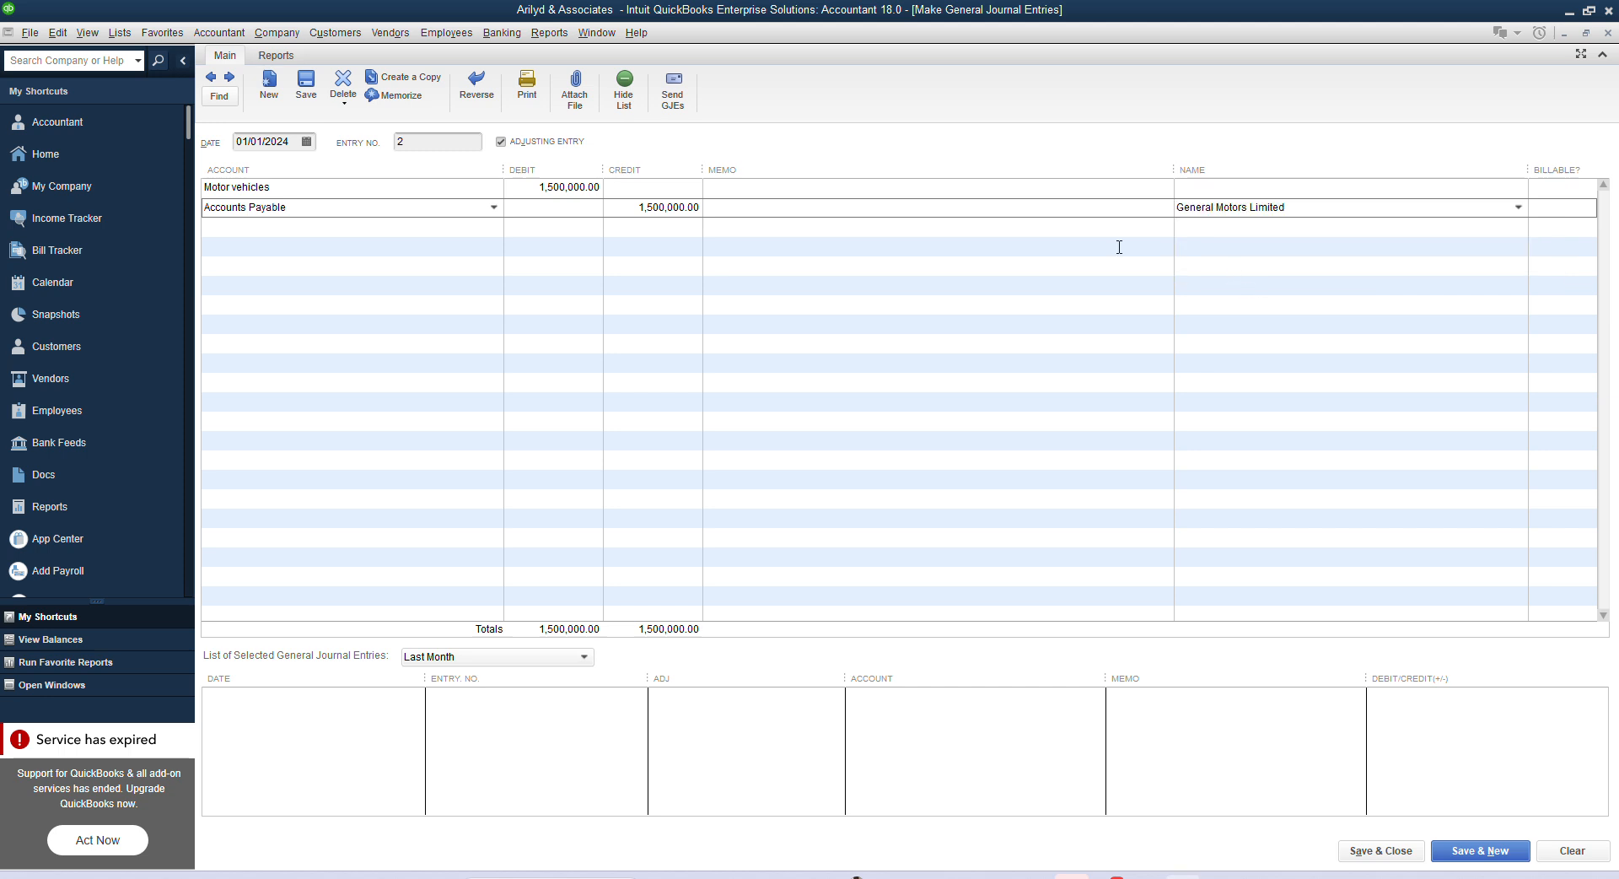
- Enter the memo "Purchase of Motor vehicle on credit" on the Motor vehicles line
left_click(860, 187)
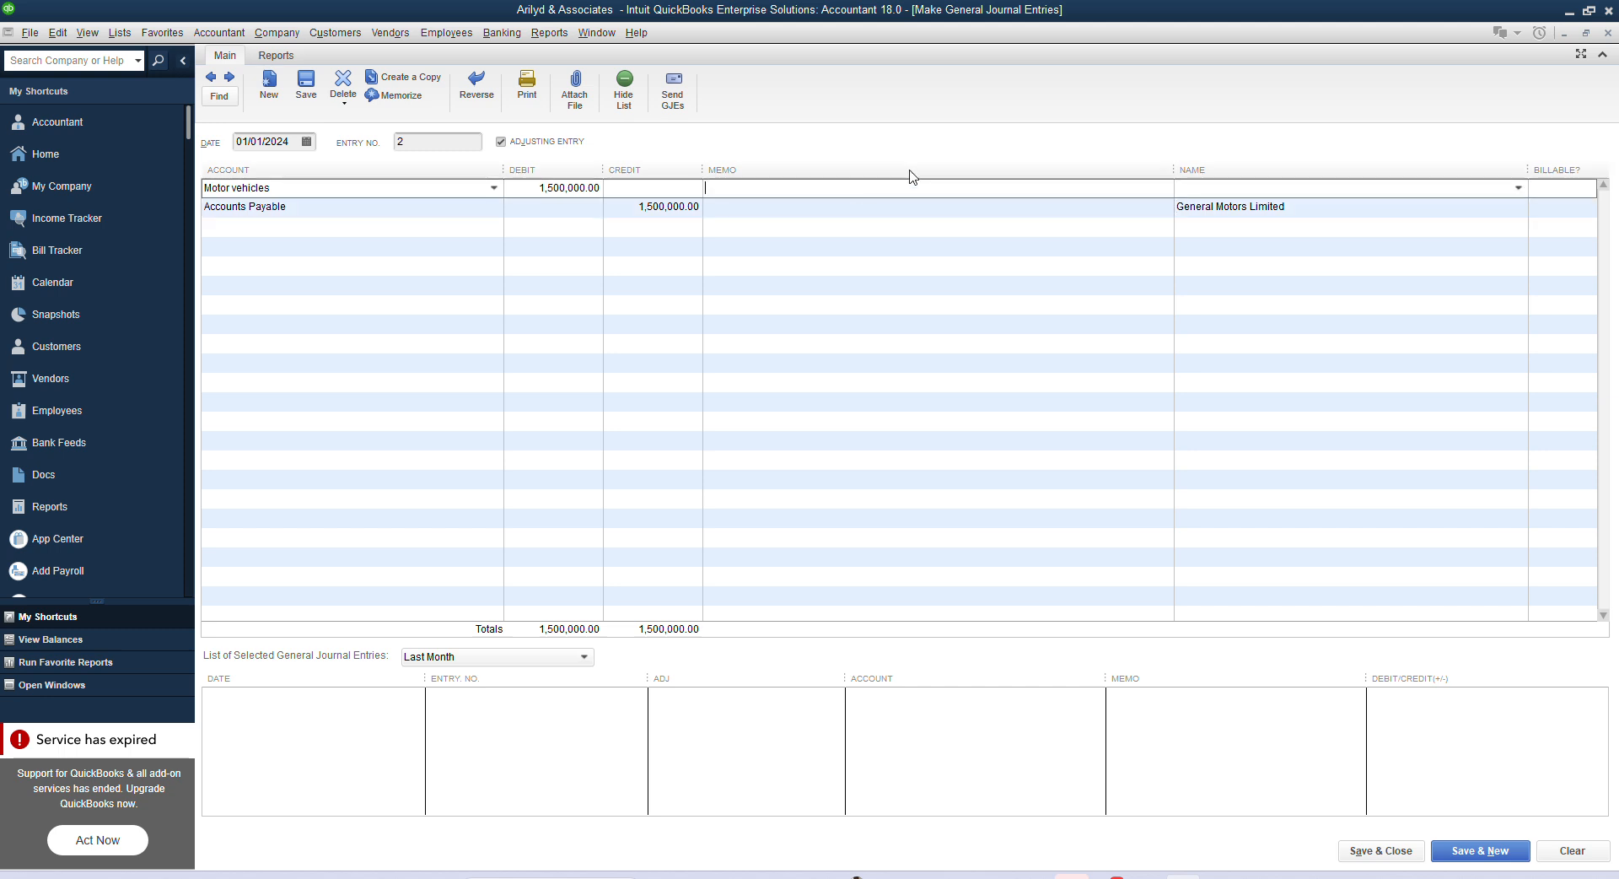
type("pURCH")
key("BackSpace")
key("BackSpace")
key("BackSpace")
key("BackSpace")
type("Purchase of Motor vehicle on credit")
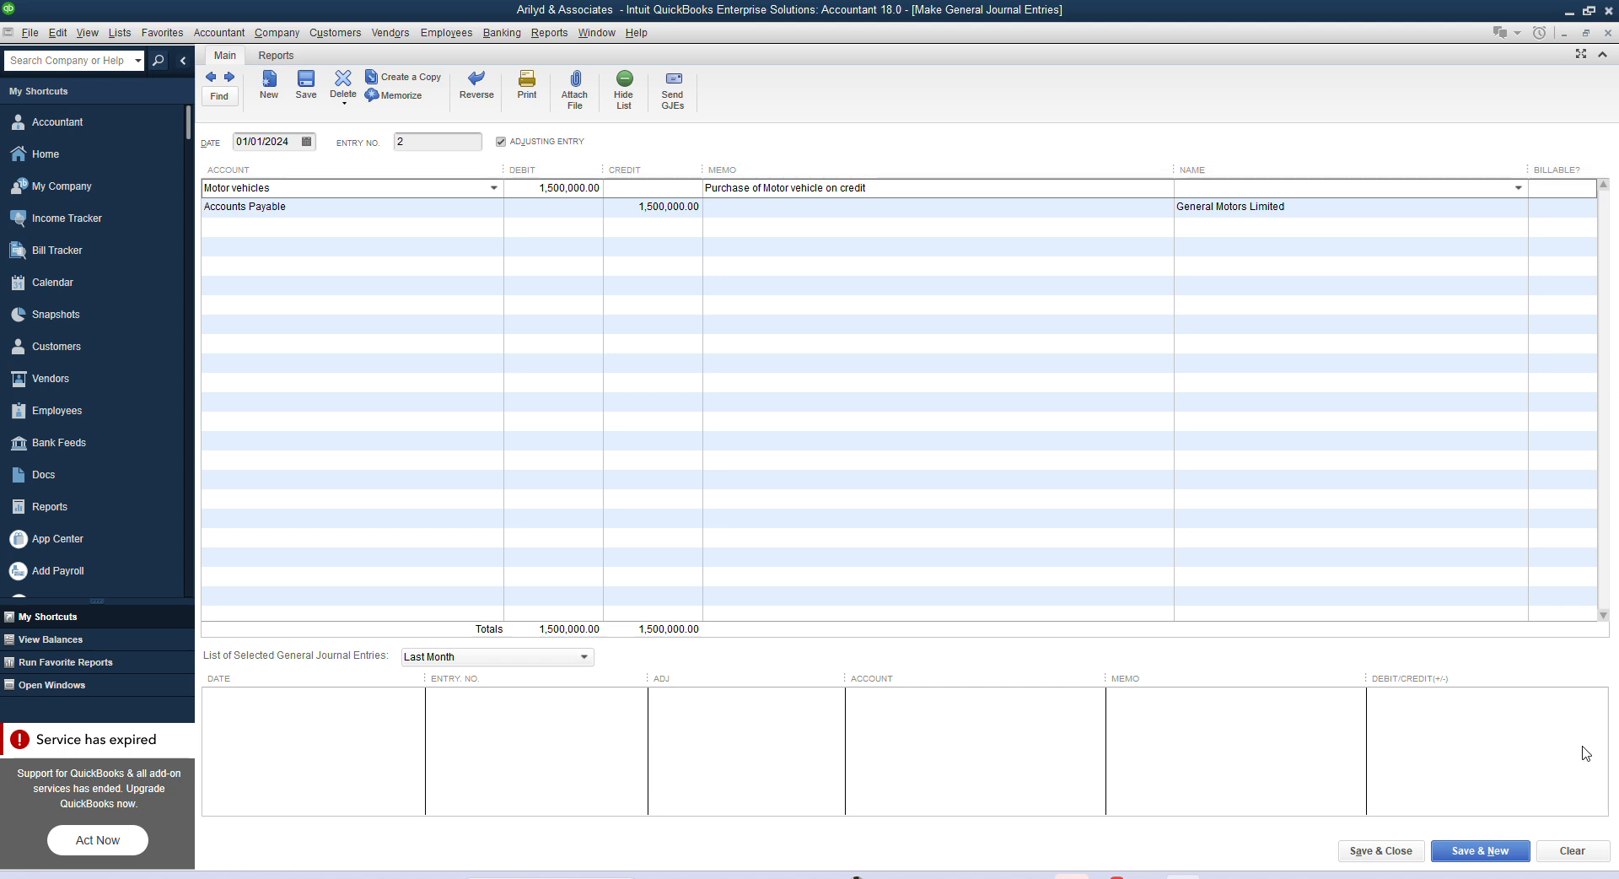
- Date the journal entry 01/15/2024 per the assignment PDF and save it, accepting the past-date warning and starting a new entry
left_click(1144, 877)
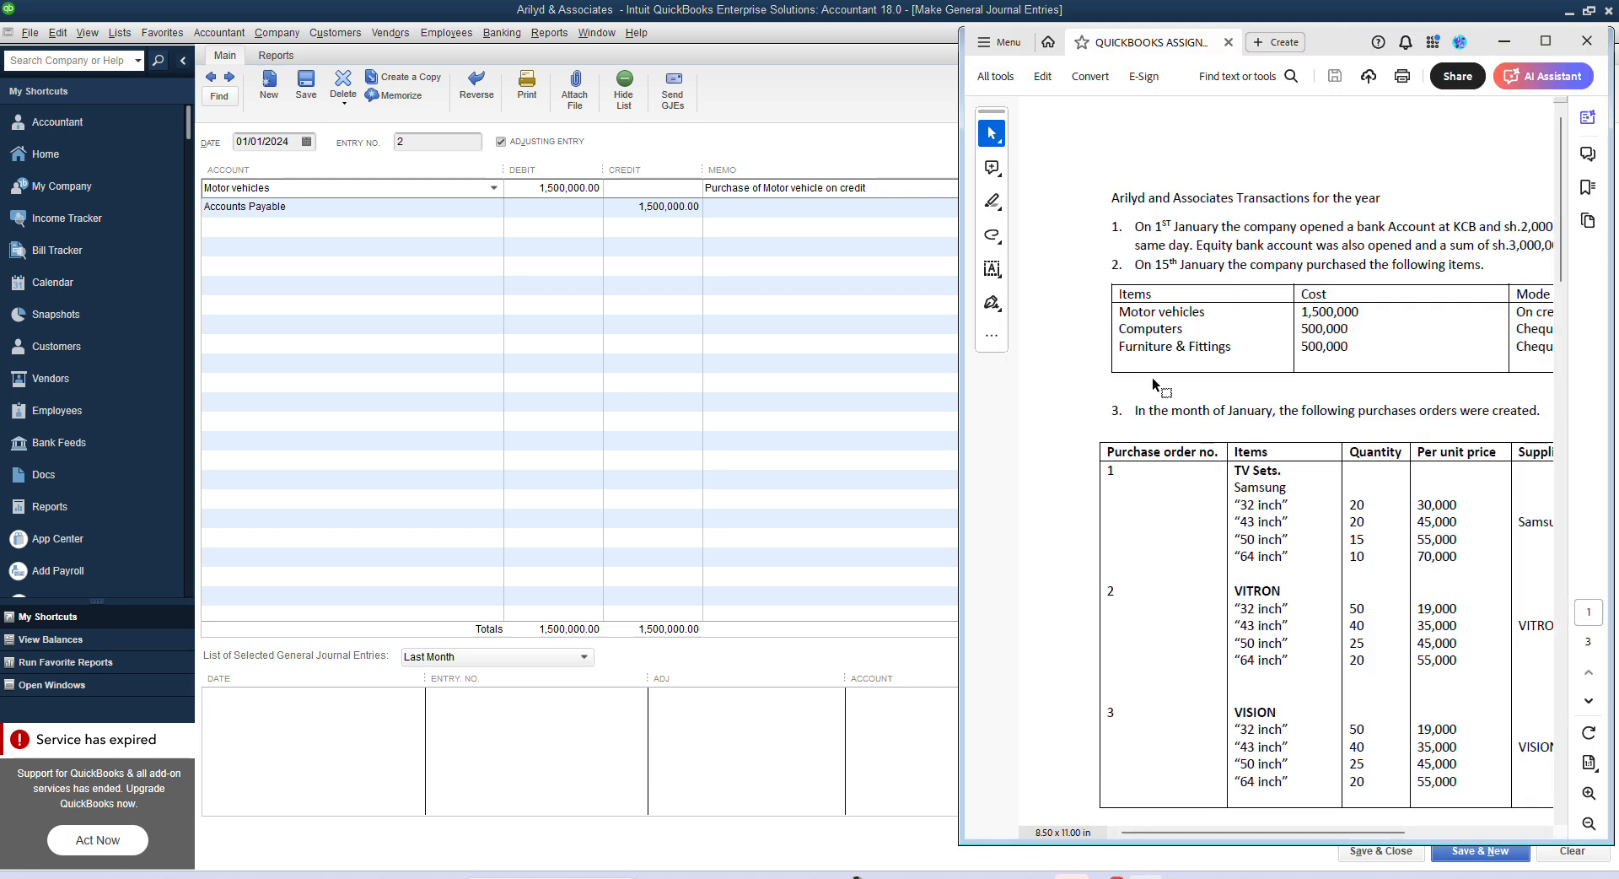
left_click(307, 140)
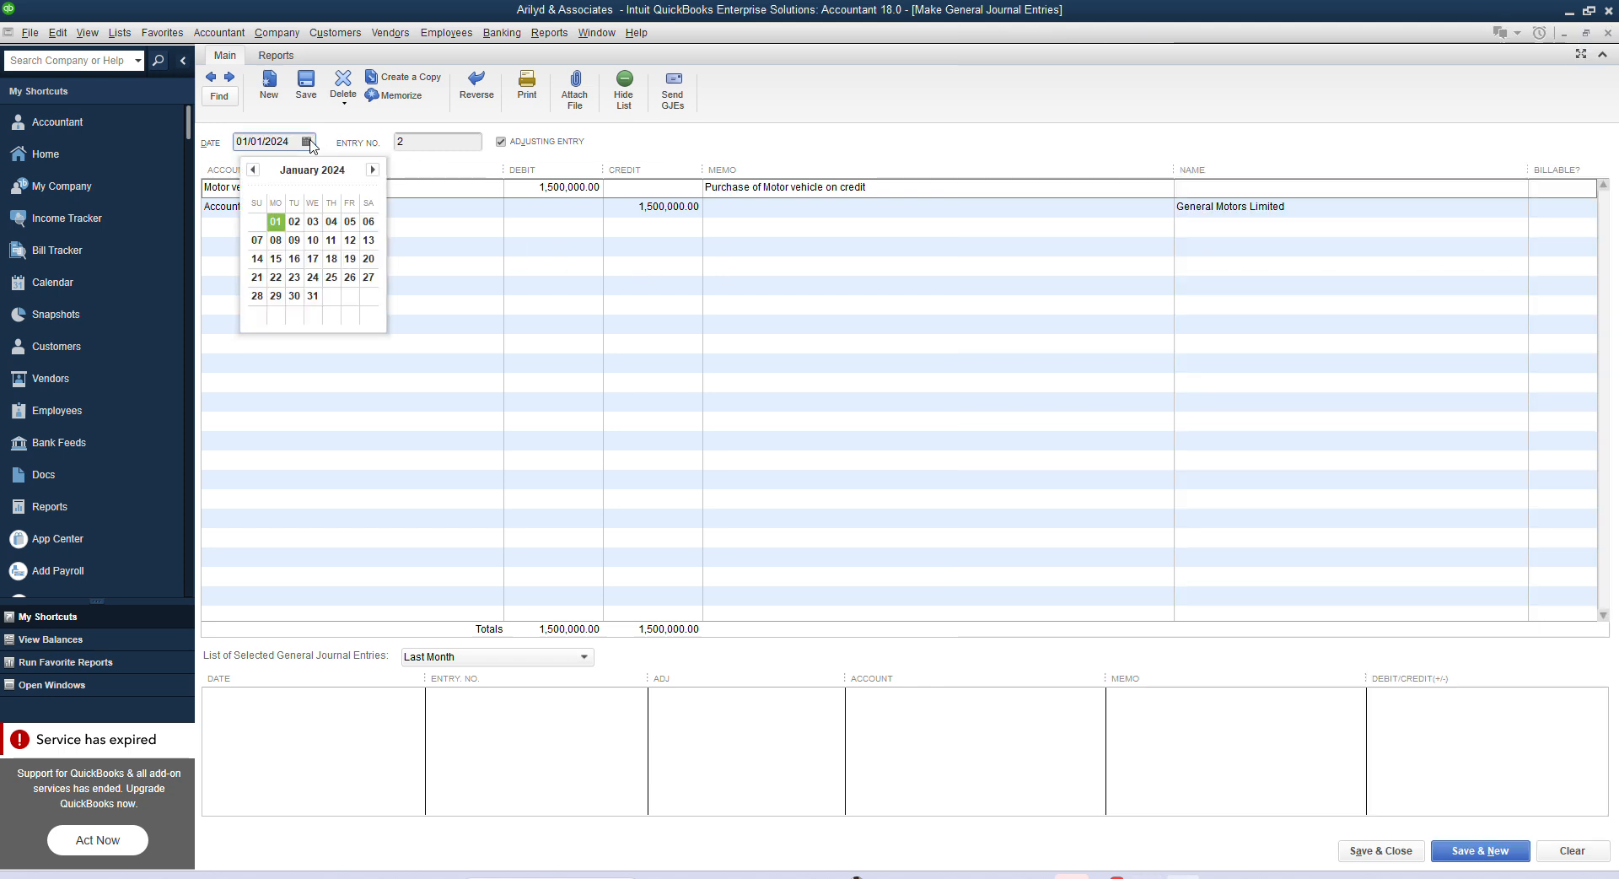
left_click(276, 258)
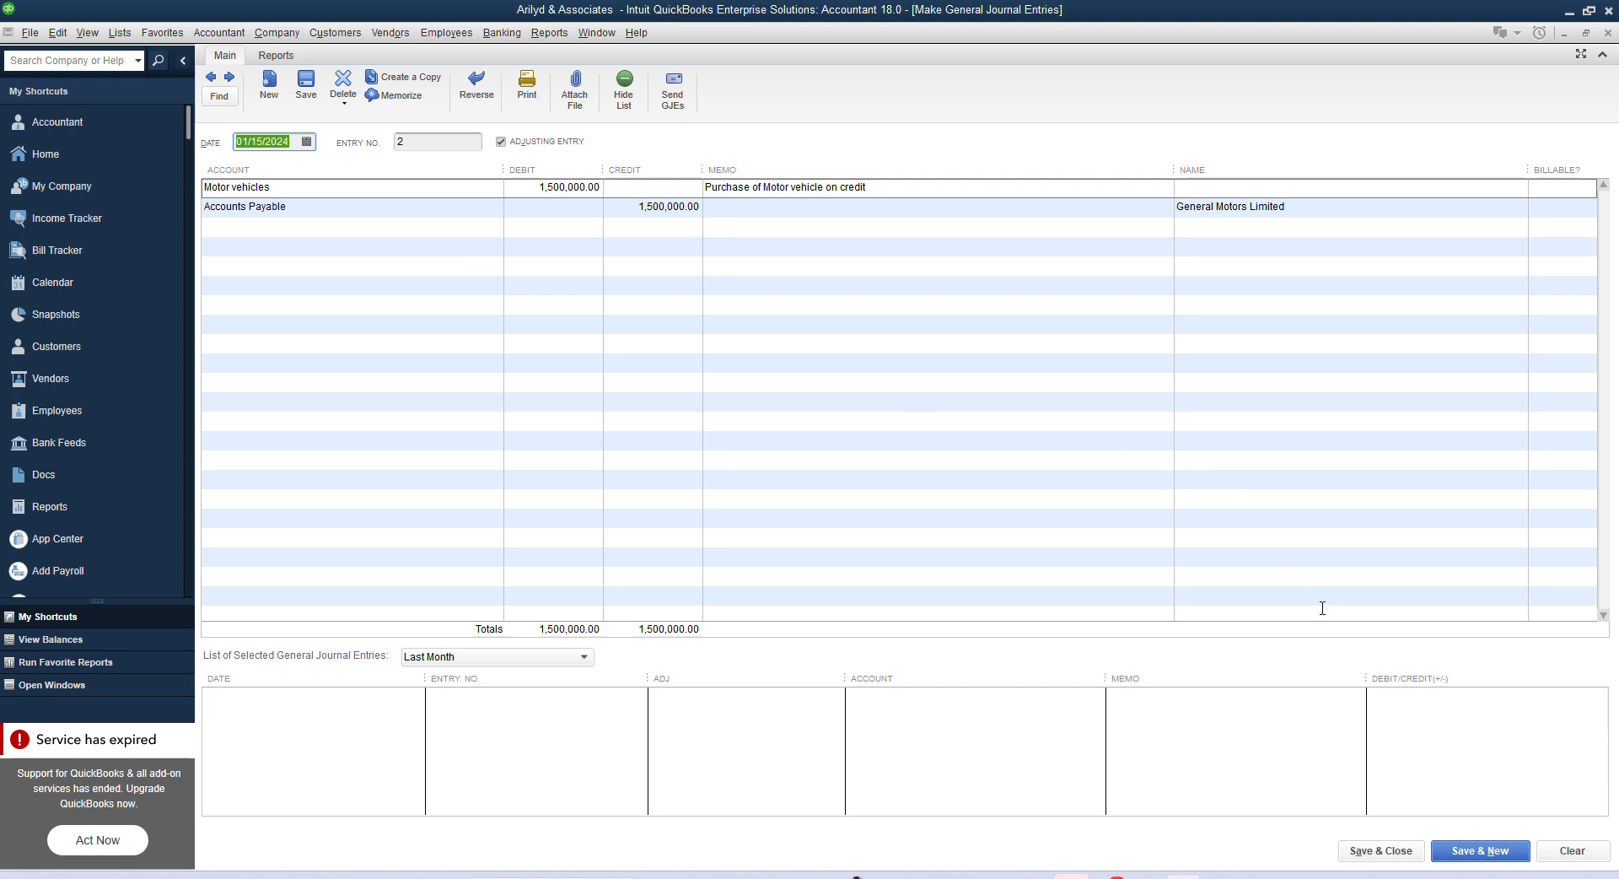
left_click(1469, 852)
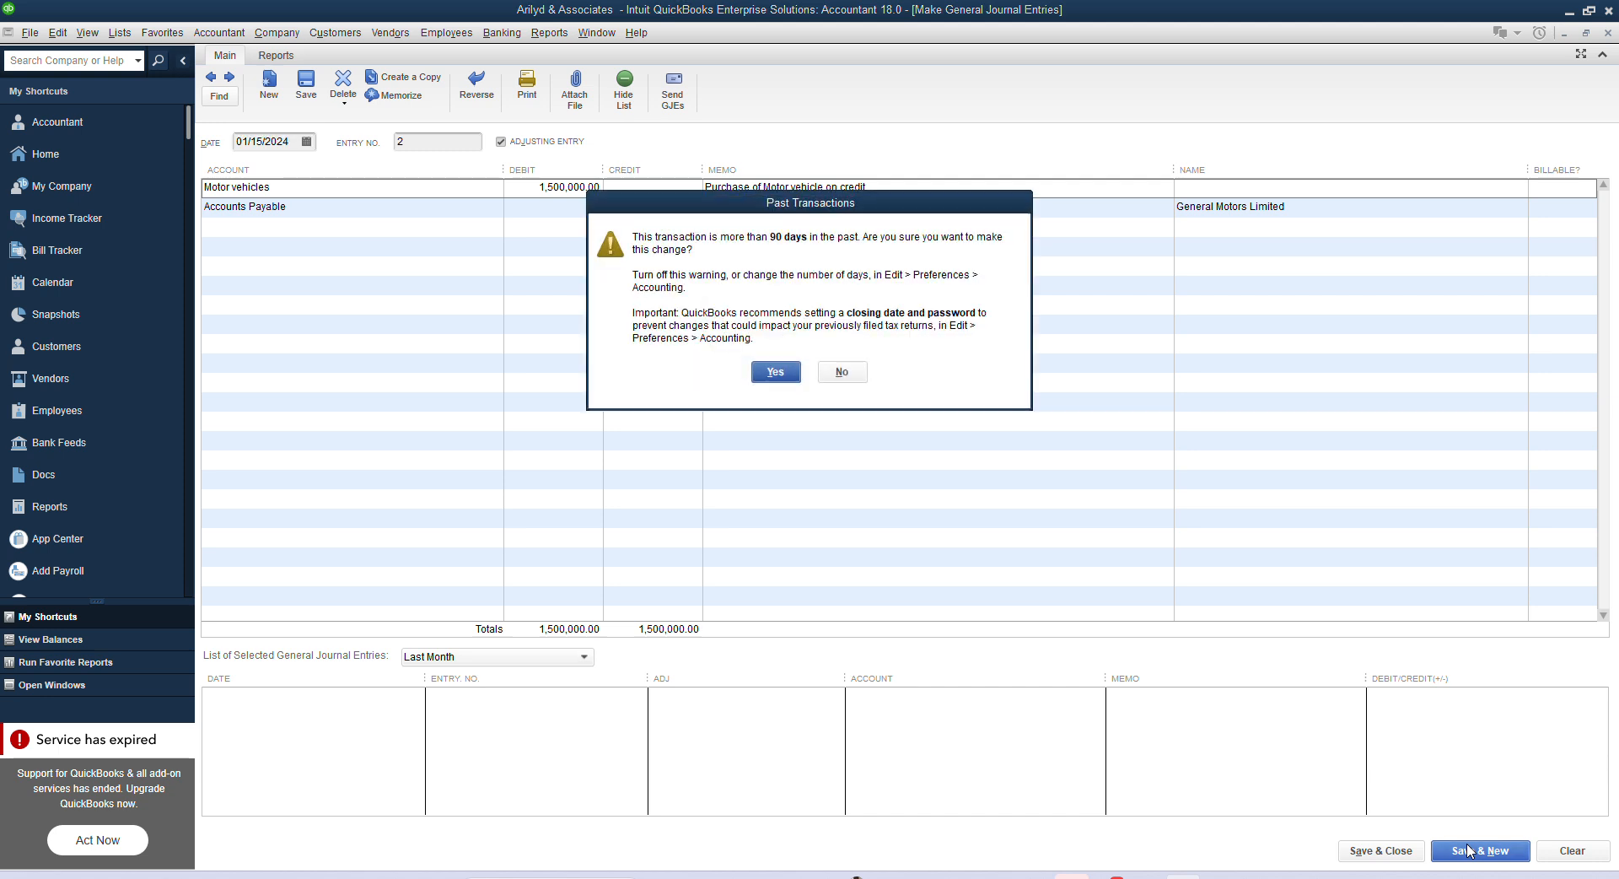
left_click(769, 370)
left_click(899, 398)
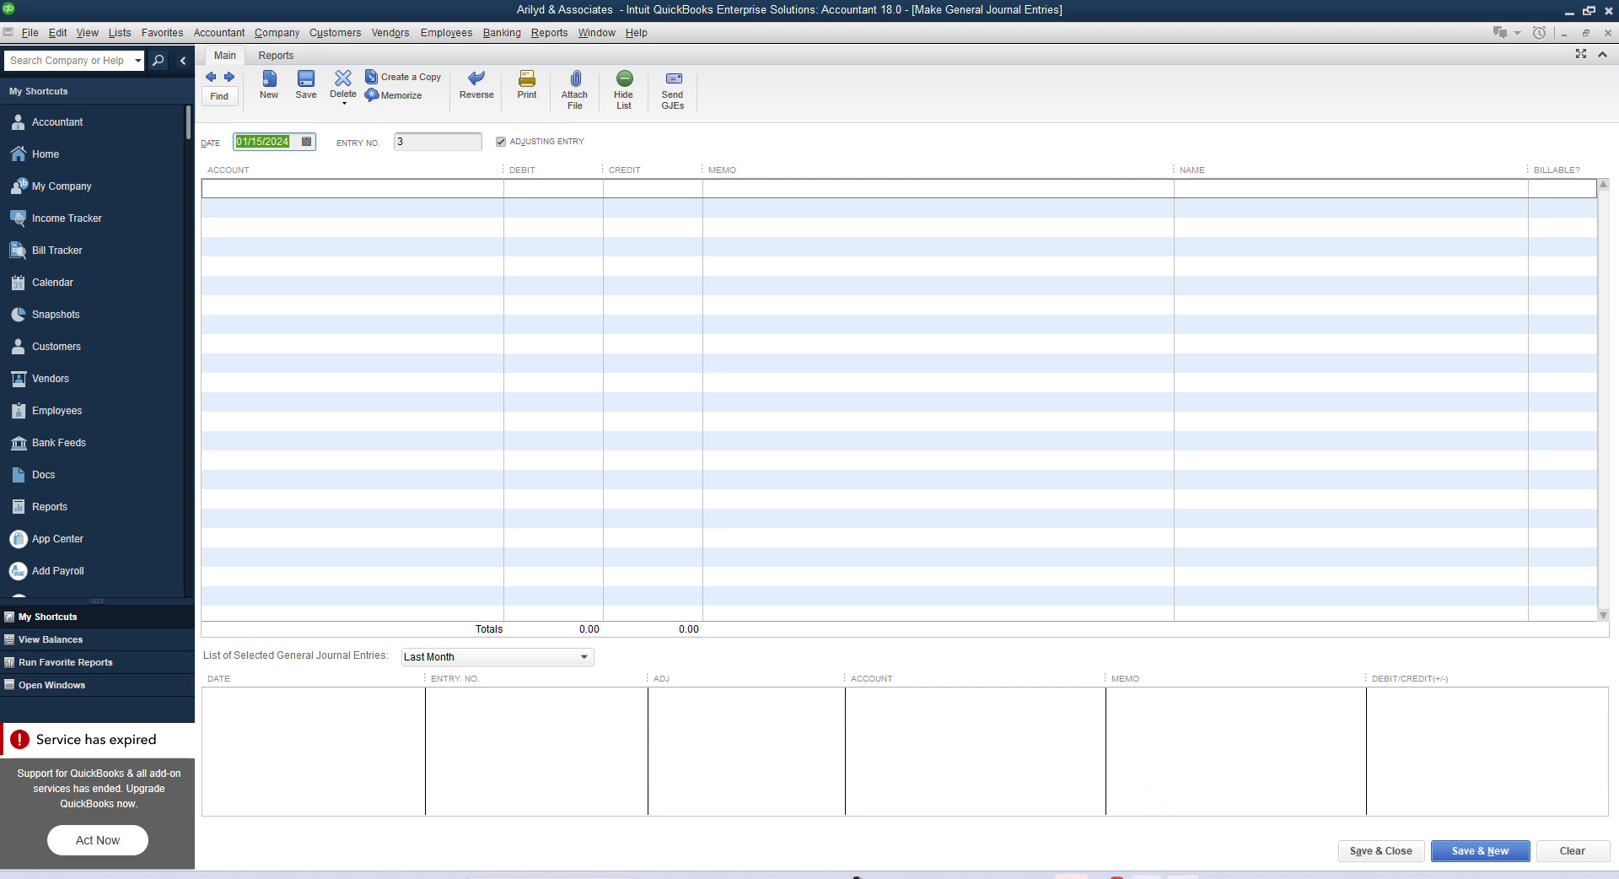
- Check the assets' payment modes and suppliers in the assignment PDF, and open a new vendor form from the Vendor Center
left_click(1180, 875)
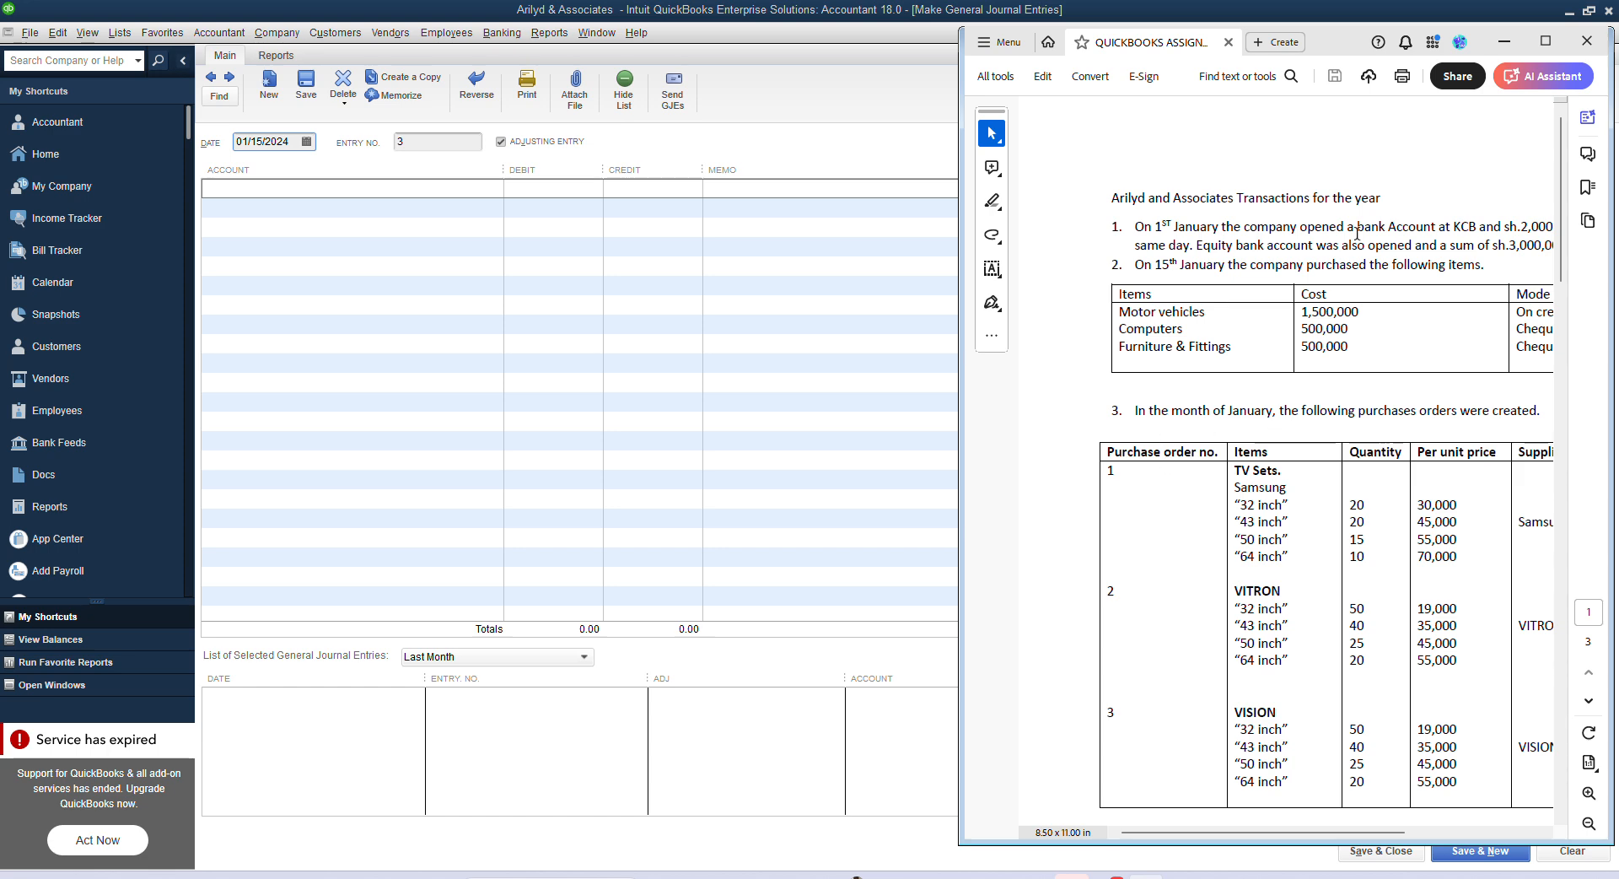
left_click_drag(1305, 833, 1389, 835)
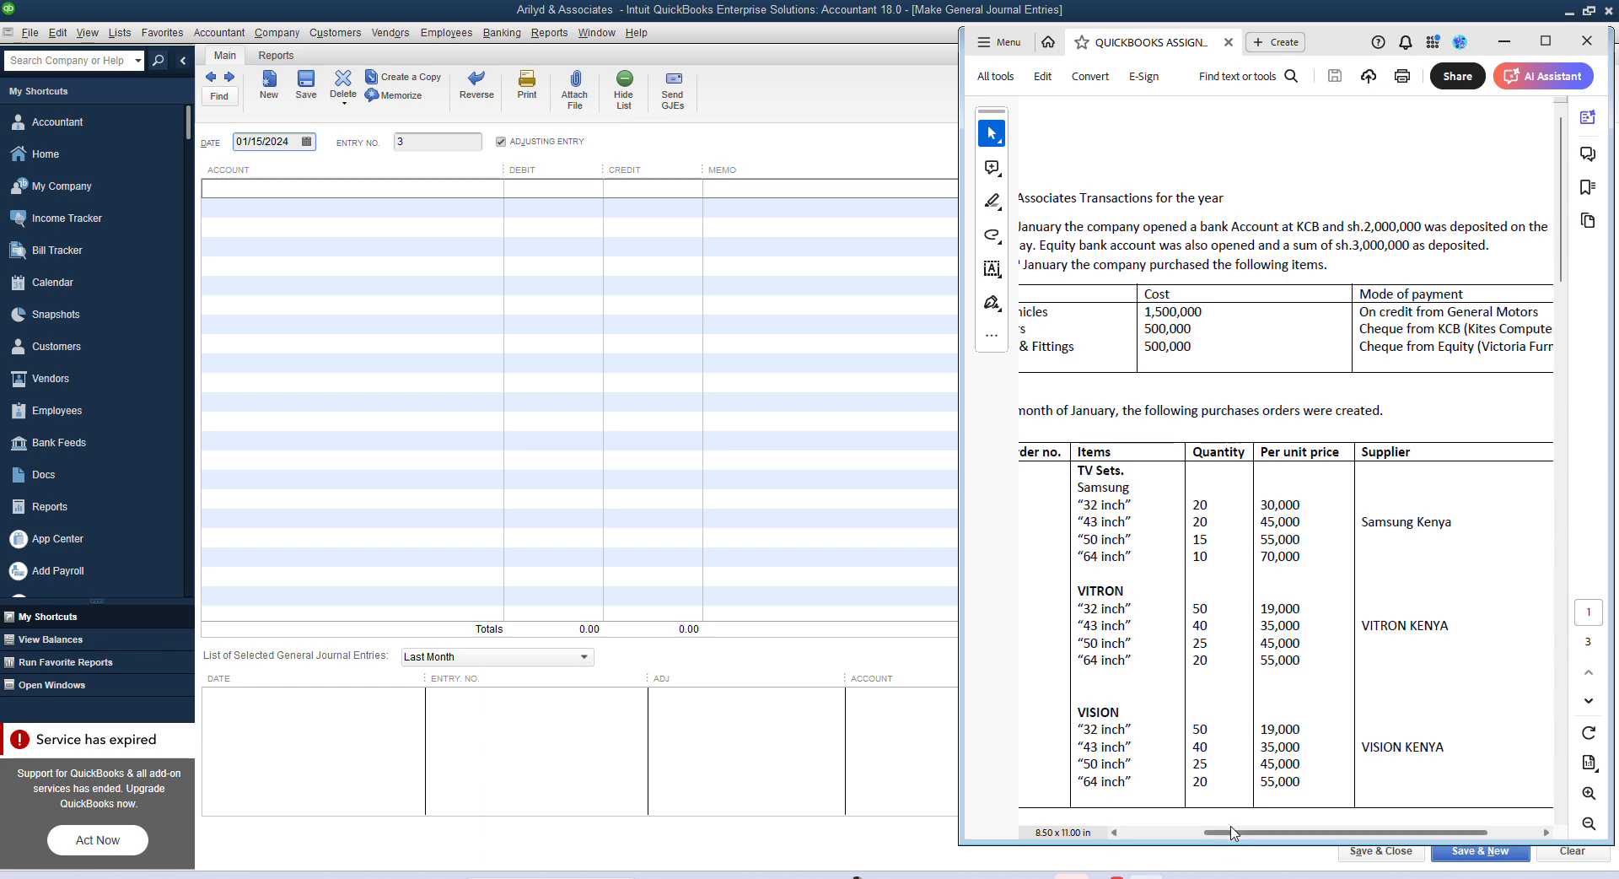
left_click_drag(1230, 838, 1289, 839)
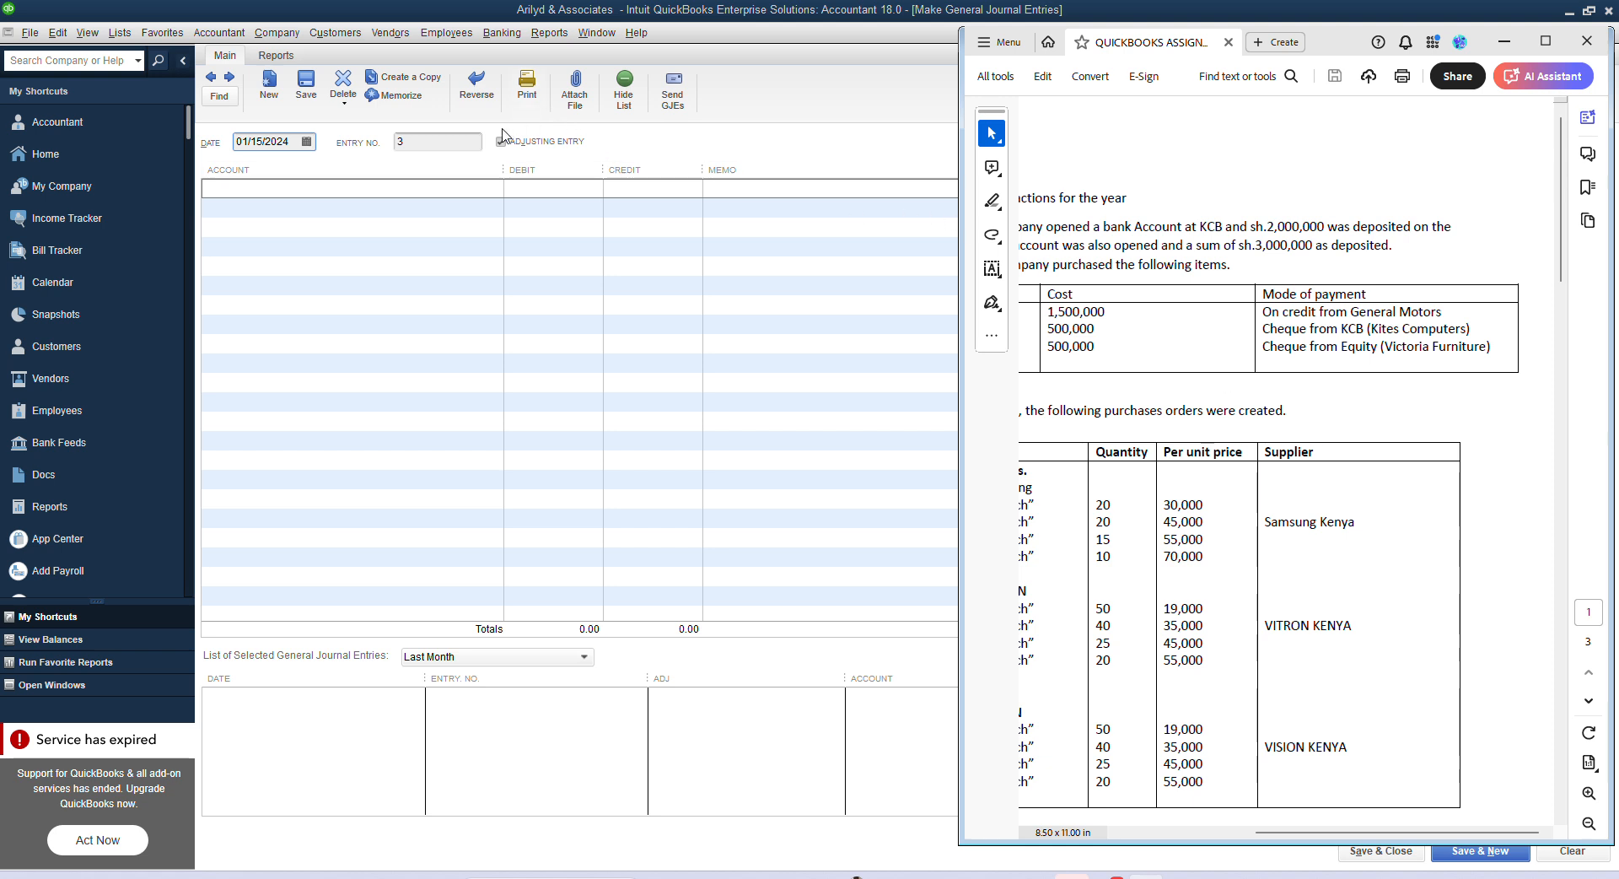
left_click(386, 33)
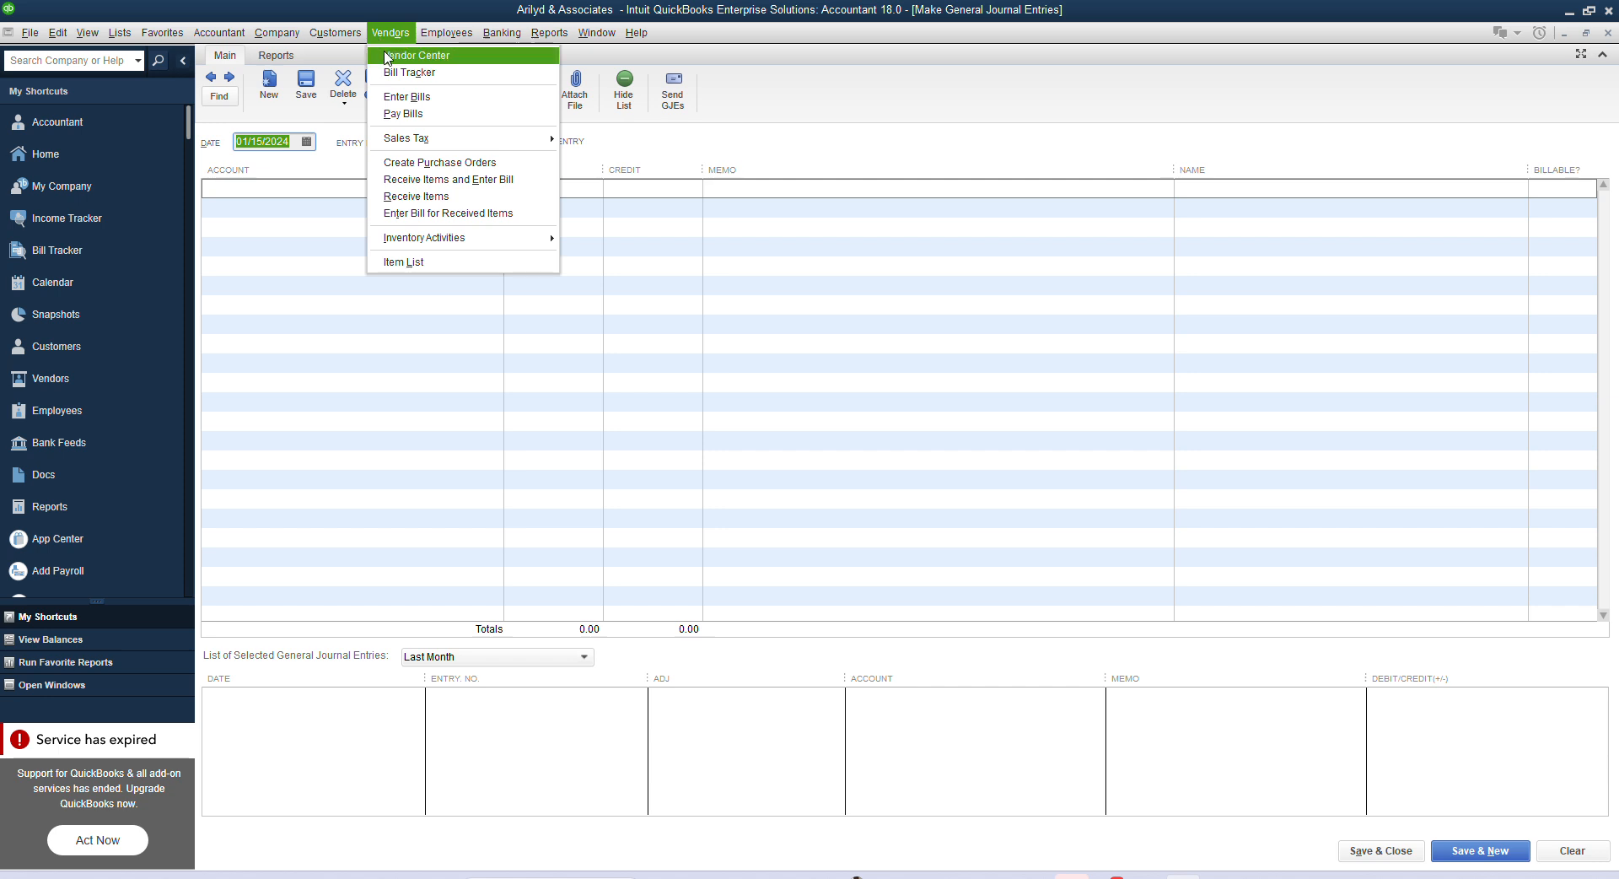
left_click(386, 56)
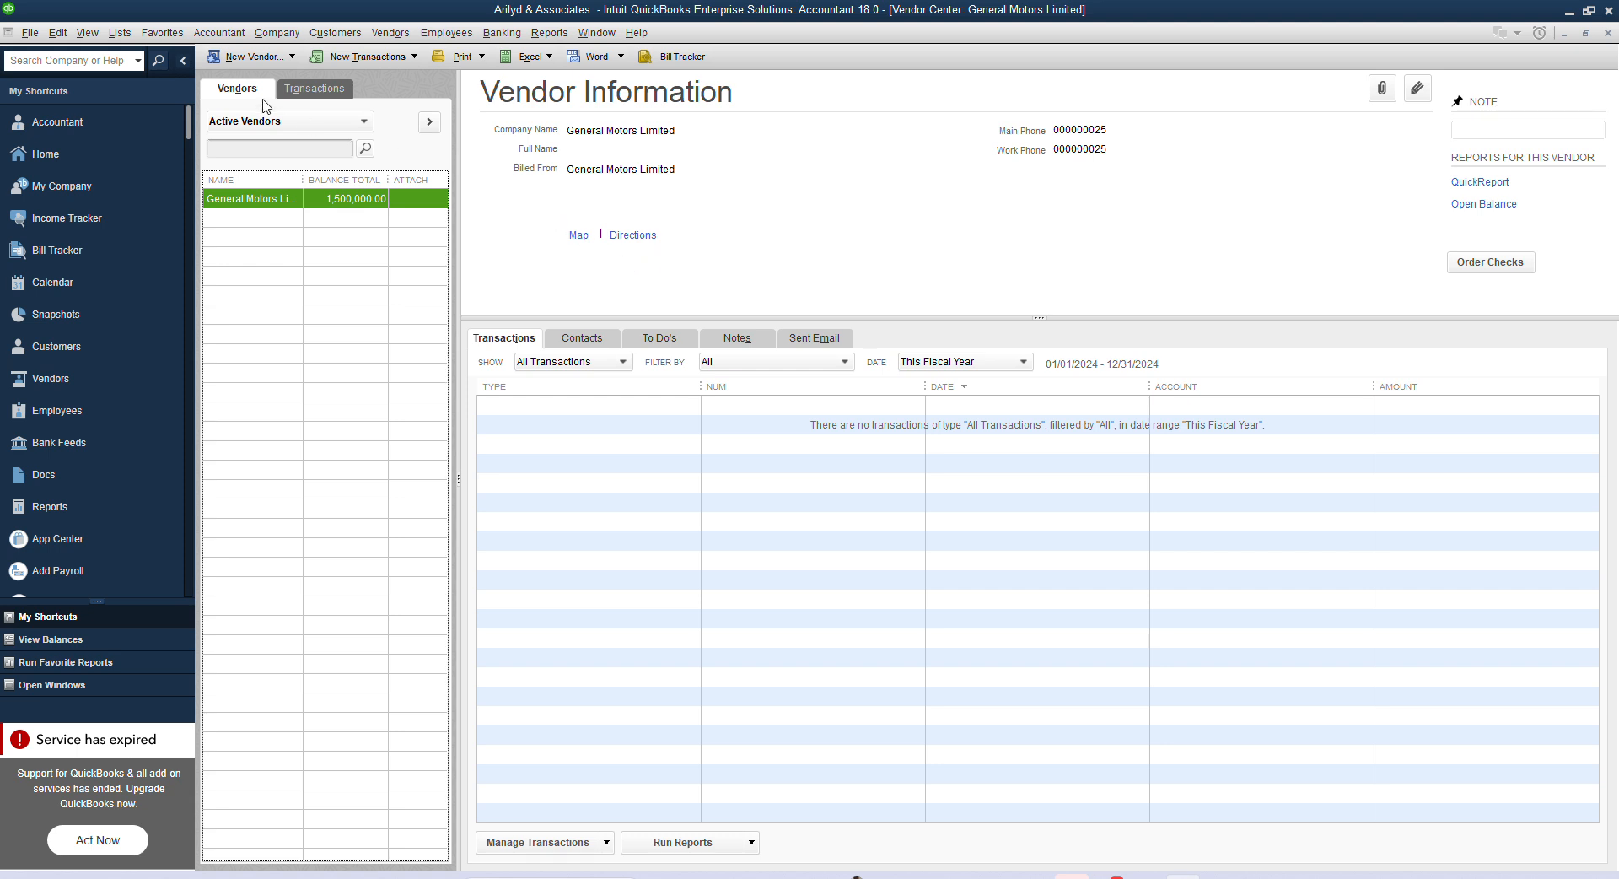
left_click(282, 62)
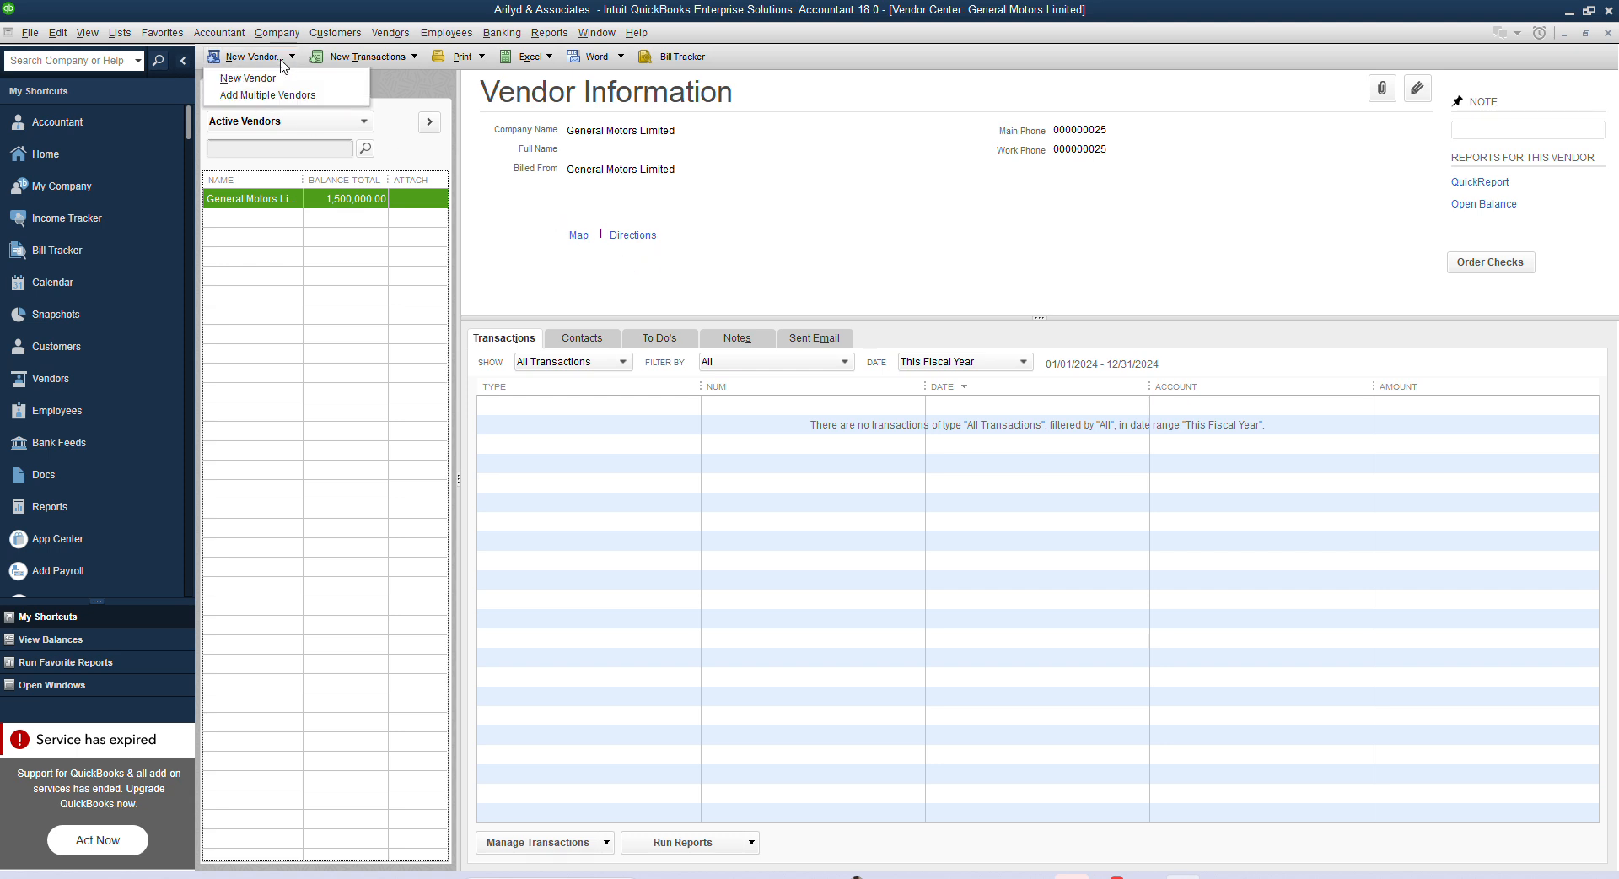
left_click(280, 79)
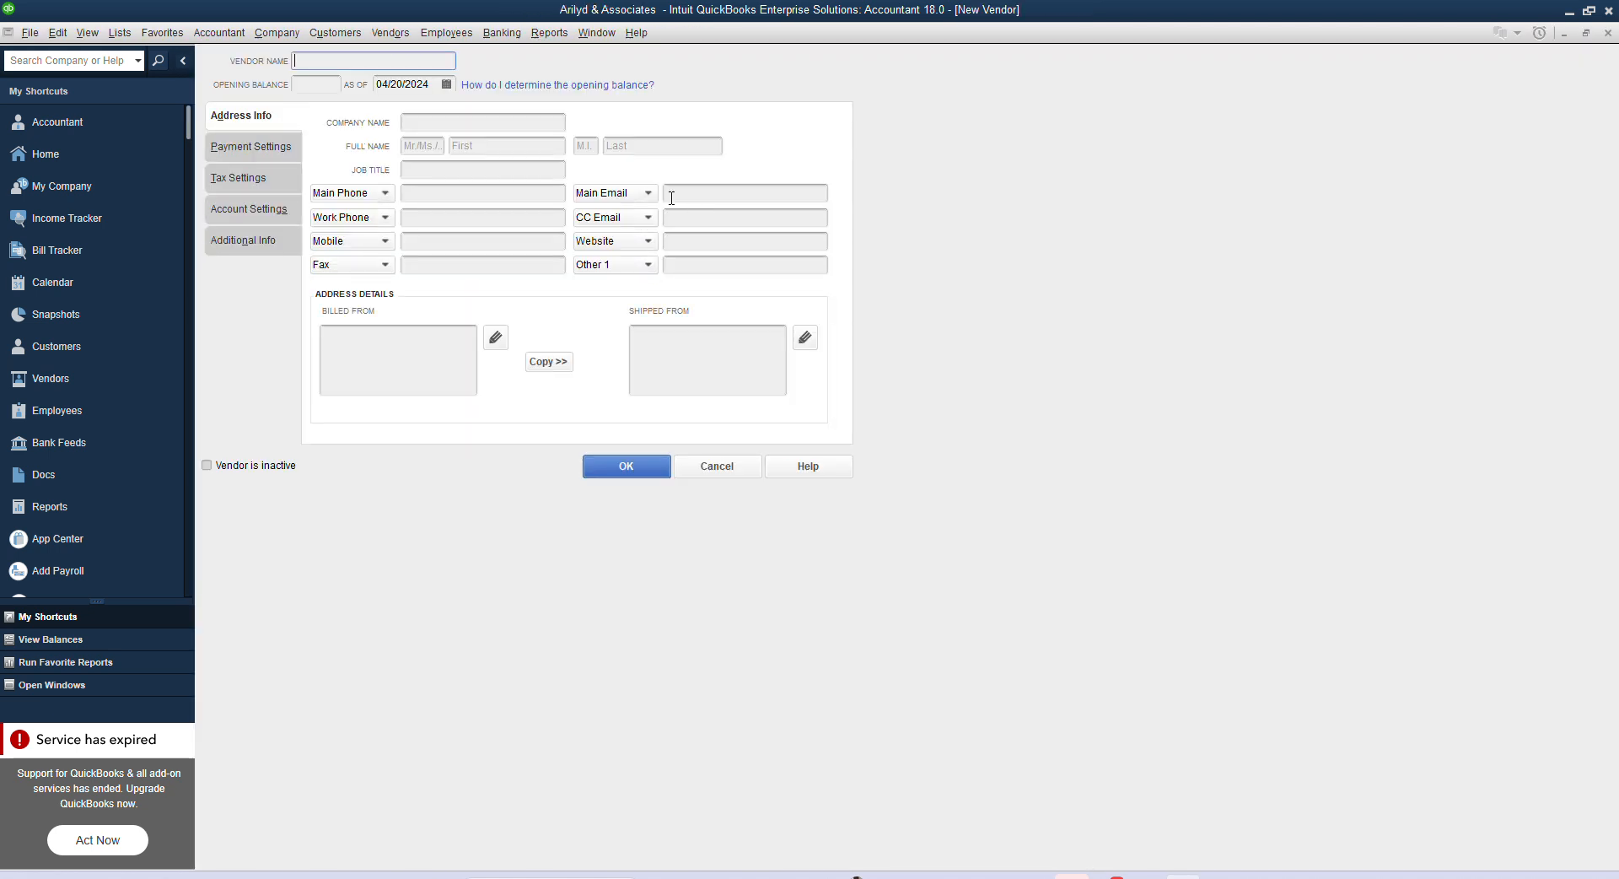
- Set the new vendor's opening balance date to 01/01/2024
left_click(445, 85)
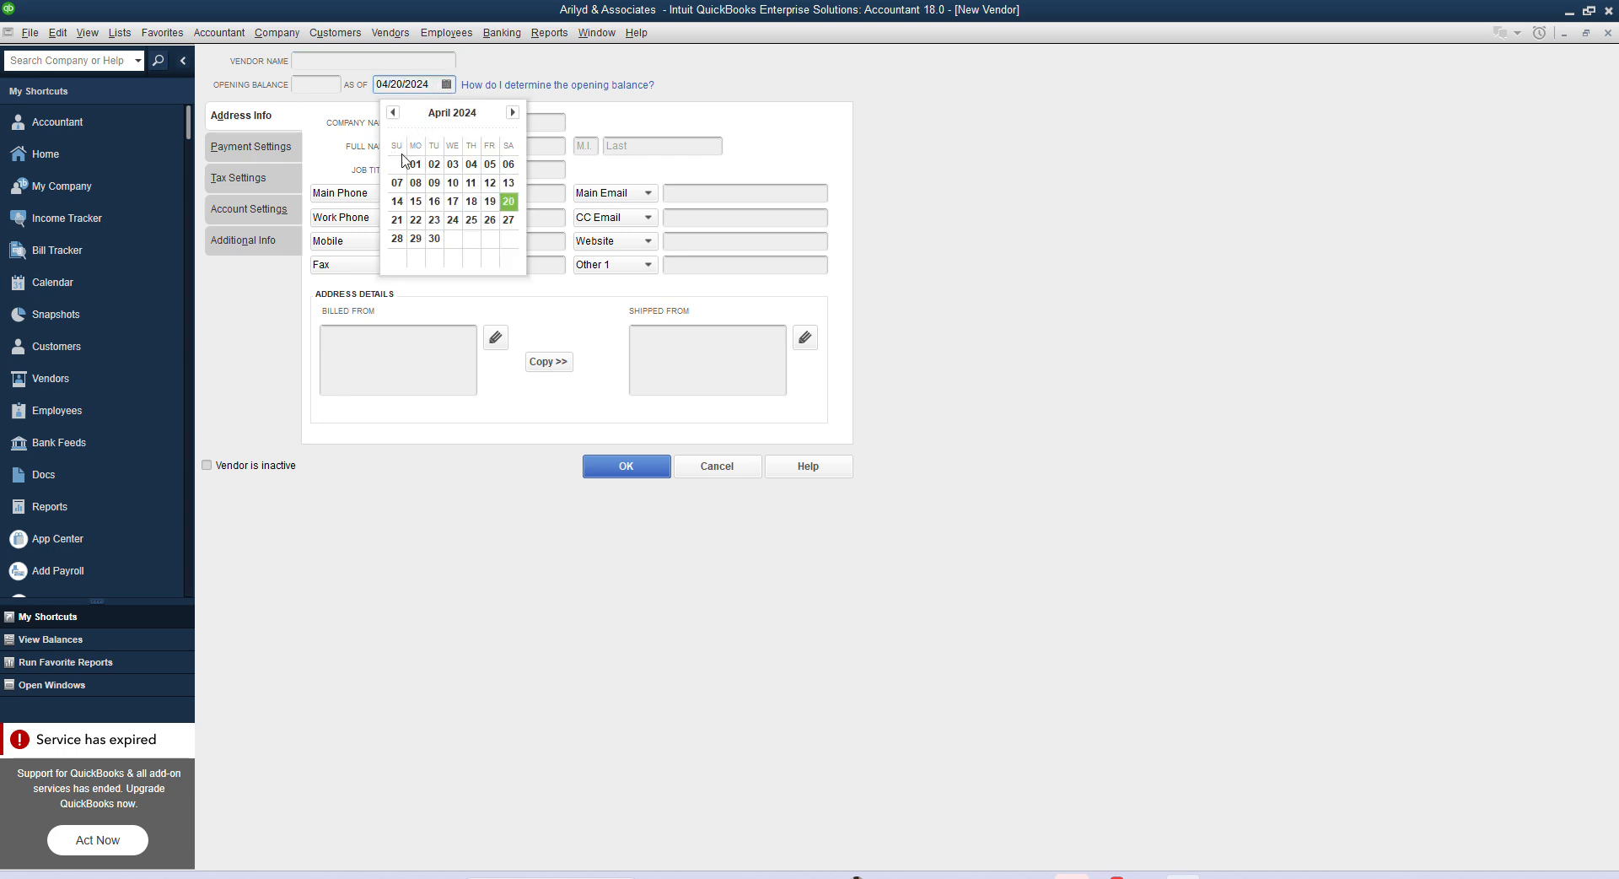
left_click(392, 112)
left_click(392, 112)
left_click(392, 112)
left_click(416, 164)
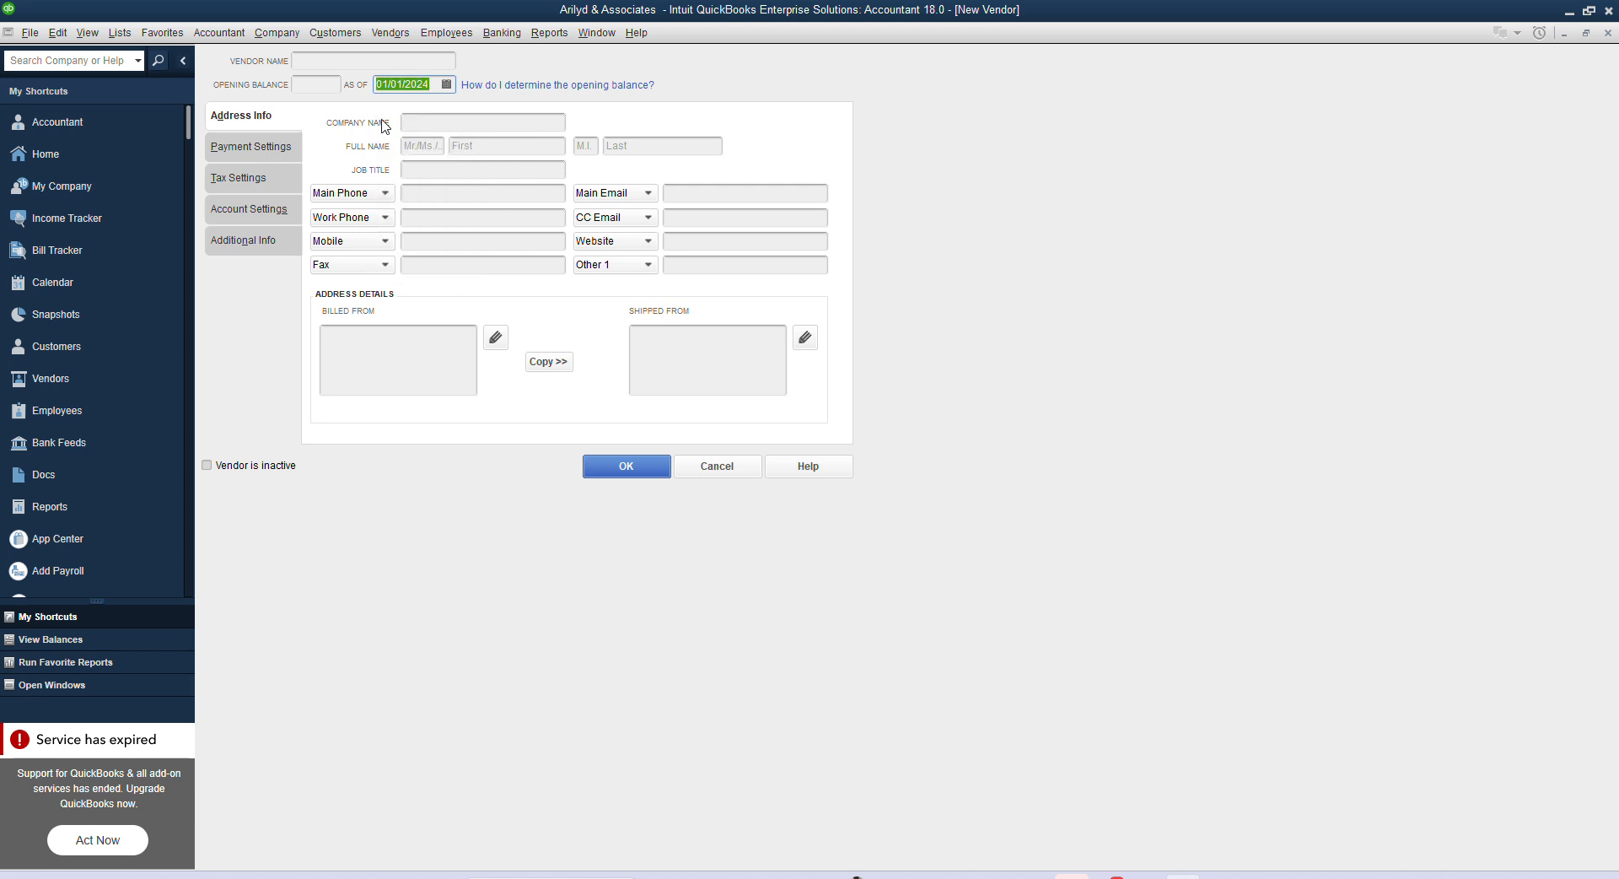
- Enter Kites Computers as the vendor name
left_click(355, 64)
type("ak")
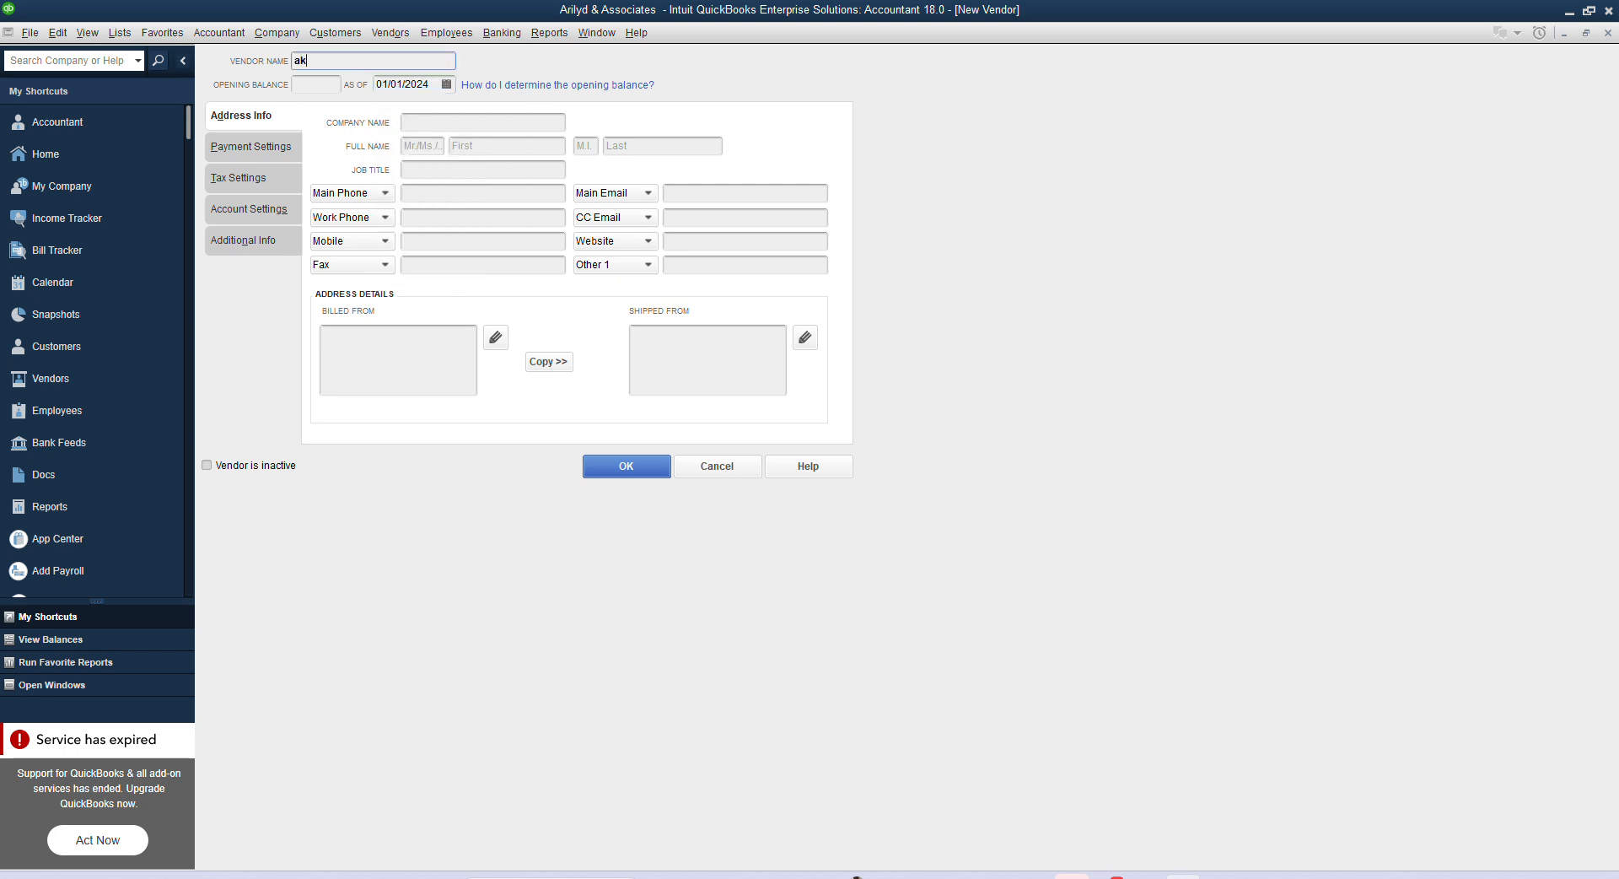
type("aitr")
key("BackSpace")
key("BackSpace")
key("BackSpace")
key("BackSpace")
type("Kites Computers")
- Copy the vendor name into the company name, let it fill the billing address, and save the vendor
left_click_drag(382, 63, 294, 61)
key("ctrl+c")
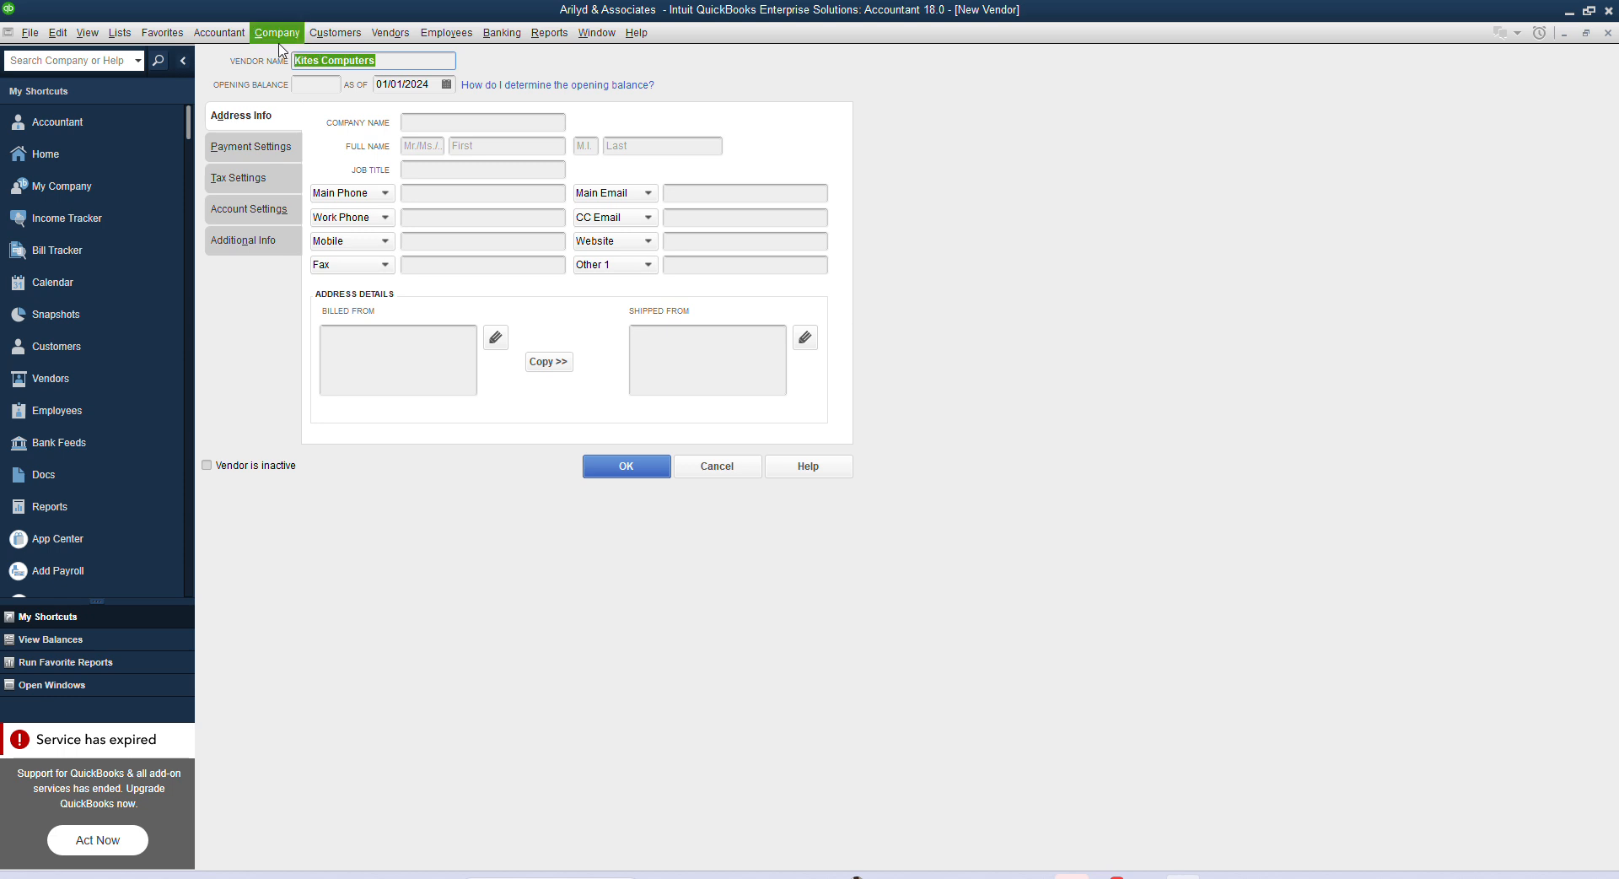
left_click(478, 124)
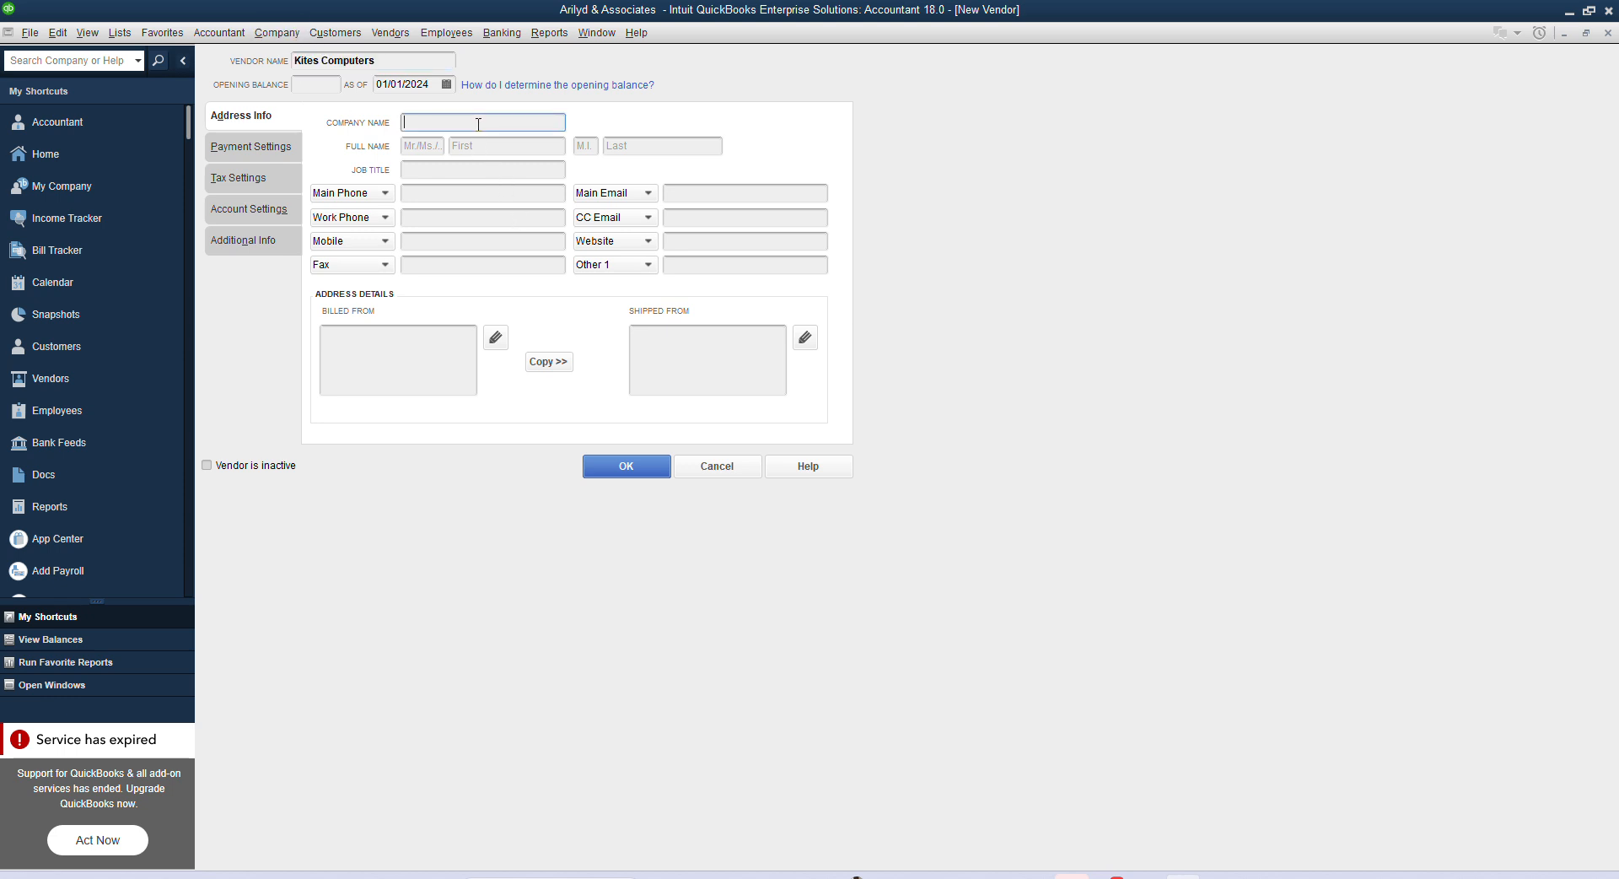
key("ctrl+v")
left_click(435, 334)
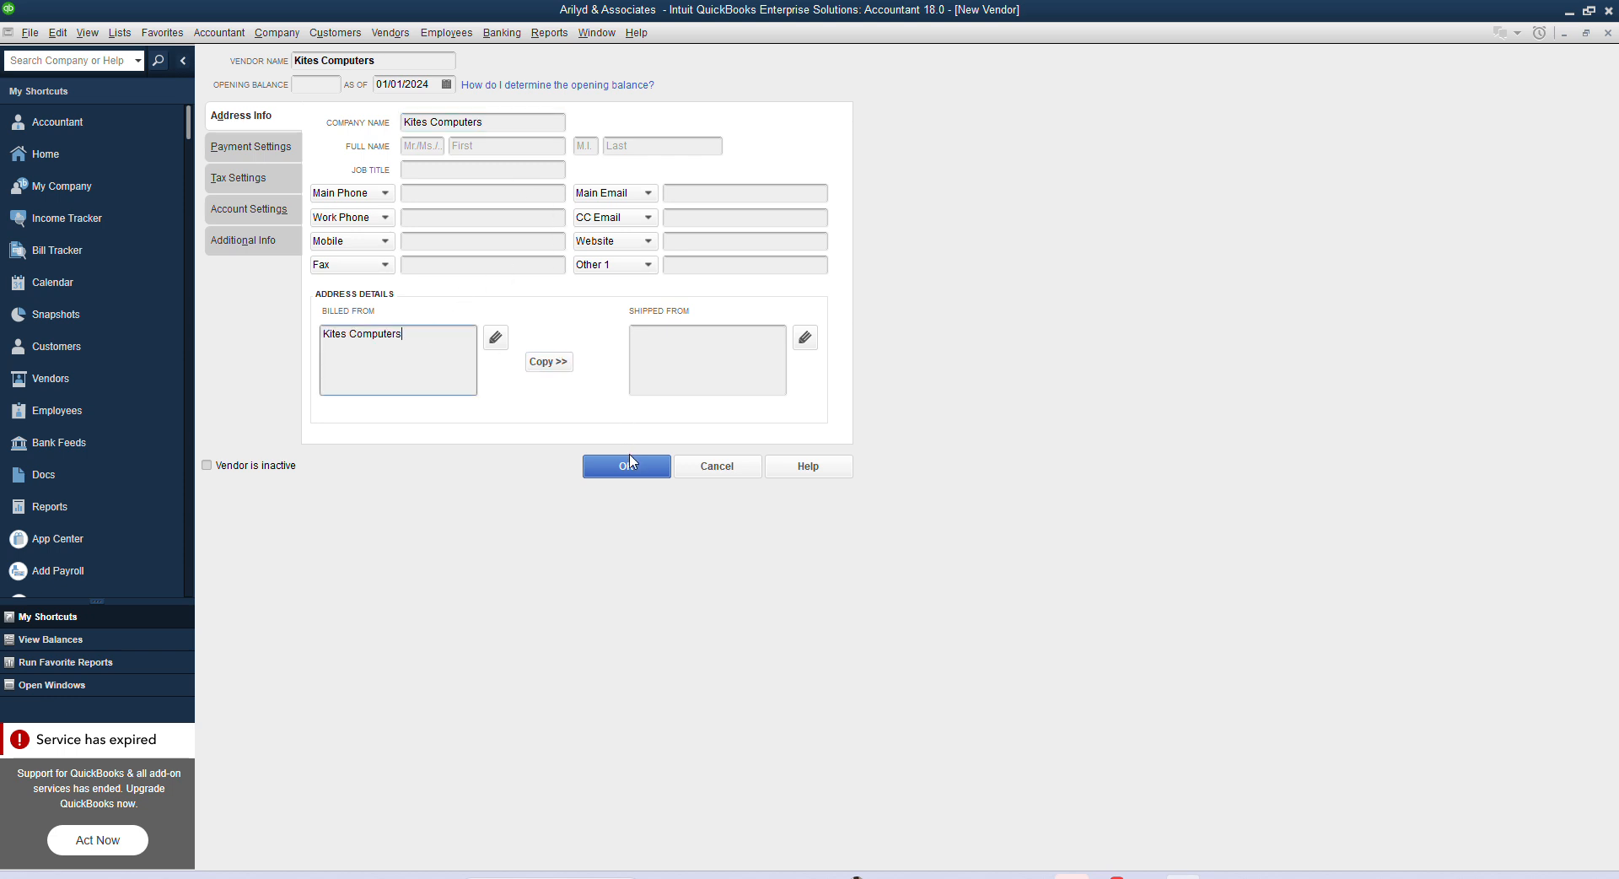
left_click(626, 466)
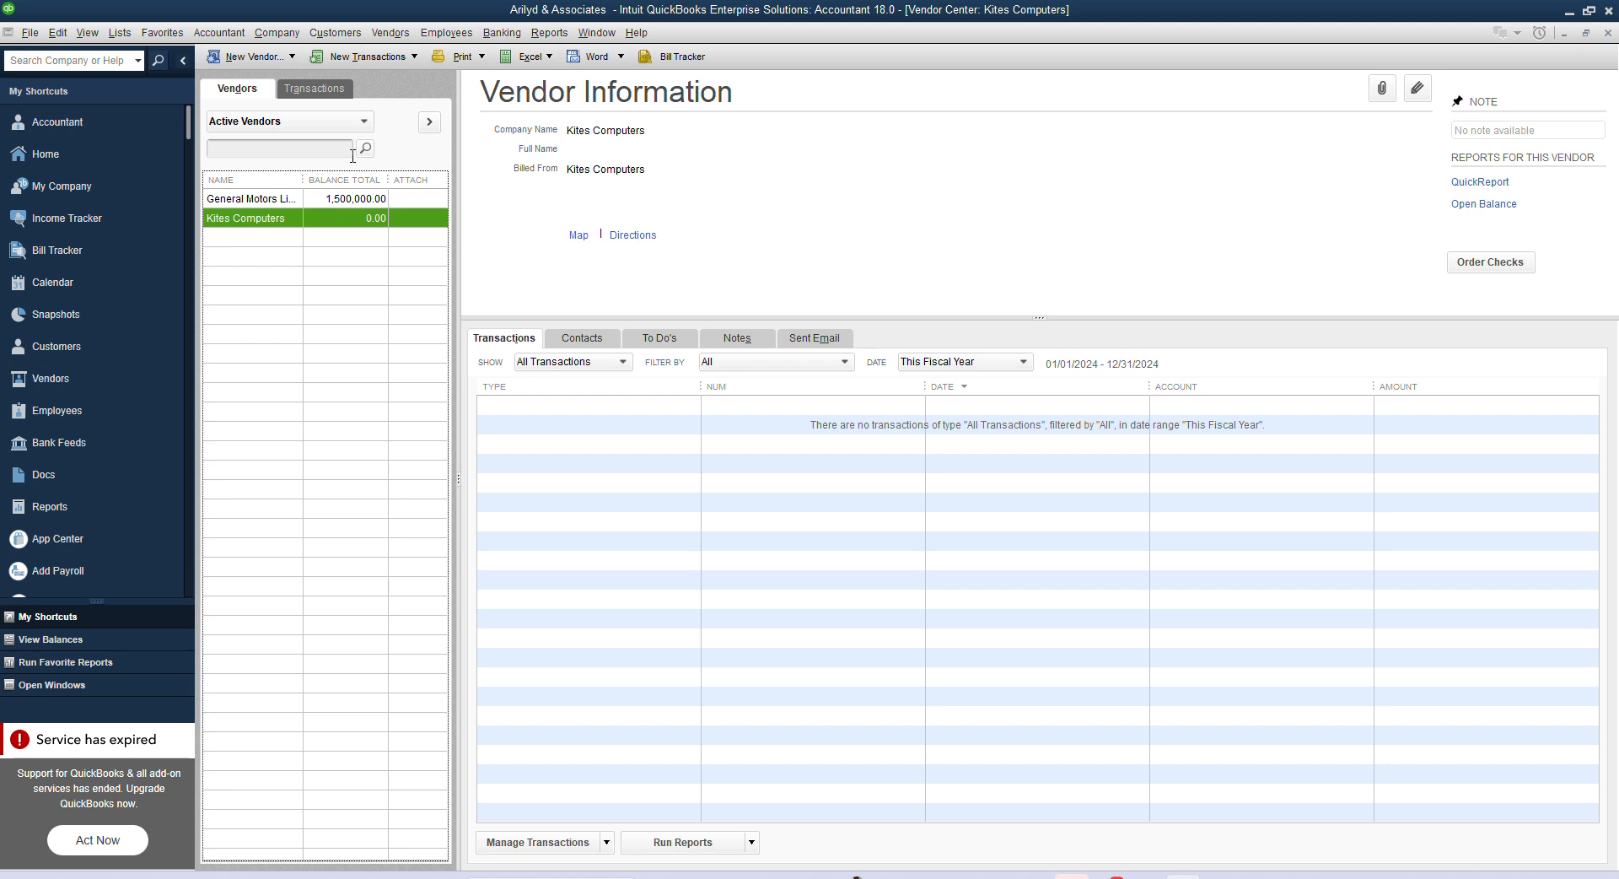
- Start a new vendor record named Victoria Furnitures and copy its name
left_click(290, 57)
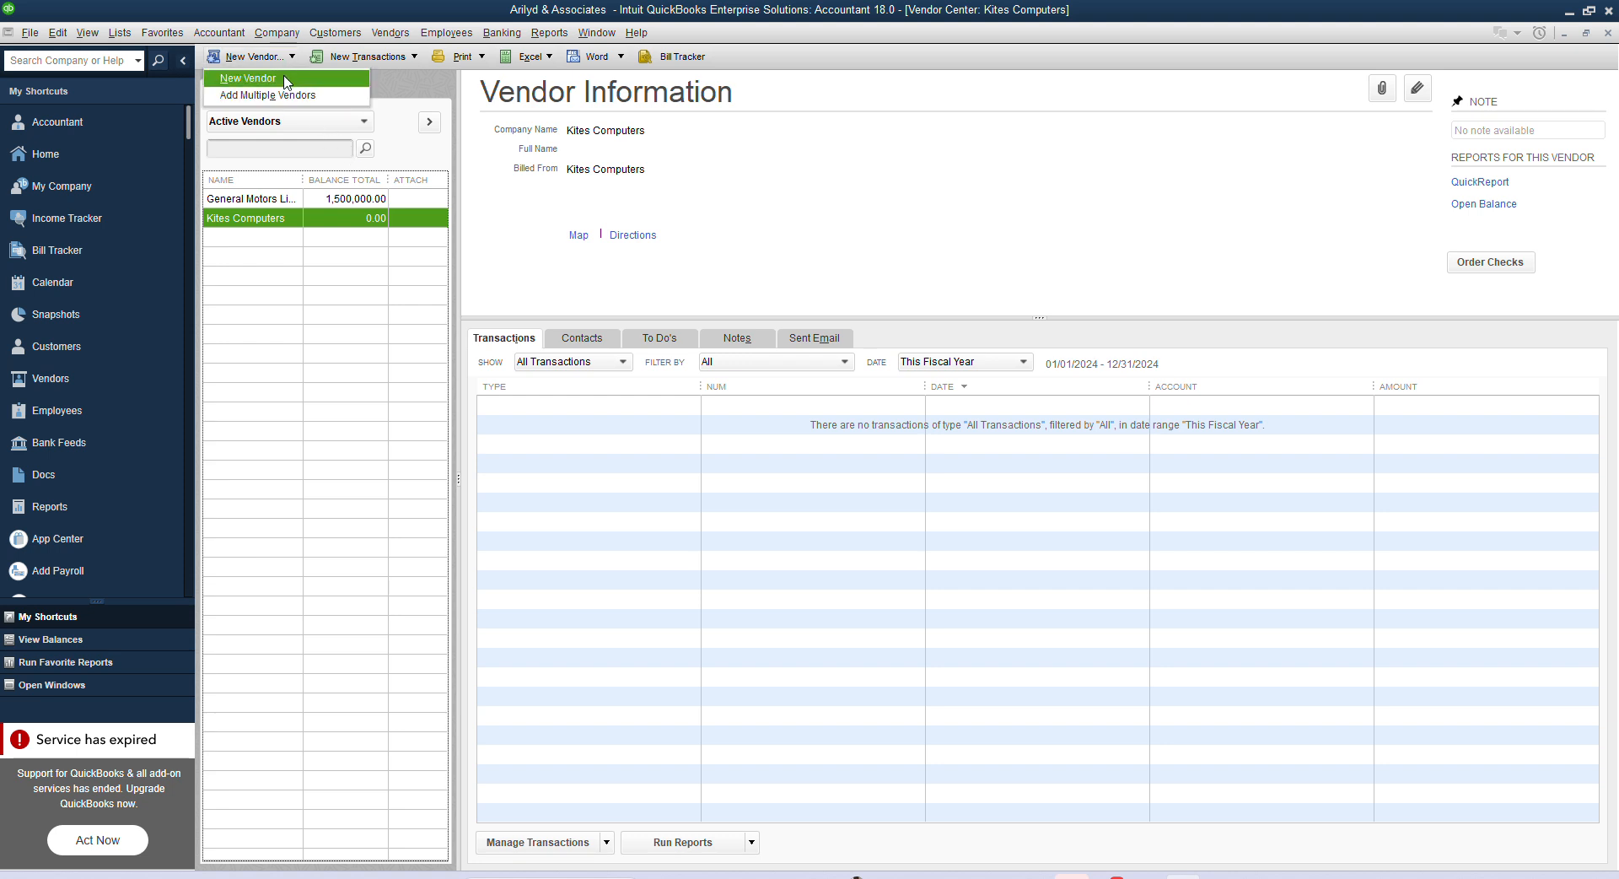
left_click(284, 79)
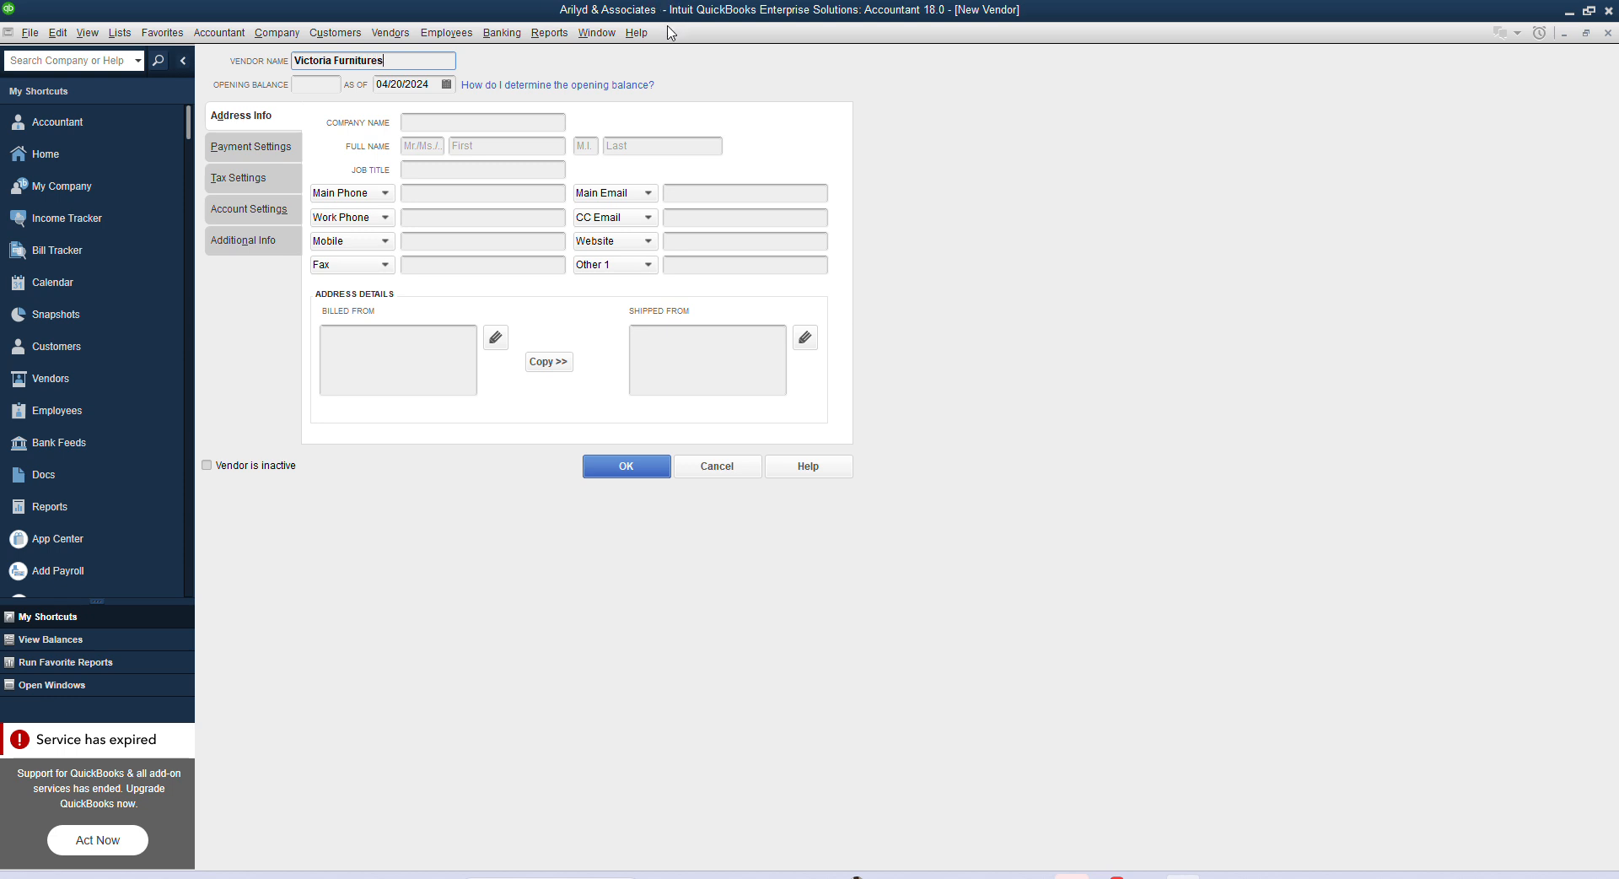
left_click_drag(380, 60, 295, 57)
key("ctrl+c")
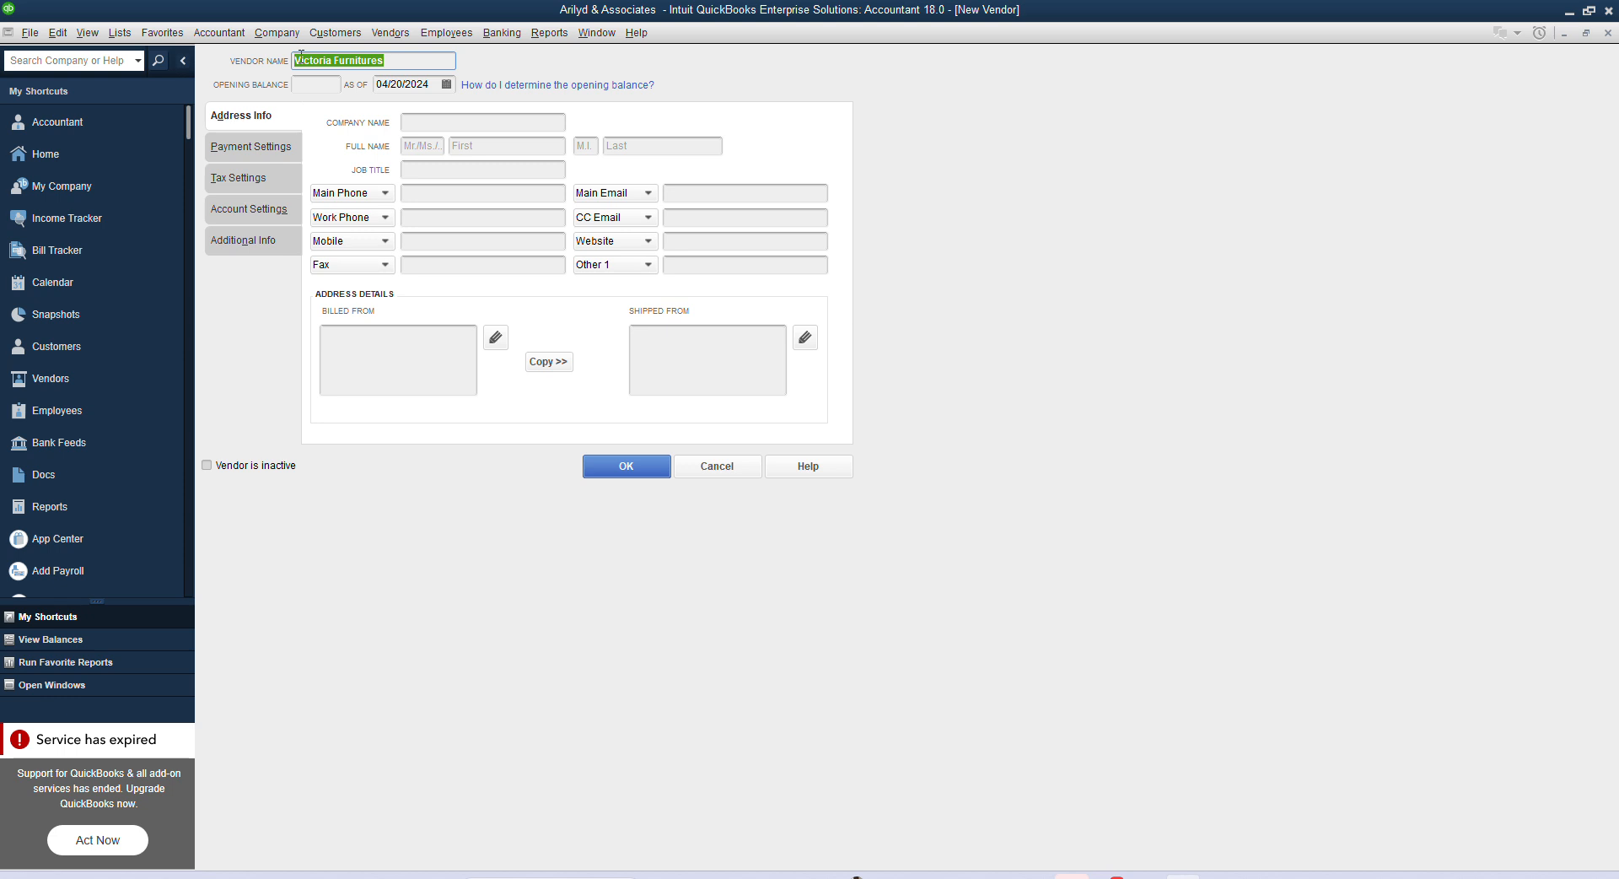
- Set the opening balance date of Victoria Furnitures to 01/01/2024
left_click(446, 84)
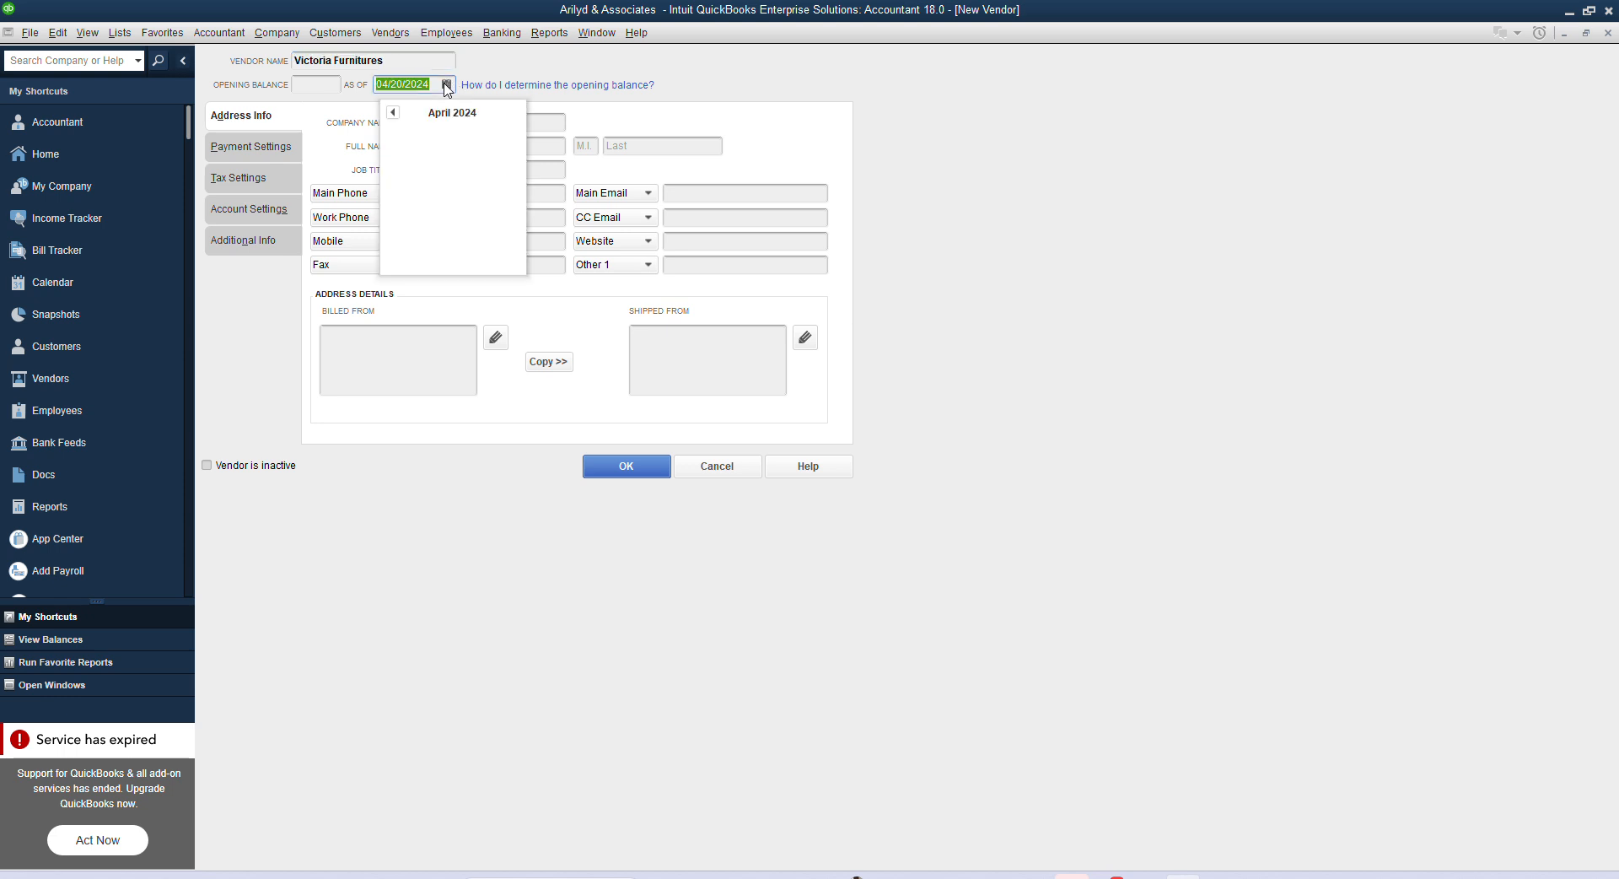
left_click(393, 113)
left_click(392, 113)
left_click(392, 113)
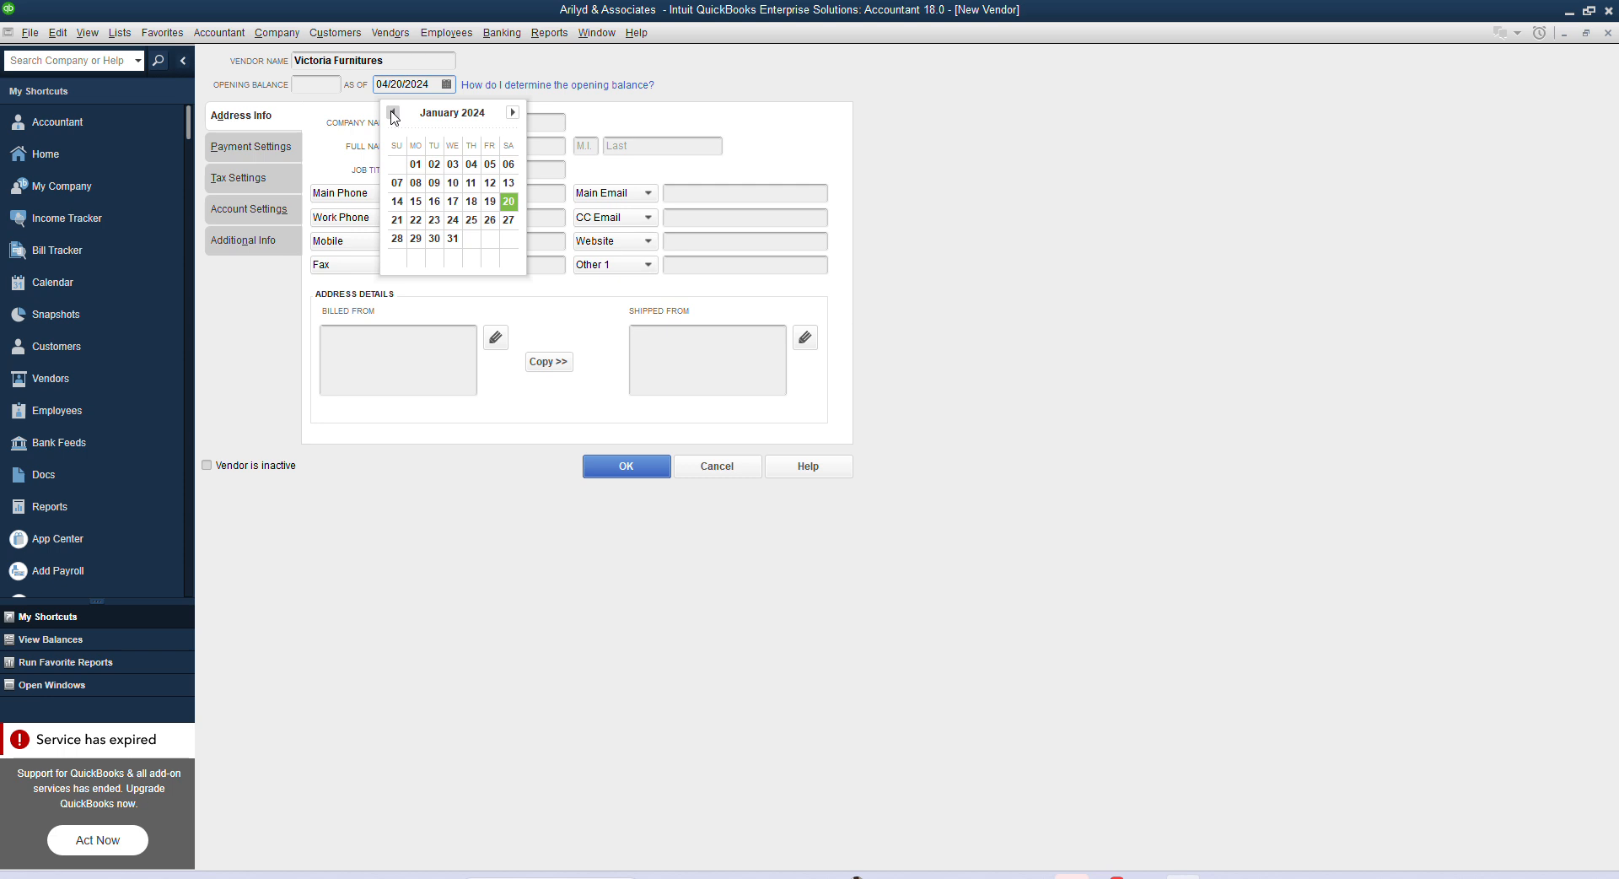
left_click(415, 163)
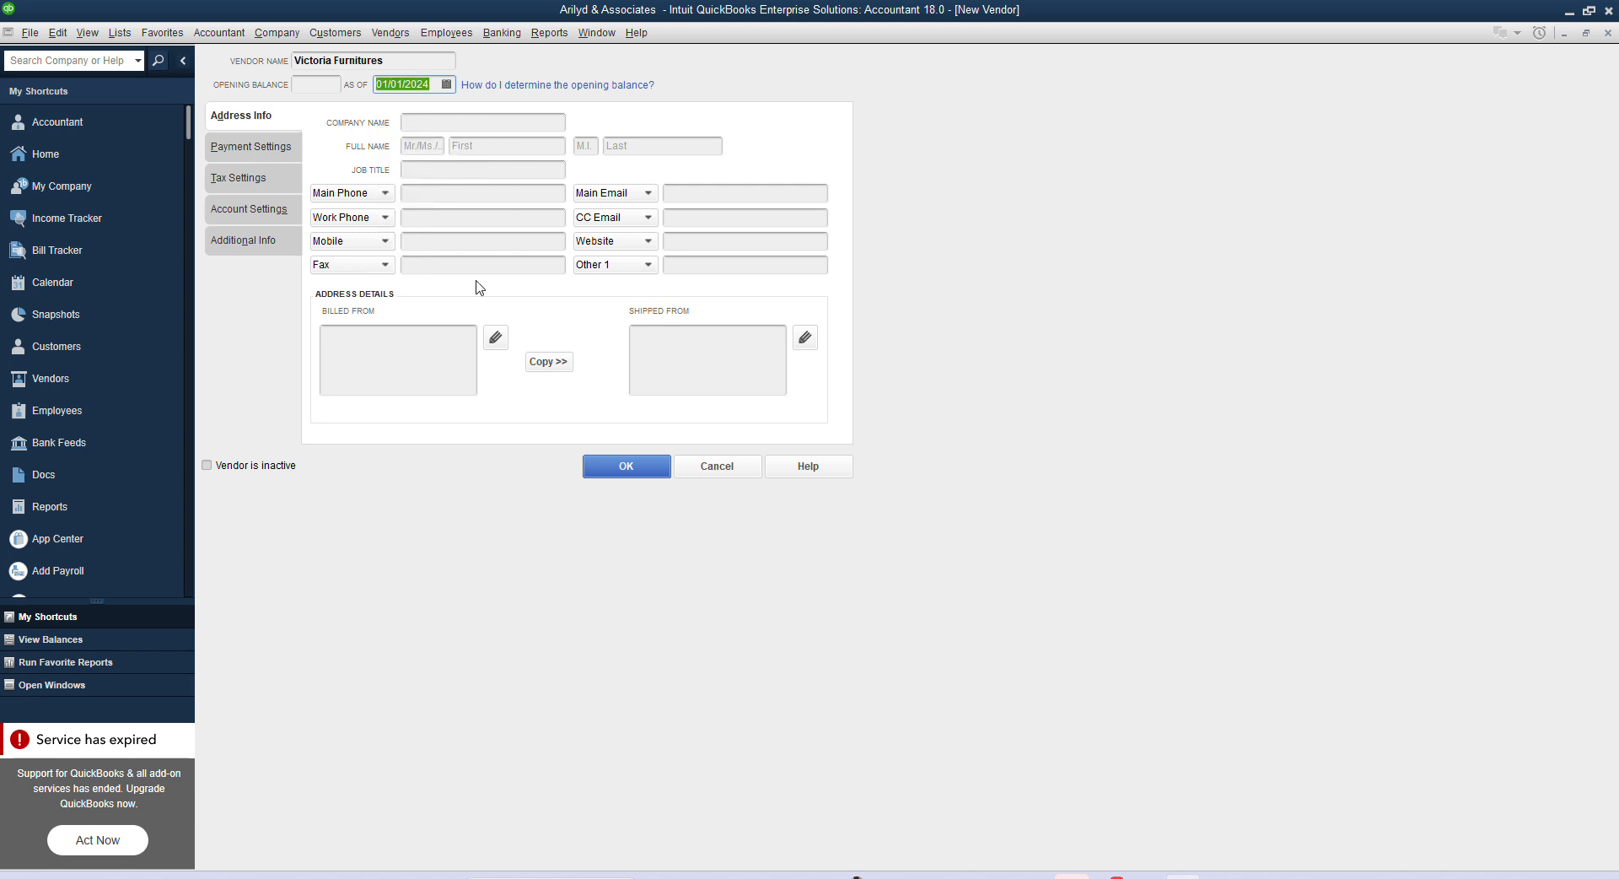
- Paste Victoria Furnitures as the company name, let it fill the billing address, and save the vendor
left_click(422, 121)
key("ctrl+v")
left_click(416, 334)
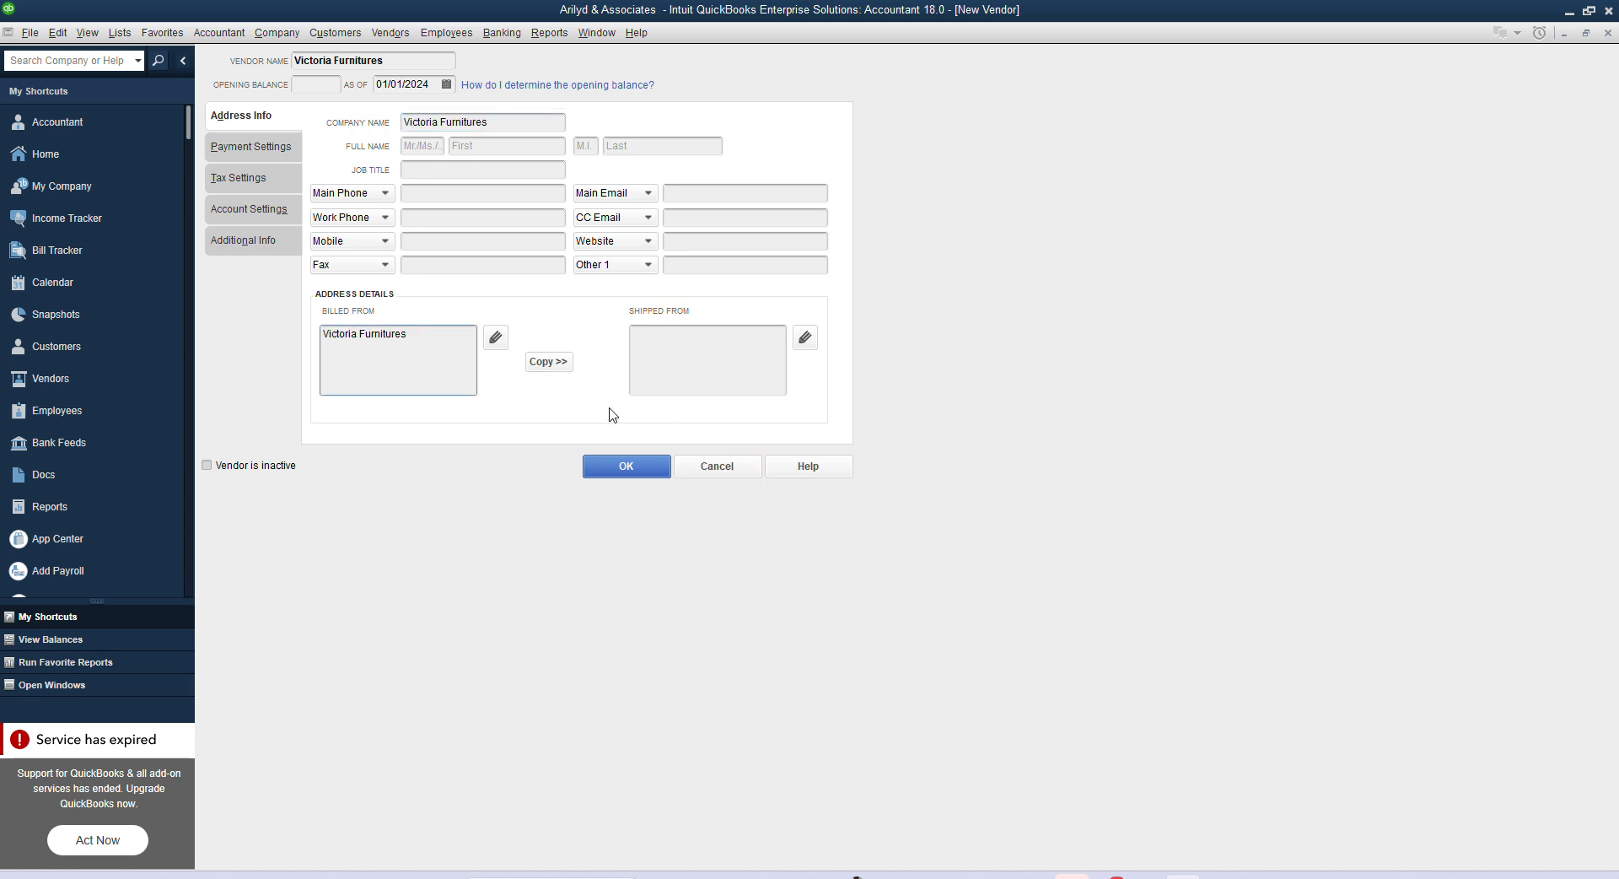
left_click(629, 469)
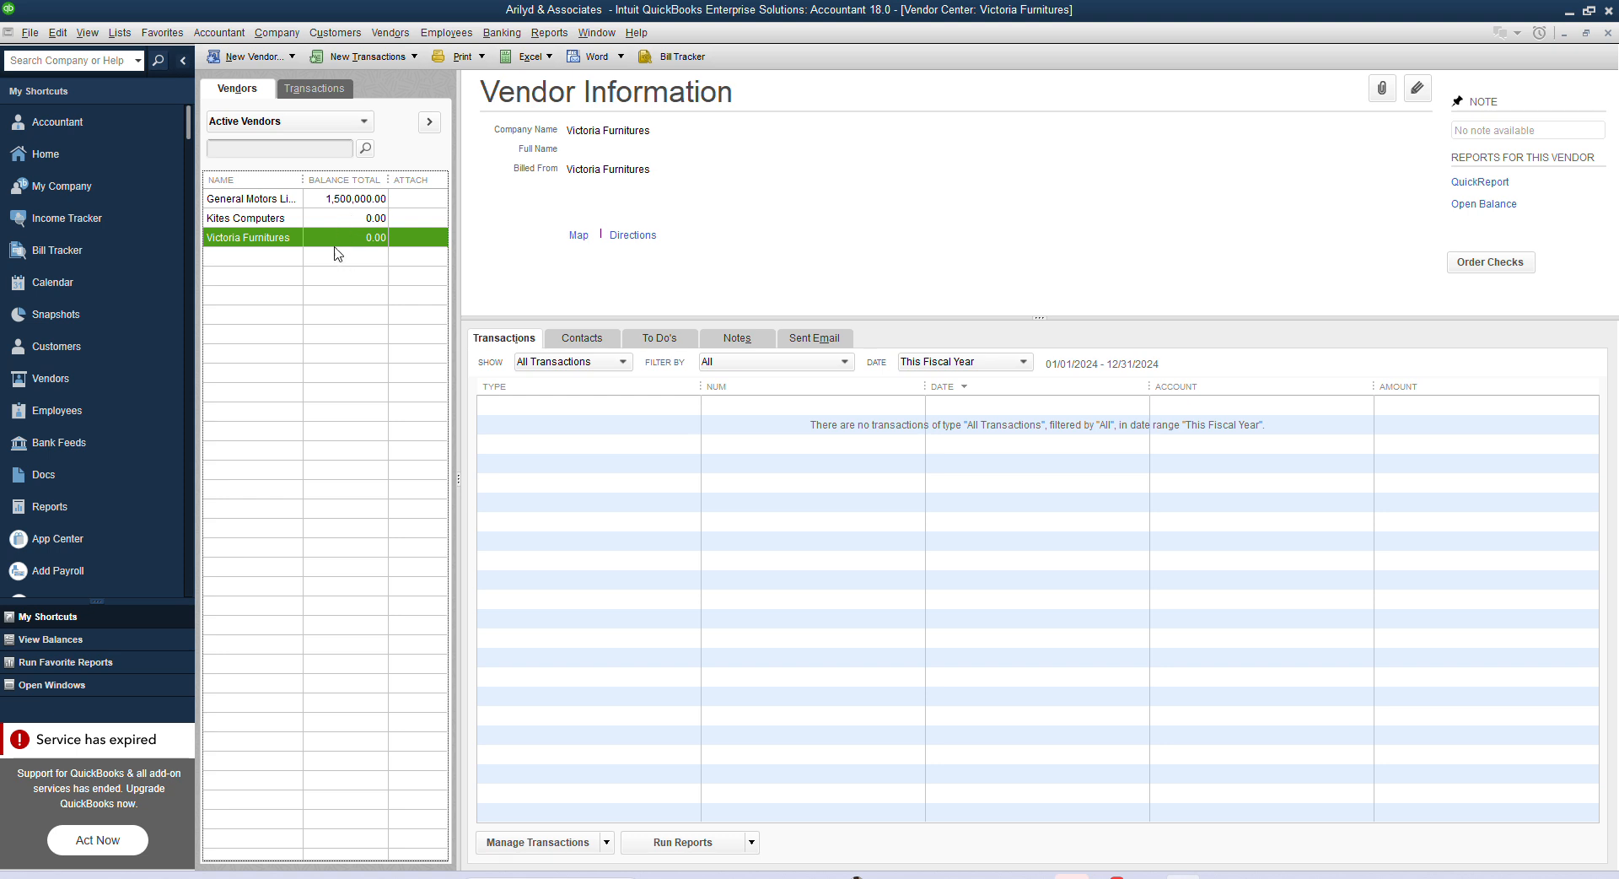
- Review the General Motors Limited vendor record, and open a new general journal entry
left_click(344, 205)
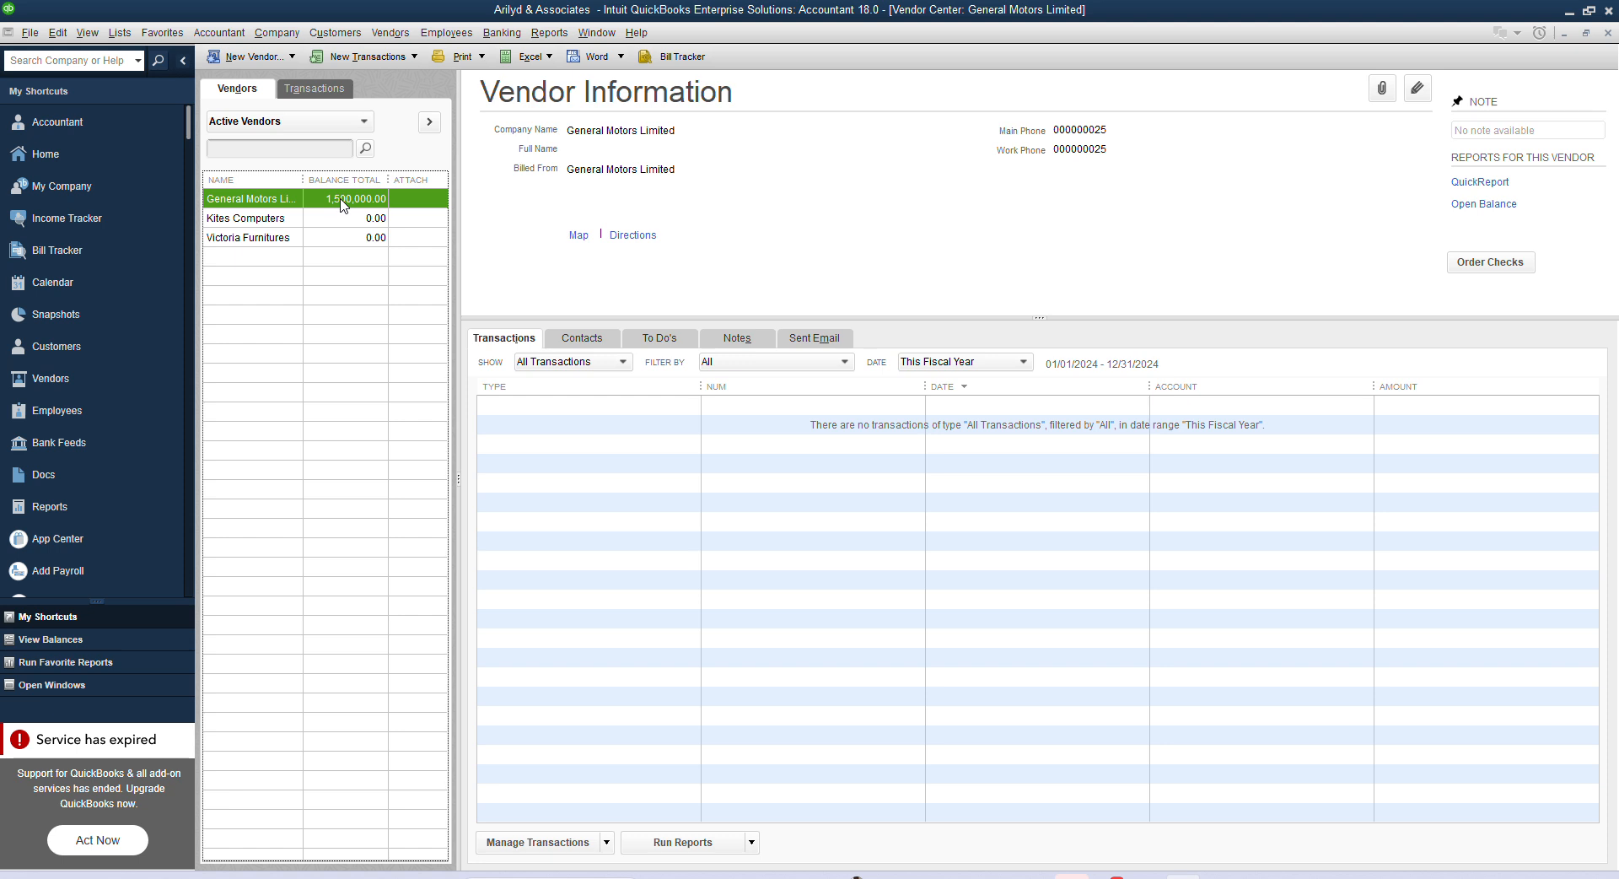
double_click(343, 205)
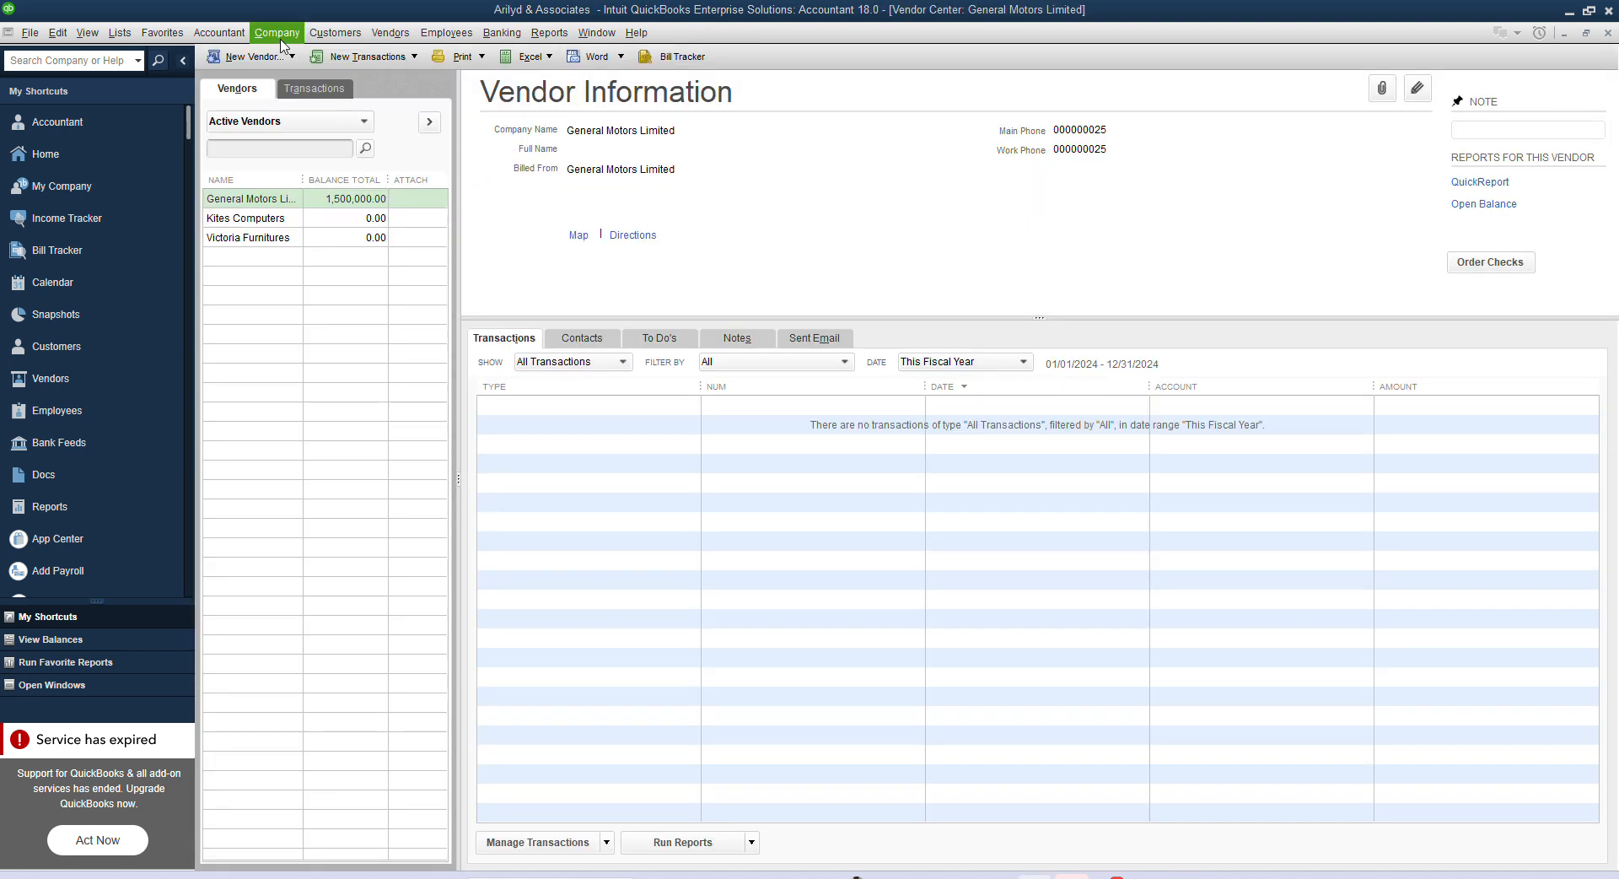
left_click(276, 38)
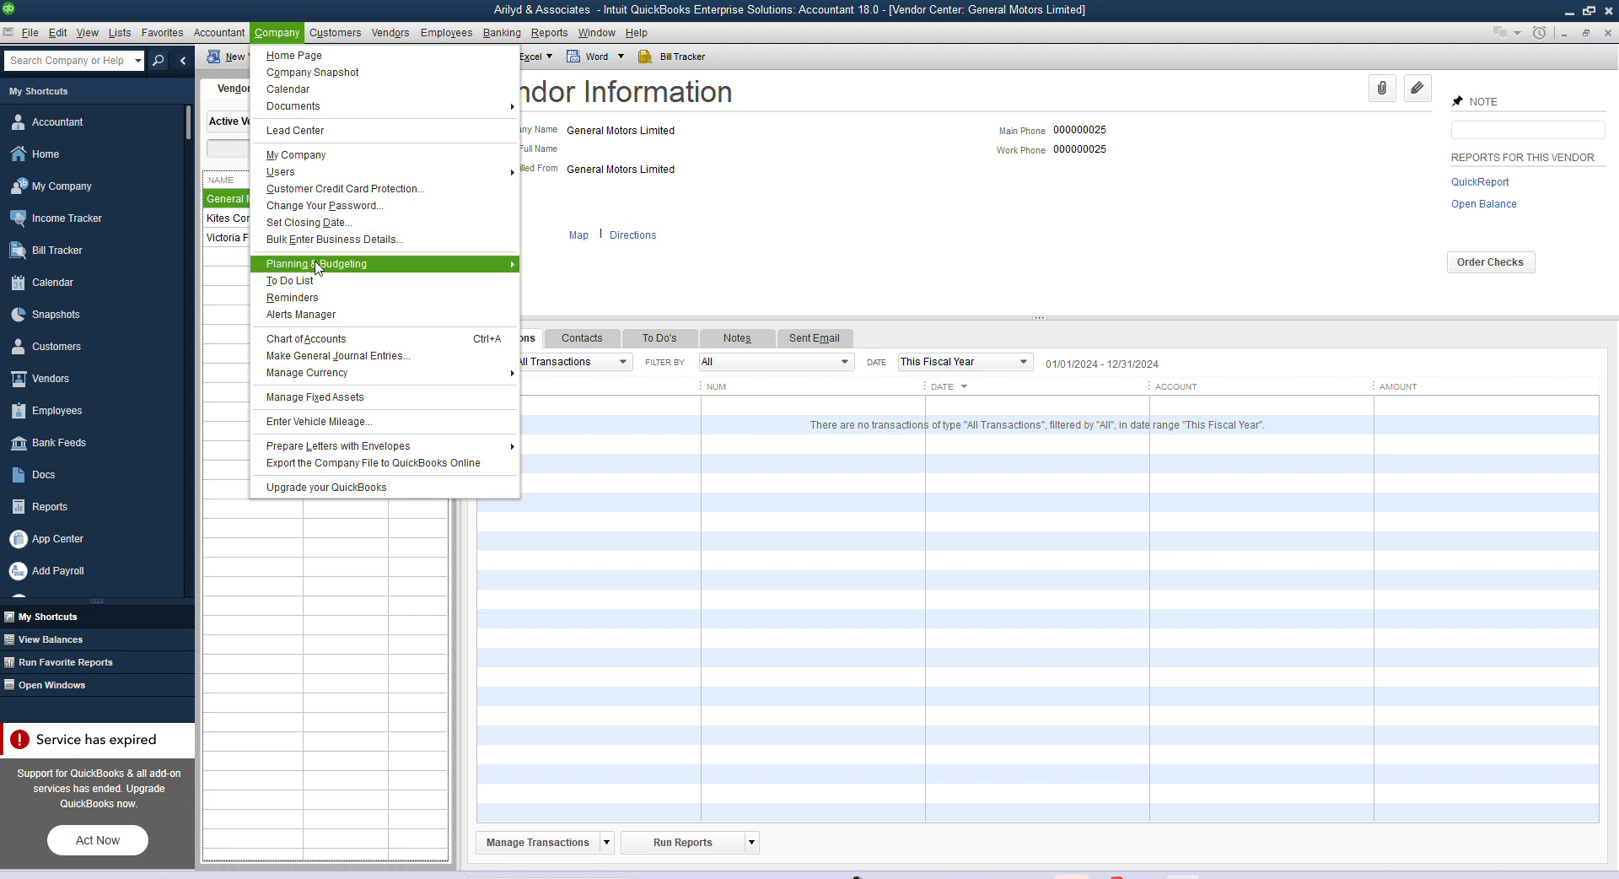
left_click(318, 356)
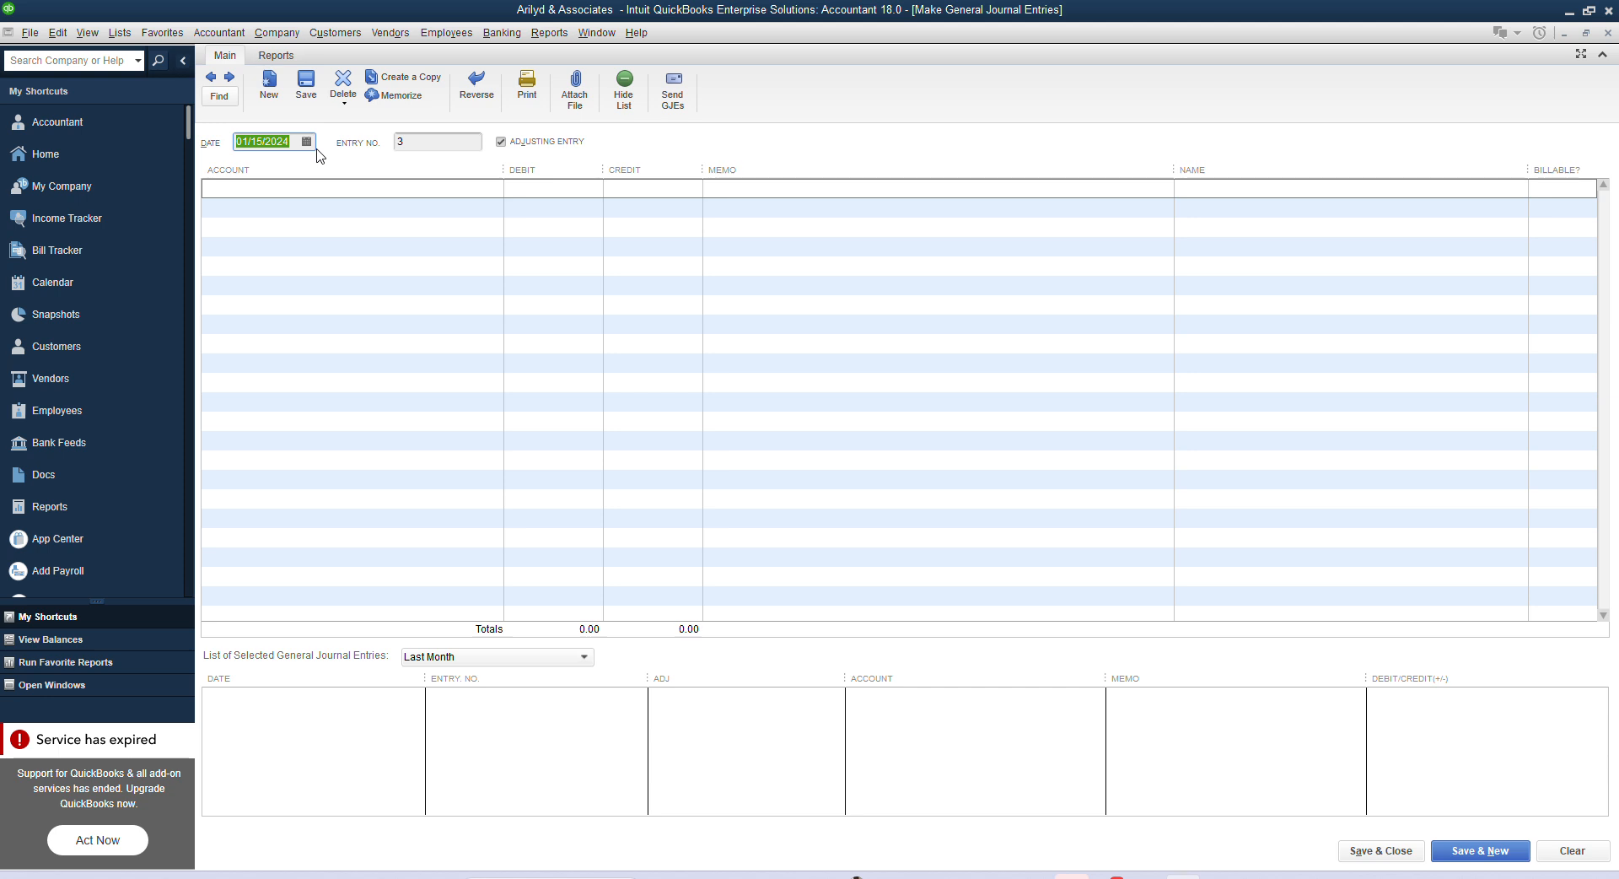
- Debit the Computers fixed asset account 500,000 on the first journal line, checking the cost in the assignment PDF
left_click(318, 190)
type("Computer and Internet Expenses")
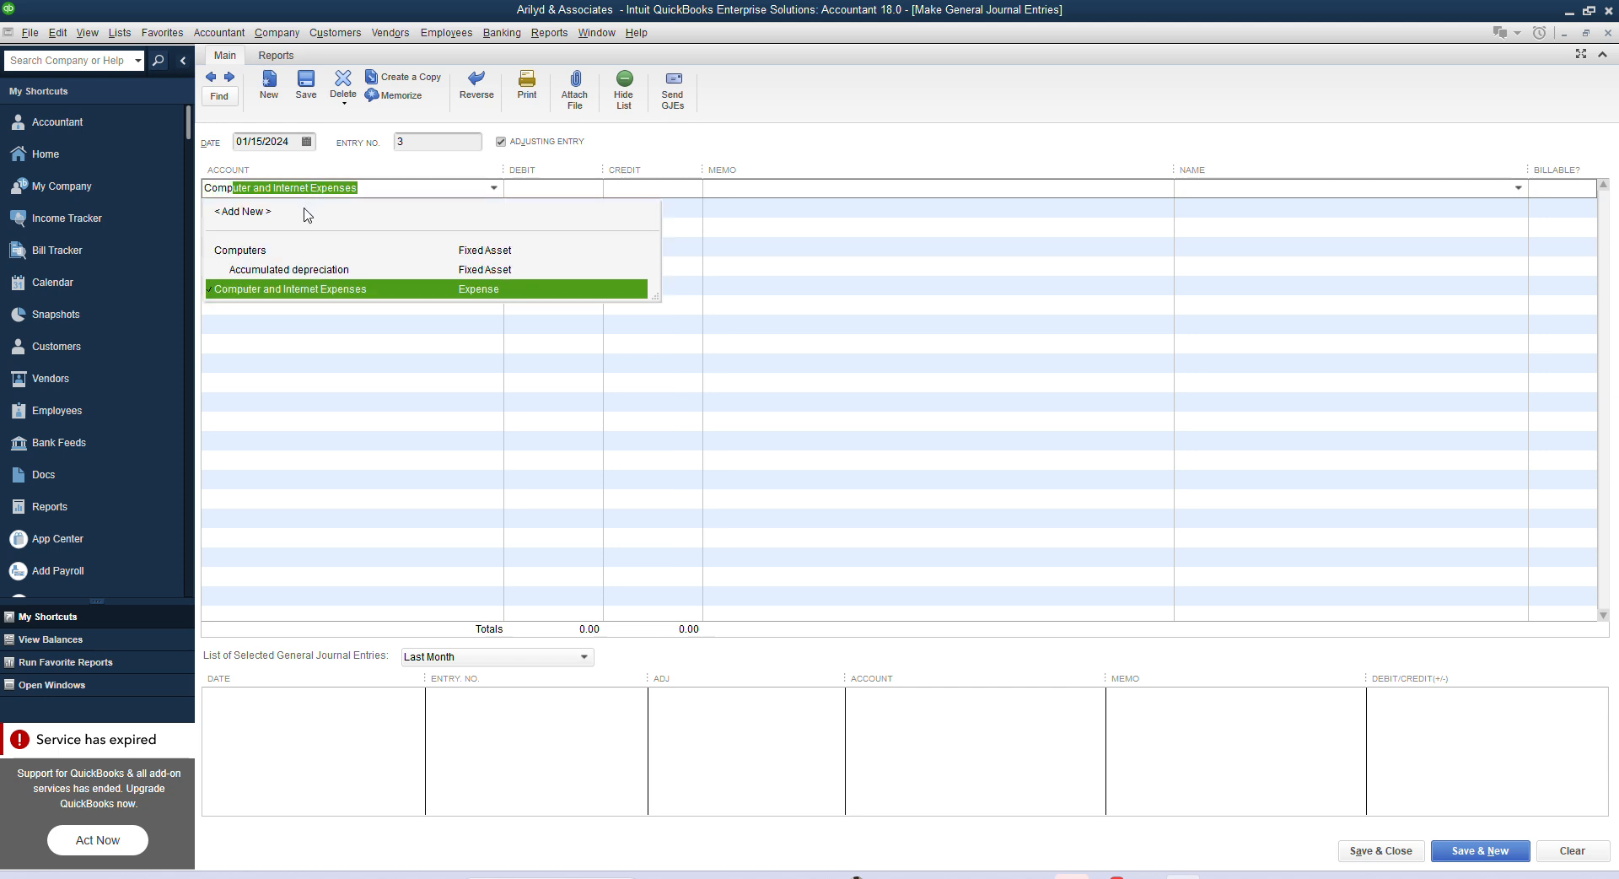
left_click(288, 251)
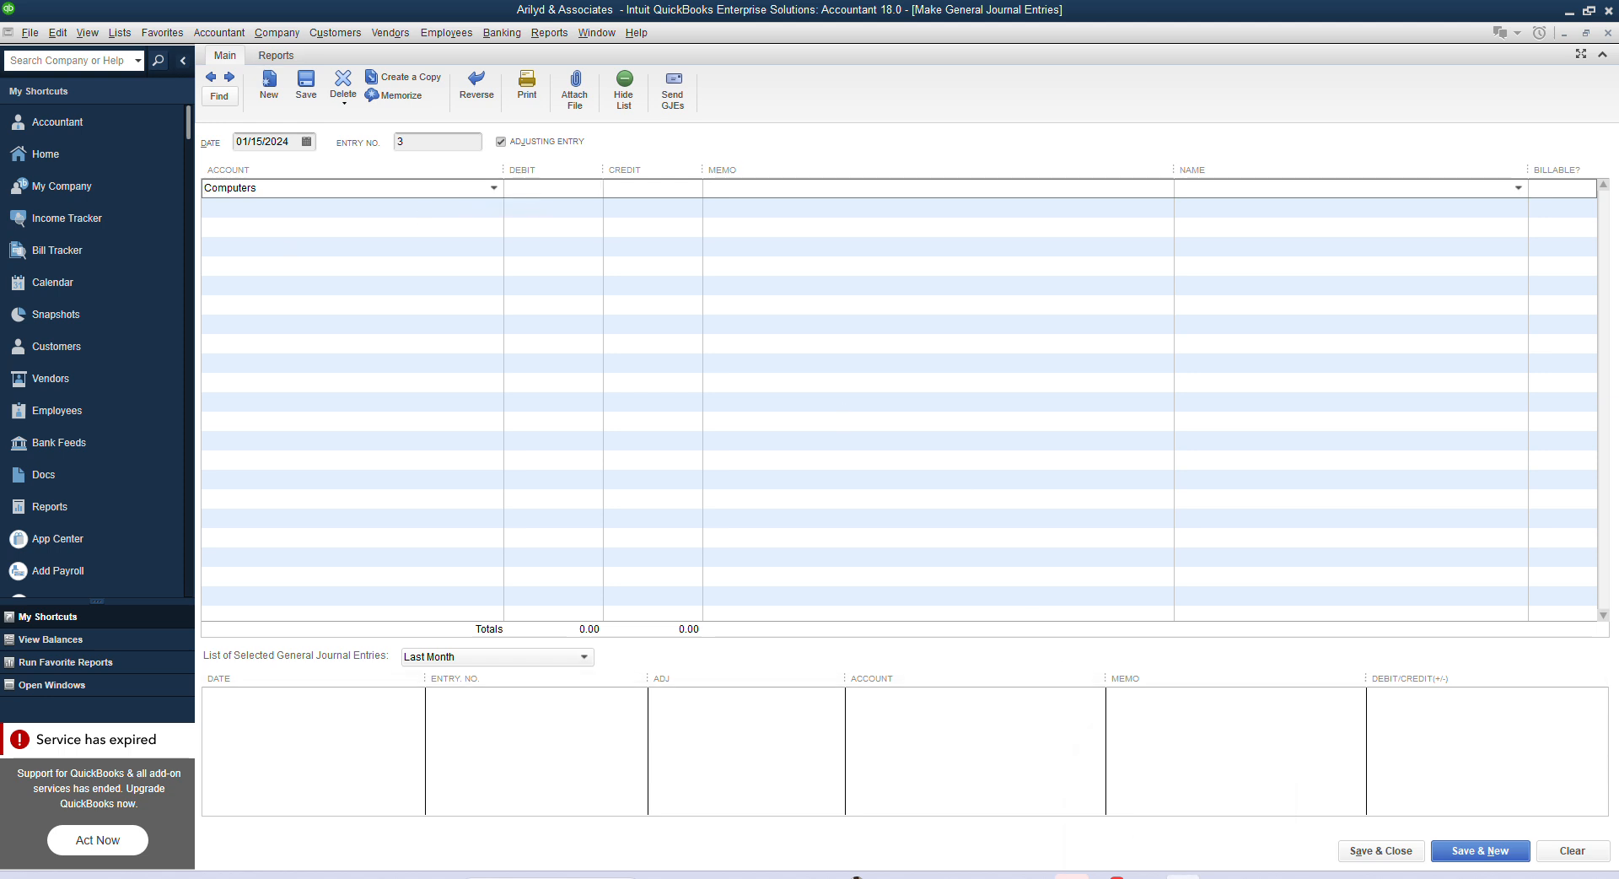
mouse_move(1145, 877)
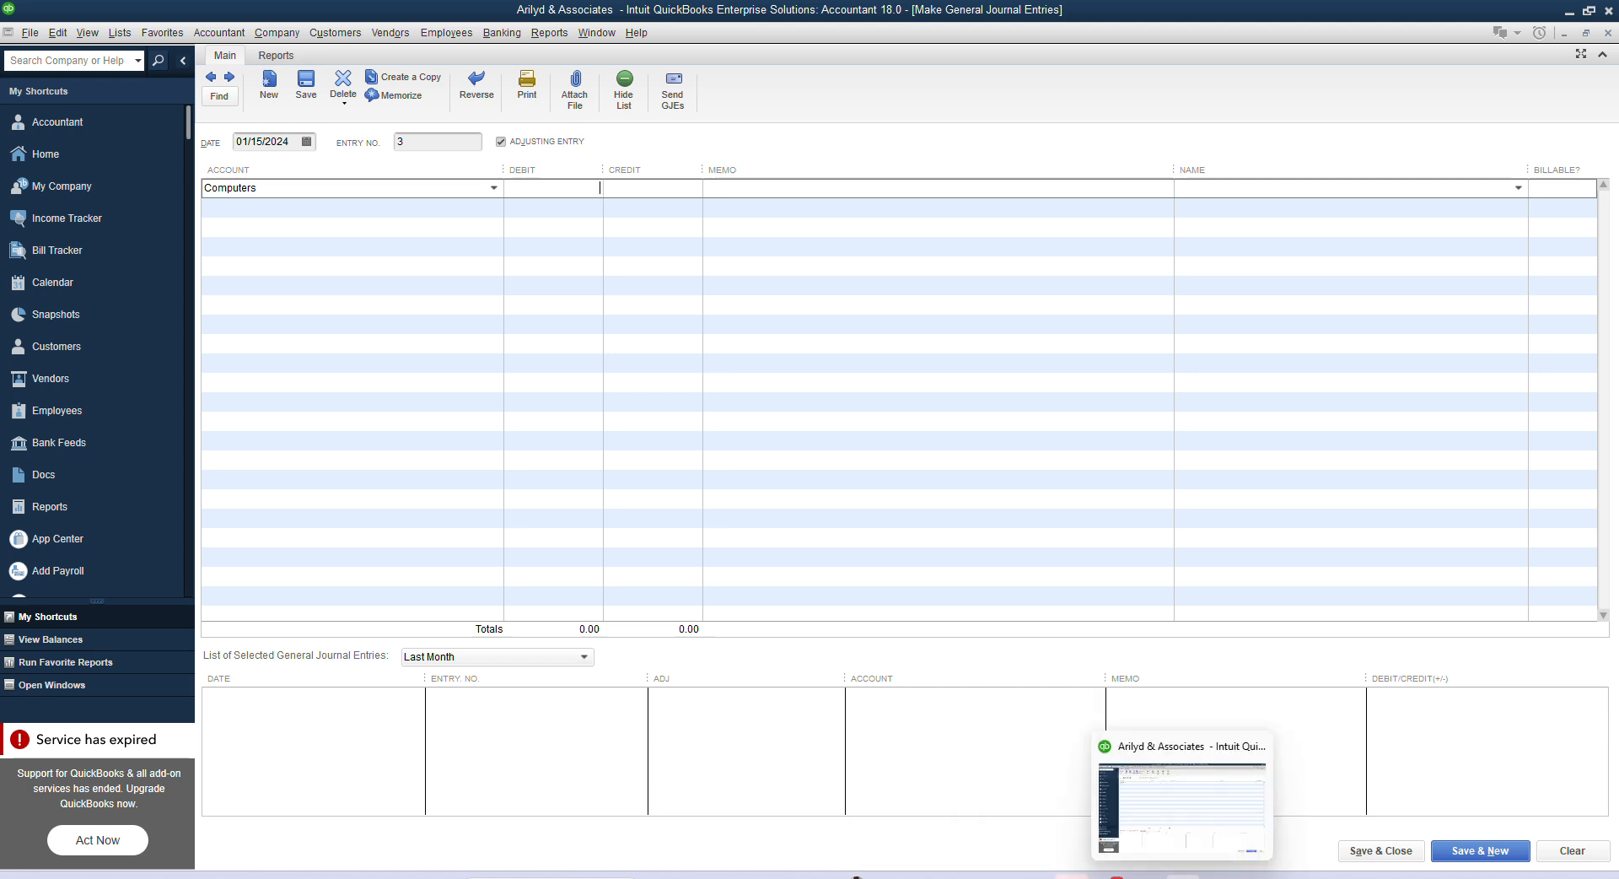
left_click(1145, 877)
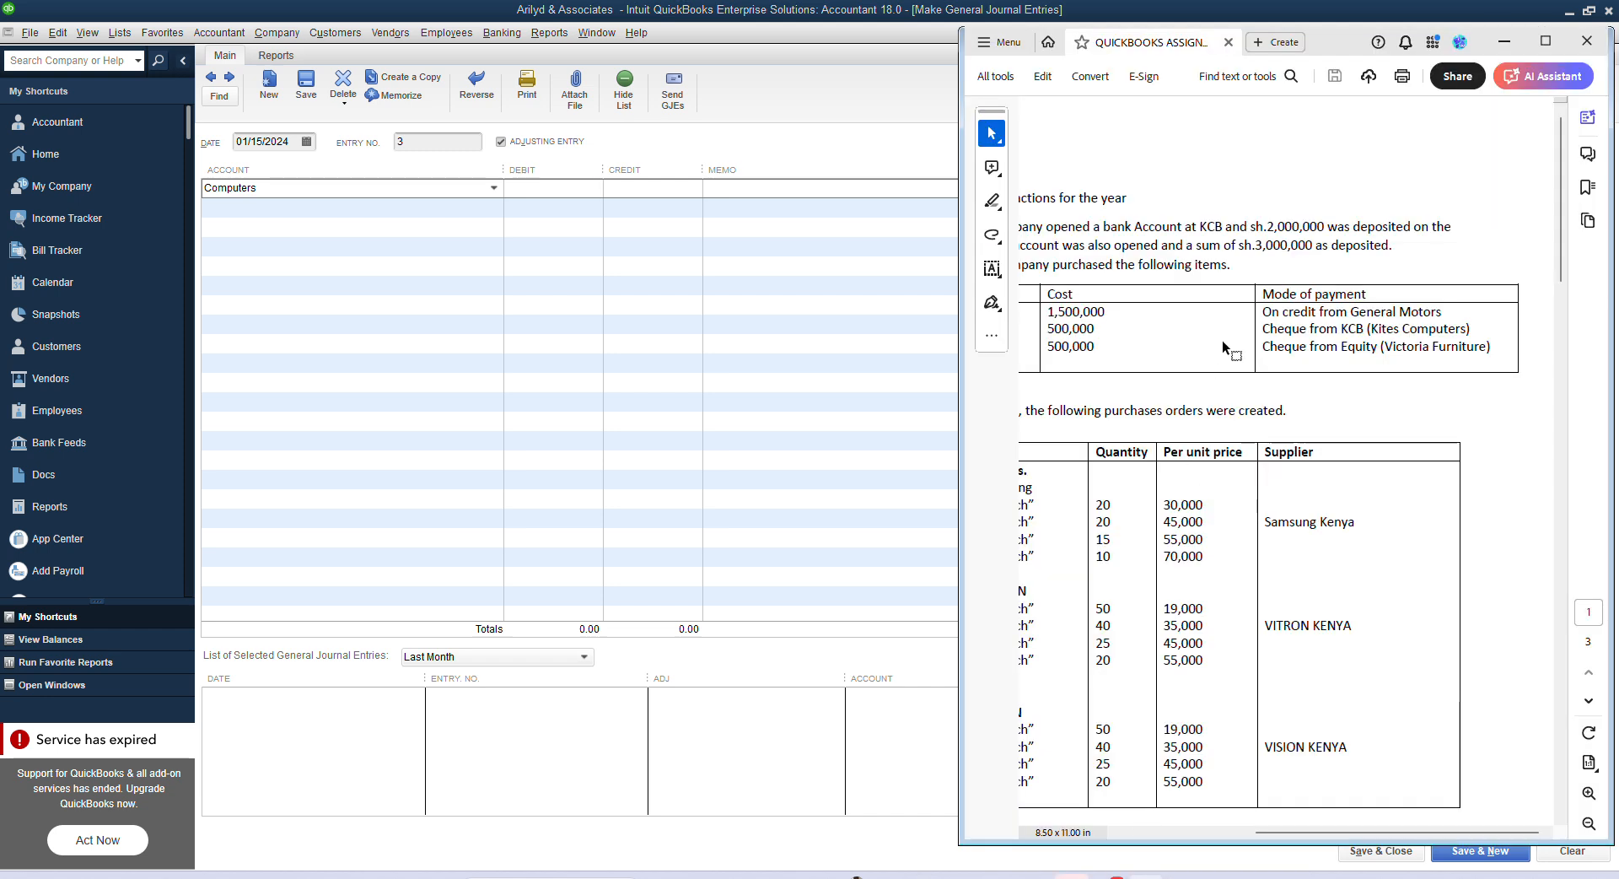
left_click(568, 198)
type("50")
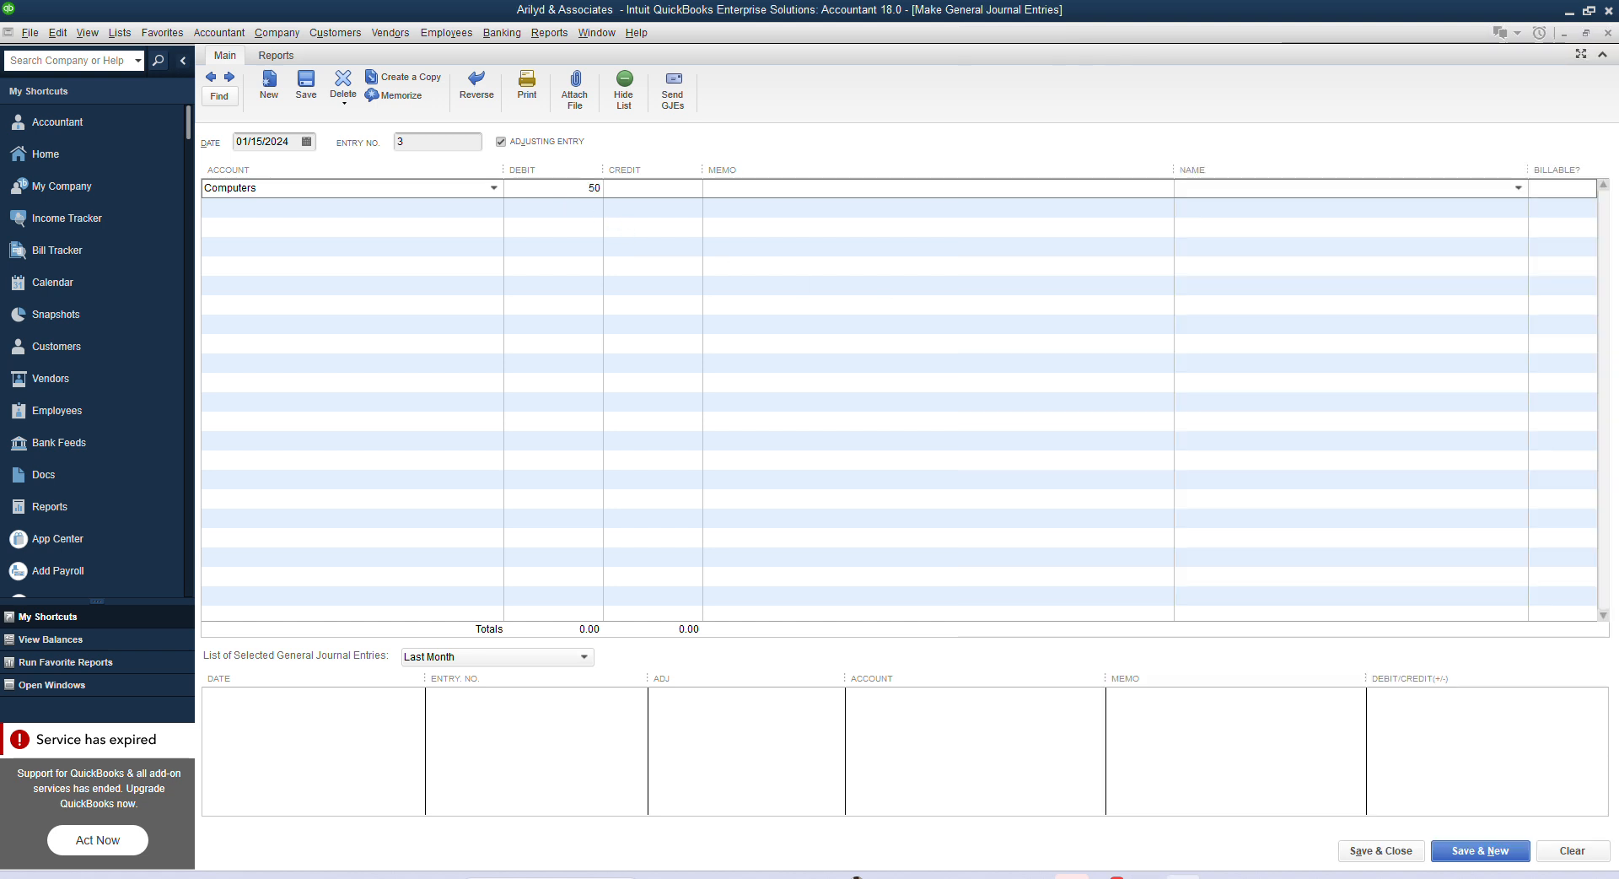
type("0000")
- Check the computers' mode of payment in the assignment PDF, and credit 500,000 to the KCB bank account on the second line
left_click(496, 207)
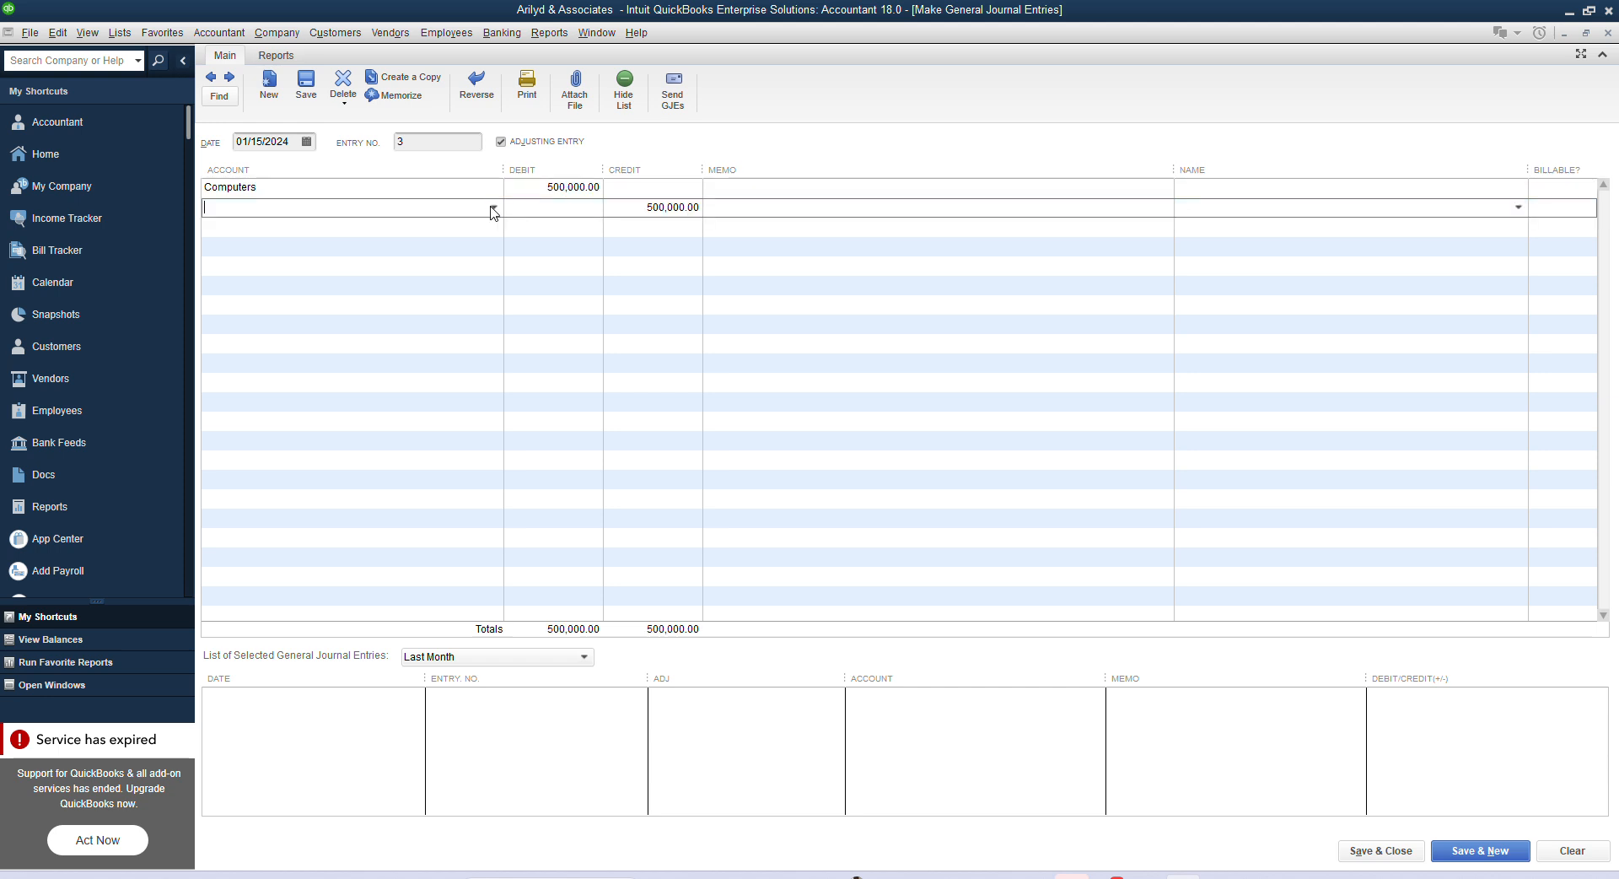
mouse_move(1182, 877)
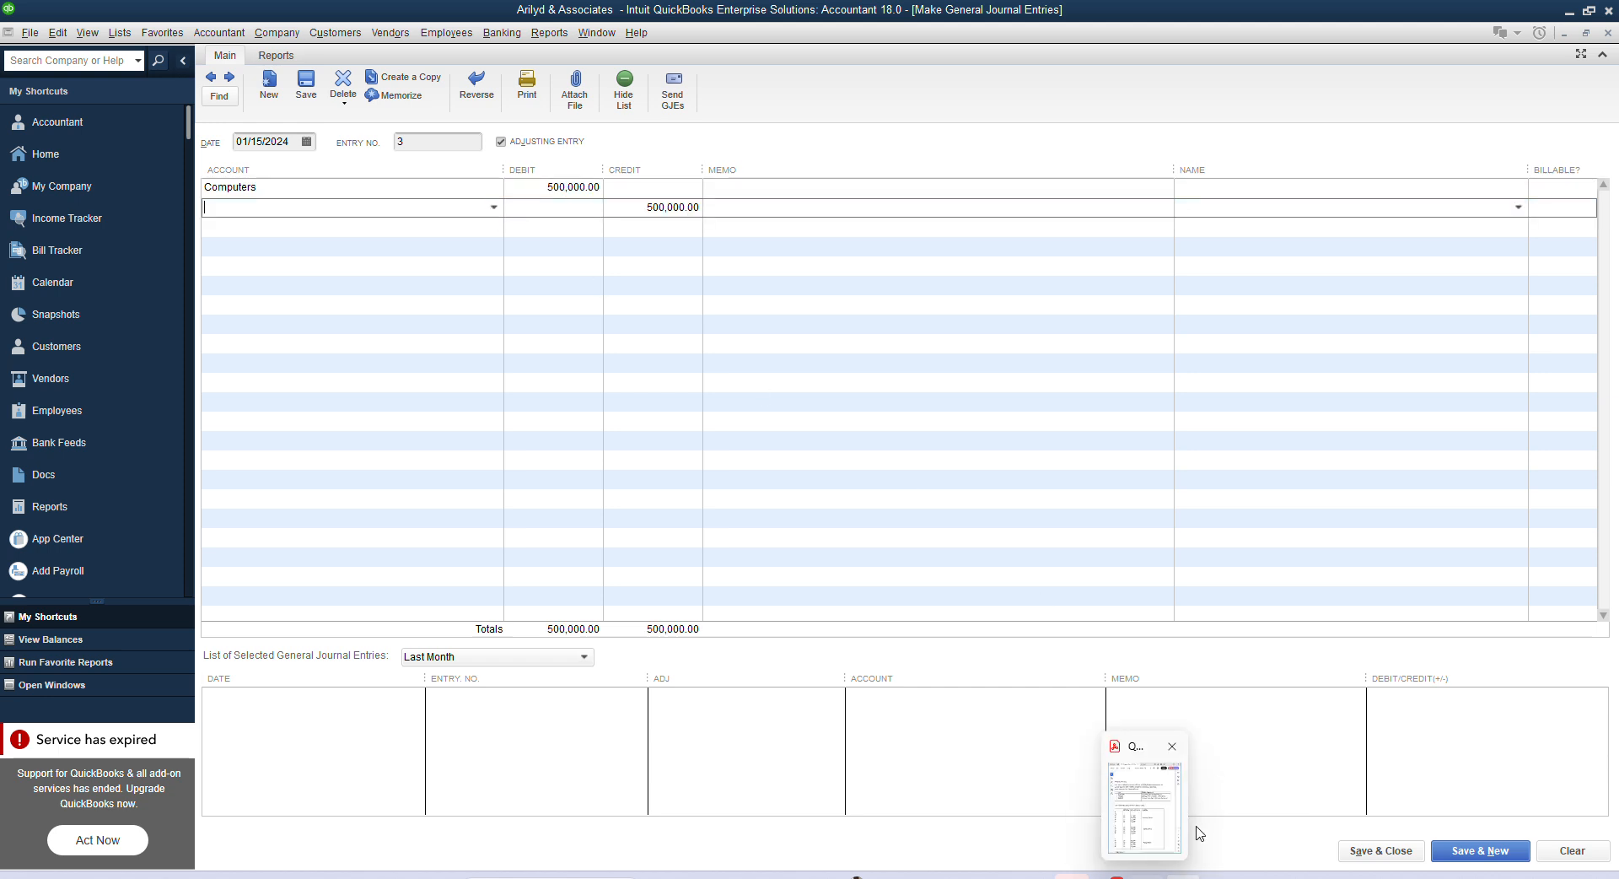
left_click(1166, 820)
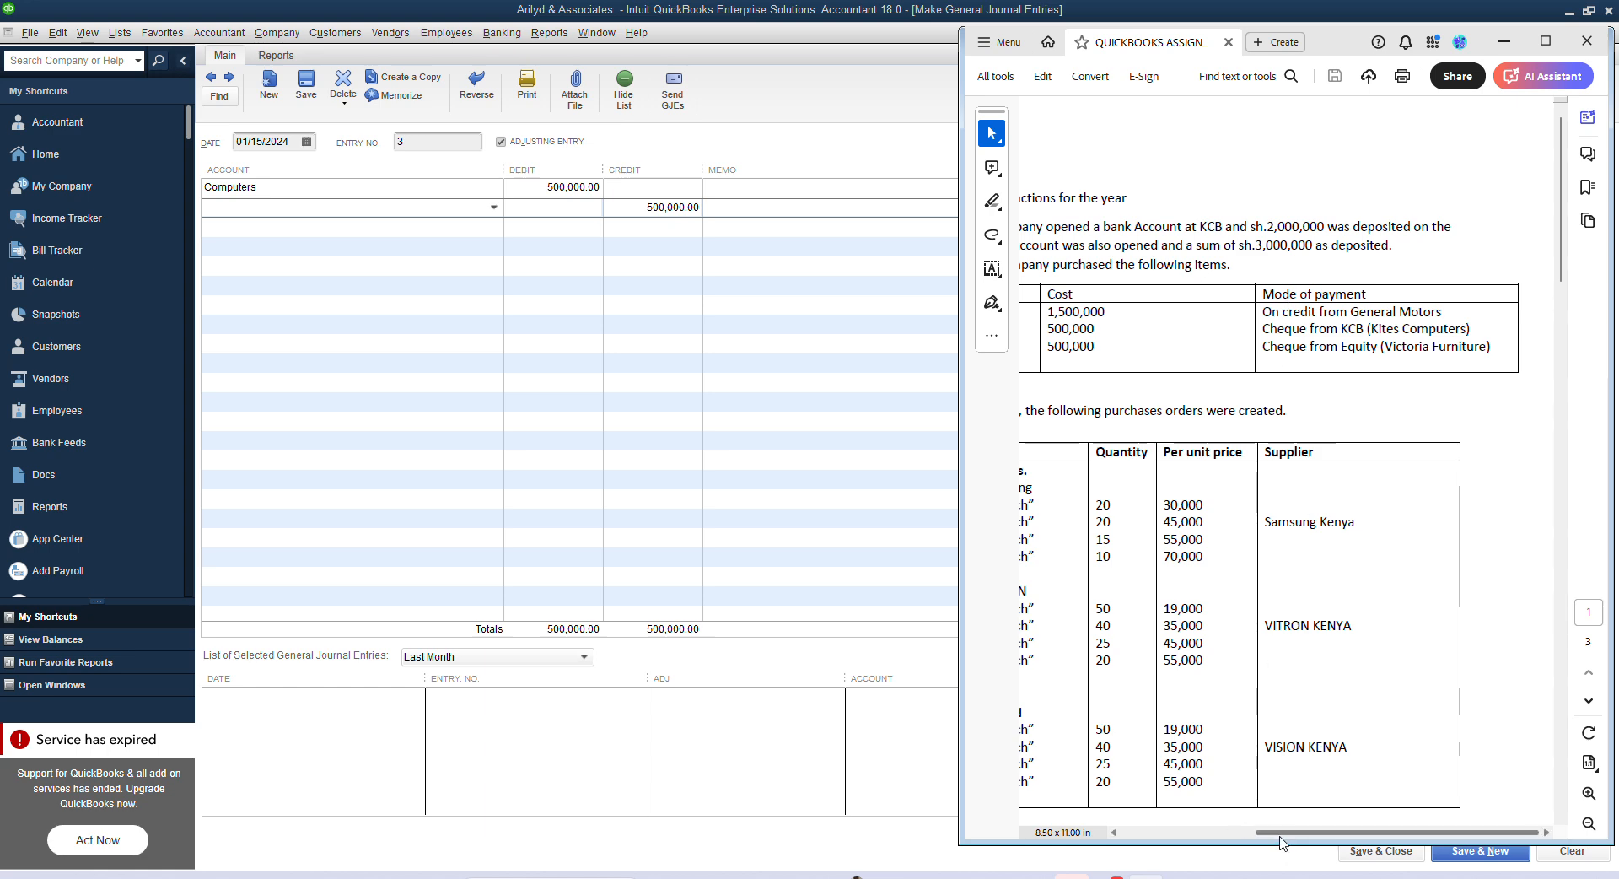
mouse_move(1282, 834)
left_mouse_down()
mouse_move(1183, 840)
mouse_move(1286, 828)
left_mouse_up()
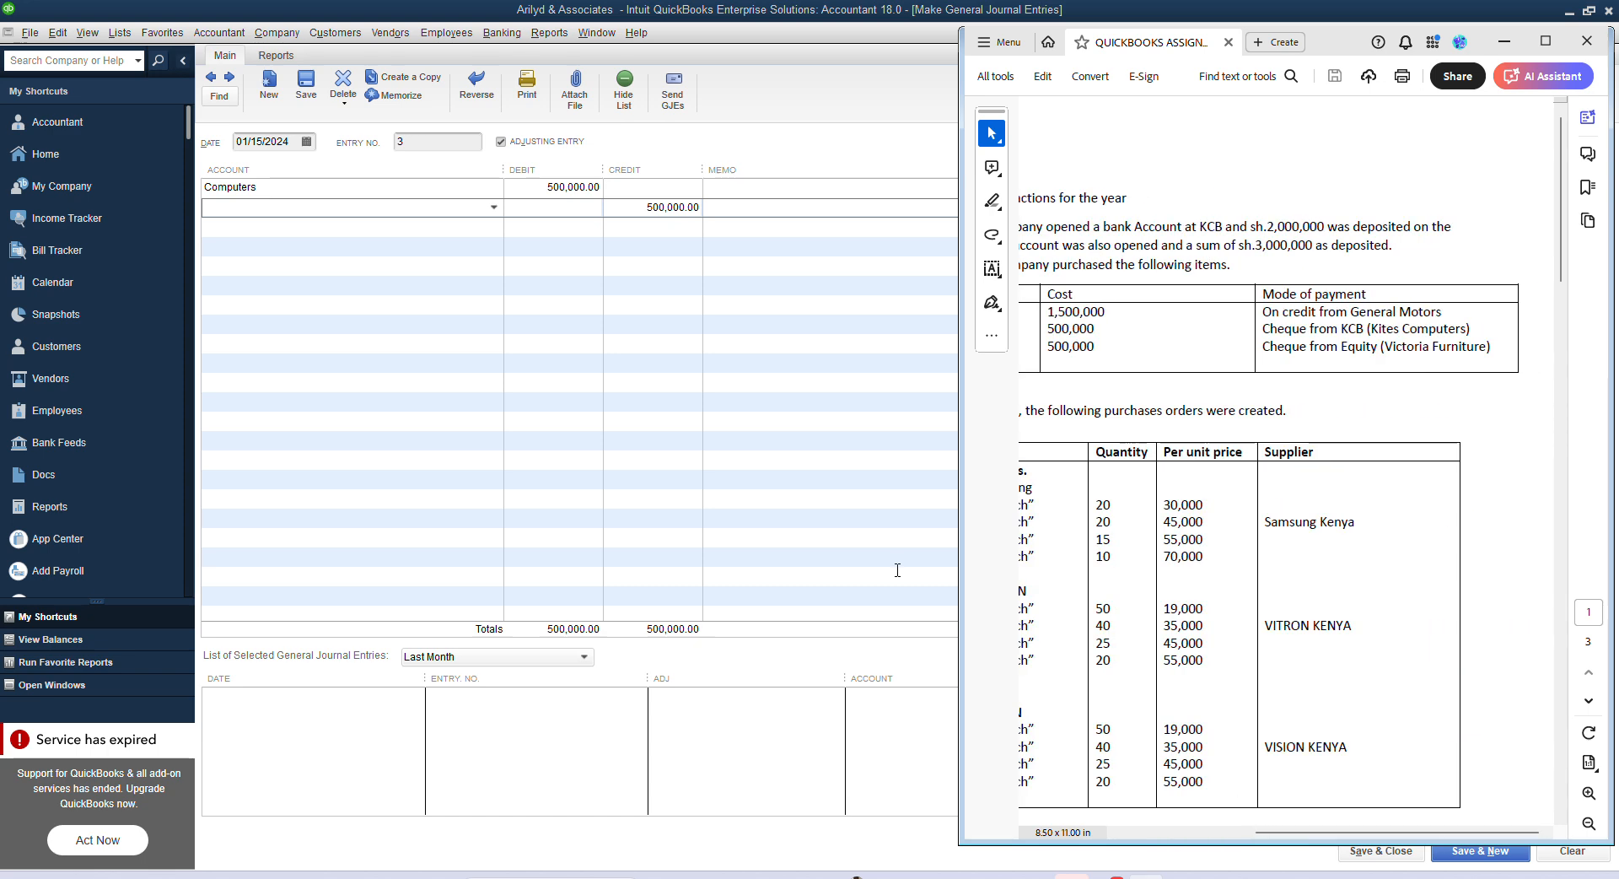
left_click(438, 211)
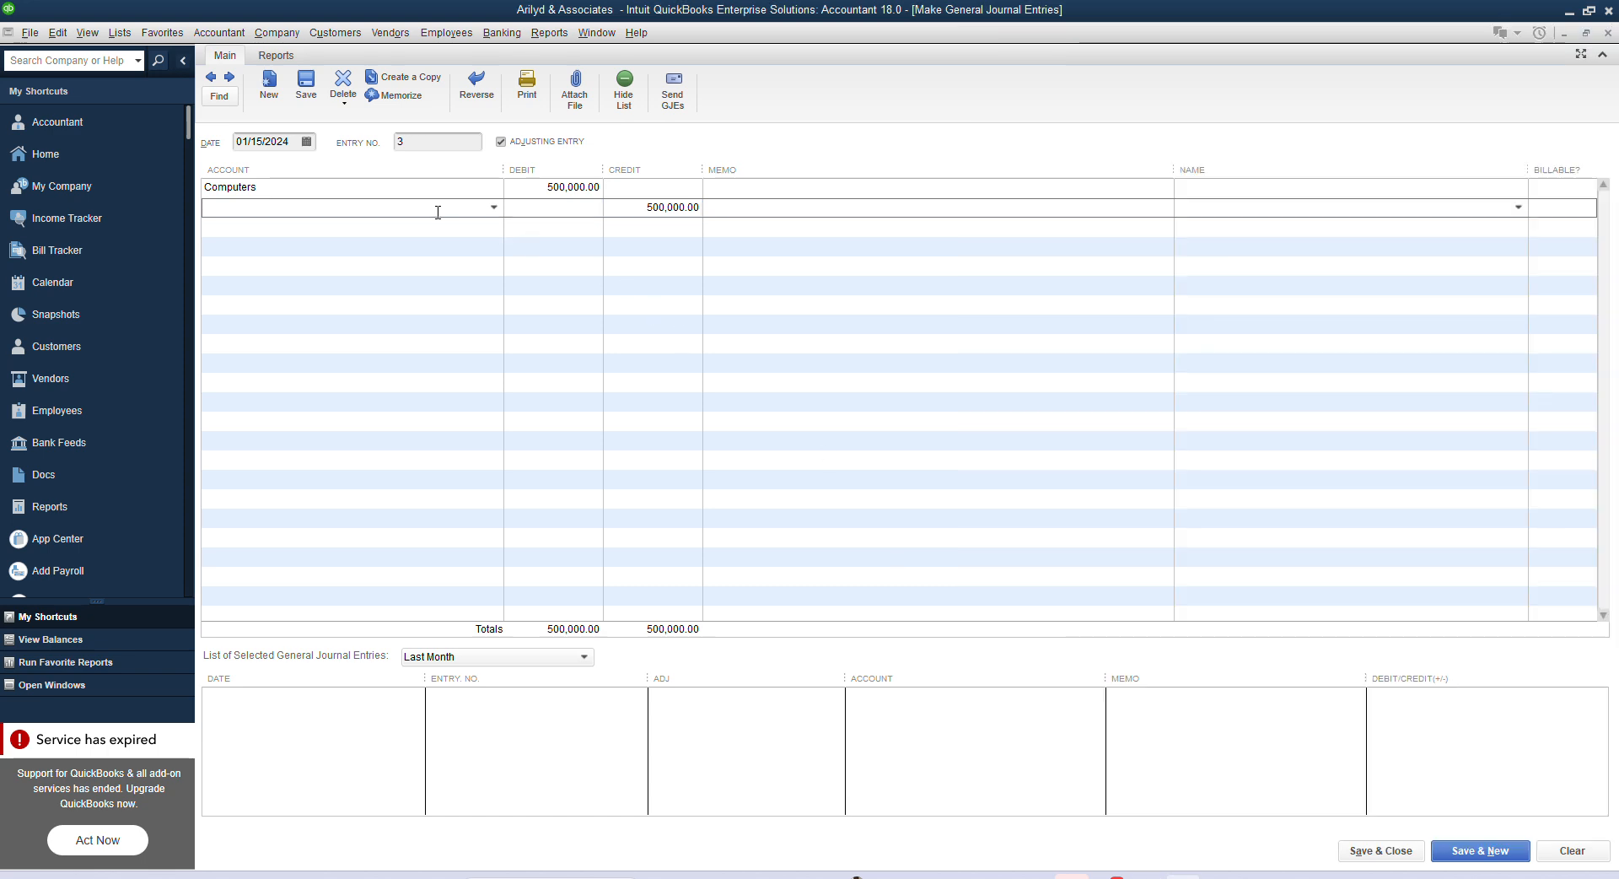
type("KCB")
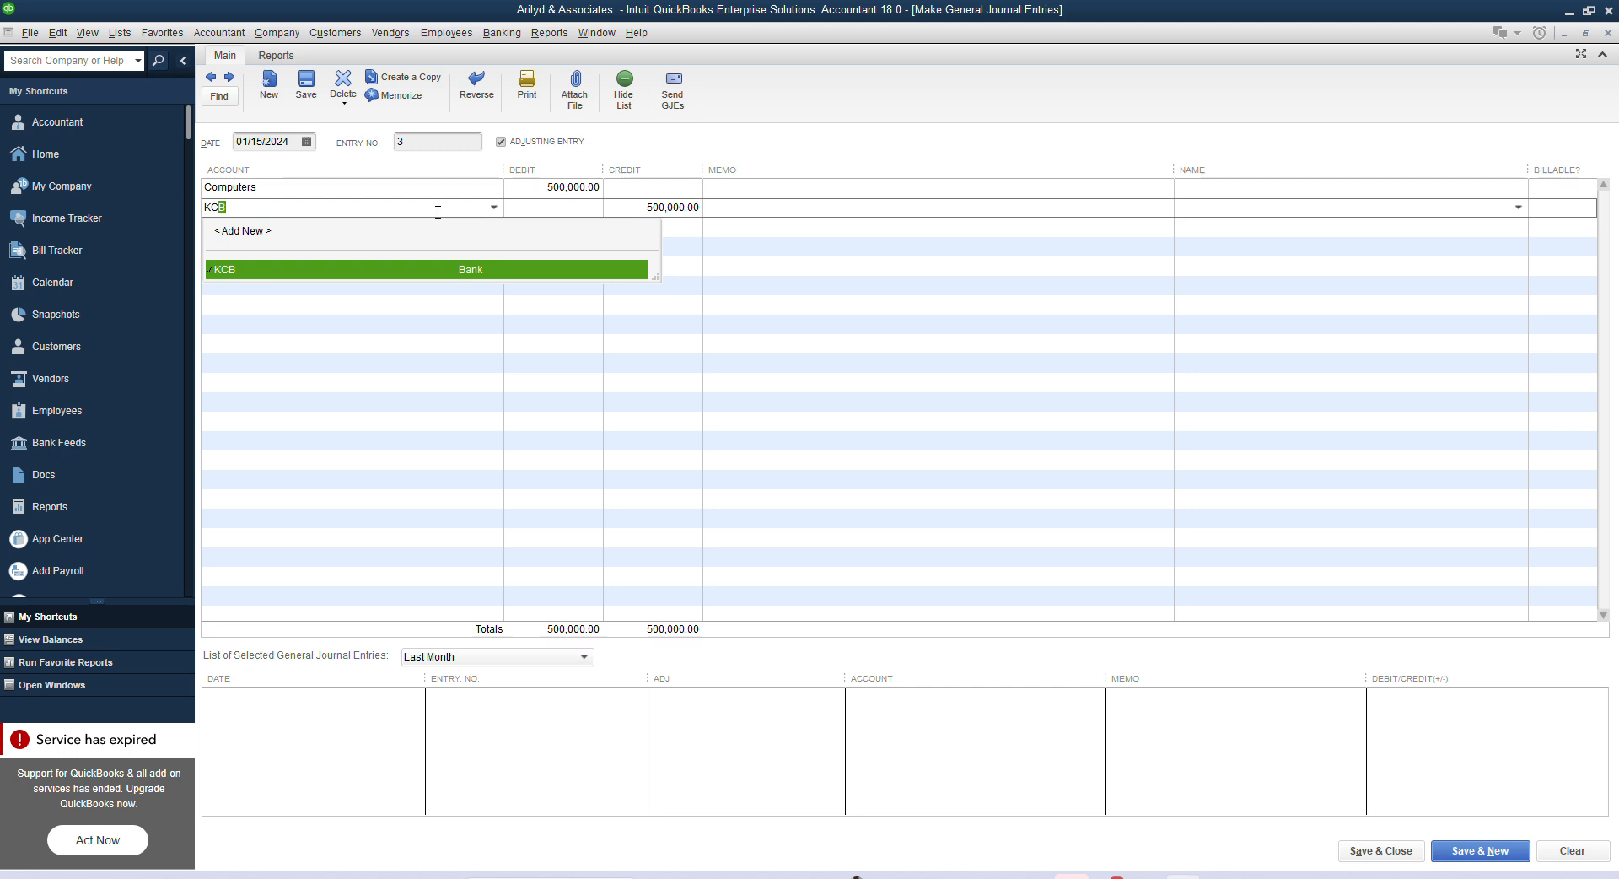
left_click(371, 266)
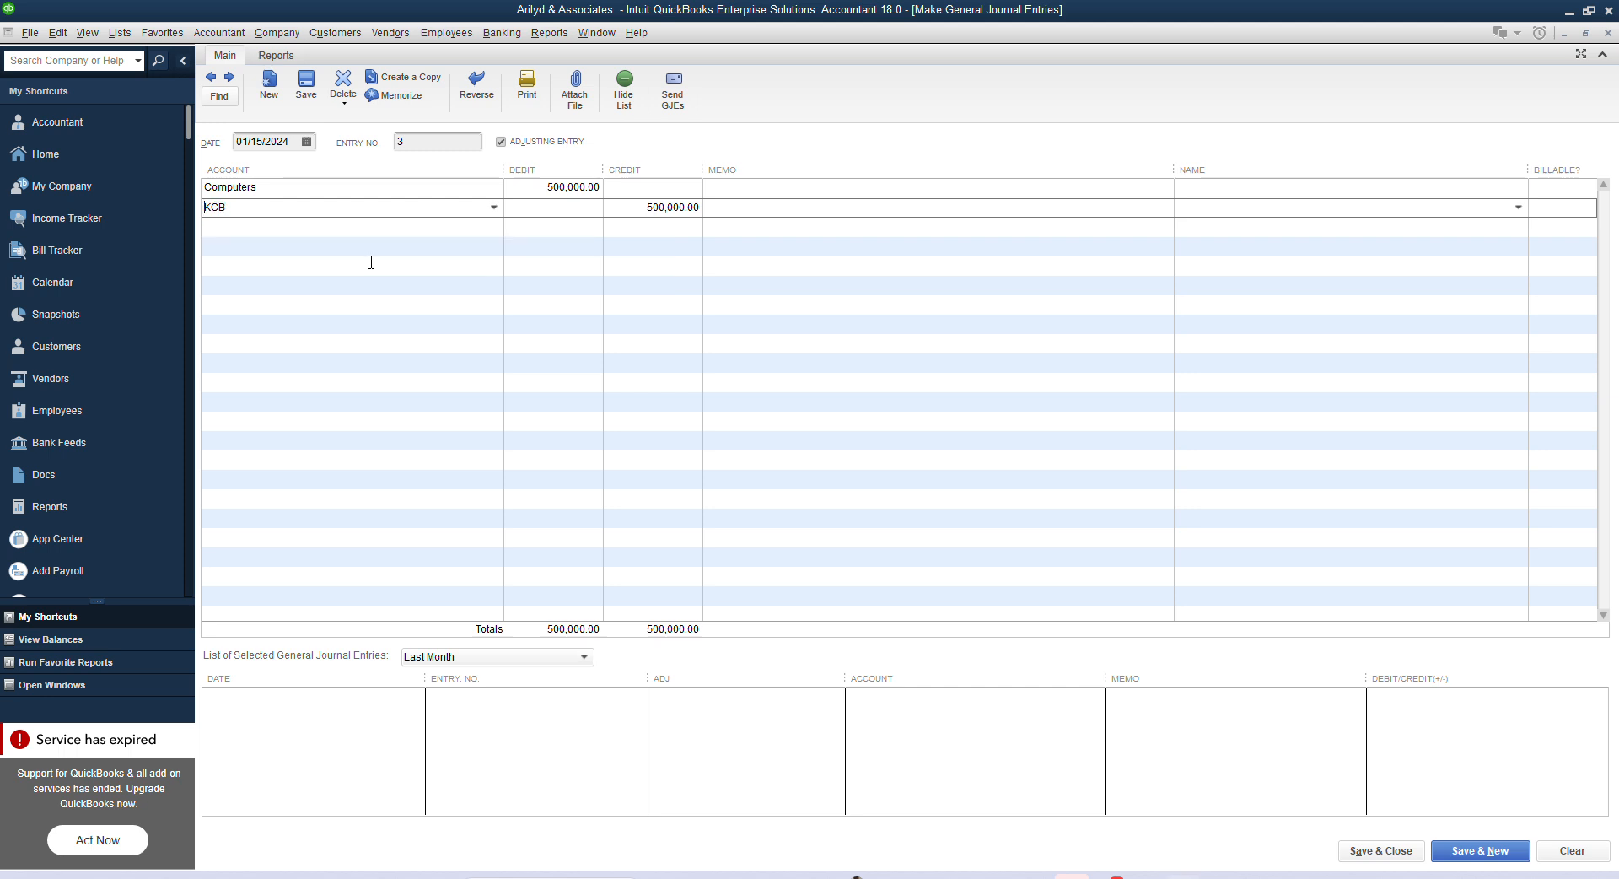
- Enter the memo "Purchase of computers from Kites Computers" on the Computers line, leaving the name fields blank
left_click(780, 187)
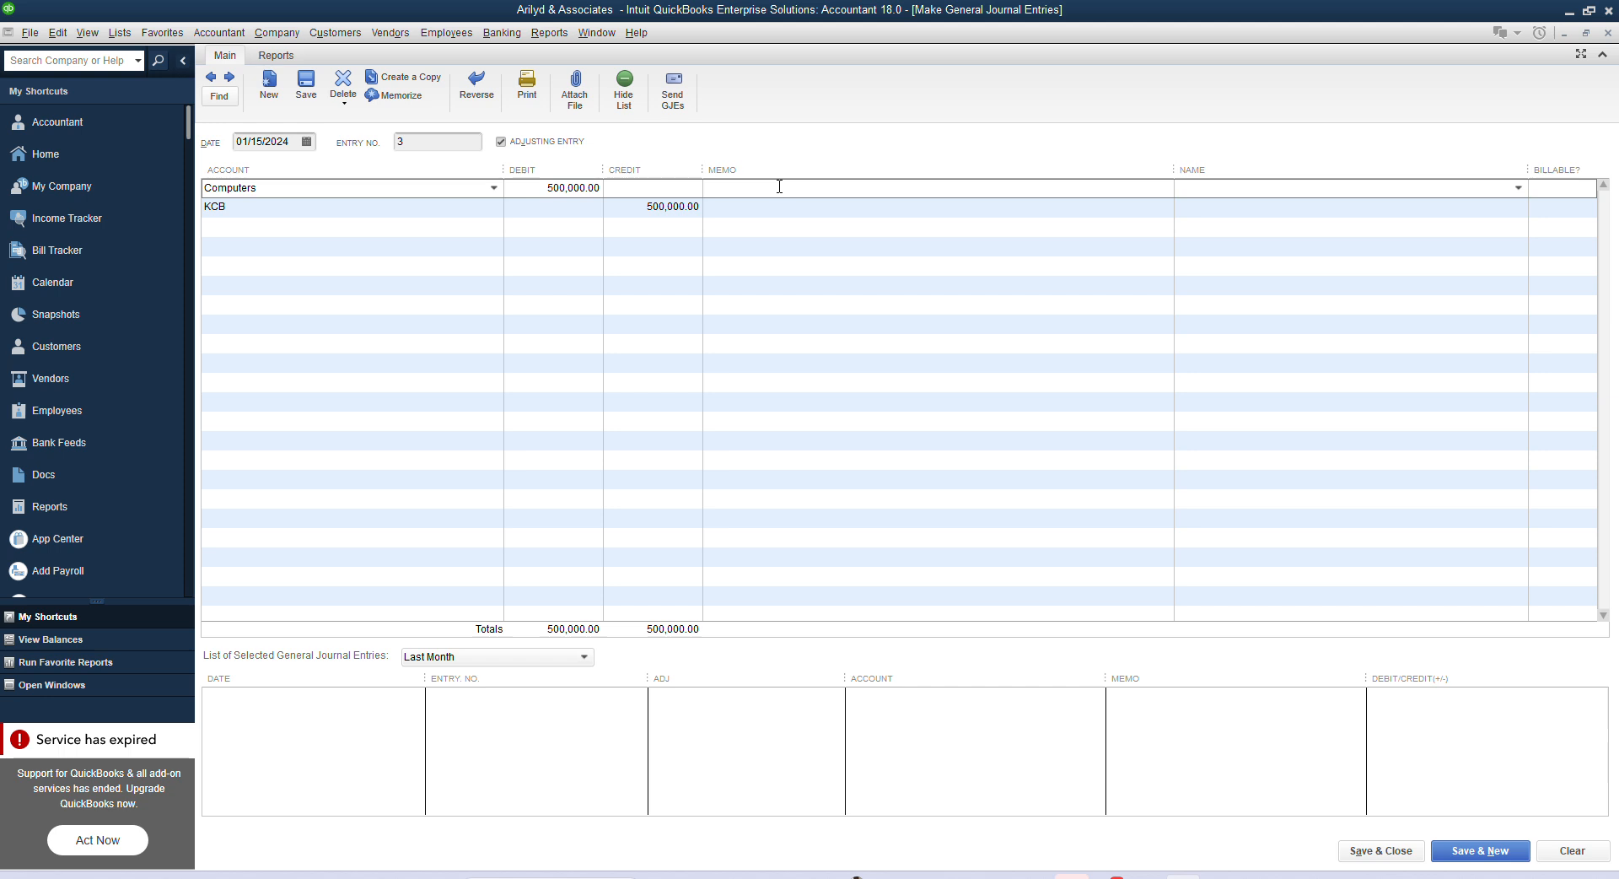
type("Purchase of computers from Kites Computers")
left_click(1455, 210)
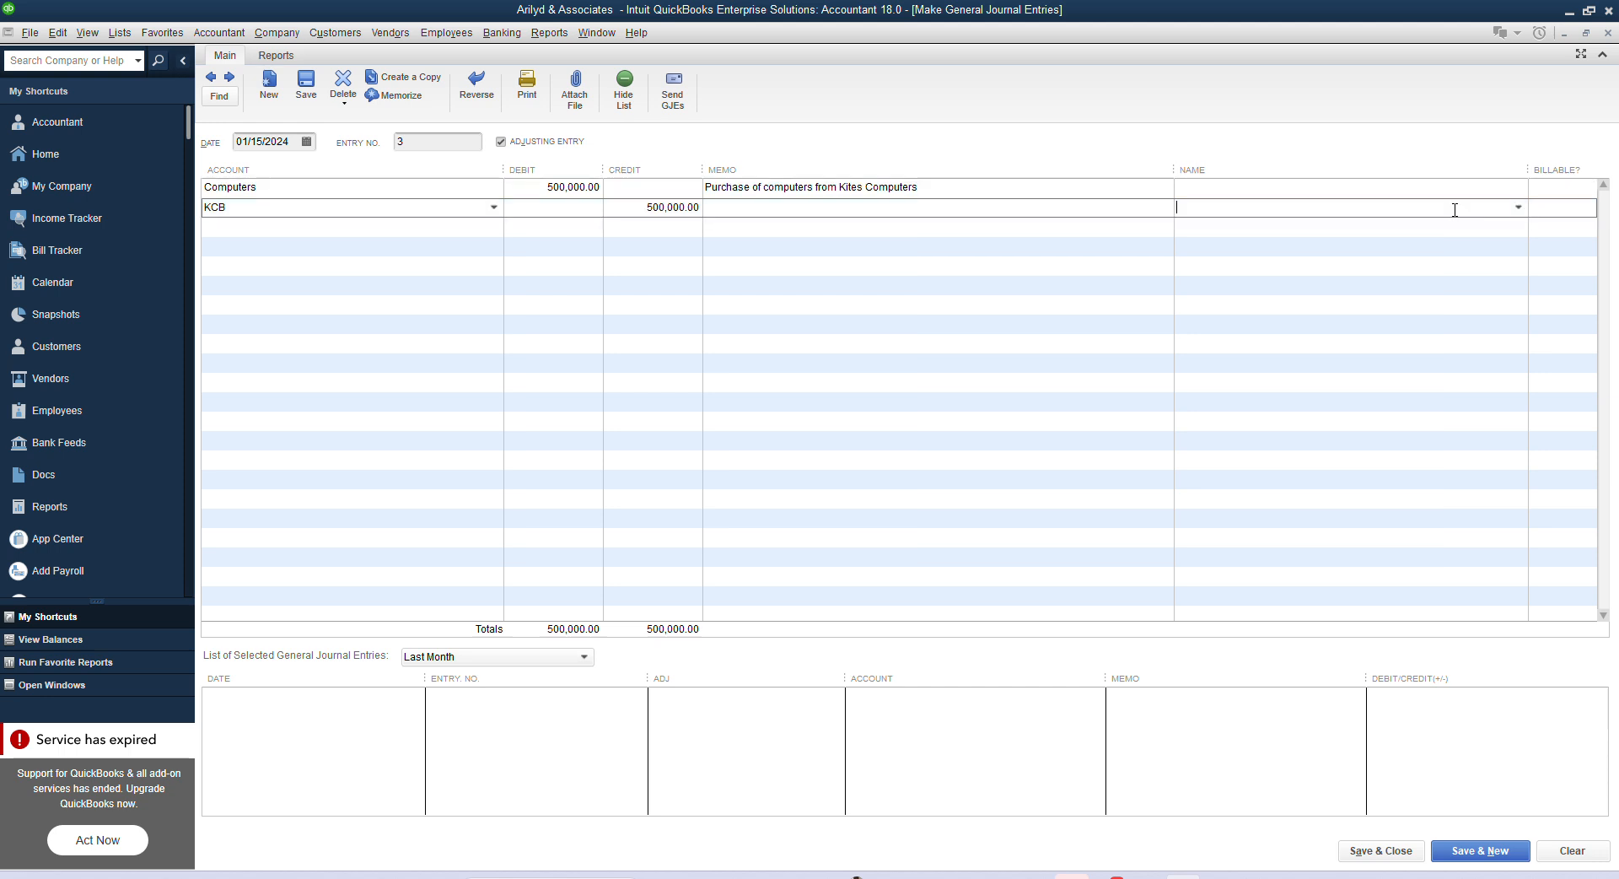
left_click(1518, 209)
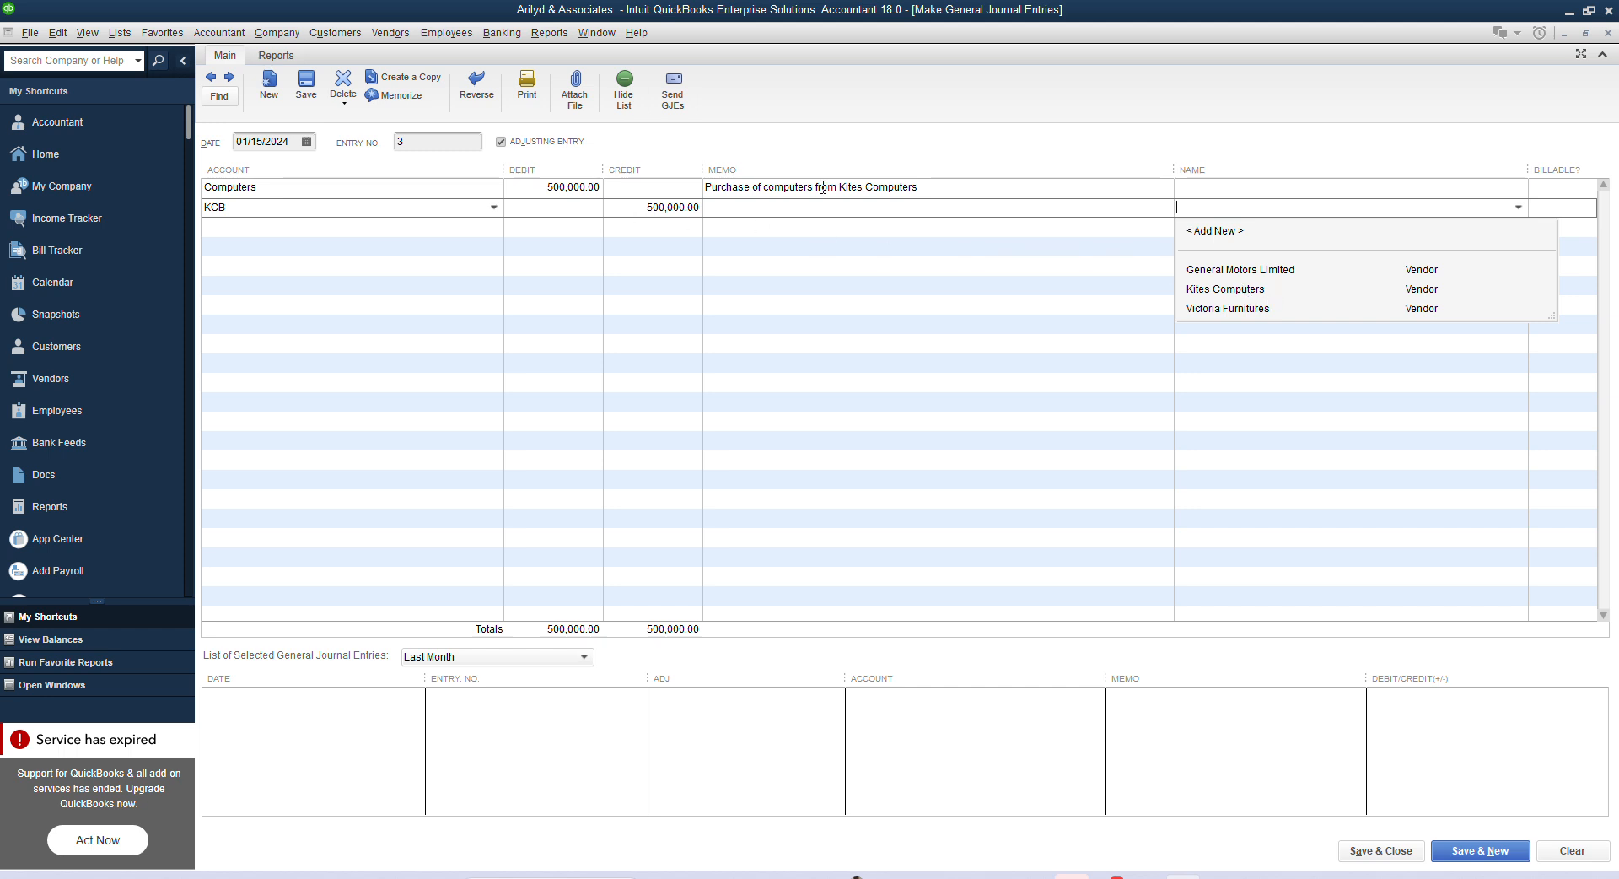
left_click(947, 192)
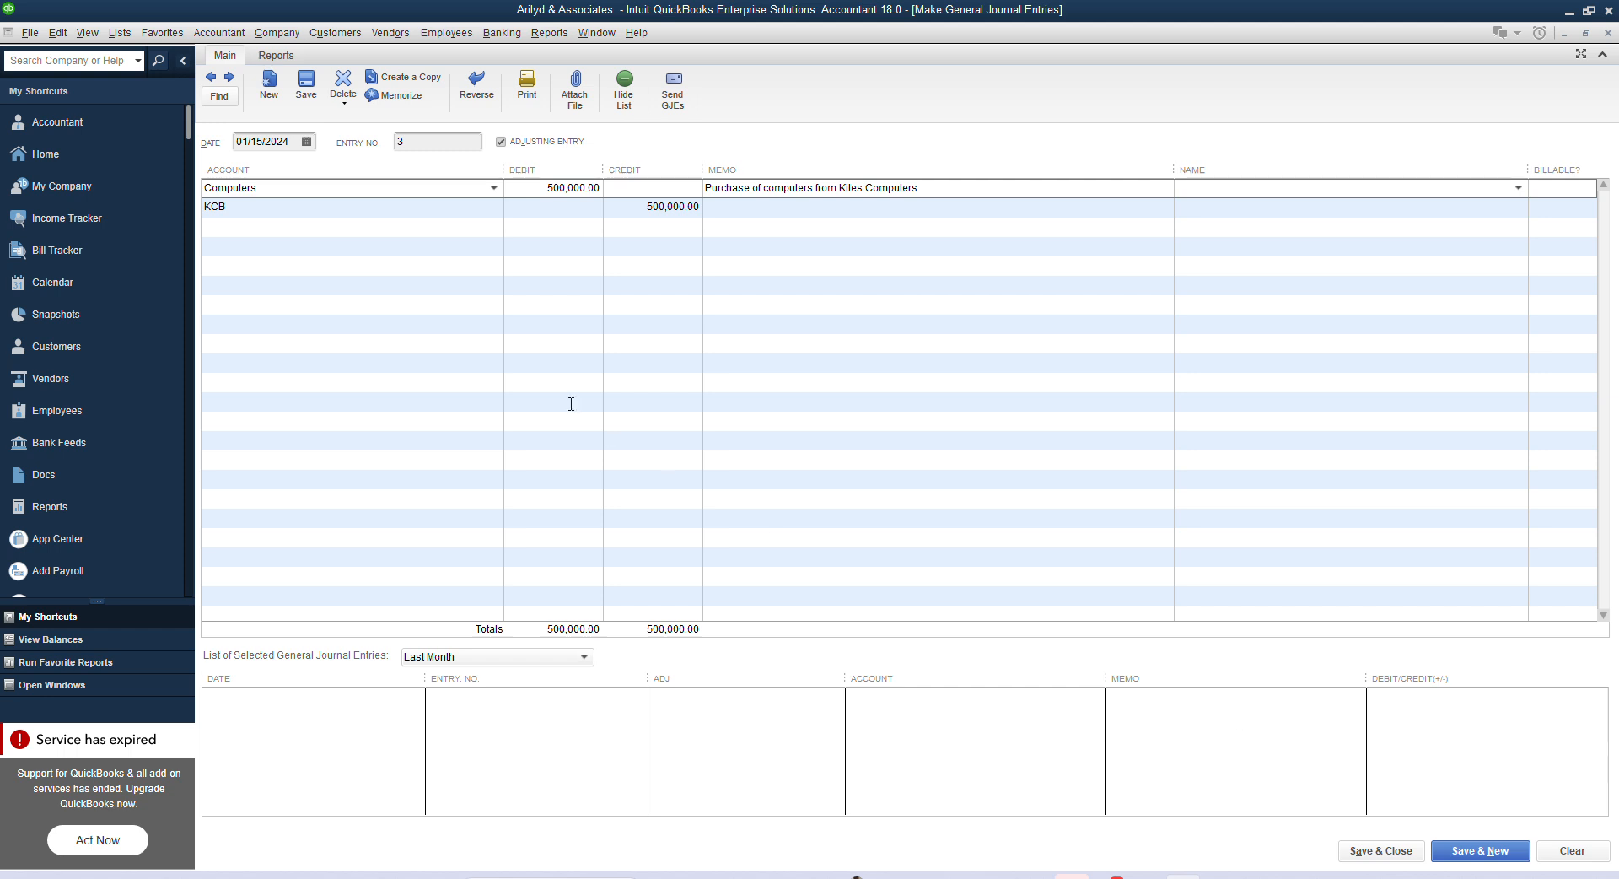
- Look up the next purchased item in the assignment PDF, and choose Furniture and Fittings as the third line's account
left_click(376, 232)
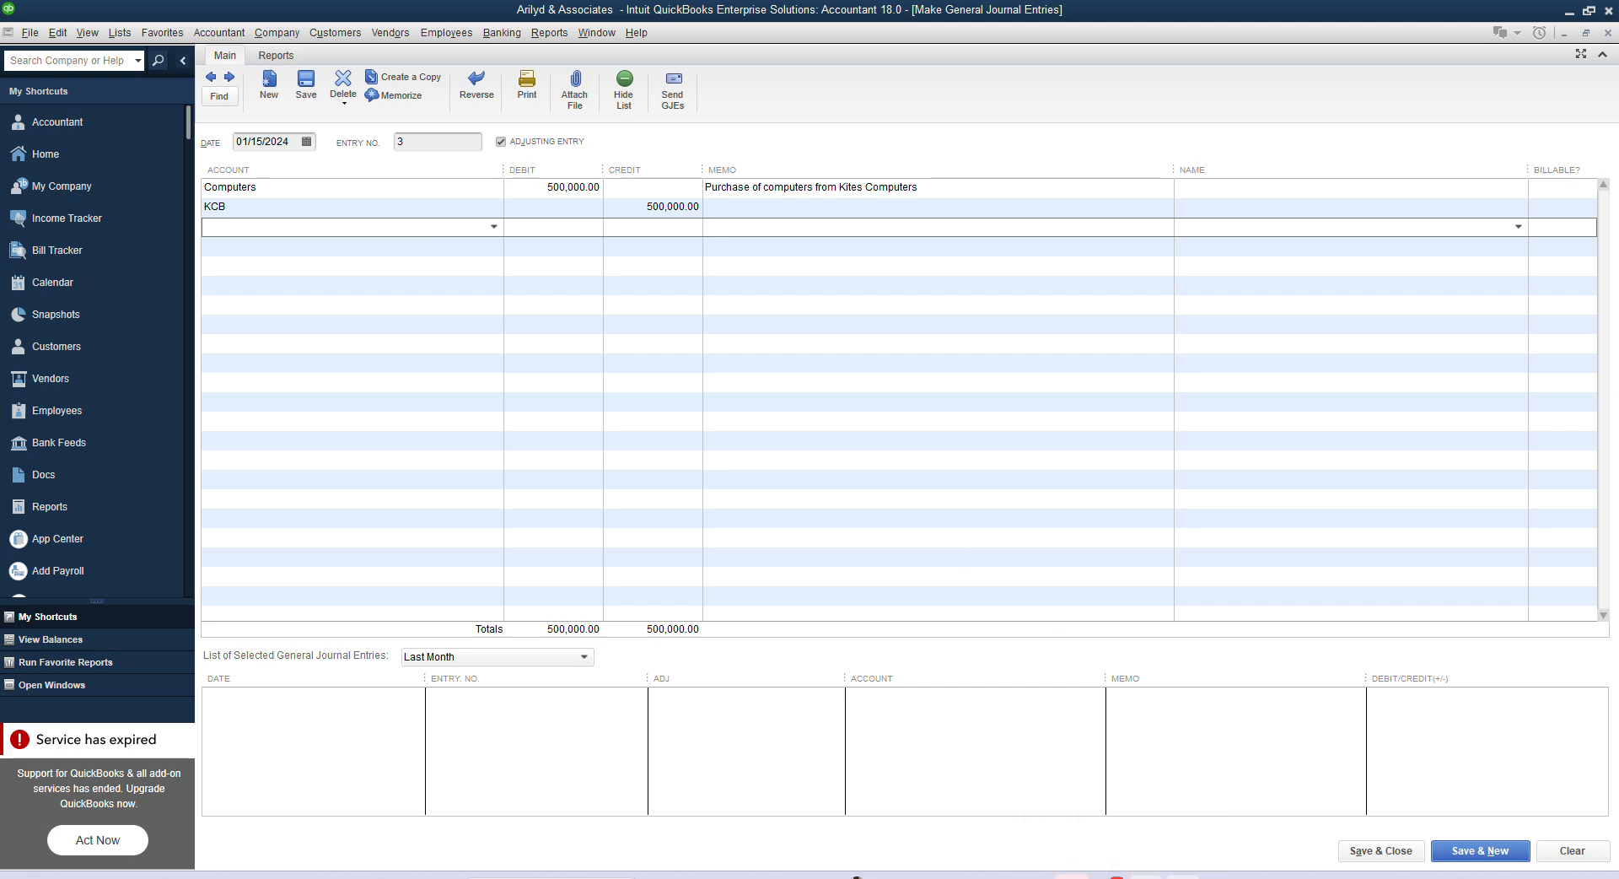
left_click(1146, 877)
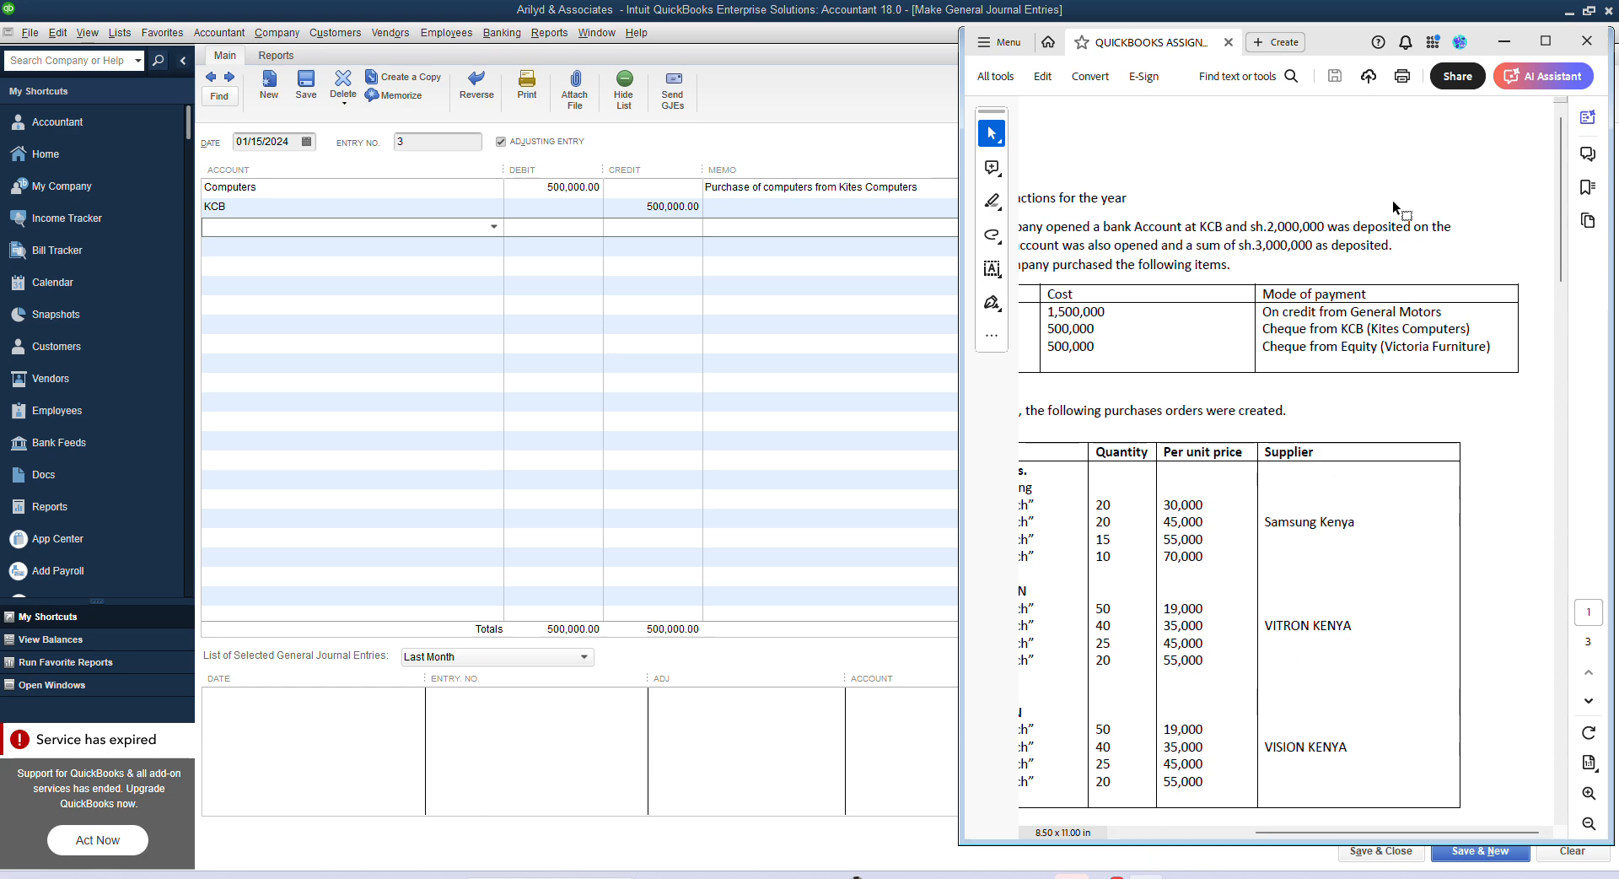
left_click_drag(1316, 844, 1215, 844)
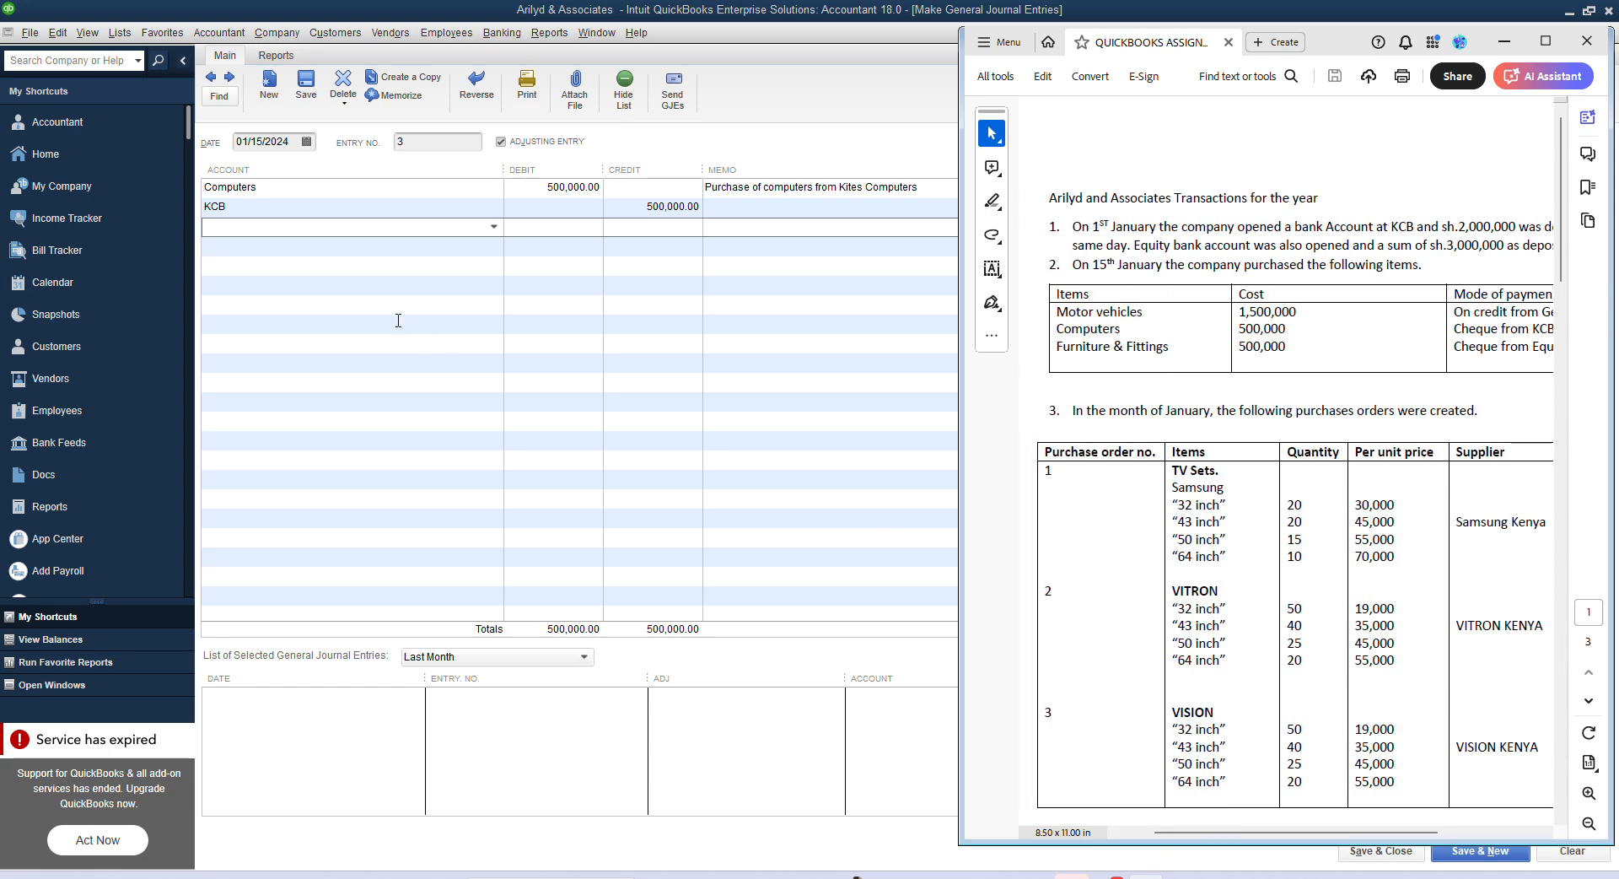
left_click(236, 235)
type("Fu")
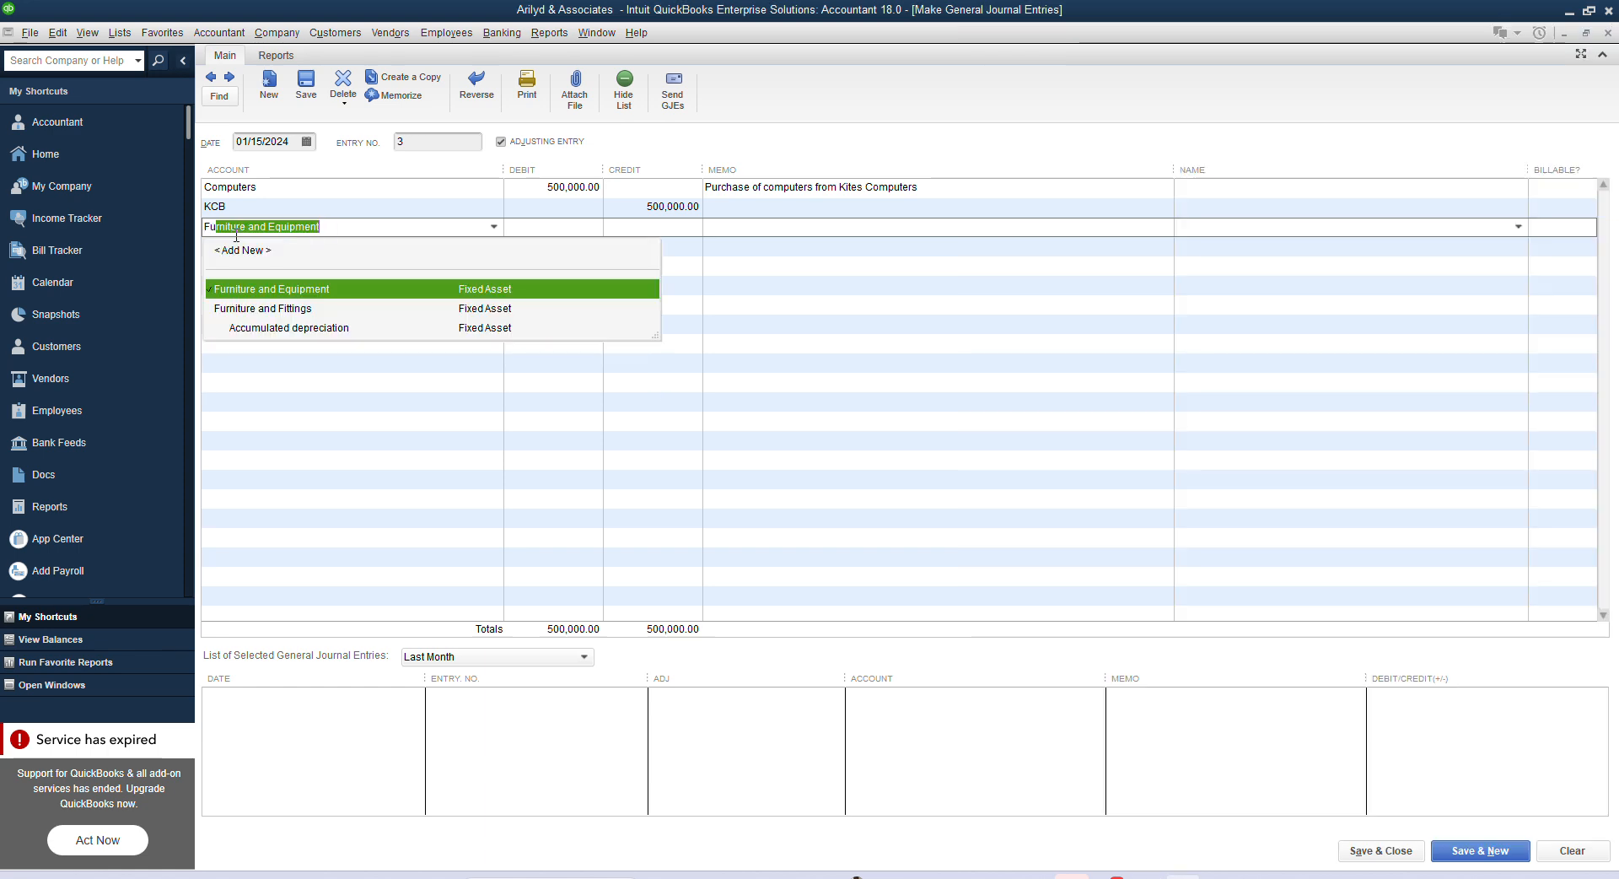
type("rni")
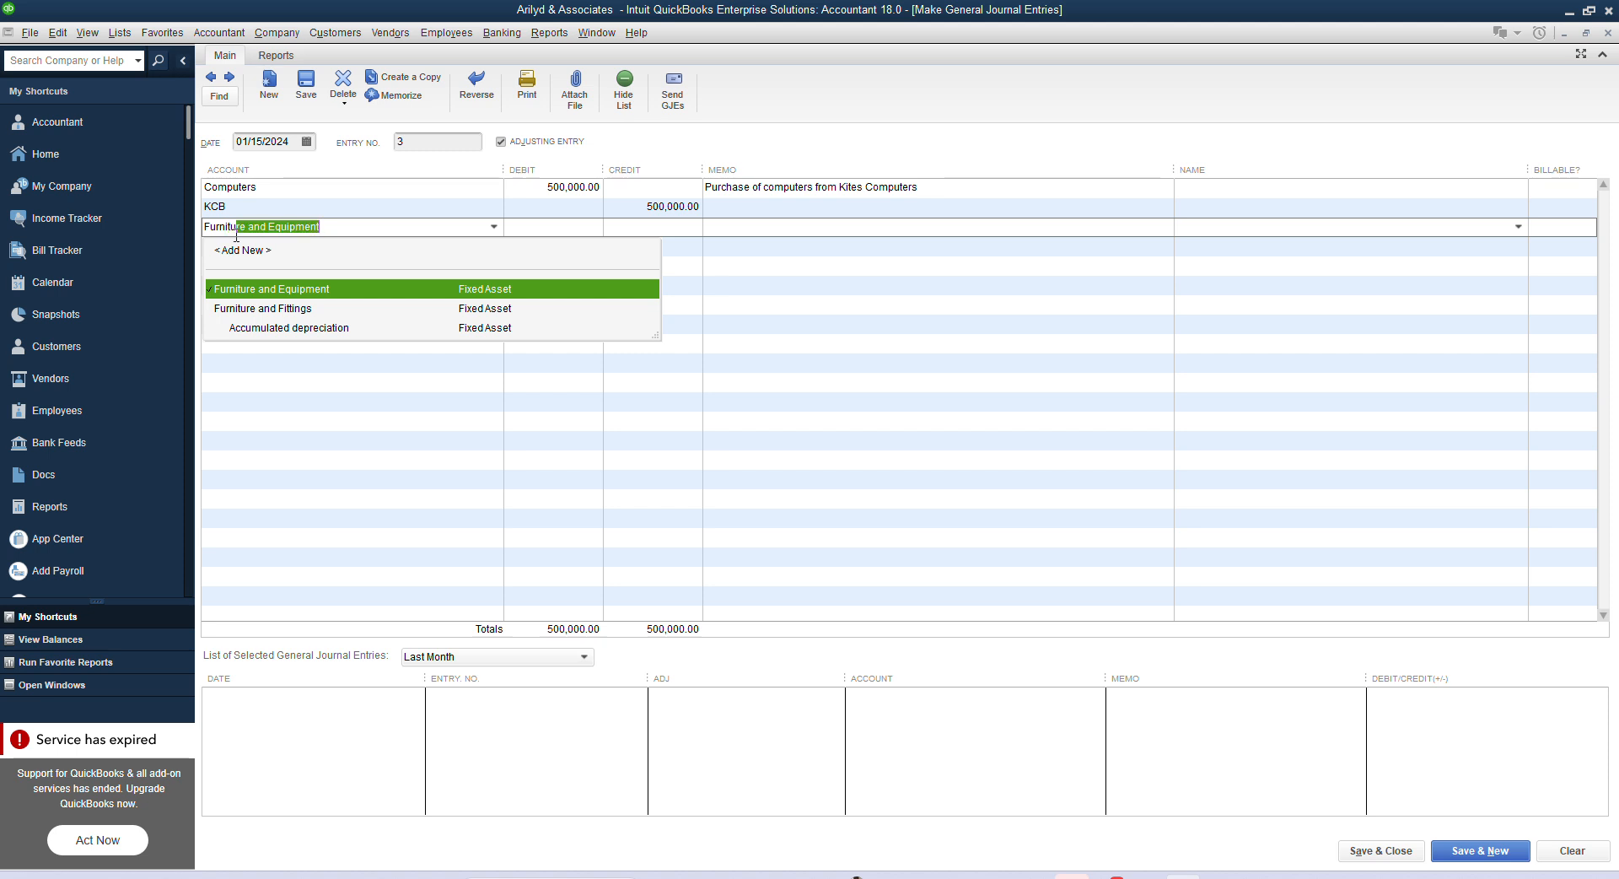
type("ture")
left_click(275, 308)
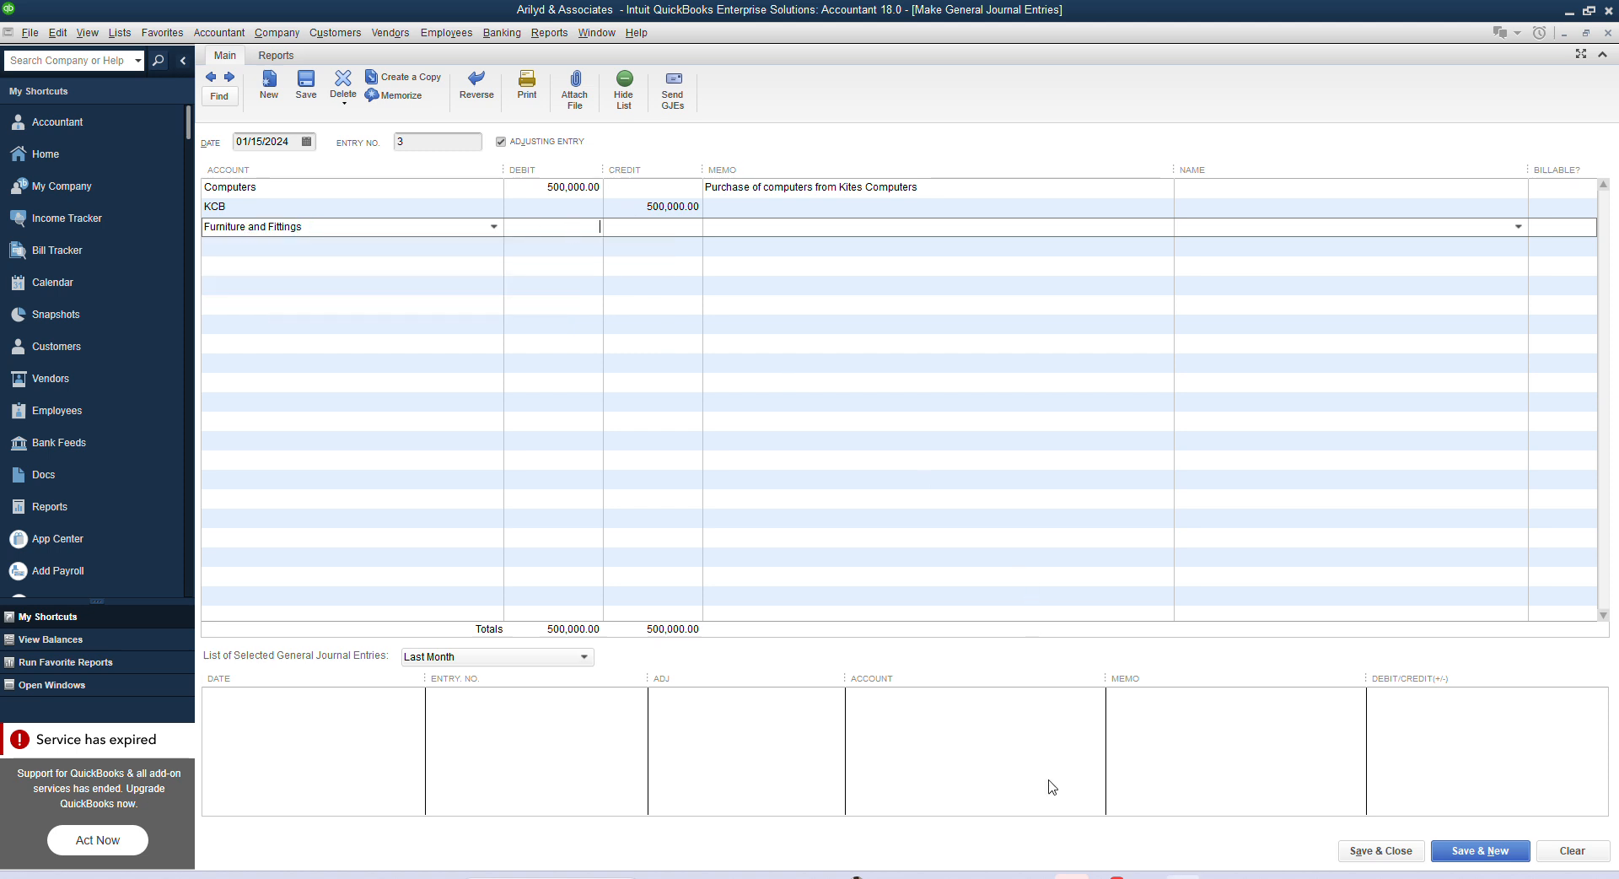
- Check the furniture and fittings cost in the assignment PDF, and debit 500,000 on the Furniture and Fittings line
left_click(1145, 877)
left_click(1145, 877)
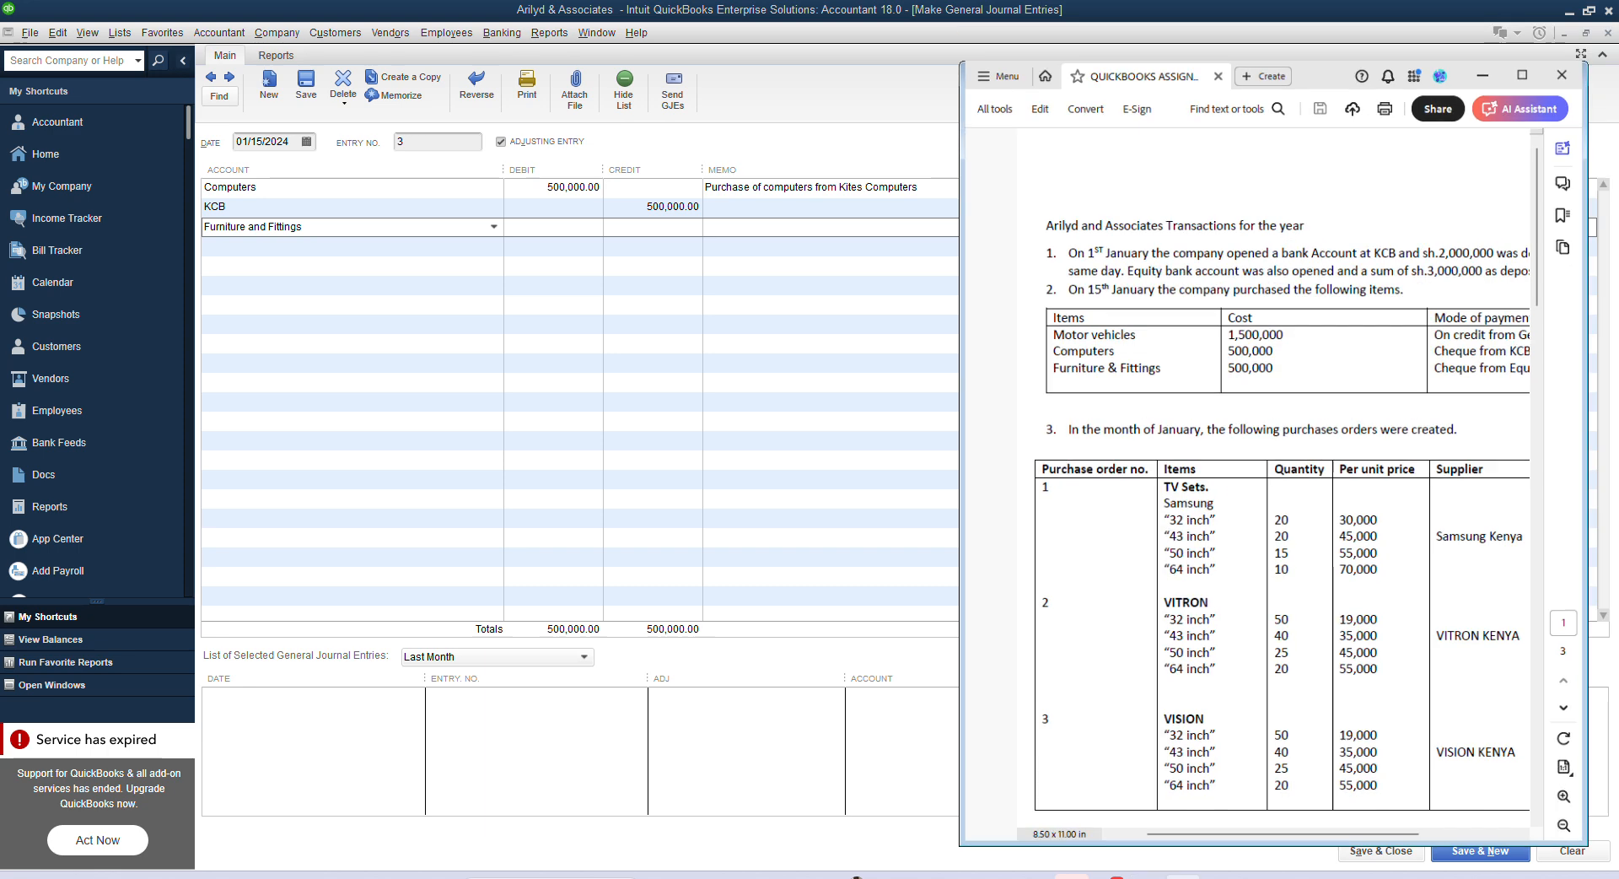
left_click(563, 243)
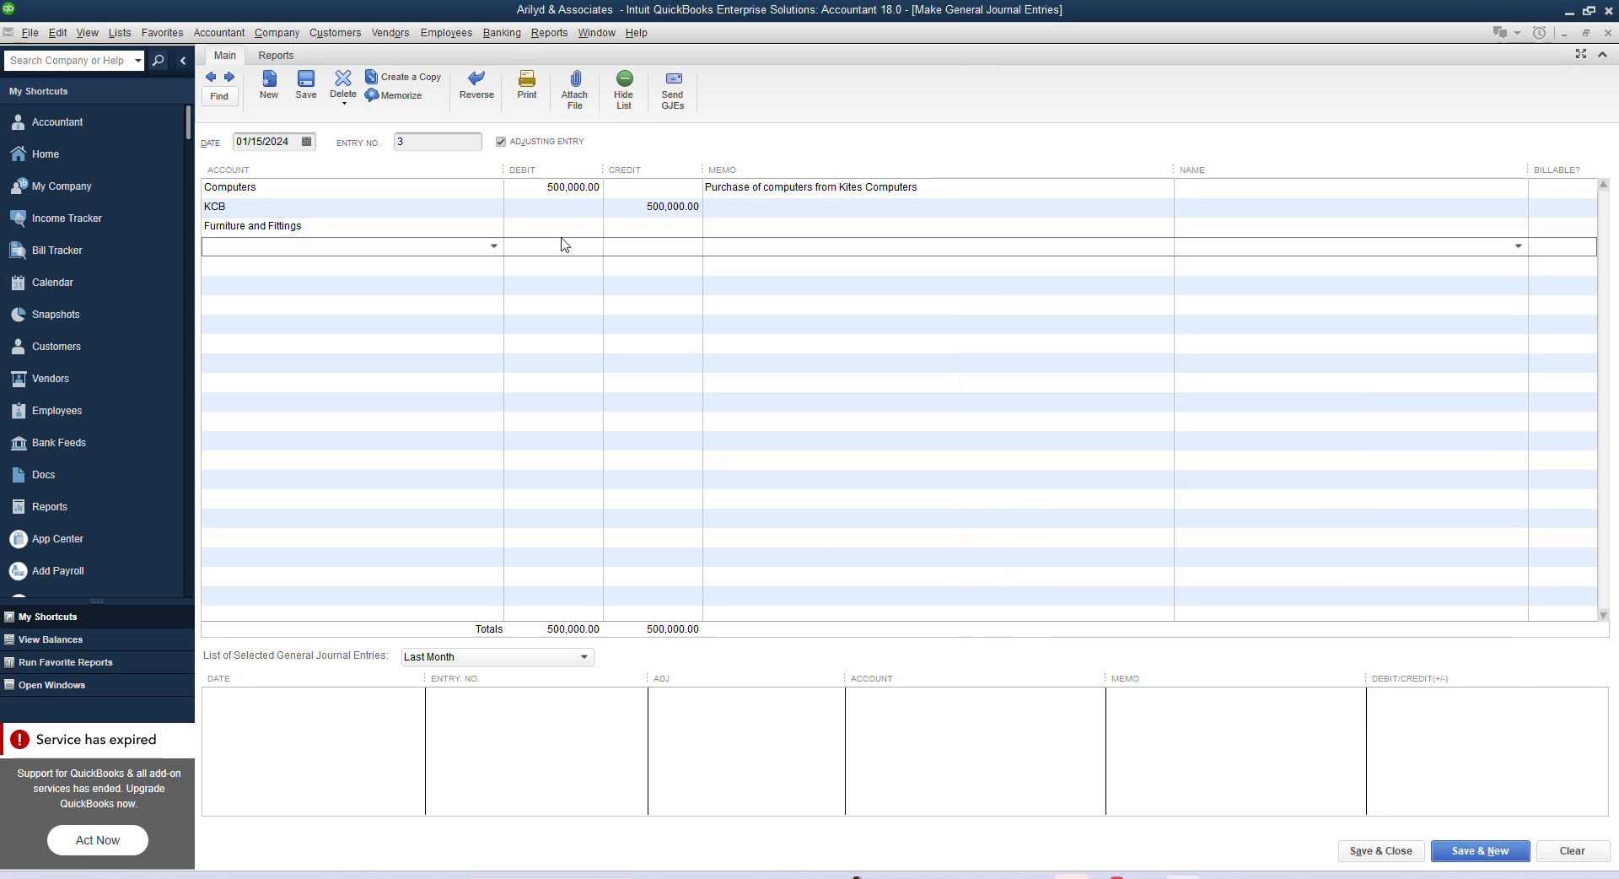
left_click(561, 225)
type("50")
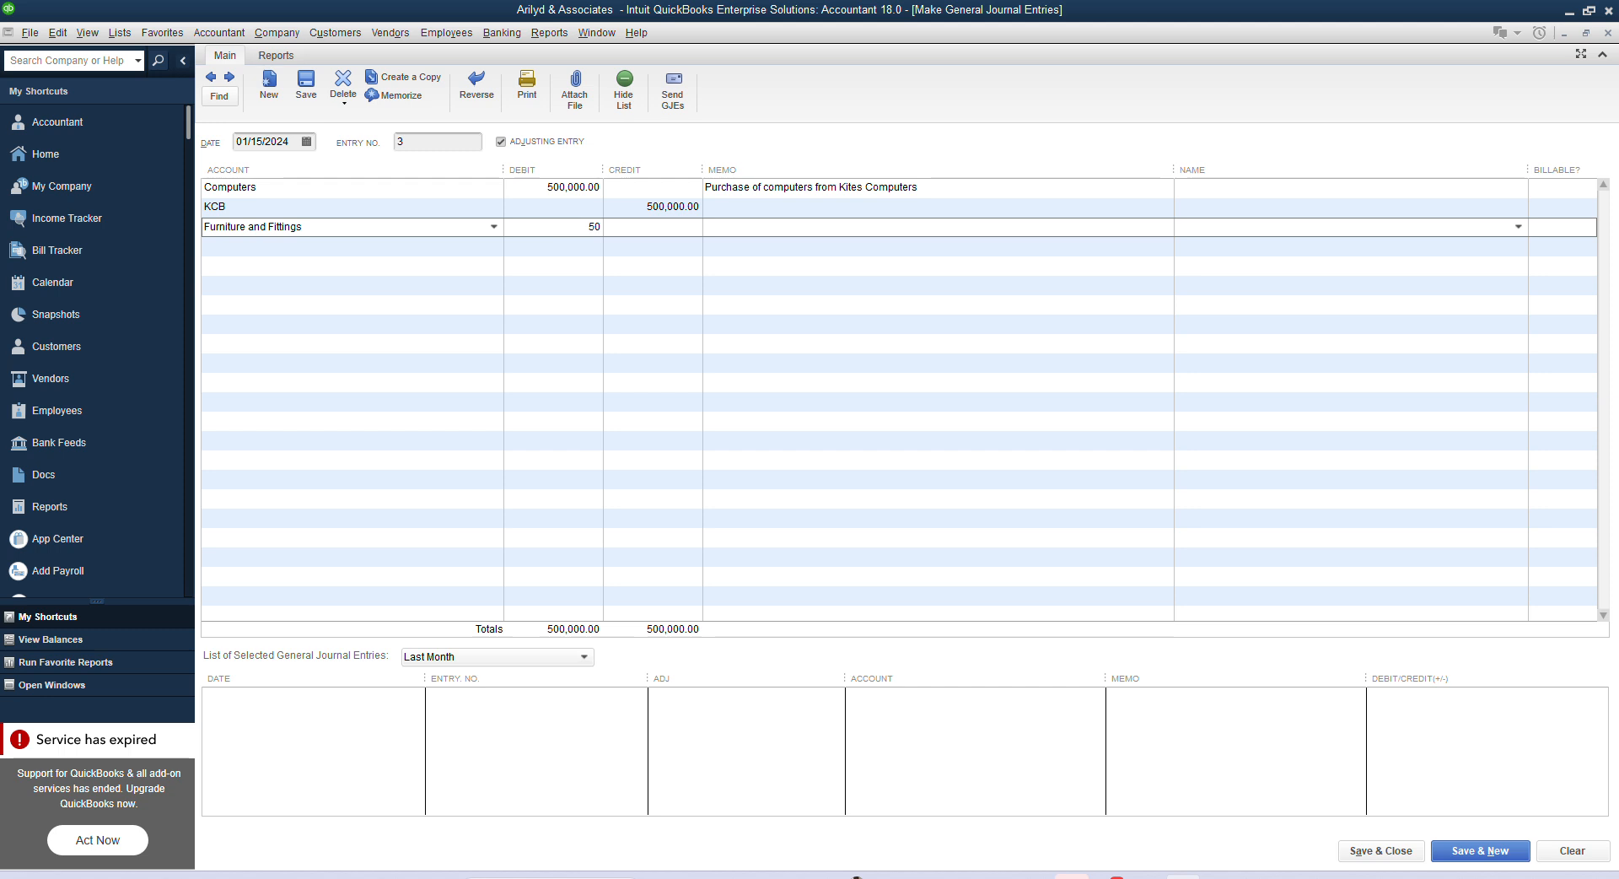
type("0,000000")
- Choose EQUITY BANK as the fourth line's account and credit it 500,000
left_click(484, 249)
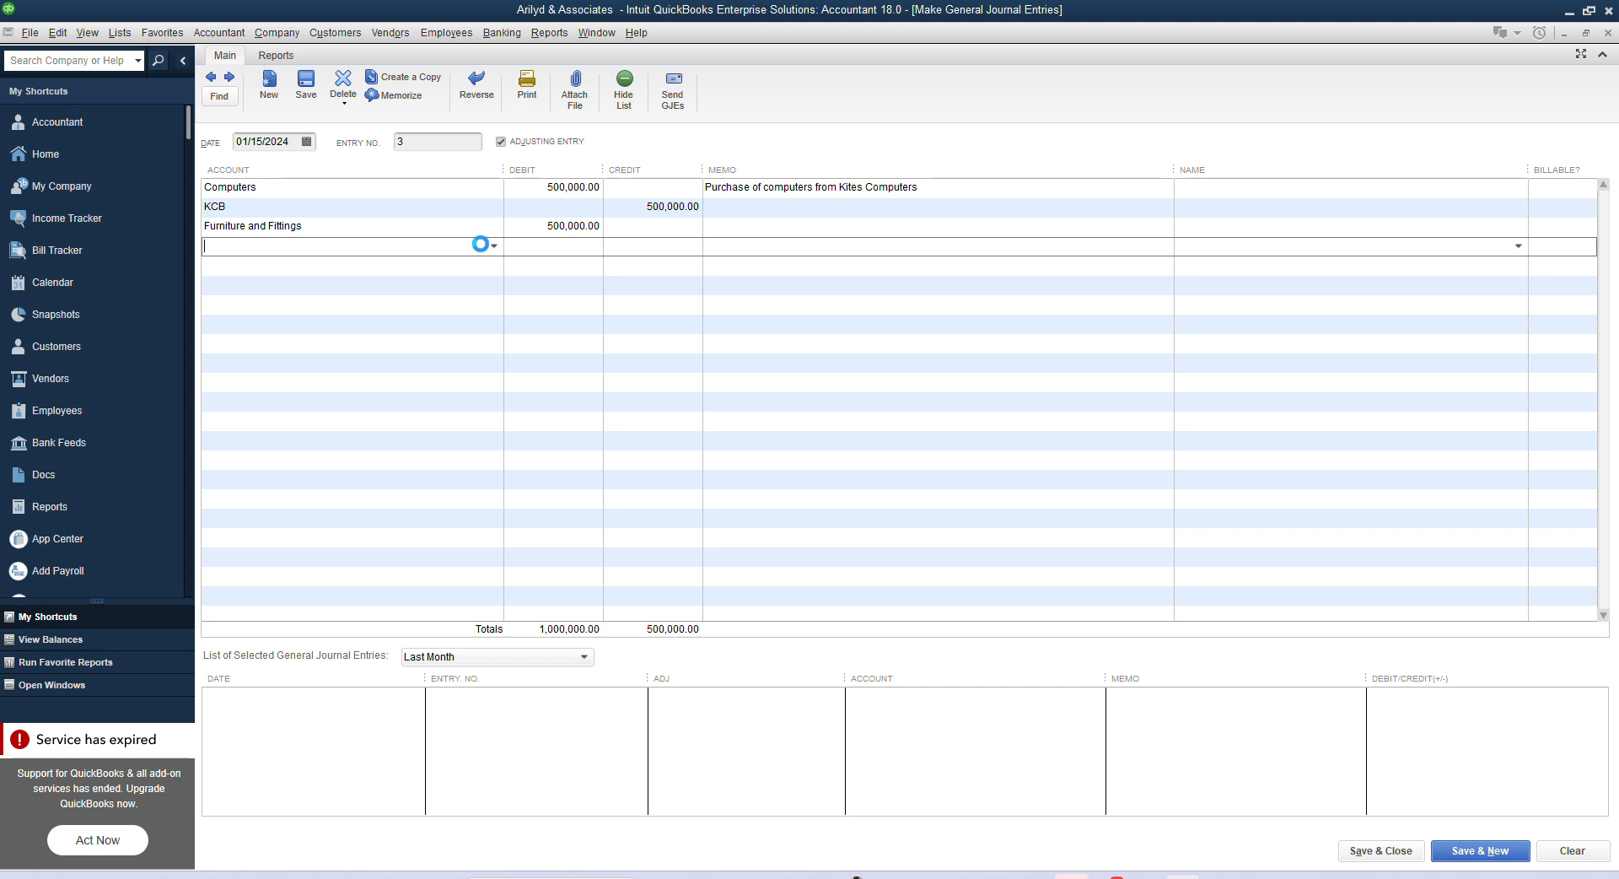
type("EQUITY BANK")
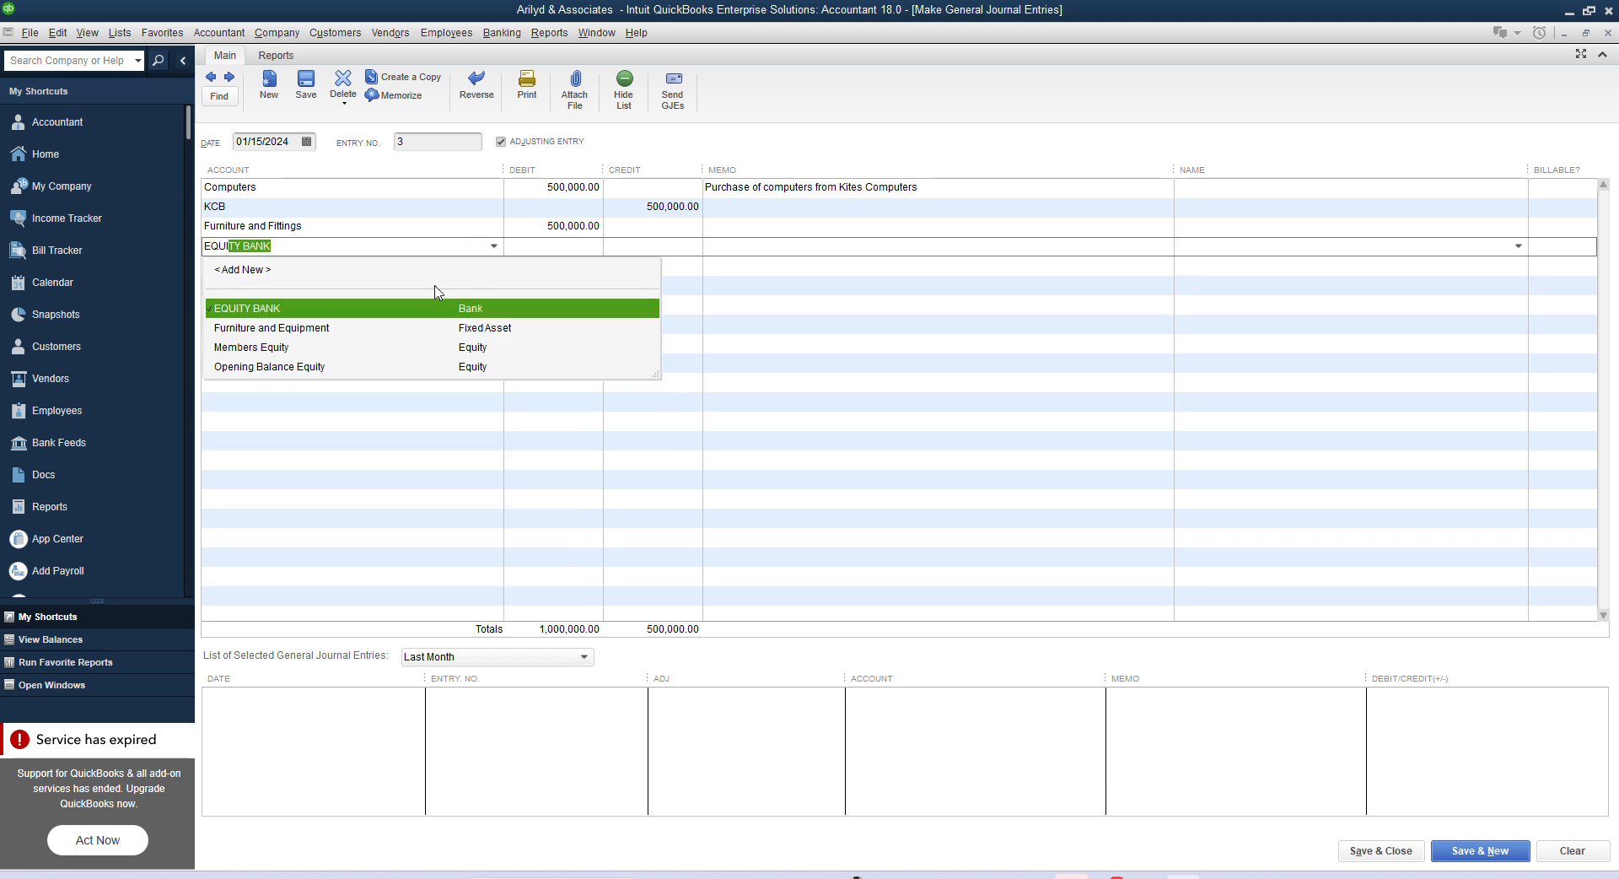
left_click(426, 310)
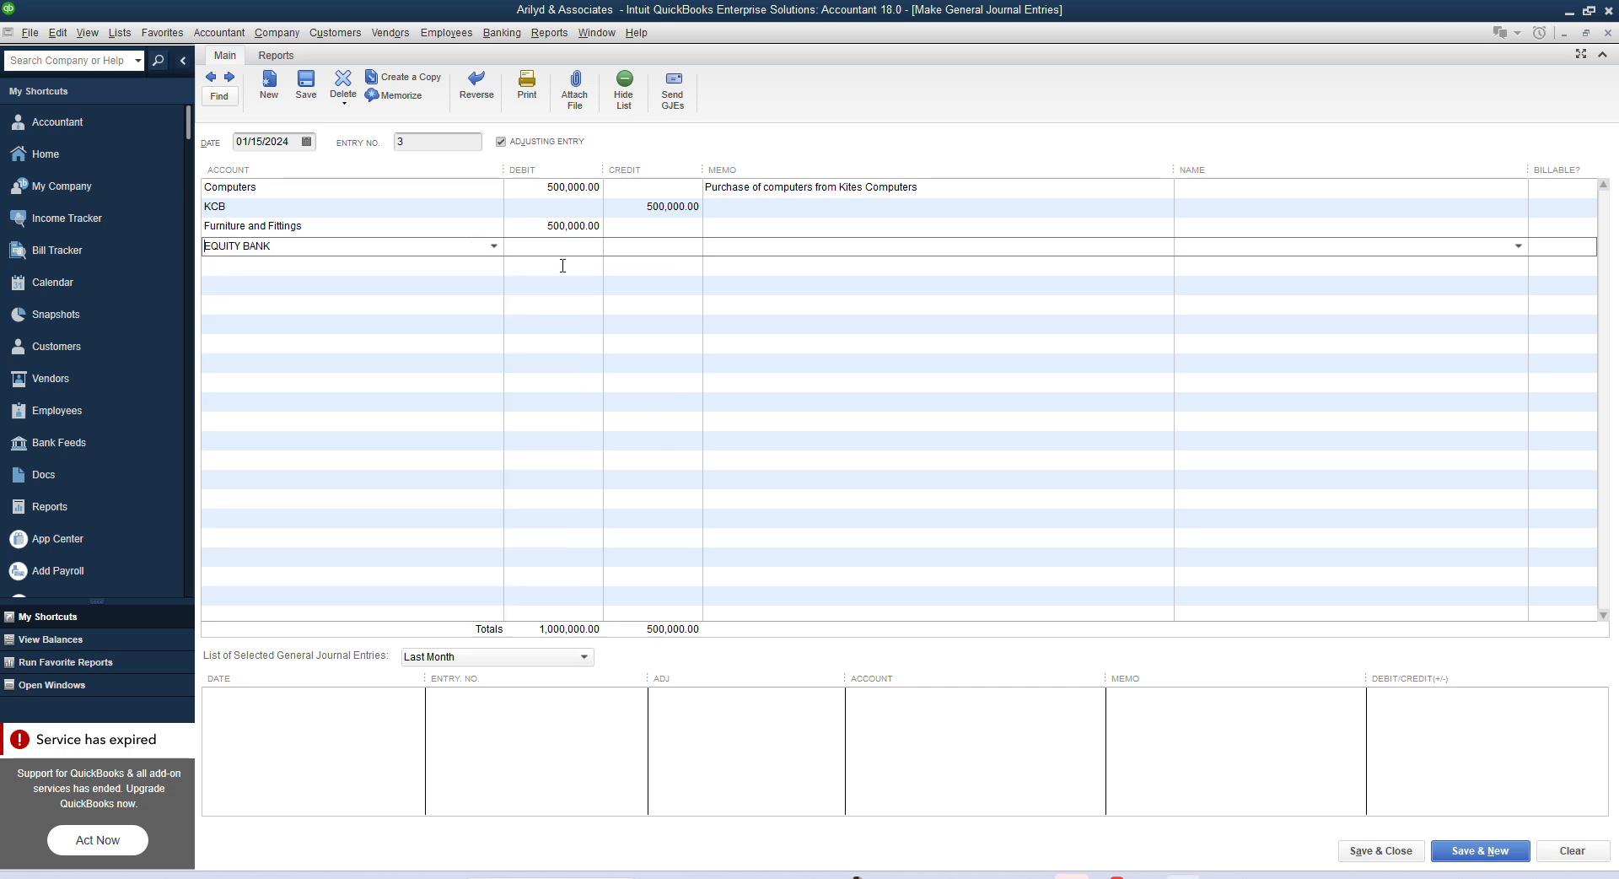
left_click(639, 249)
type("500000")
- Enter the memo "Purchase of furnitures from Victoria" on the EQUITY BANK line, then save and close the journal entry, accepting the past date
left_click(719, 248)
type("Purchase of furnitures from Victoria")
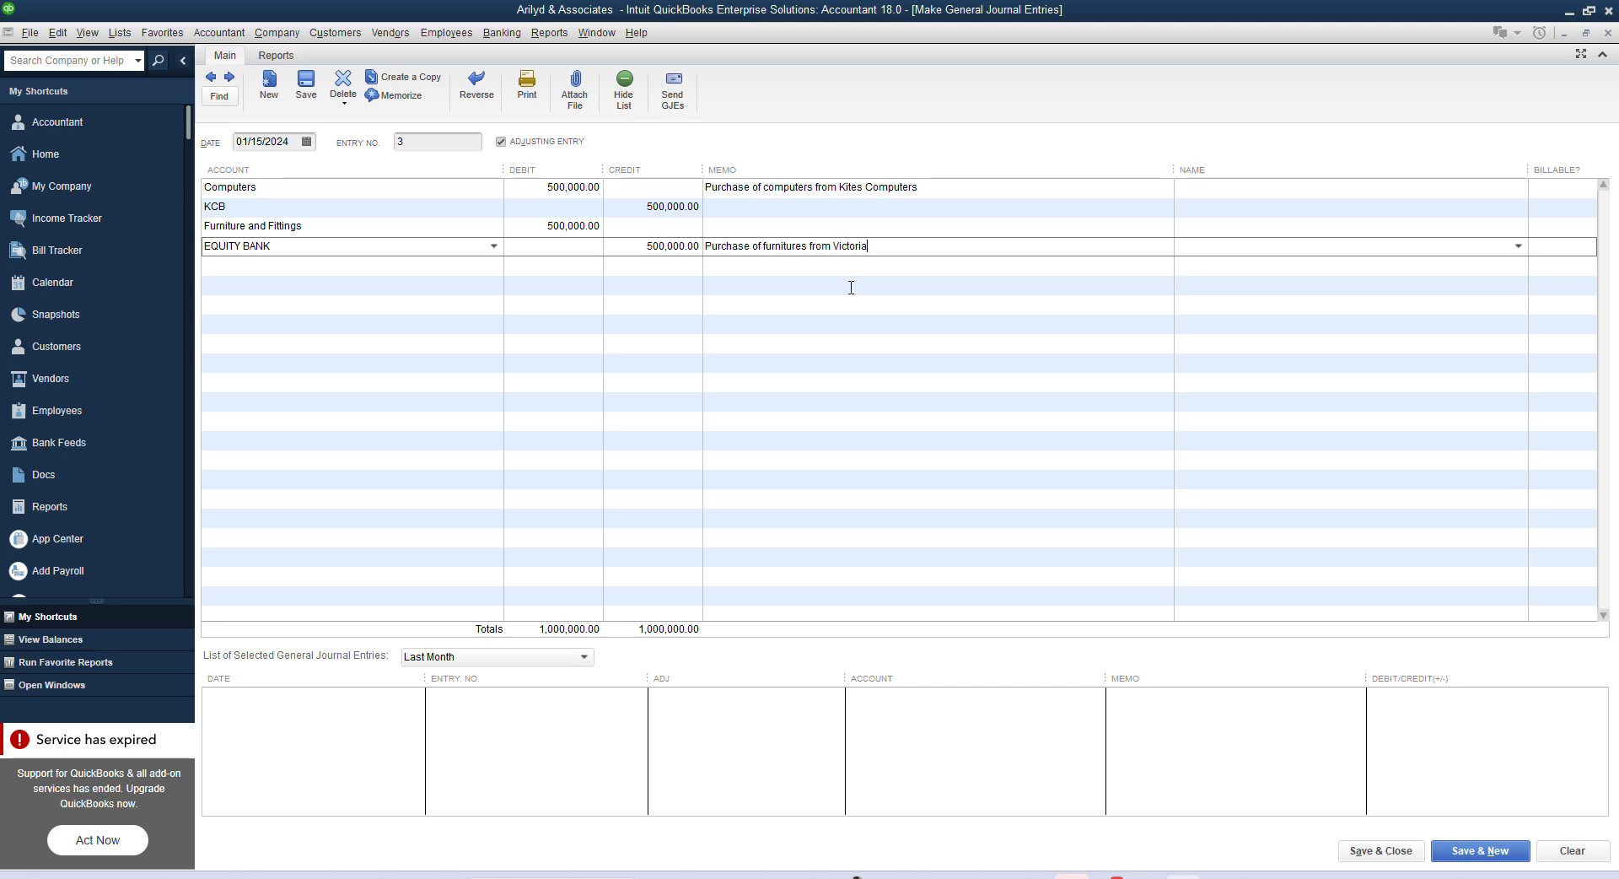
left_click(1383, 851)
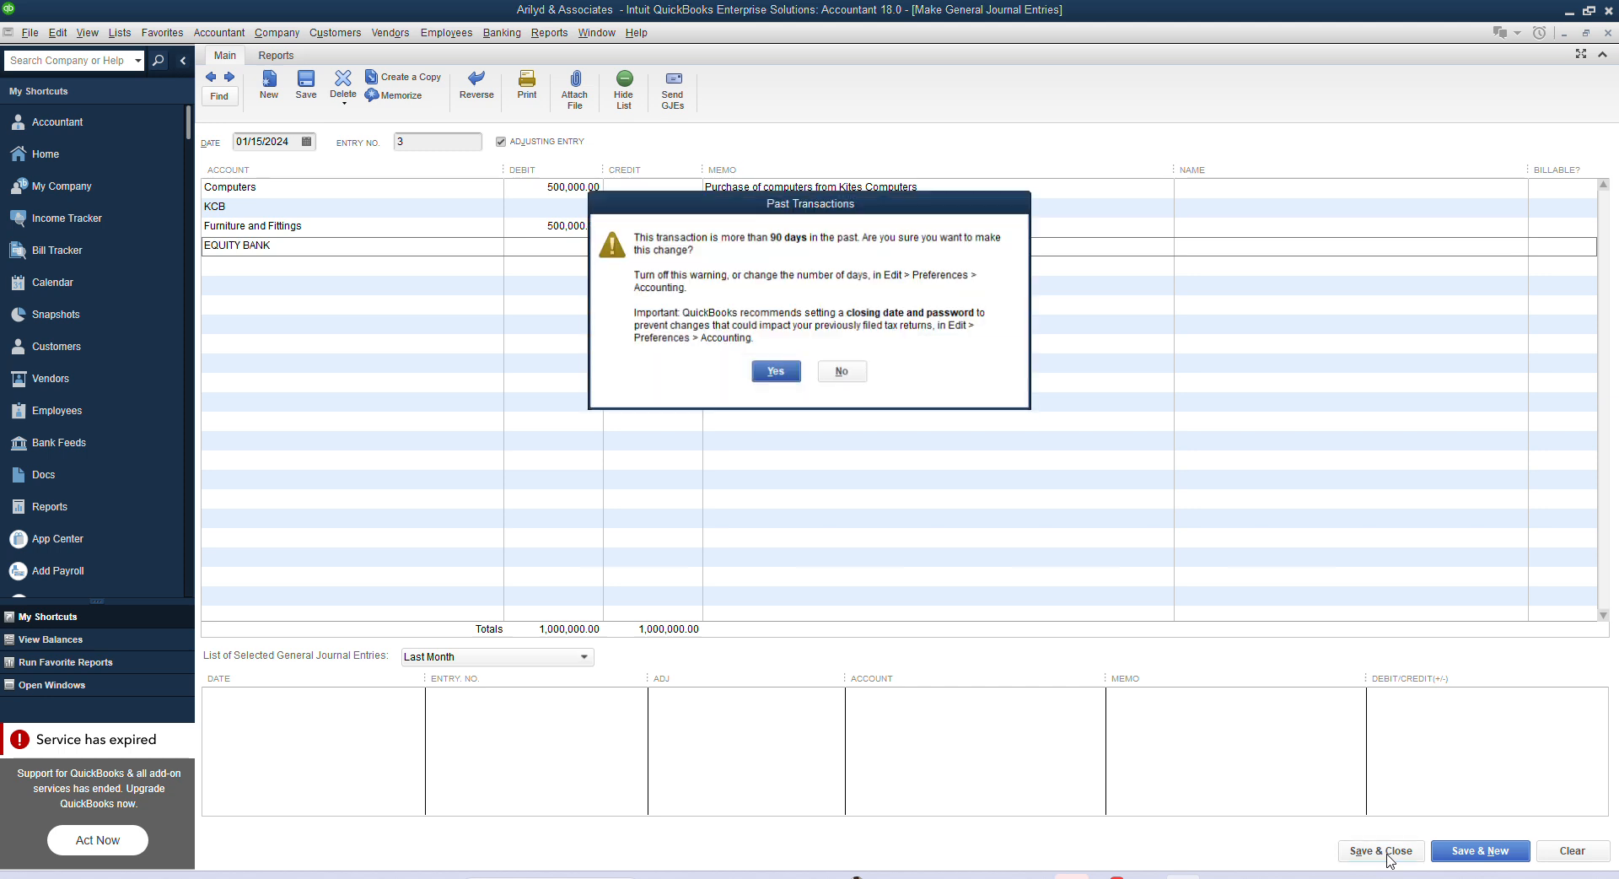
left_click(776, 372)
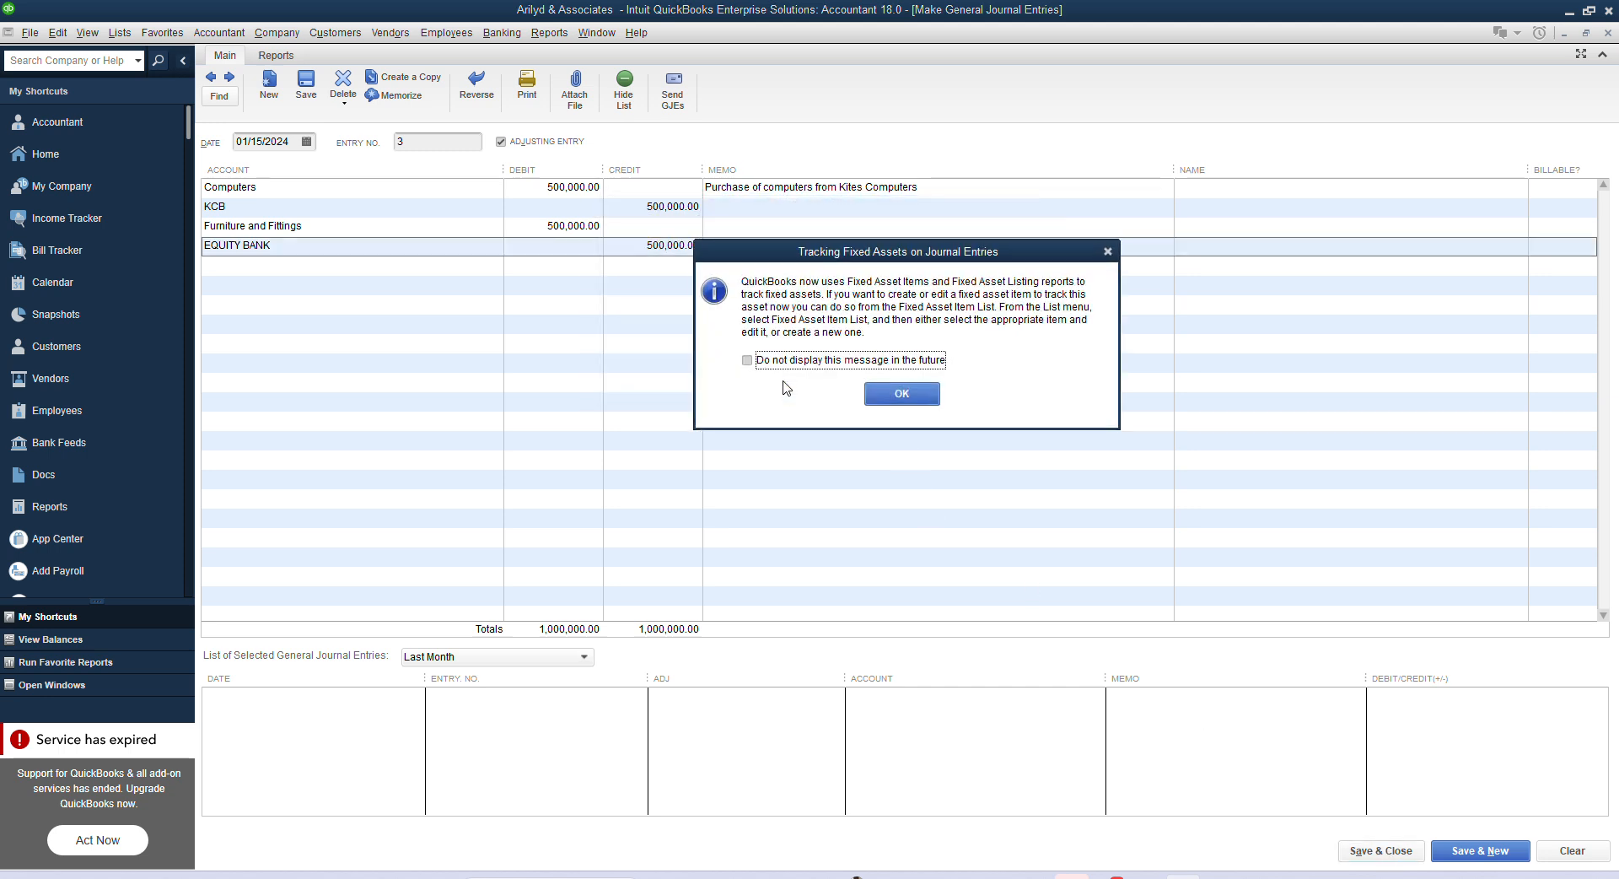
key("Return")
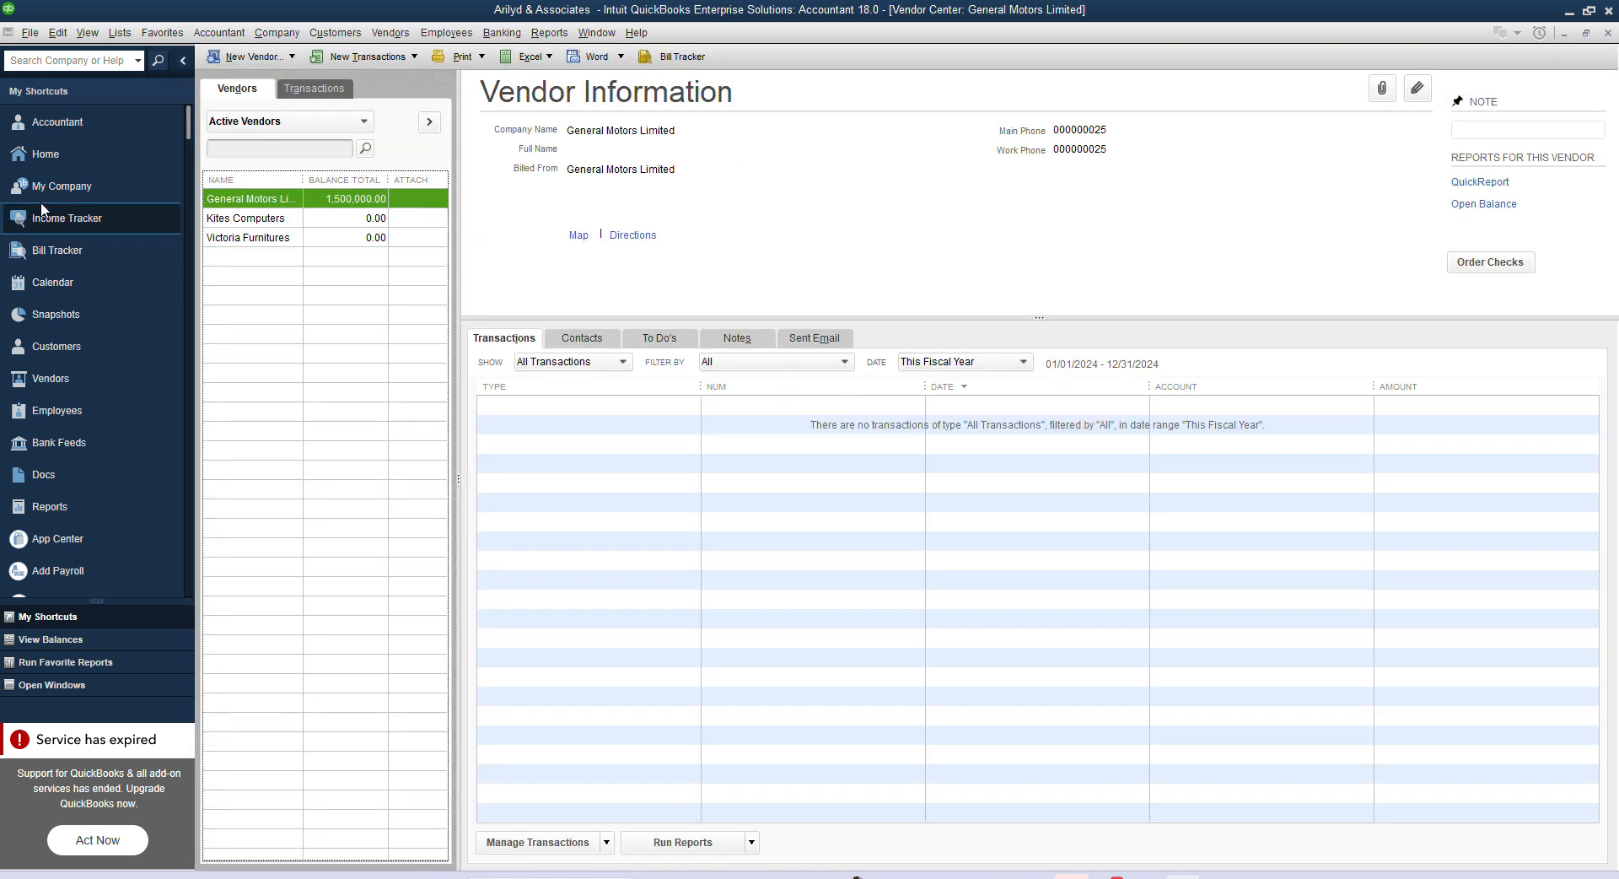
- Open the chart of accounts and review the bank, fixed asset and accounts payable balances
left_click(267, 34)
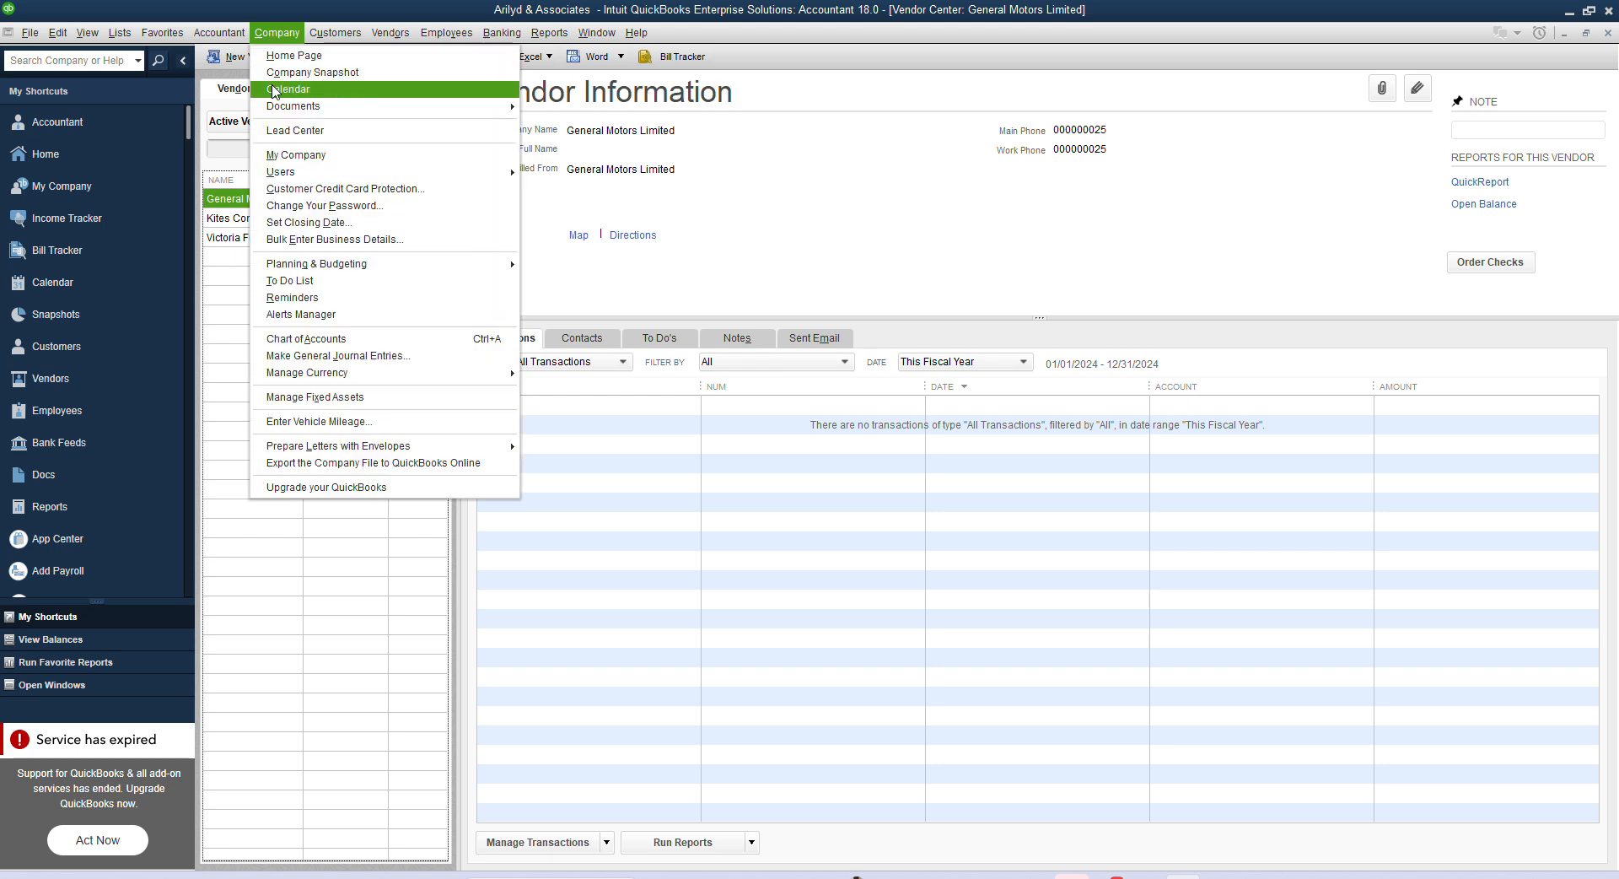
mouse_move(286, 111)
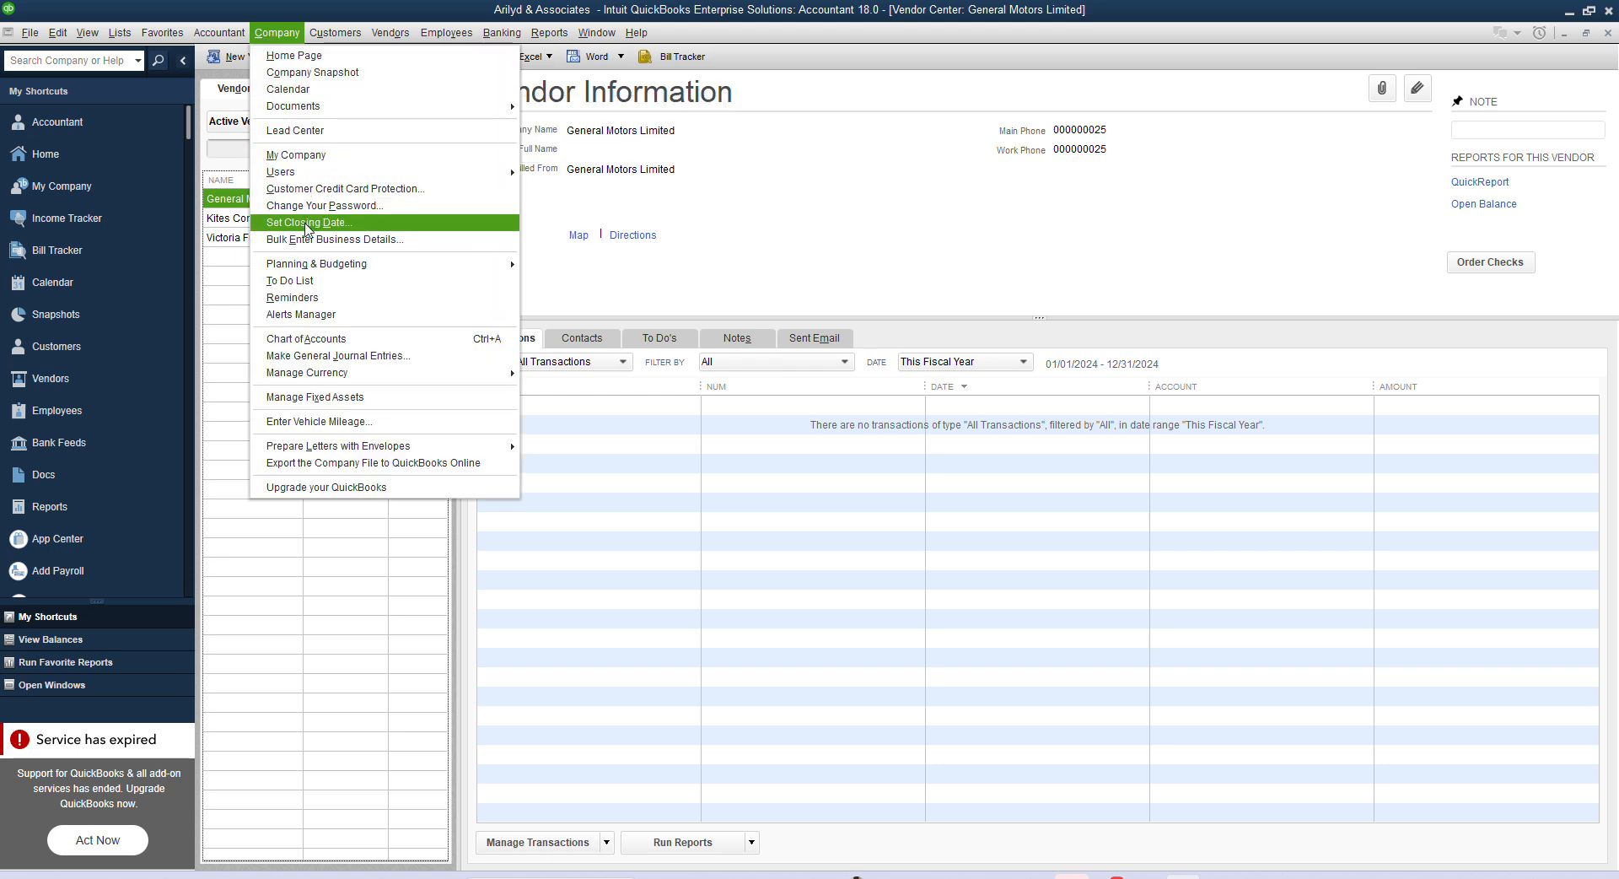
left_click(313, 338)
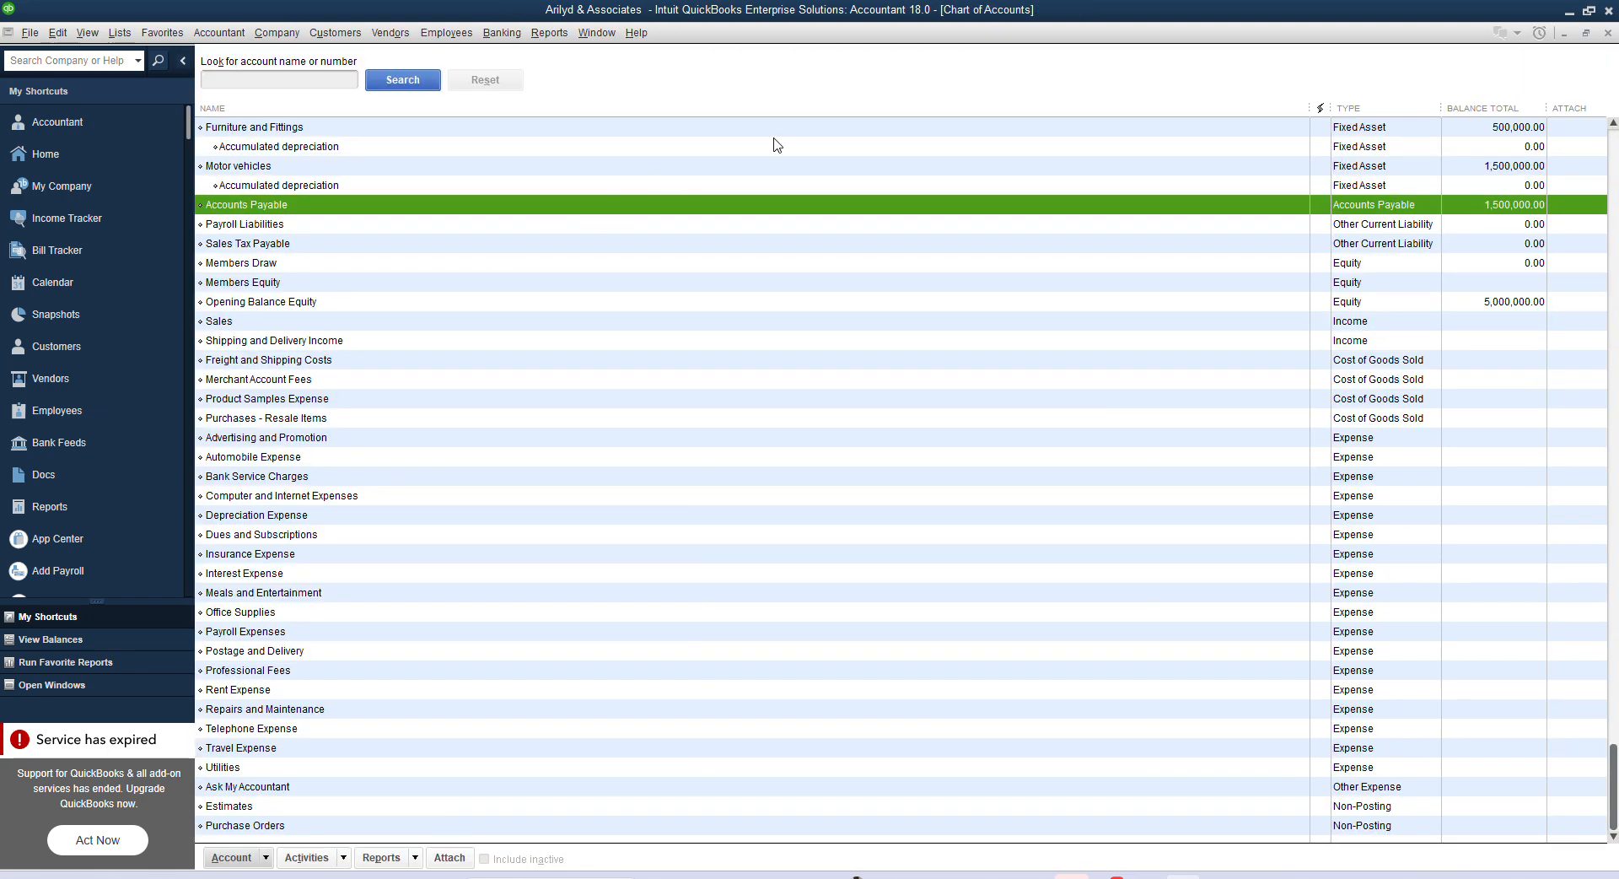
scroll(824, 217, "up", 2)
scroll(822, 215, "up", 1)
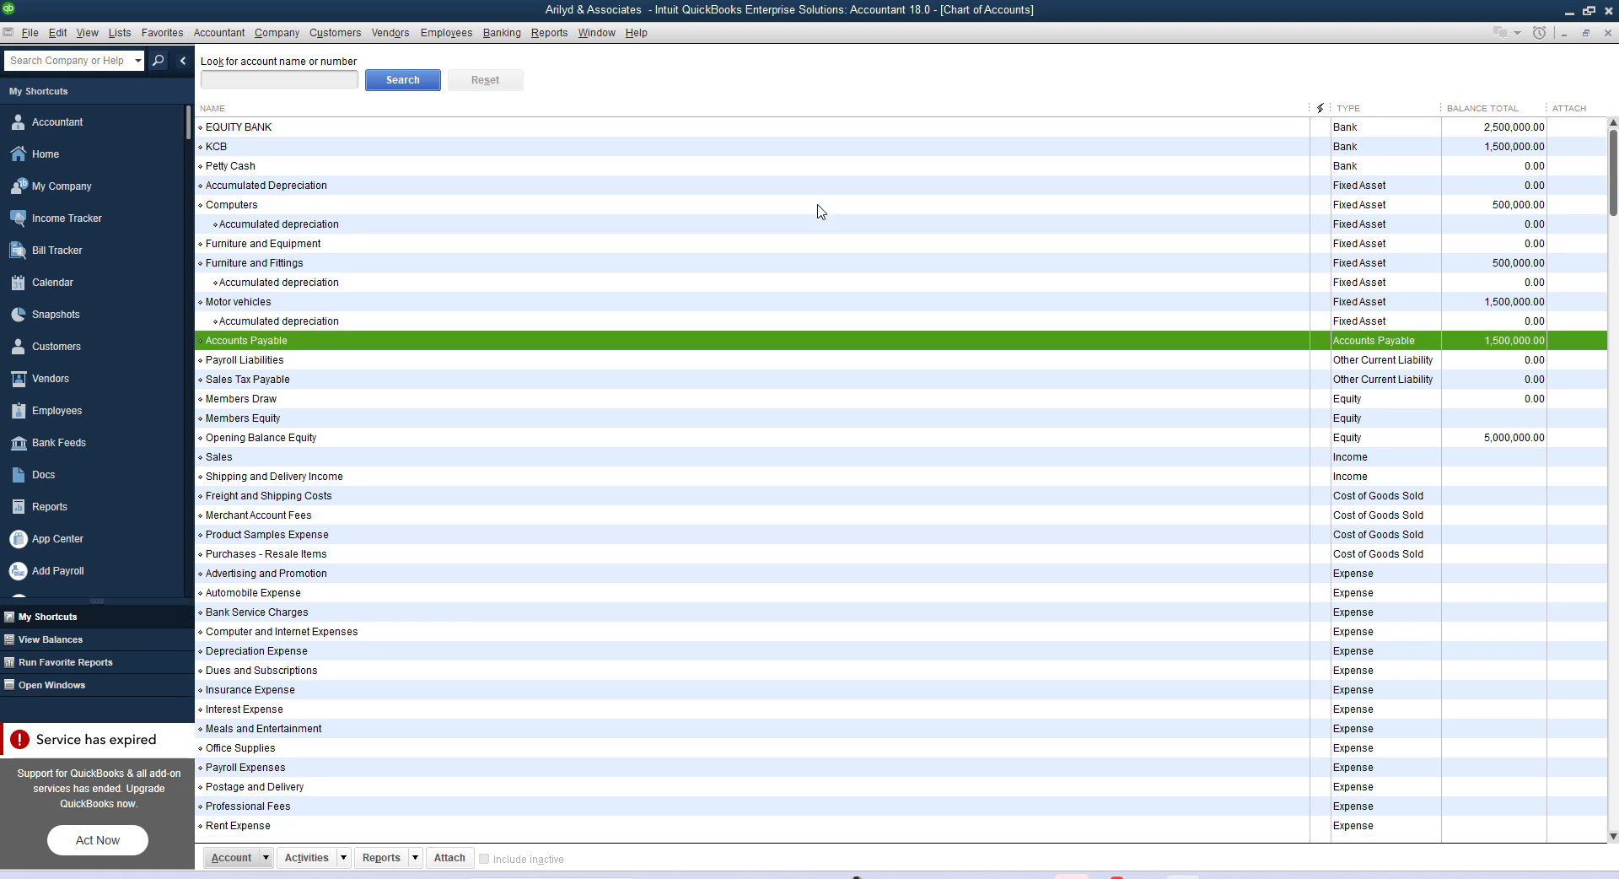